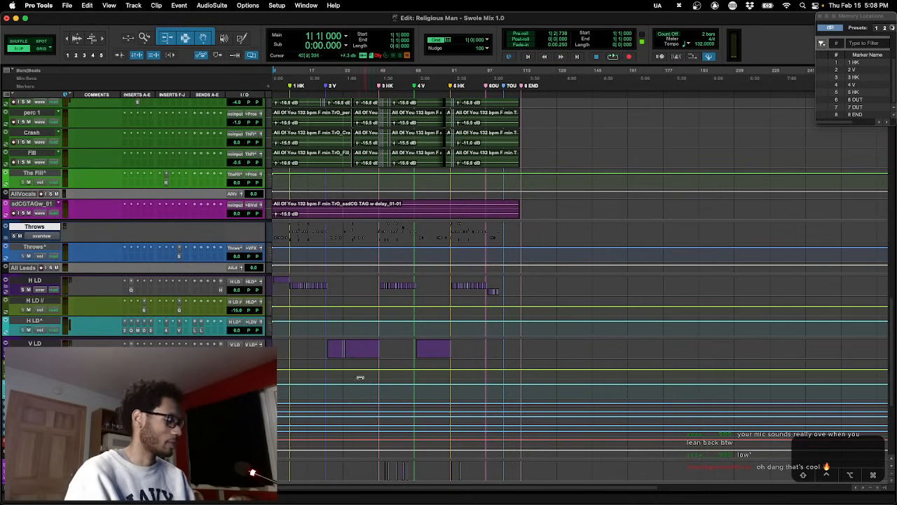
Switch to OBS and open the audio filters of the Mic source.
mouse_move(342, 503)
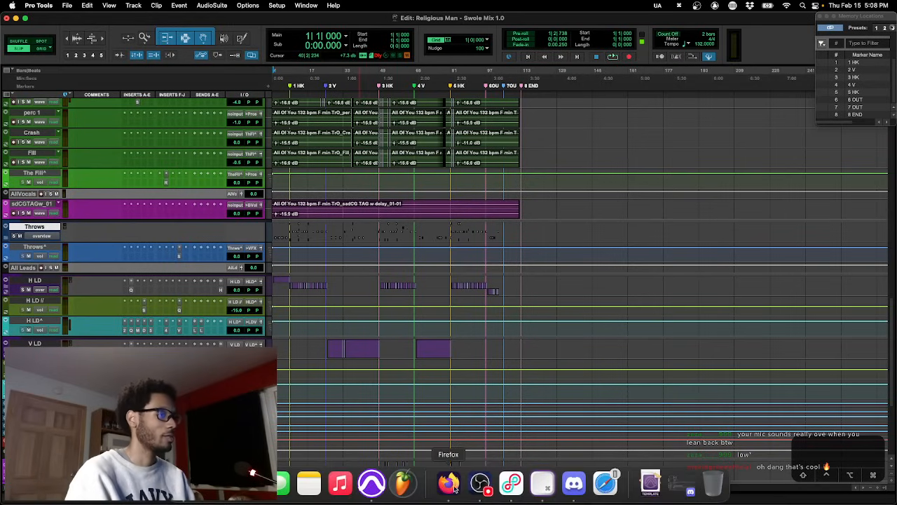
left_click(453, 485)
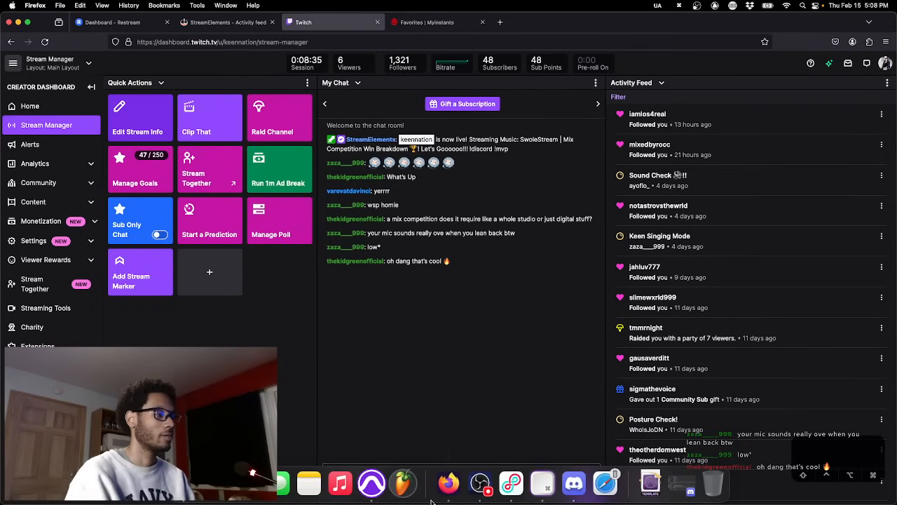
left_click(479, 485)
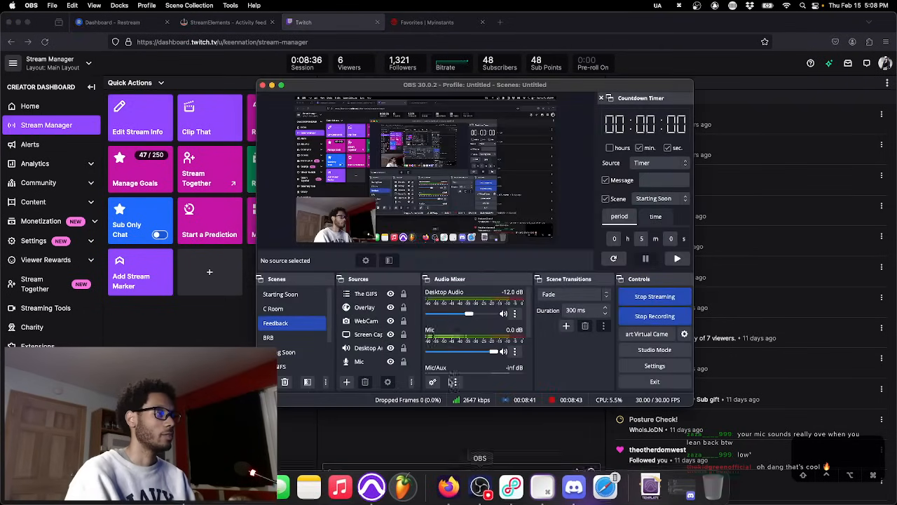
left_click(516, 352)
left_click(543, 318)
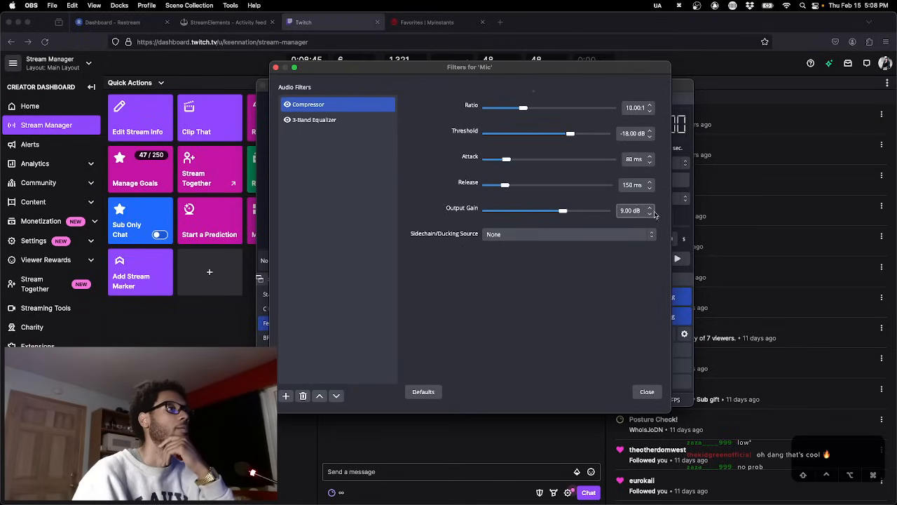
Set the Mic compressor's output gain to 11.00 dB and close the filters window.
left_click_drag(629, 210, 596, 212)
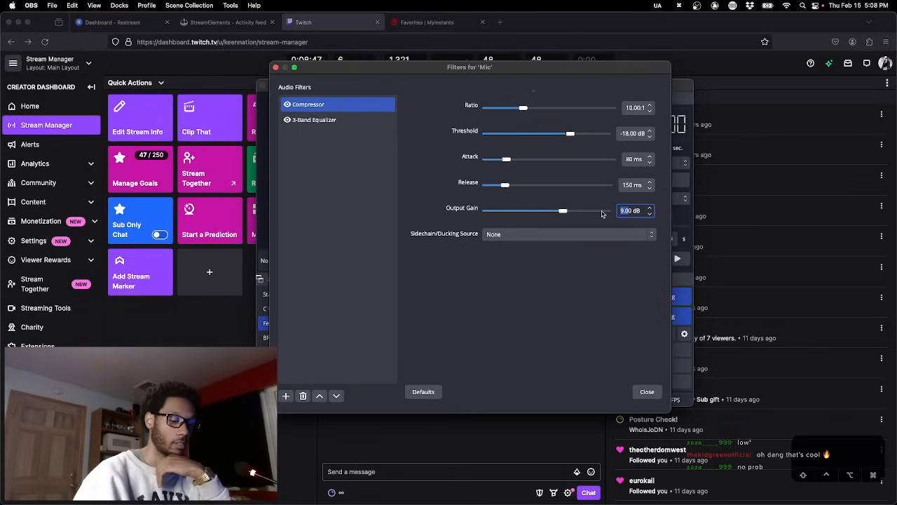
key("Up")
key("Right")
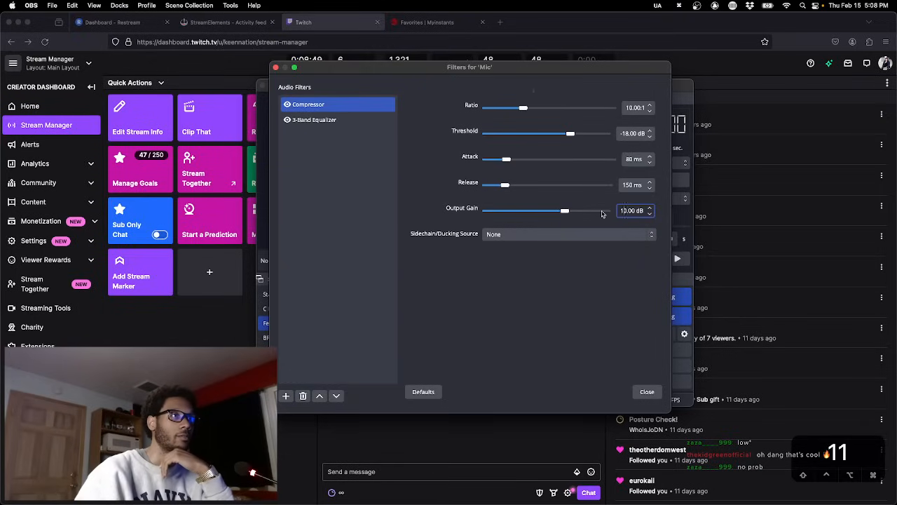
key("BackSpace")
type("1")
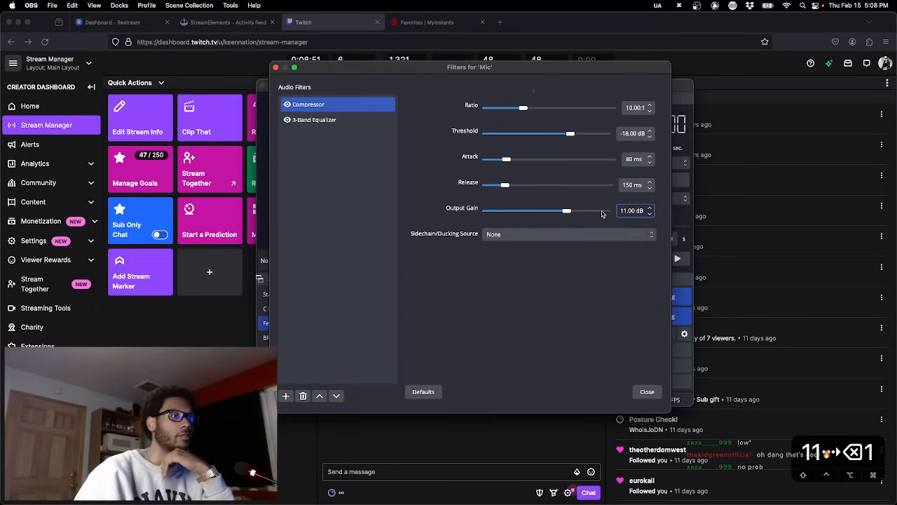
left_click(644, 391)
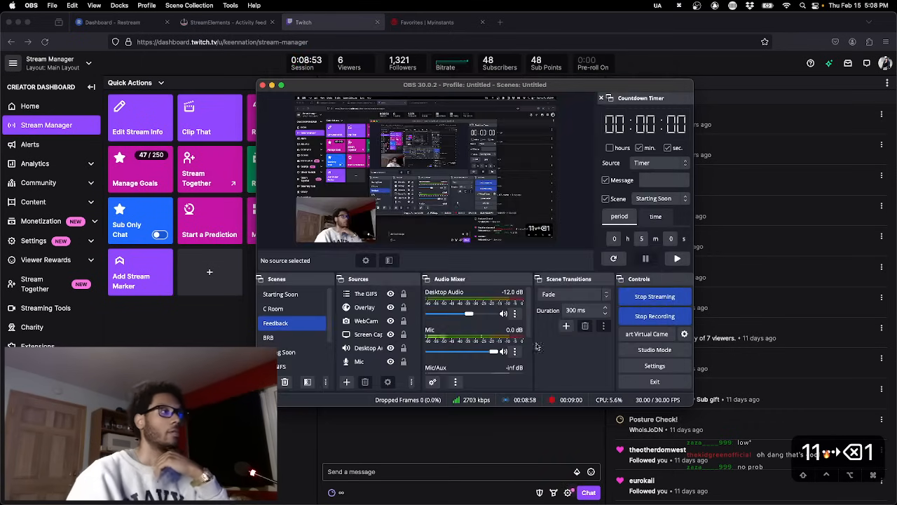
Switch back to the Religious Man session in Pro Tools and show its Mix window.
left_click(183, 313)
mouse_move(510, 499)
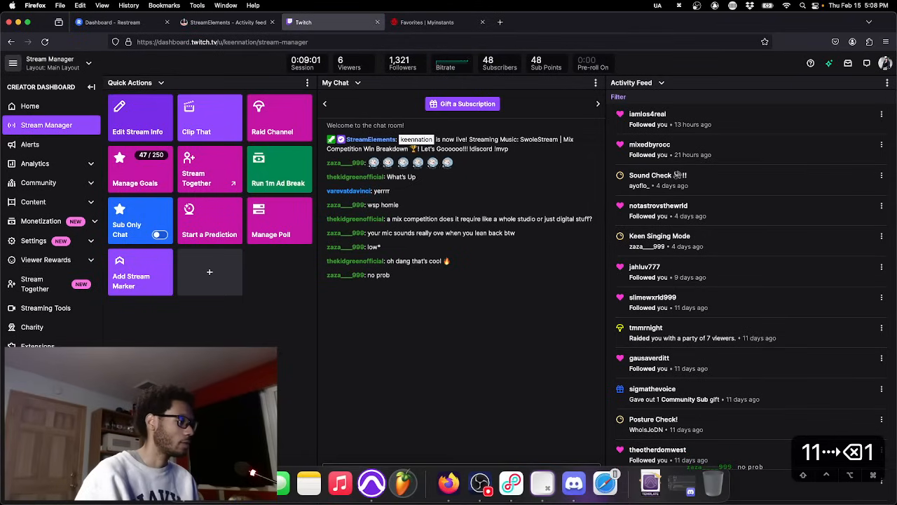
left_click(373, 481)
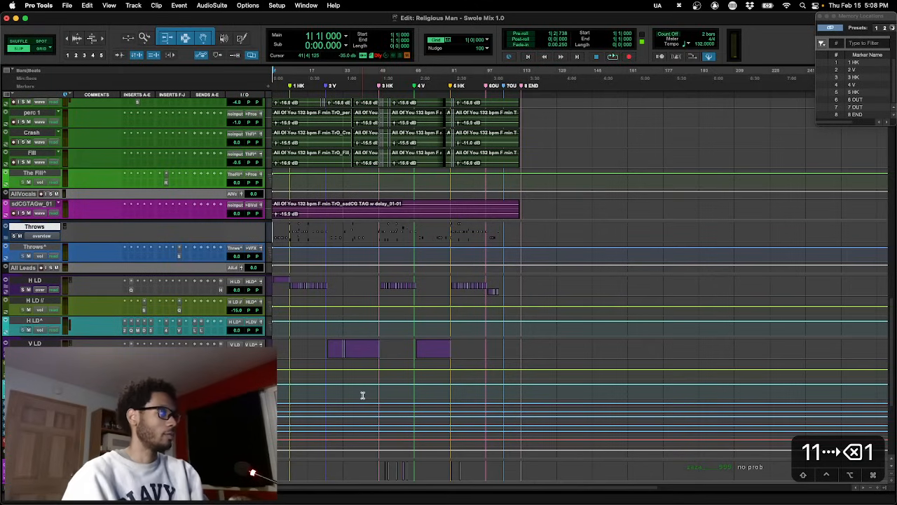
key("Escape")
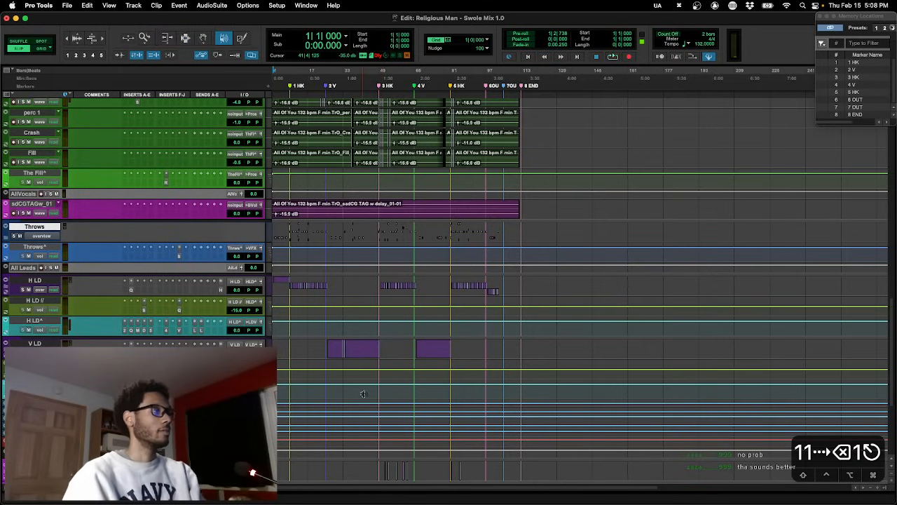
scroll(363, 394, "up", 3)
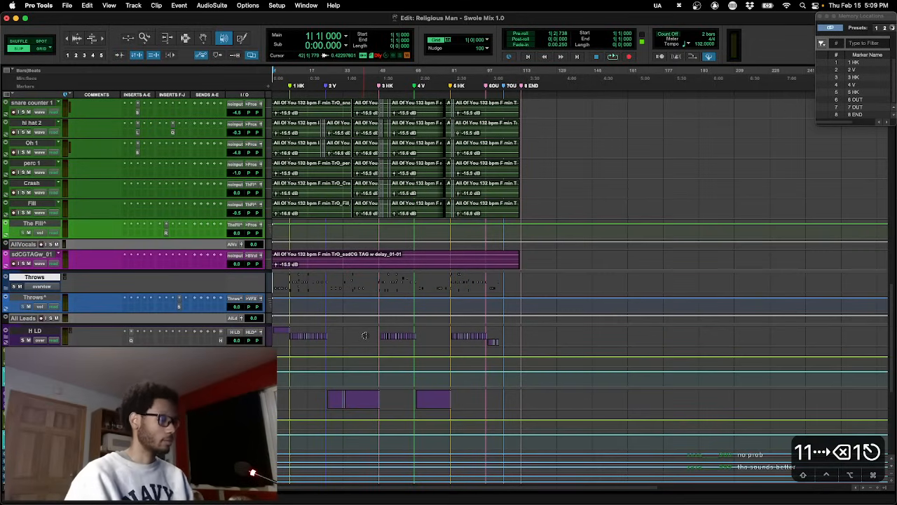
key("super+7")
key("super+equal")
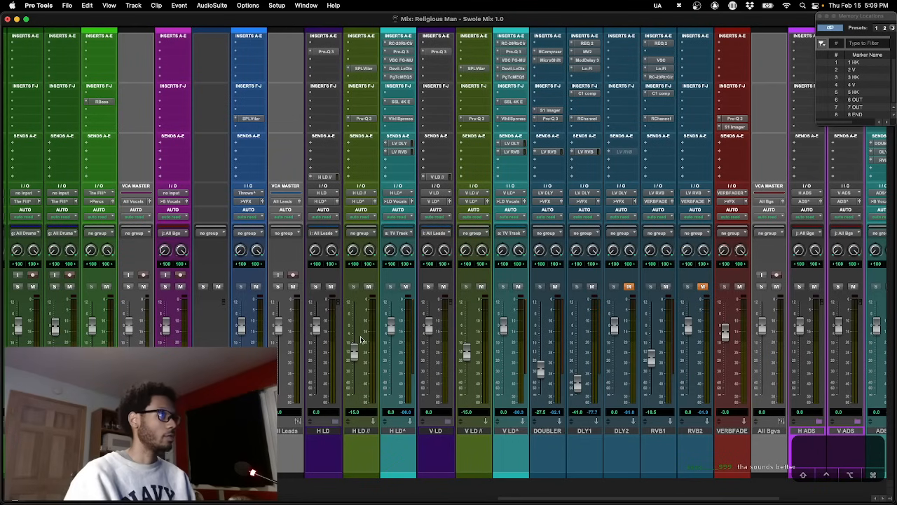
Select the ADS^, V LD^, V LD, H LD^ and H LD tracks, and expand the H LD folder to include its three lead tracks.
scroll(361, 338, "right", 8)
scroll(361, 339, "left", 1)
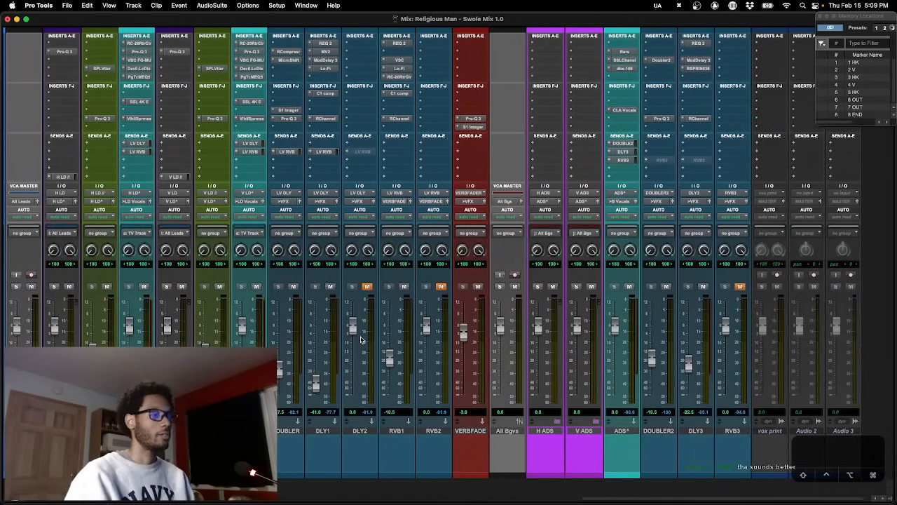
left_click(626, 431)
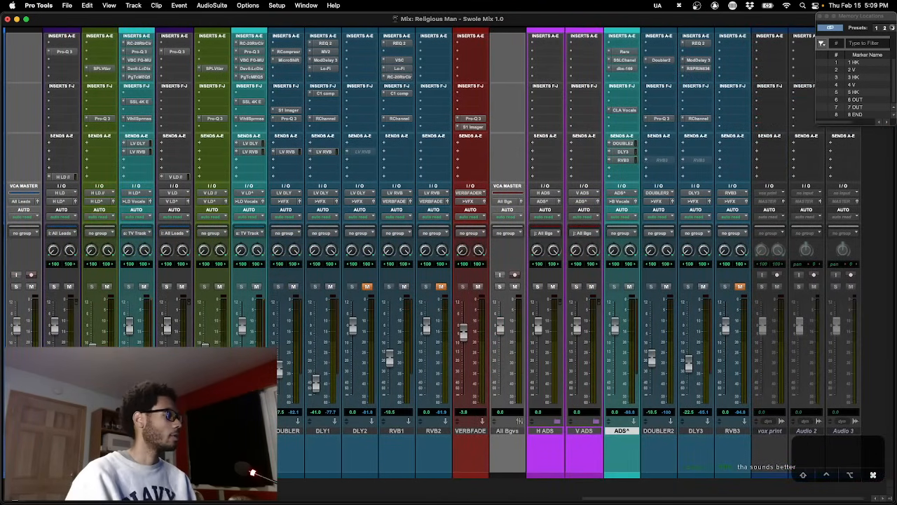
scroll(361, 339, "left", 1)
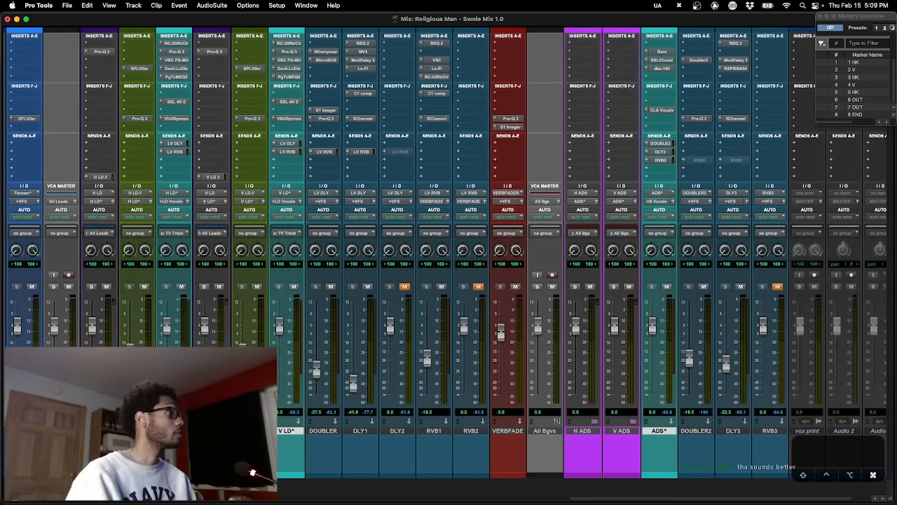
scroll(361, 338, "left", 10)
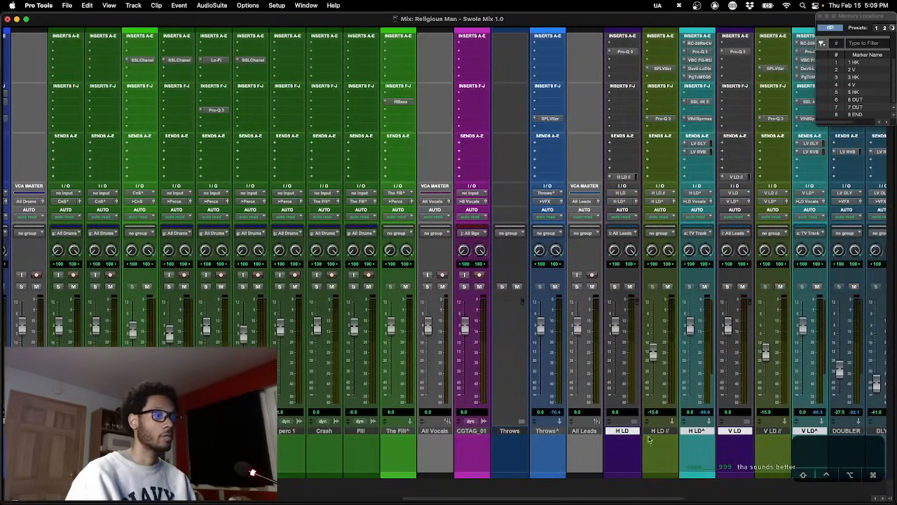
left_click(636, 423)
scroll(636, 424, "right", 5)
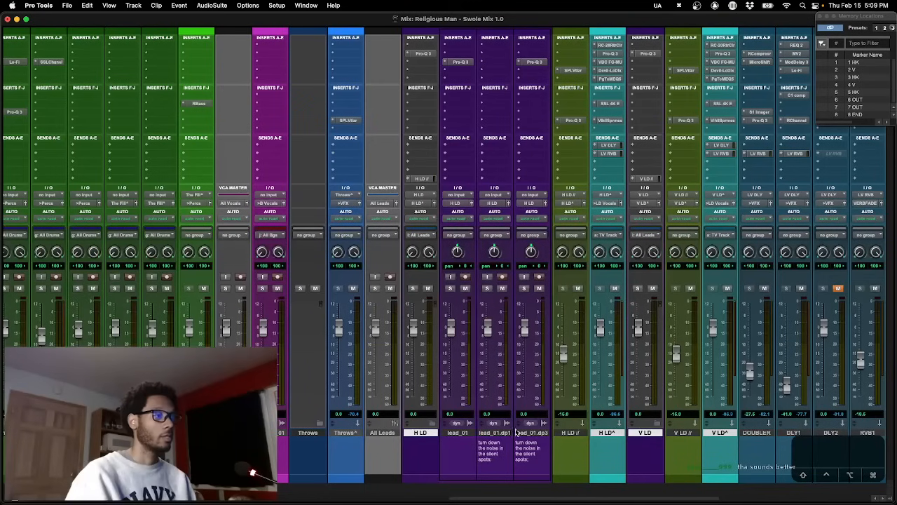
scroll(526, 440, "right", 10)
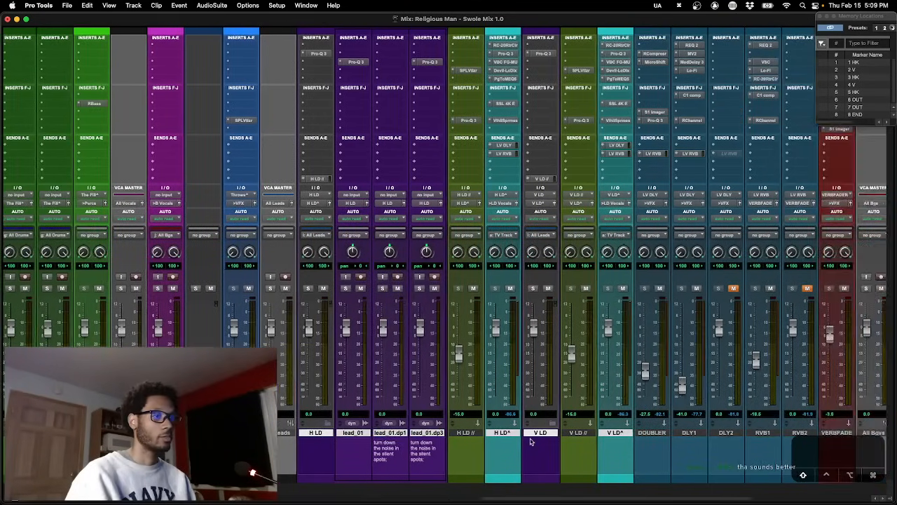
Expand the H ADS folder track to check what it contains, and collapse it again.
scroll(530, 441, "right", 1)
left_click(610, 426)
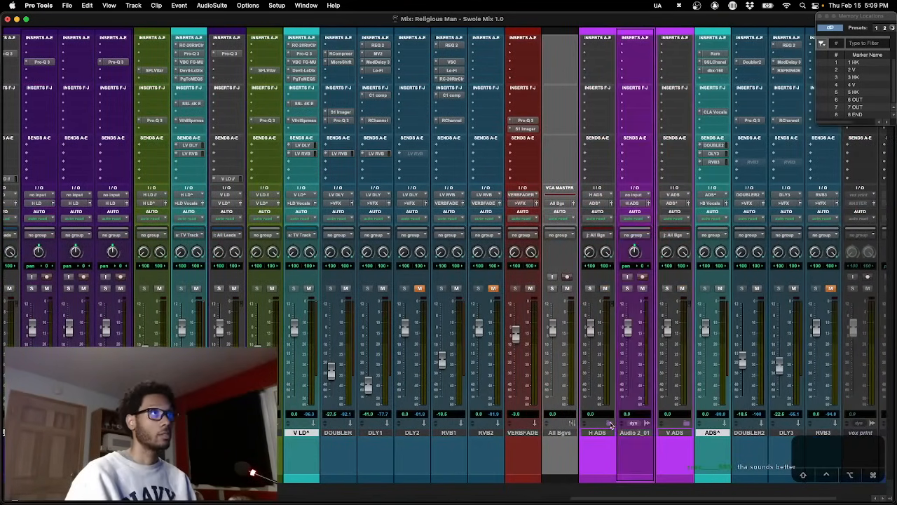
left_click(609, 426)
Select the >Vocals, >LD Vocals and >VFX bus tracks together in the mixer.
scroll(589, 425, "right", 10)
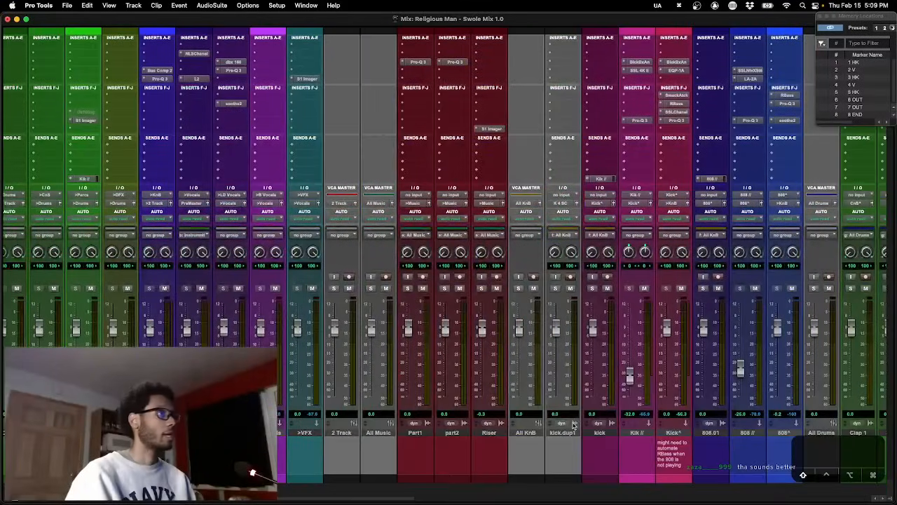
scroll(573, 426, "left", 10)
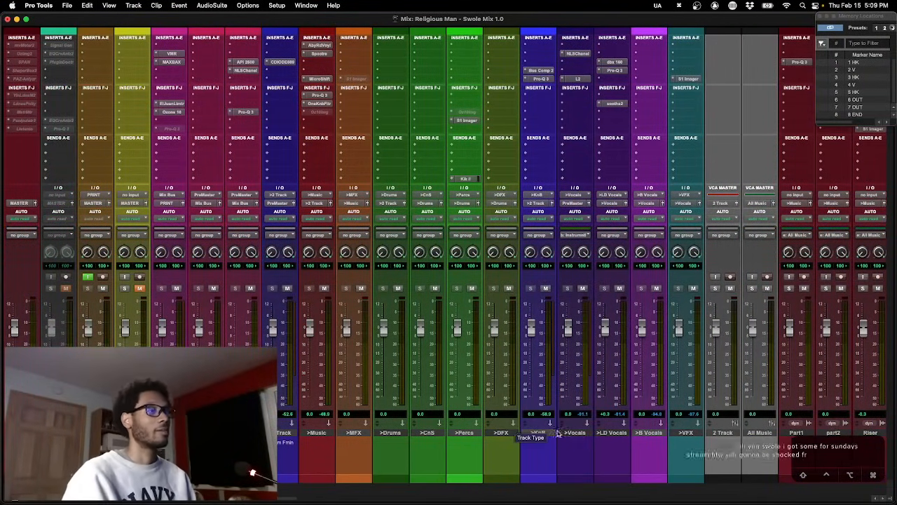
left_click(575, 433)
left_click(613, 433, "shift")
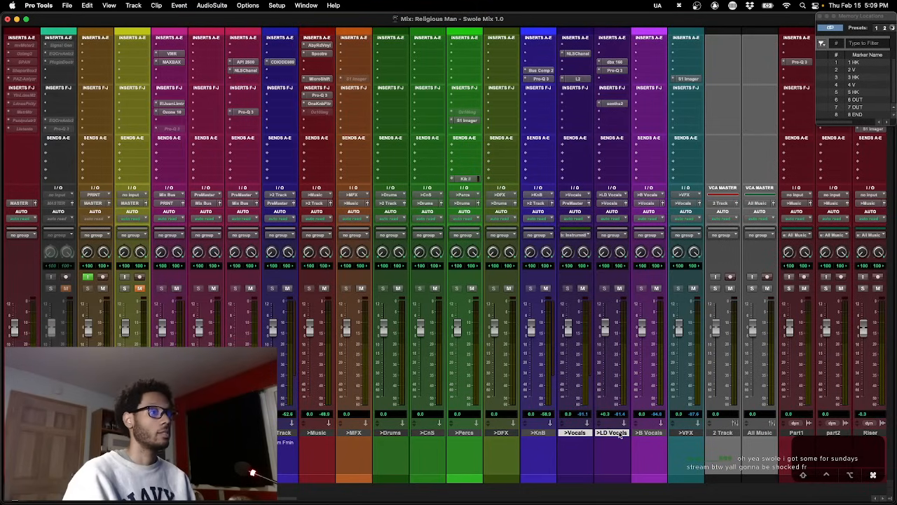
left_click(684, 433, "shift")
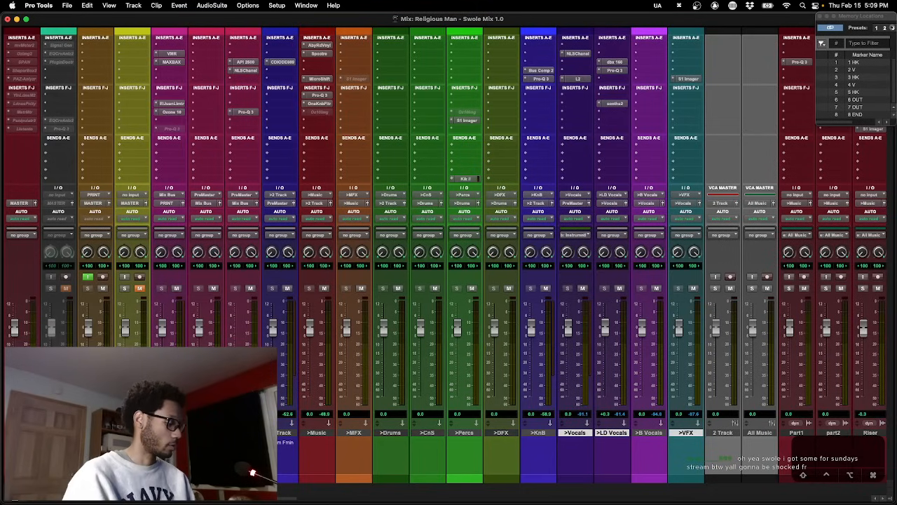
Bypass the inserts on the Mix Bus track, including VMR, MAXBAX, the limiter and Ozone.
key("super+a")
key("super+a")
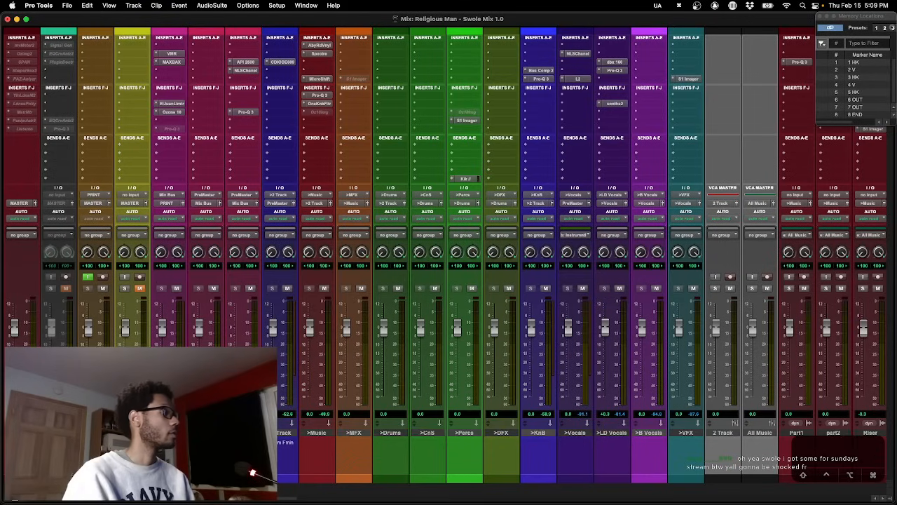
key("super+a")
key("super+a")
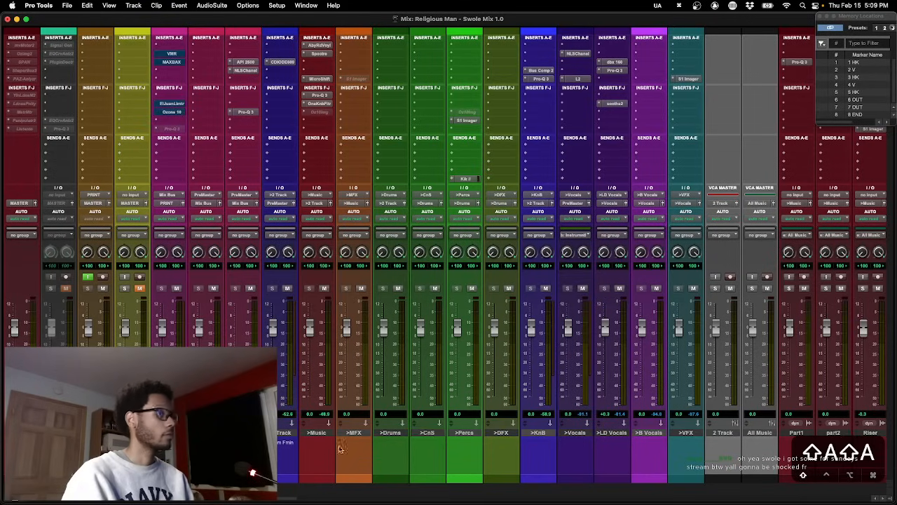
left_click_drag(571, 435, 608, 435)
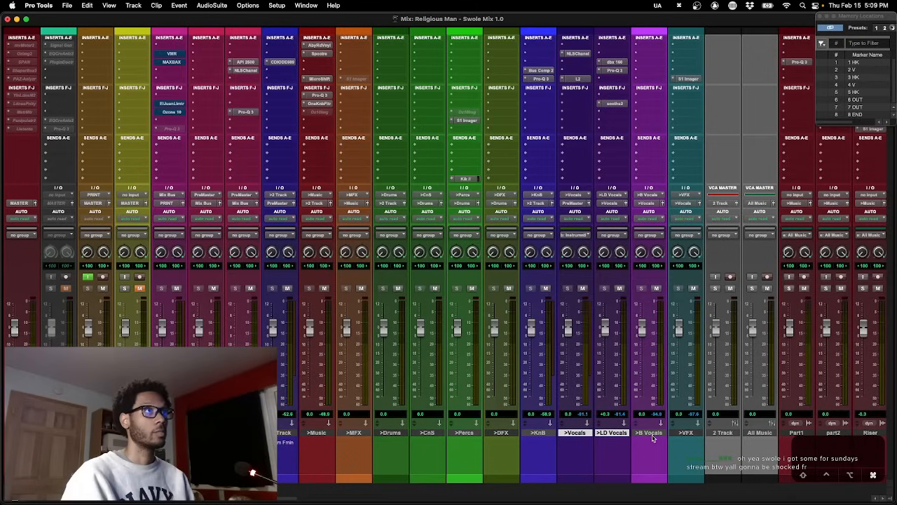
key("super+a")
left_click(281, 432)
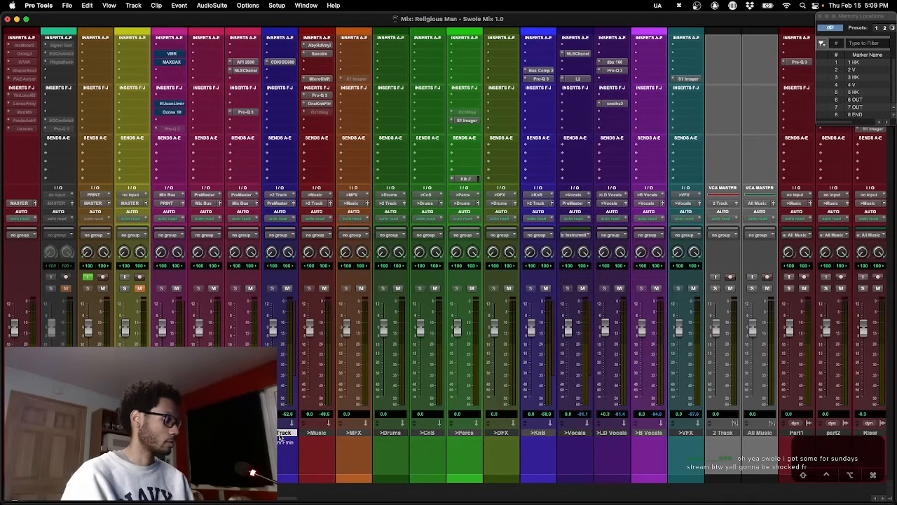
In the Edit window, select the tracks from Part1 down, from the session start to about bar 125, toggle their insert bypass, and return to the mixer.
key("super+equal")
scroll(337, 376, "up", 5)
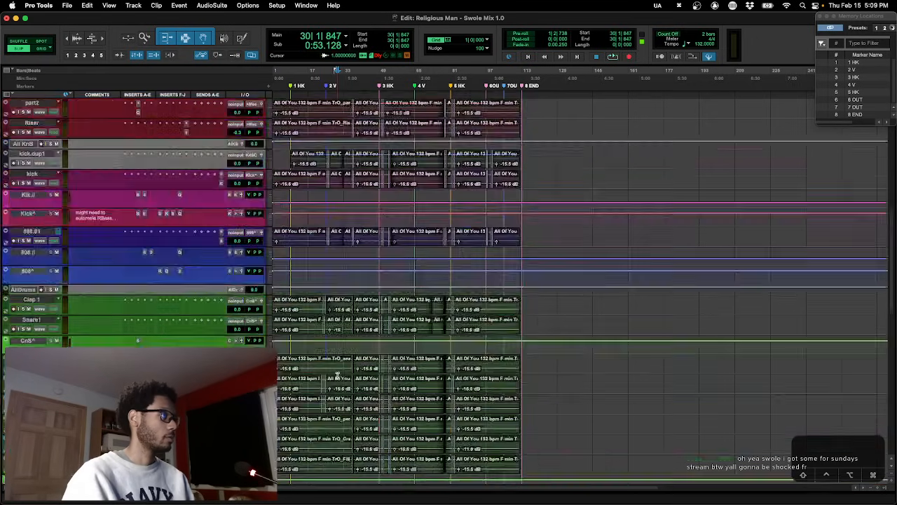
scroll(337, 376, "up", 10)
left_click(546, 301)
key("shift+Return")
scroll(546, 301, "down", 10)
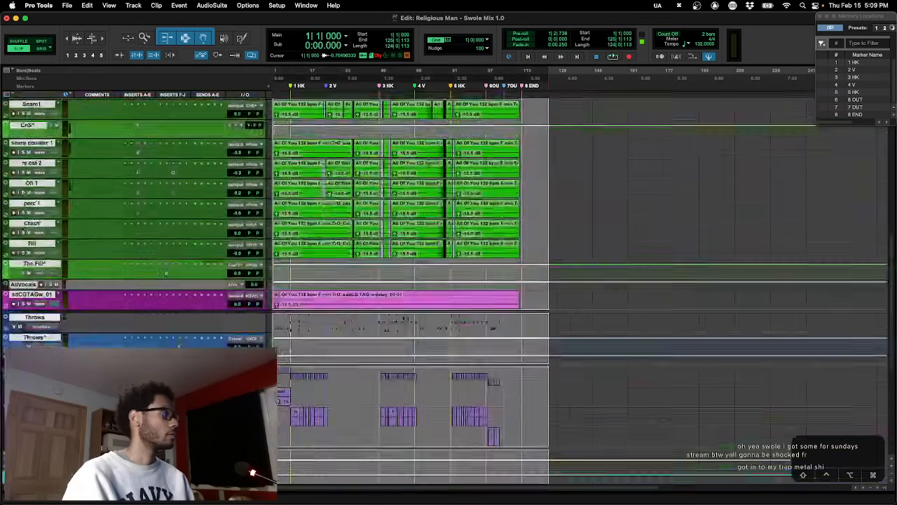
scroll(448, 340, "down", 10)
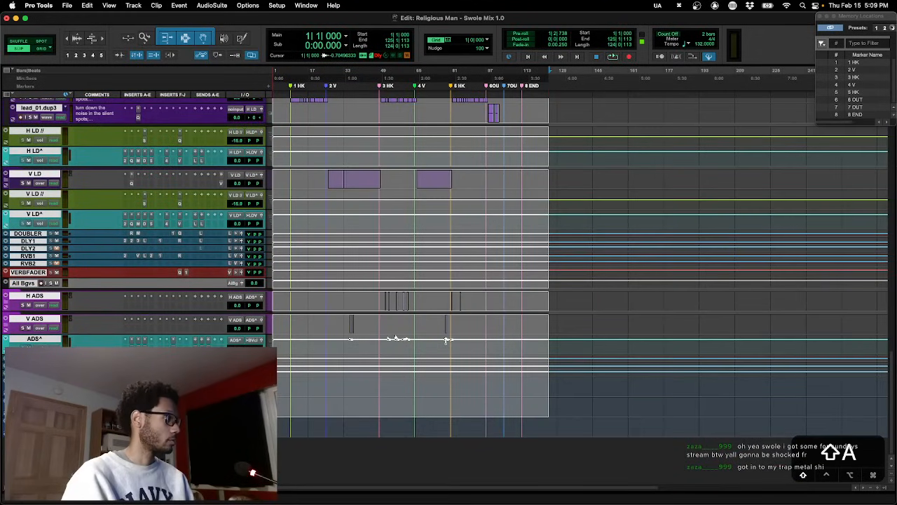
scroll(448, 340, "up", 5)
key("super+equal")
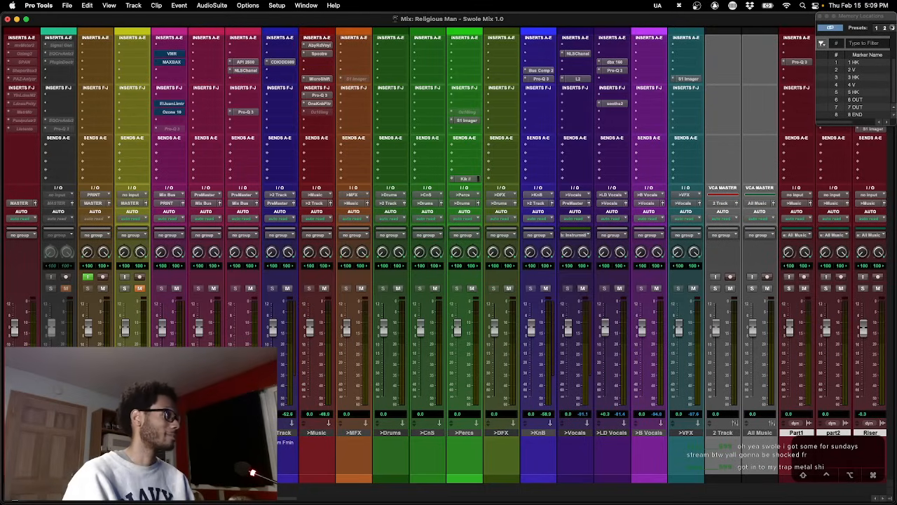
Select the bus tracks from >2 Track through >B Vocals in the mixer.
left_click(284, 434)
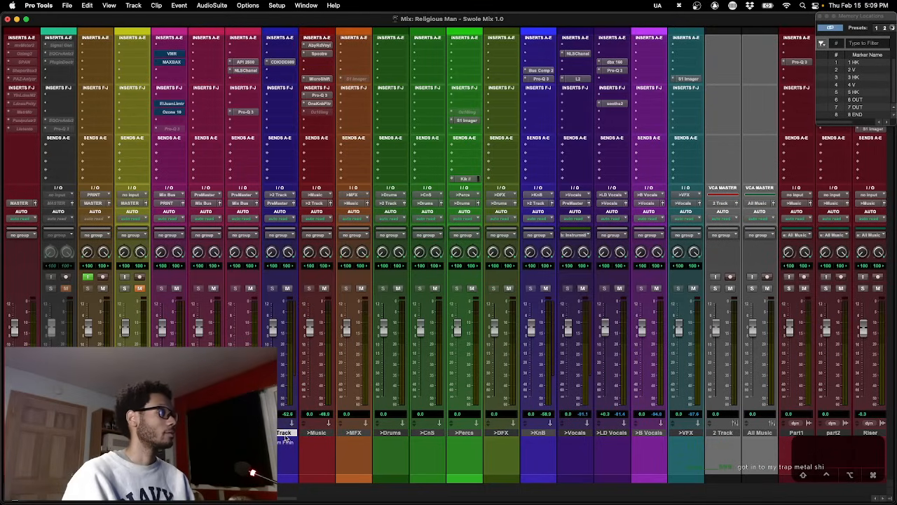
left_click(319, 433, "shift")
left_click(464, 433, "shift")
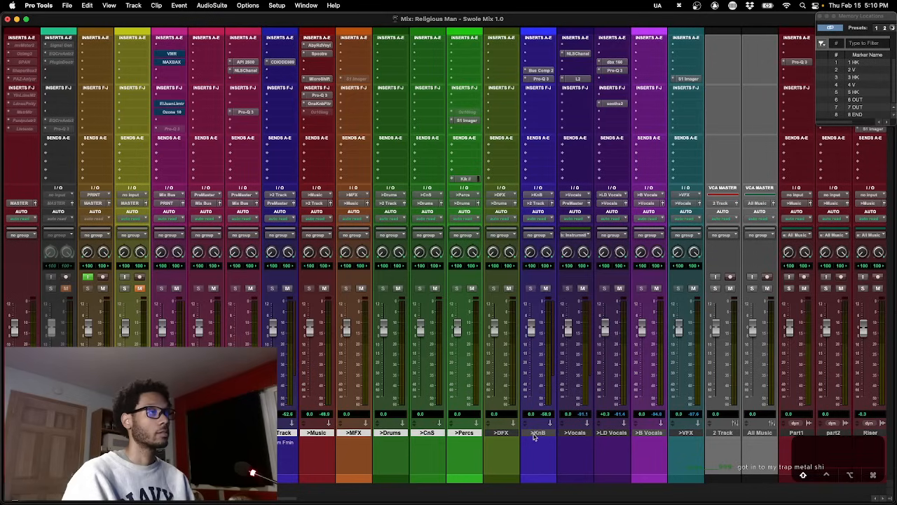
left_click(642, 433, "shift")
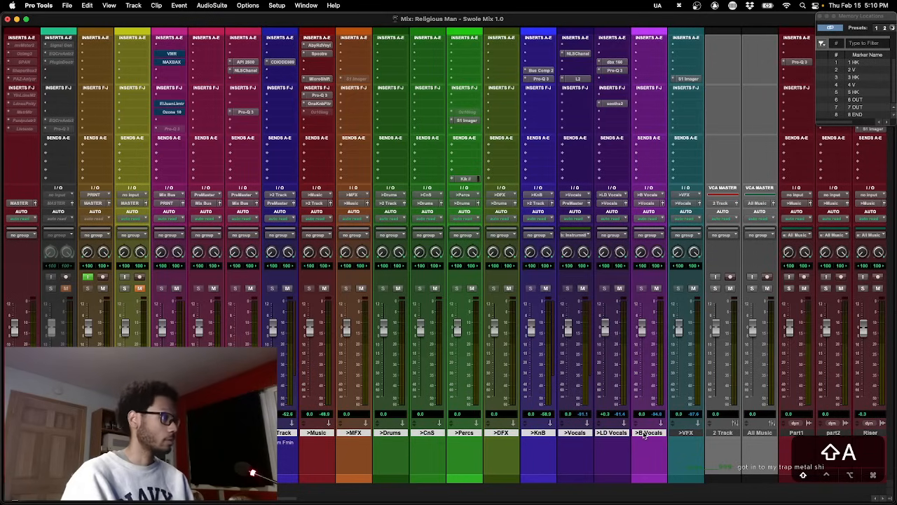
Bypass the inserts on the >VFX bus track.
scroll(644, 435, "right", 1)
left_click(663, 435)
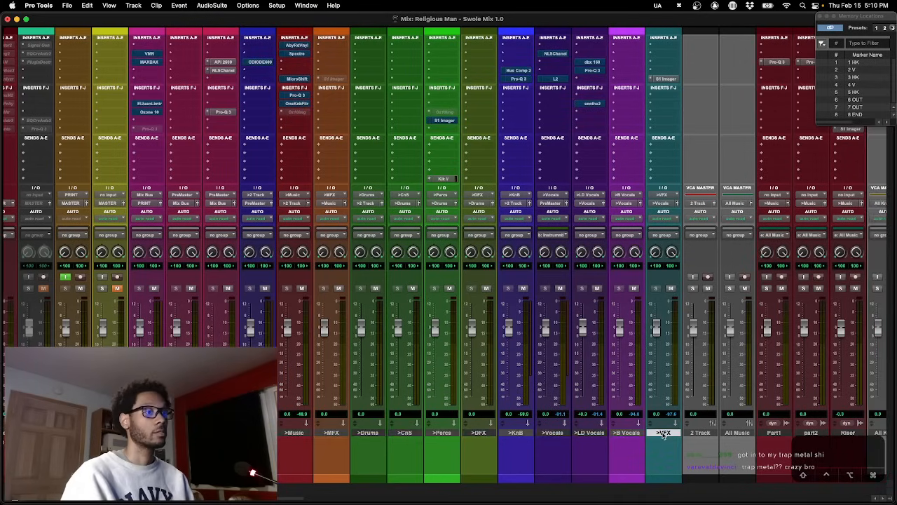
scroll(663, 435, "right", 3)
scroll(663, 435, "right", 5)
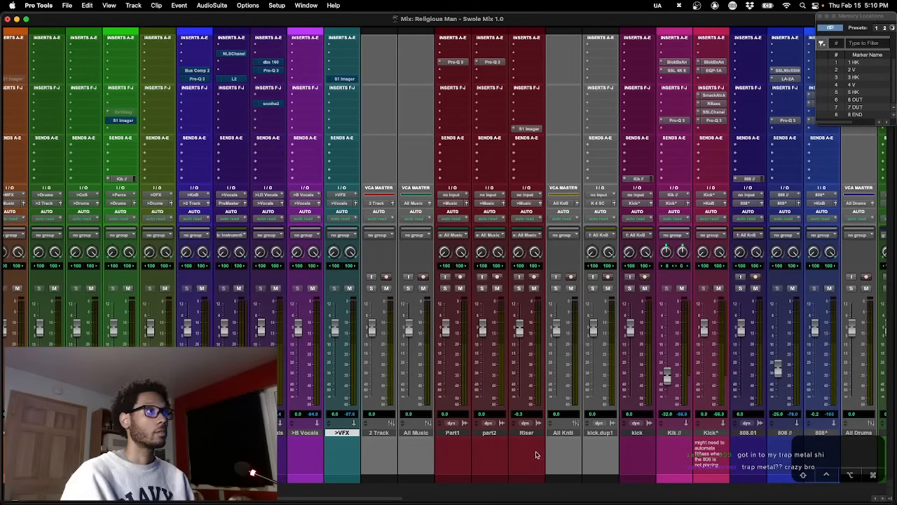
Bypass the inserts and sends on Part1, part2, Riser, kick, Kik //, Kick^, 808.01 and 808^ together.
left_click(449, 433)
left_click(519, 435, "shift")
scroll(519, 435, "right", 2)
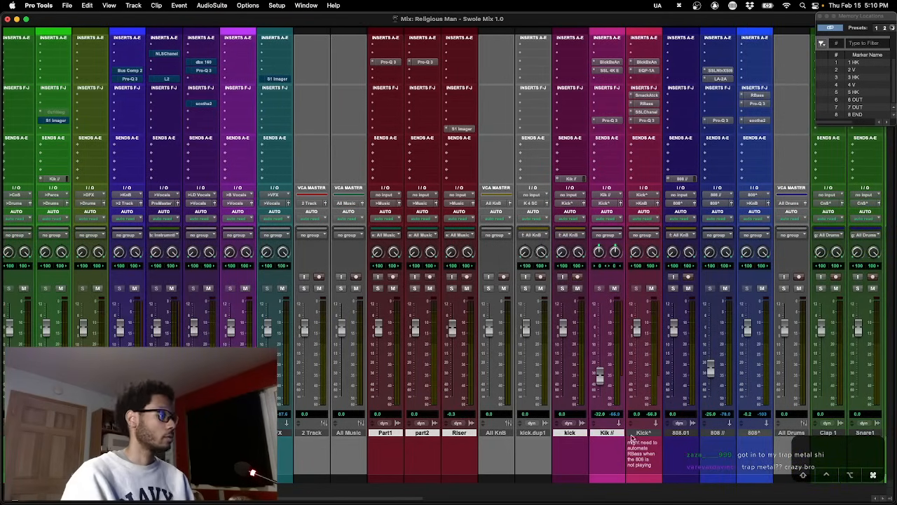
scroll(653, 437, "right", 2)
scroll(652, 438, "right", 2)
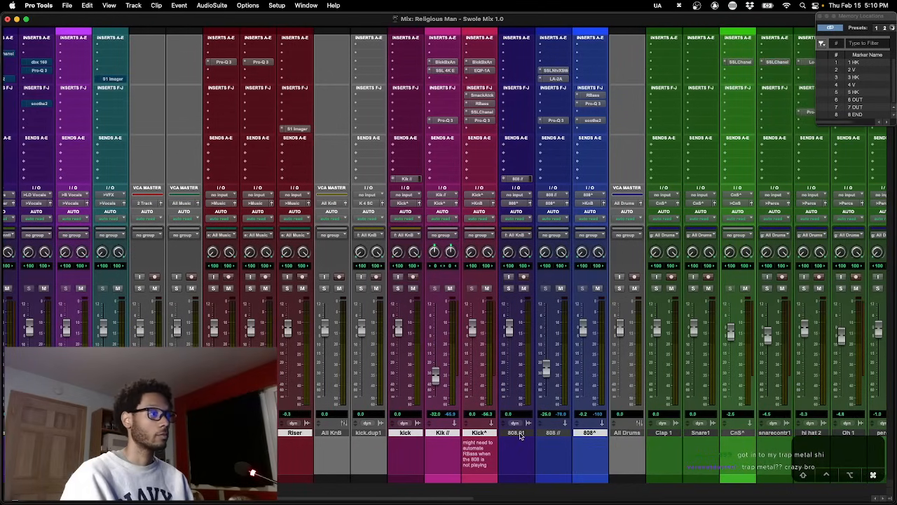
left_click(516, 432, "shift")
key("shift+a")
key("shift+q")
key("shift+a")
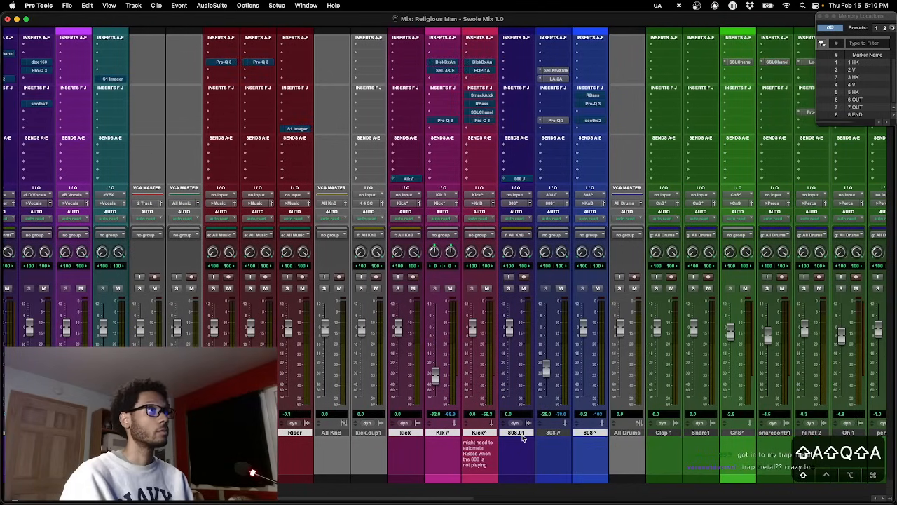
Bypass the inserts on the drum tracks from CnS^ through The Fill^.
scroll(522, 438, "right", 9)
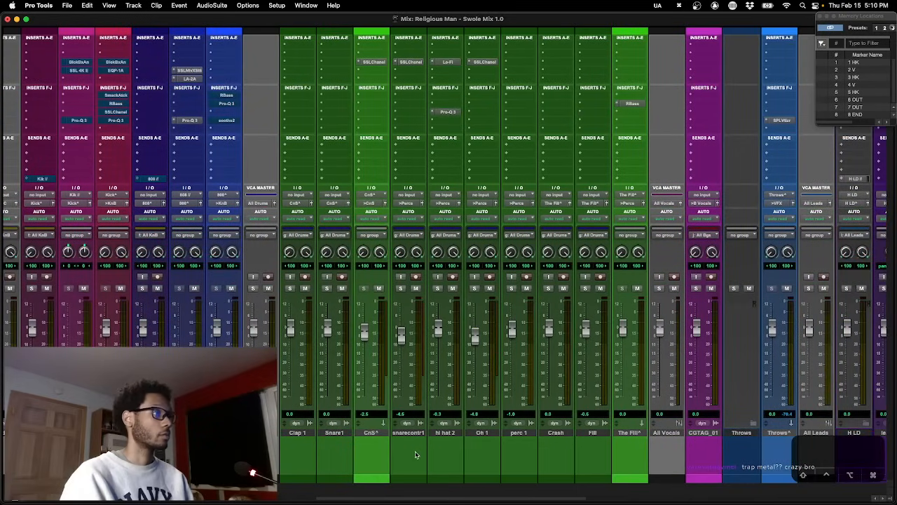
left_click(377, 438)
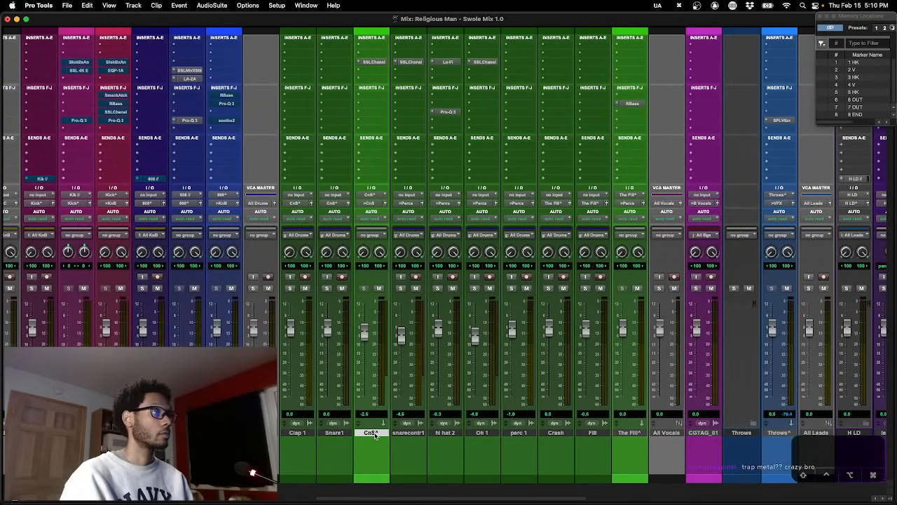
left_click(640, 435, "shift")
key("shift+a")
key("shift+a")
Bypass the SPL Vitalizer insert on the Throws^ track.
scroll(604, 441, "right", 11)
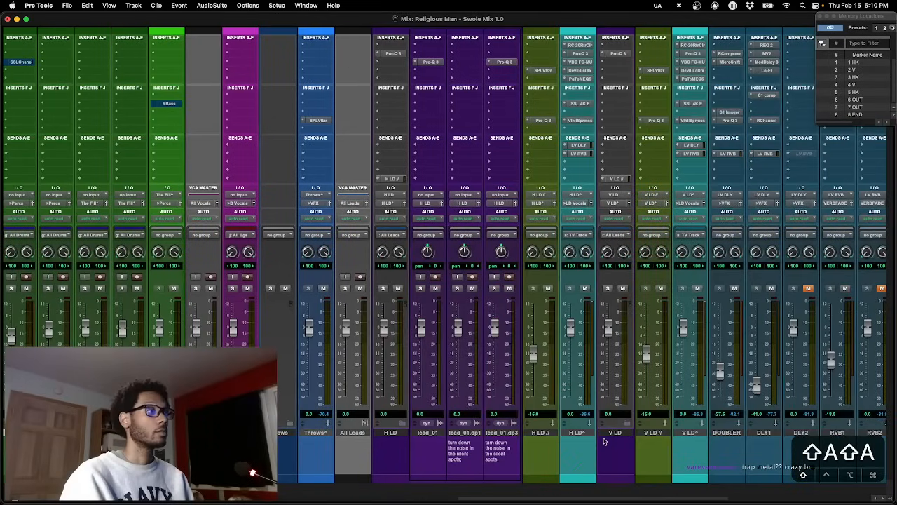
left_click(313, 435)
key("shift+a")
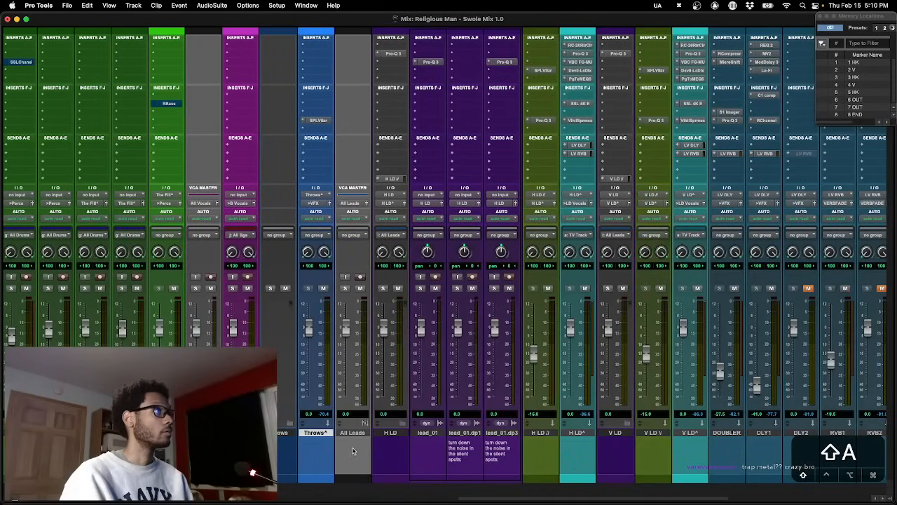
key("shift+a")
Bypass the inserts and sends on the lead vocals: H LD through lead_01.dup3, H LD^, V LD and V LD^.
scroll(353, 451, "right", 1)
scroll(352, 450, "right", 1)
left_click(359, 434)
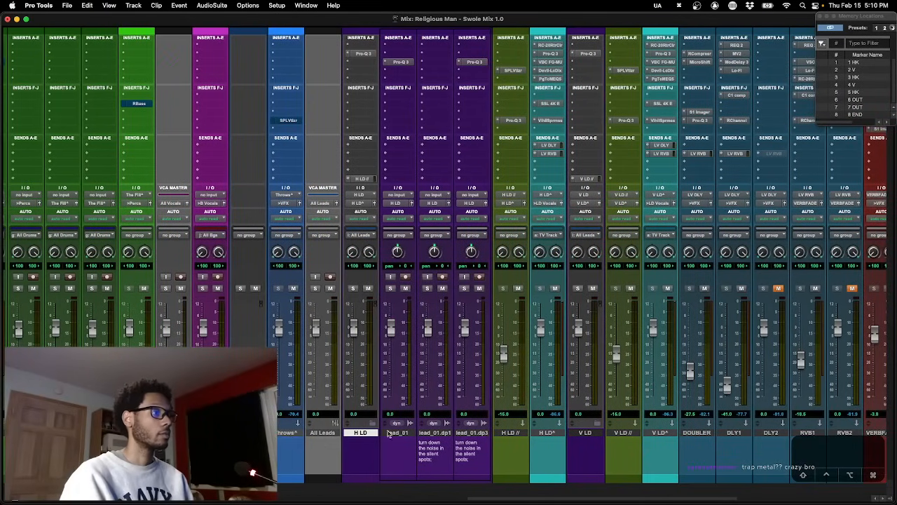
left_click(478, 436, "shift")
left_click(553, 434, "super")
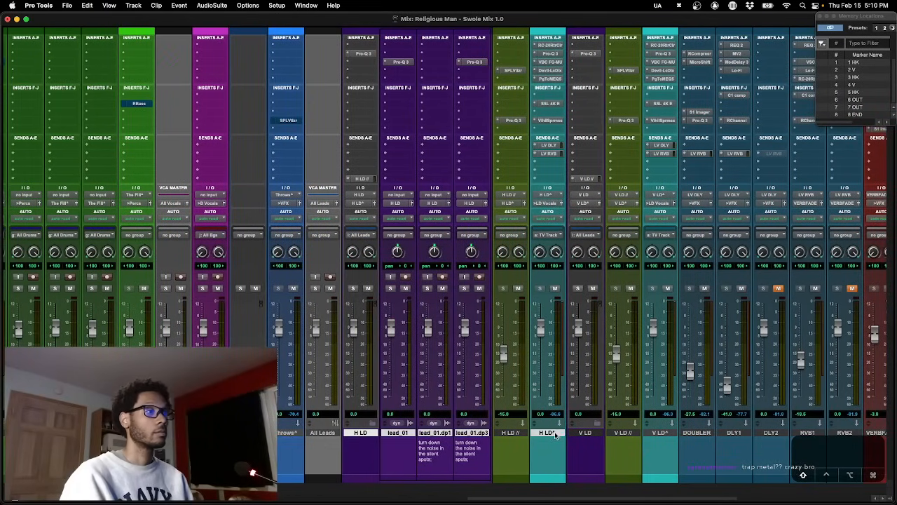
scroll(579, 440, "right", 3)
left_click(628, 436, "super")
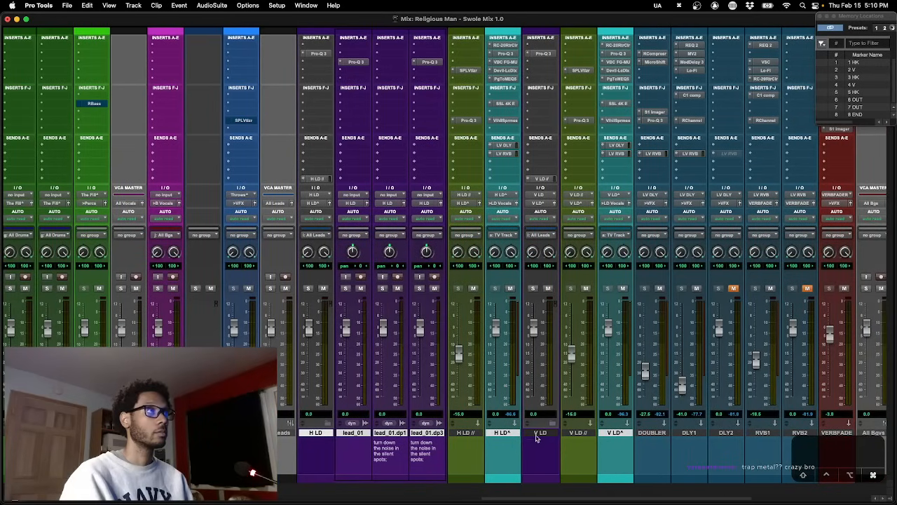
left_click(536, 436, "super")
key("shift+a")
key("shift+a")
key("shift+q")
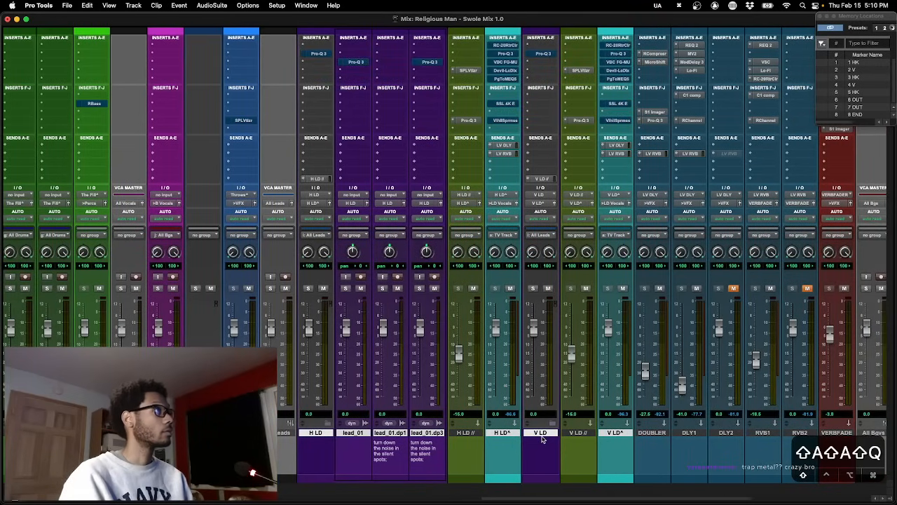
key("shift+q")
Bypass the inserts and the DOUBLER2, DLY3 and RVB3 sends on the ADS^ track.
scroll(556, 437, "right", 10)
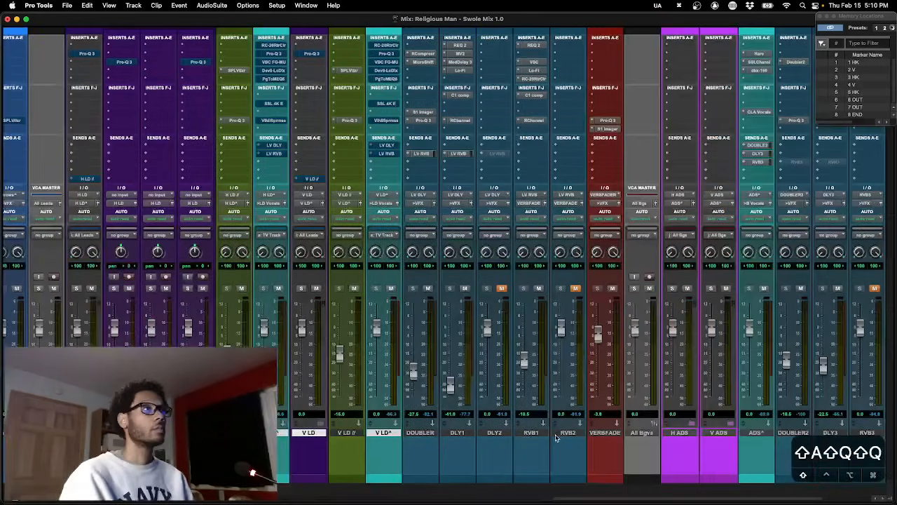
scroll(556, 437, "right", 7)
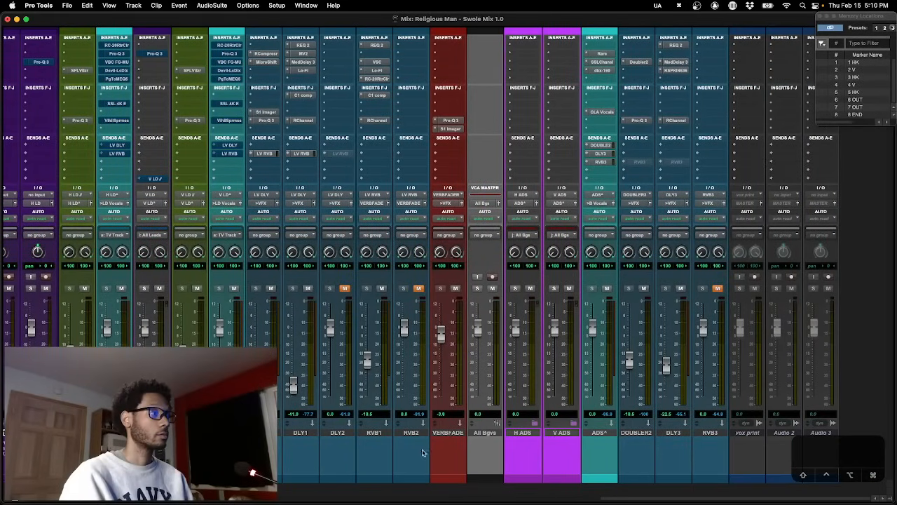
left_click(601, 433)
key("shift+a")
key("shift+a")
key("shift+a")
key("shift+q")
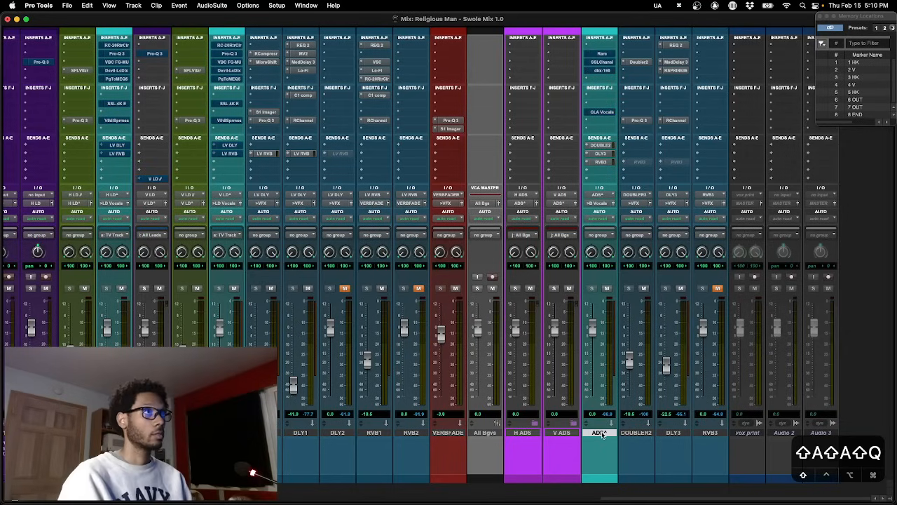
Return to the Edit window with the cursor at the session start and save the session.
key("super+grave")
key("super+Tab")
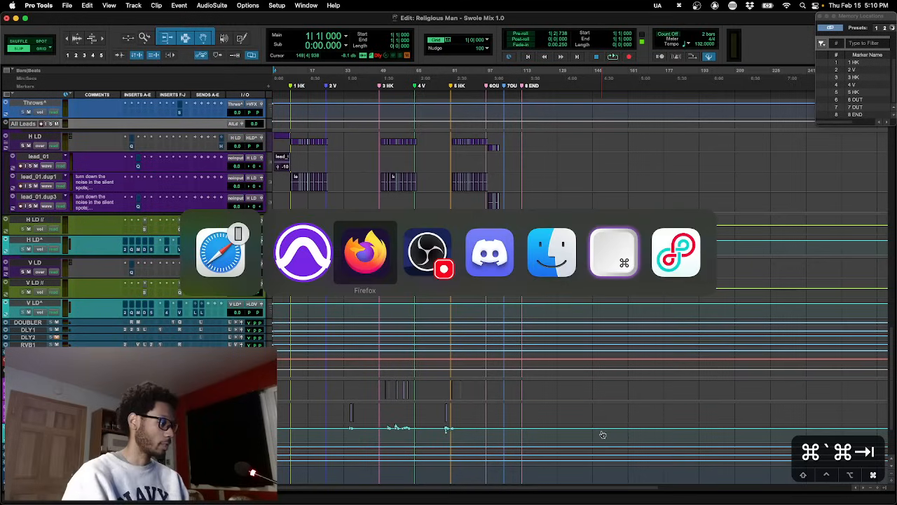
key("Escape")
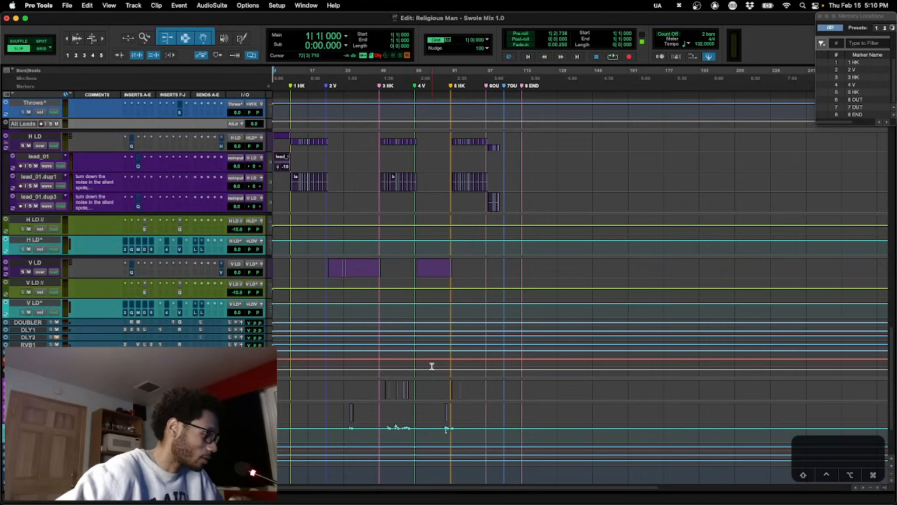
key("Return")
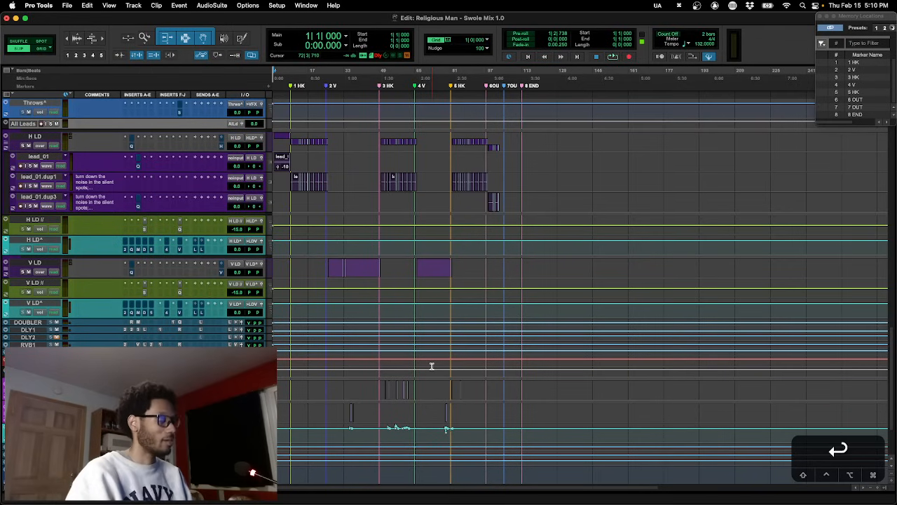
key("super+s")
Play the bypassed mix from the start of the session in the Edit window.
scroll(393, 312, "up", 3, "alt")
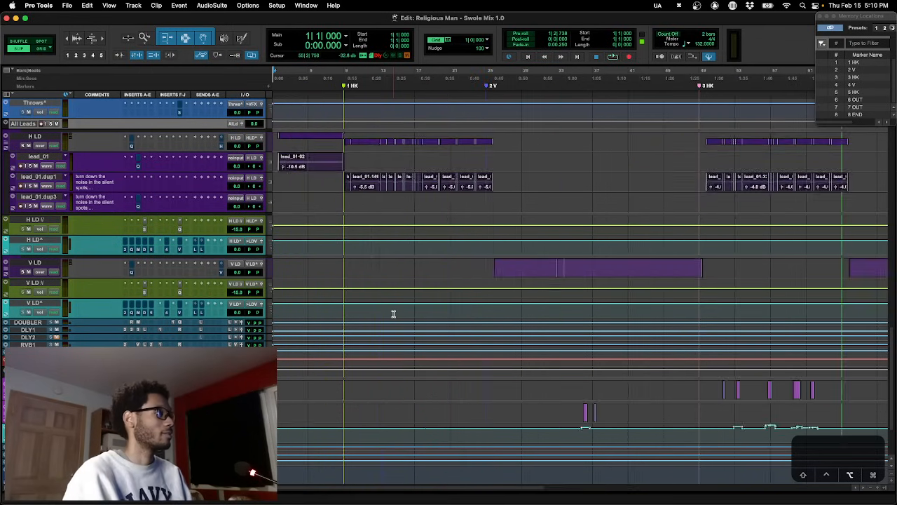
scroll(394, 313, "up", 10)
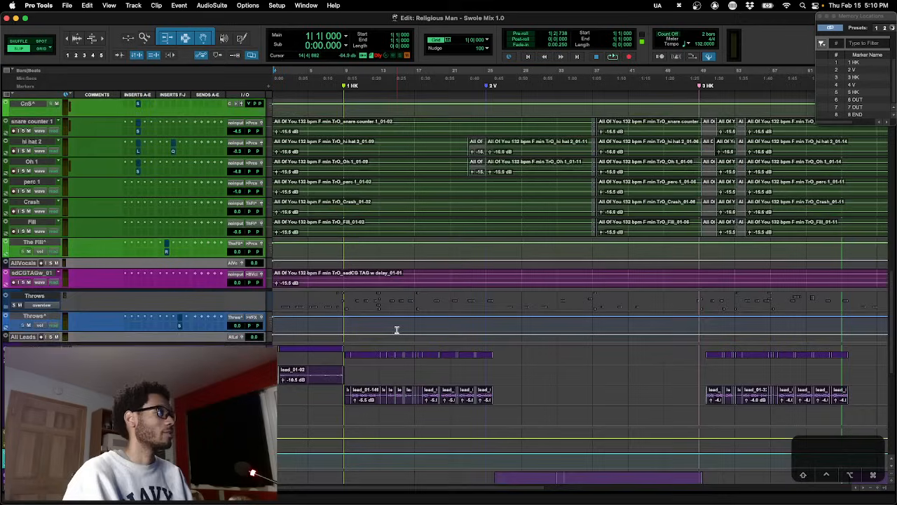
scroll(396, 331, "up", 3)
key("Return")
key("Return")
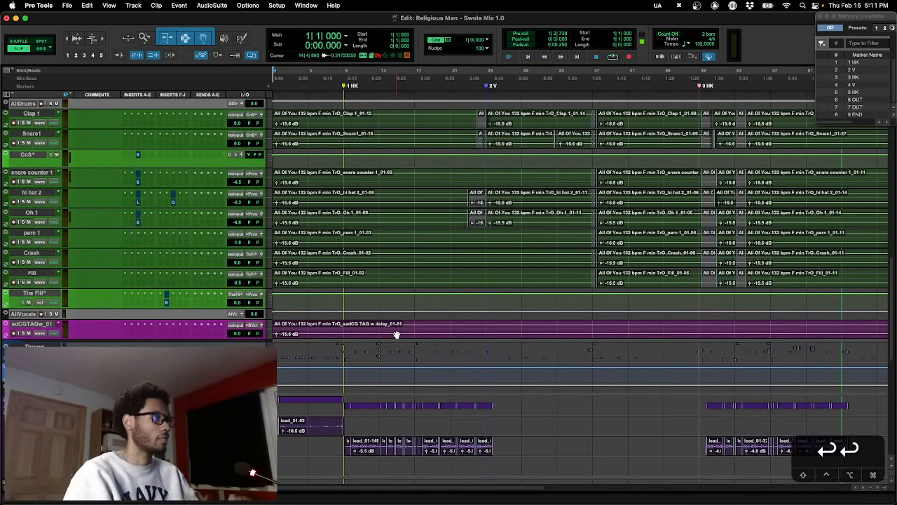
key("Return")
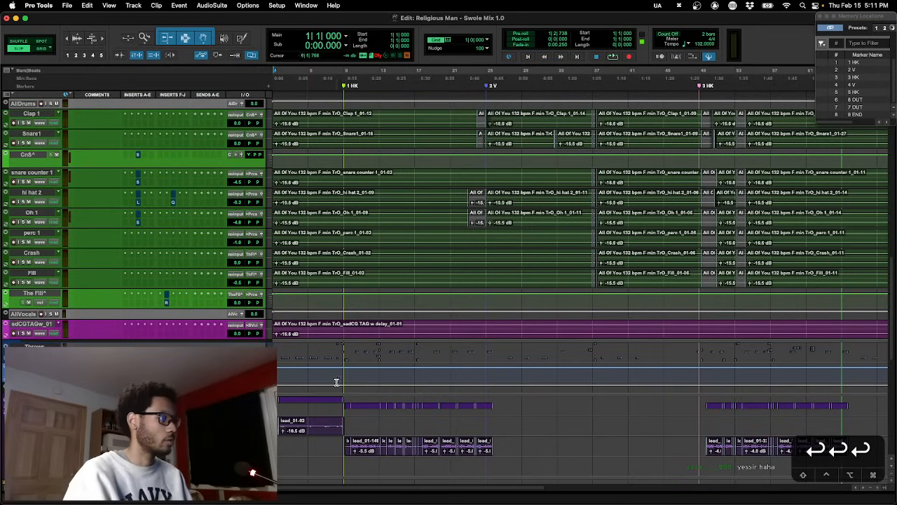
key("space")
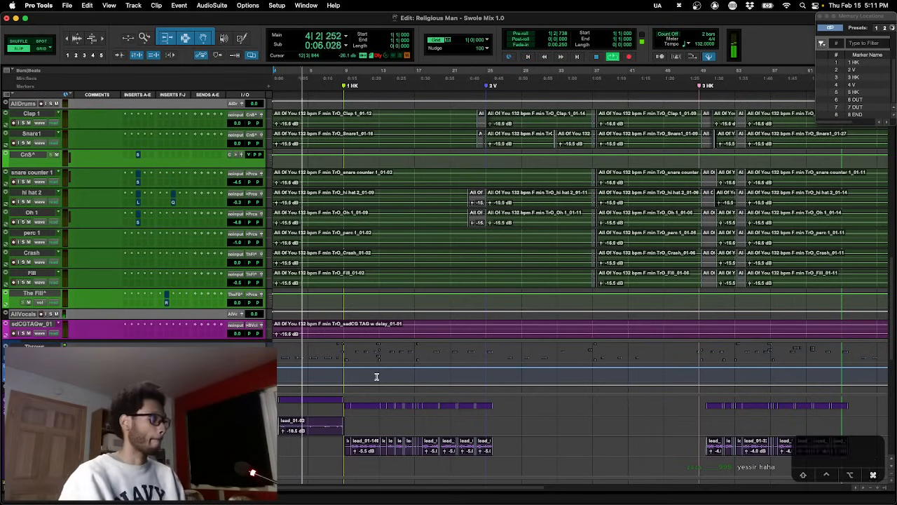
Check the insert and send bypass states across the mixer during playback, and return to the Edit window.
key("super+equal")
scroll(403, 295, "right", 10)
scroll(403, 296, "right", 15)
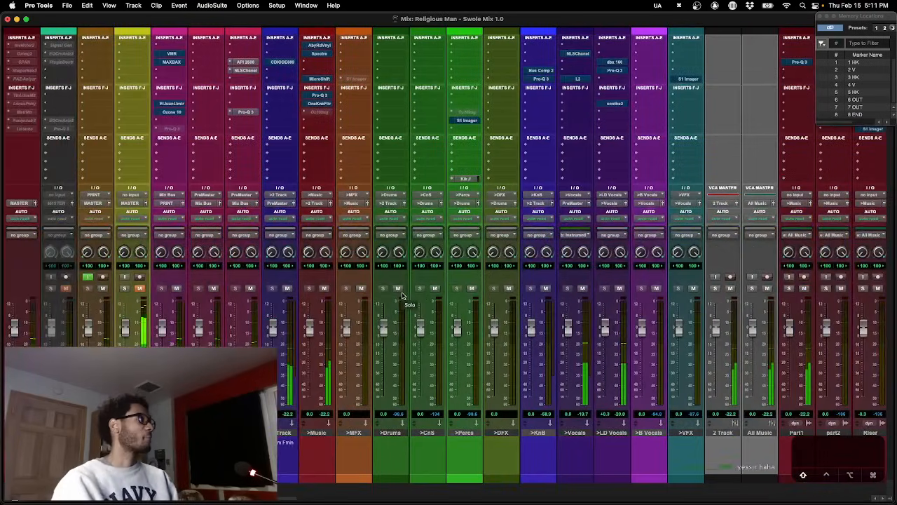
scroll(402, 295, "right", 15)
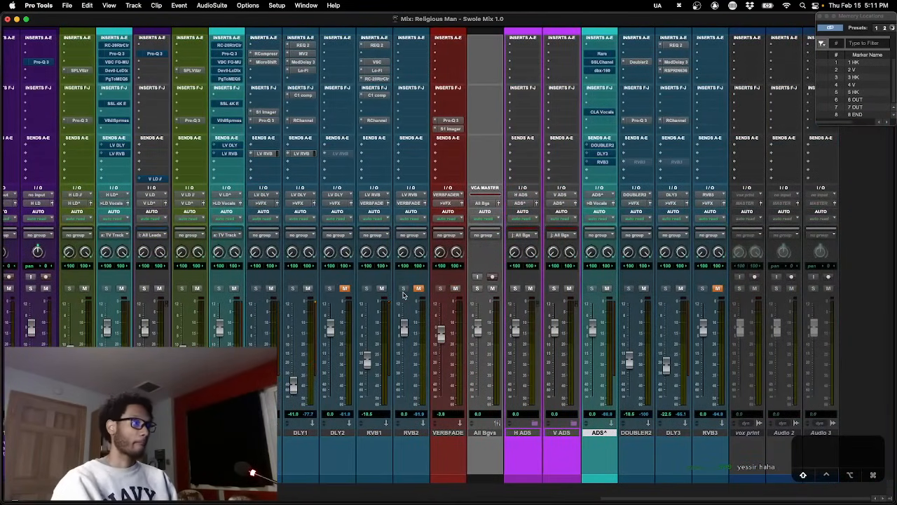
key("super+equal")
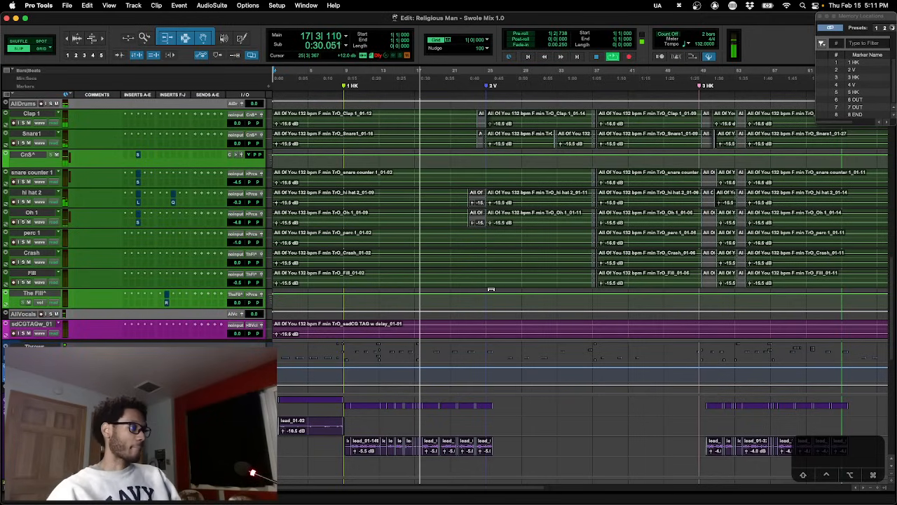
Examine the bus, music, kick, 808, drum and vocal tracks in the Edit window while the song plays.
scroll(491, 289, "down", 8)
scroll(491, 289, "up", 7)
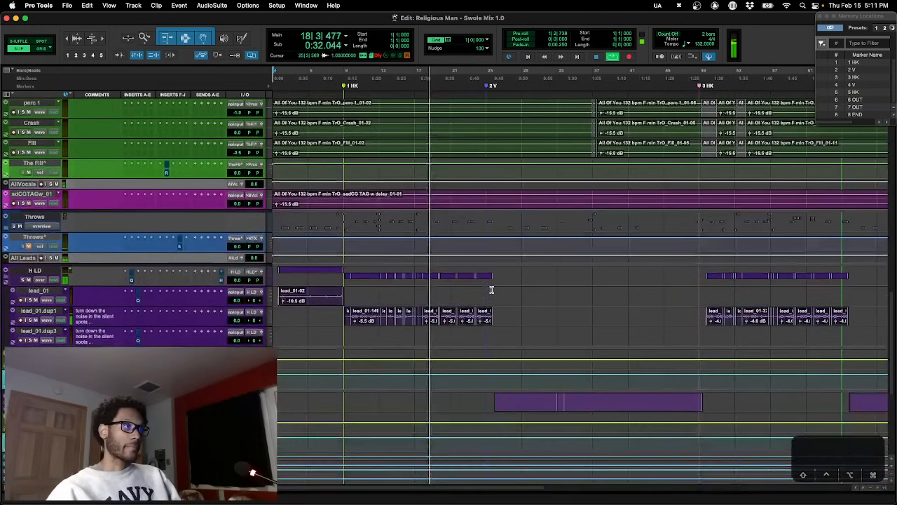
scroll(491, 289, "up", 10)
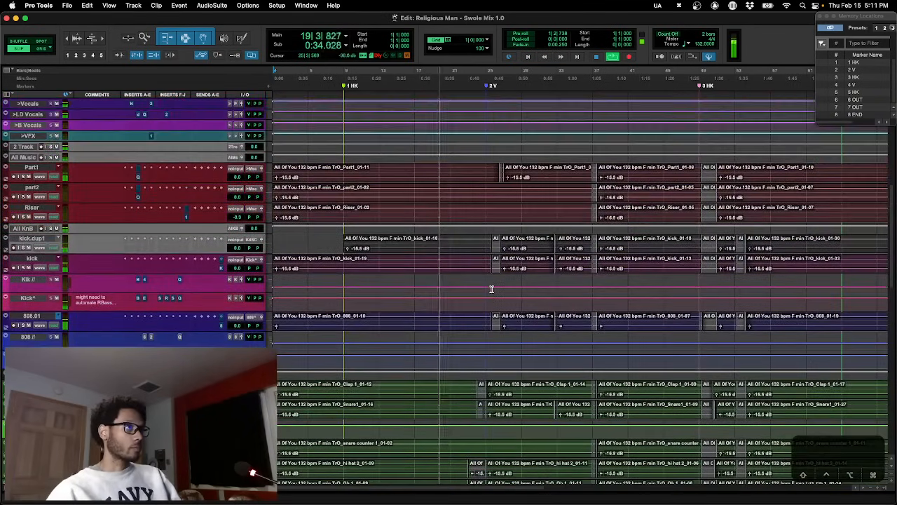
scroll(492, 289, "down", 3)
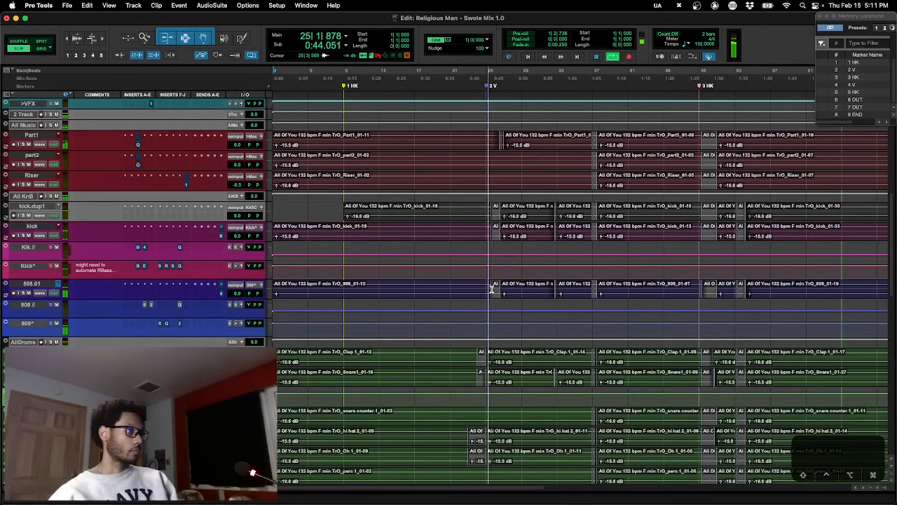
scroll(492, 290, "down", 1)
scroll(492, 290, "down", 1)
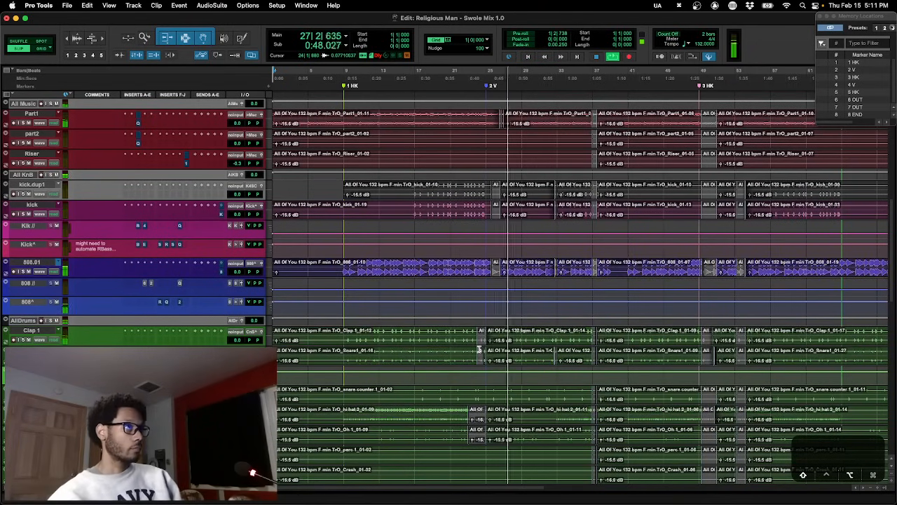
scroll(480, 349, "up", 1)
scroll(479, 349, "up", 10)
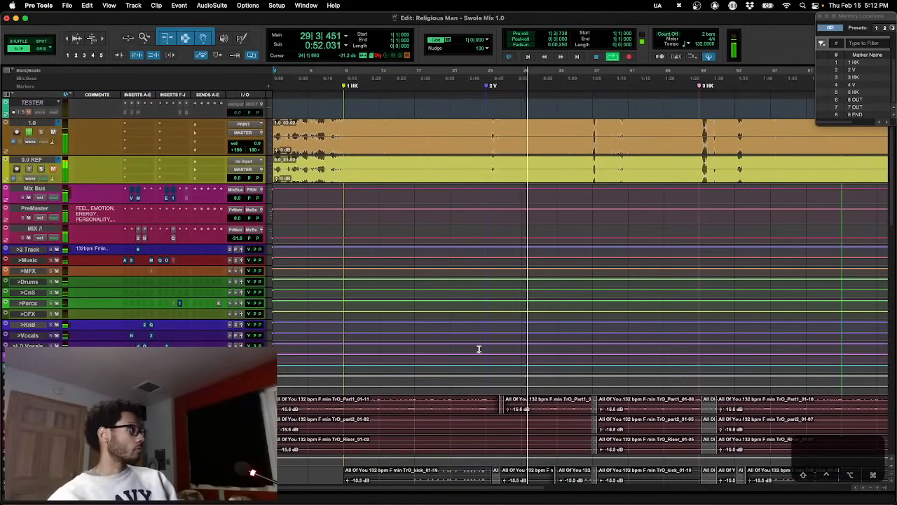
scroll(479, 349, "down", 3)
scroll(480, 351, "down", 1)
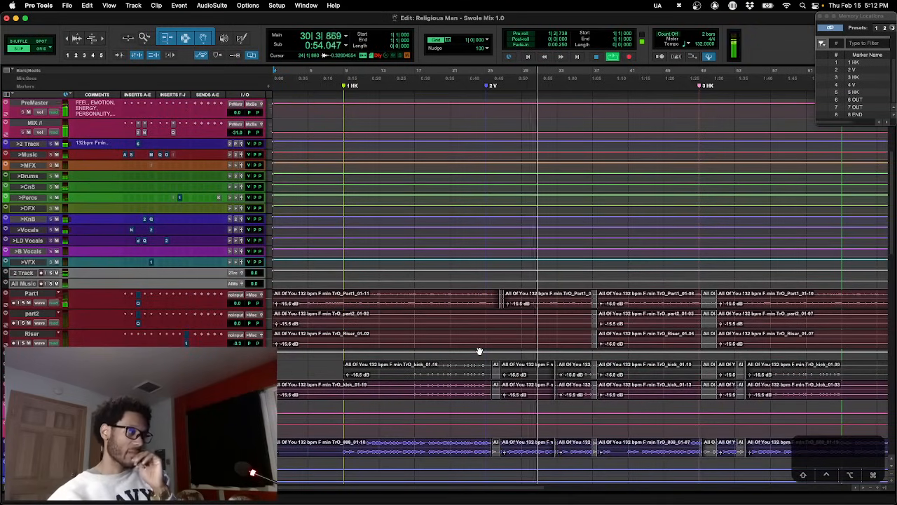
scroll(480, 350, "down", 6)
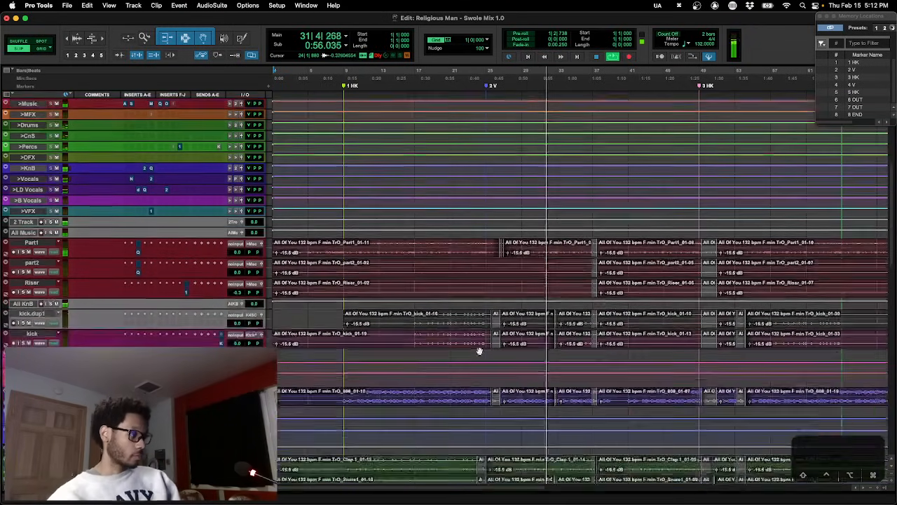
scroll(480, 349, "down", 4)
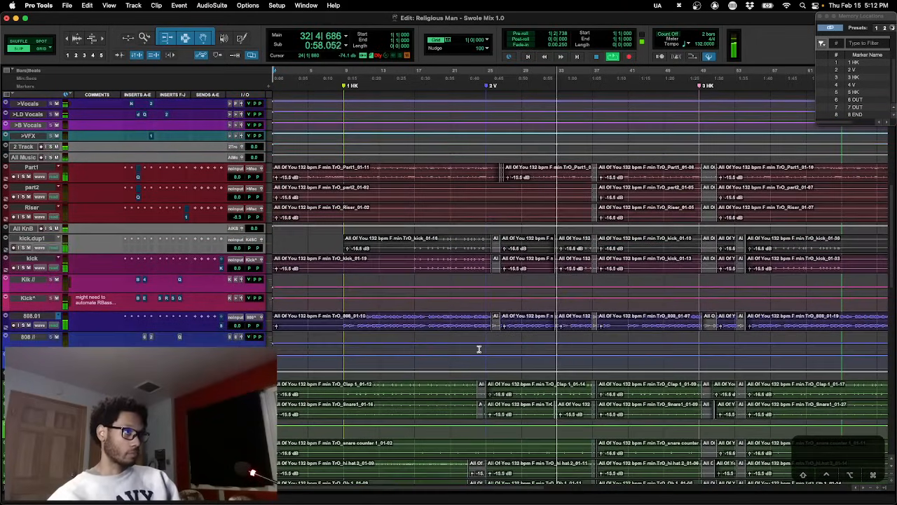
Stop playback and solo the All Leads VCA track in the Mix window.
scroll(479, 348, "right", 1)
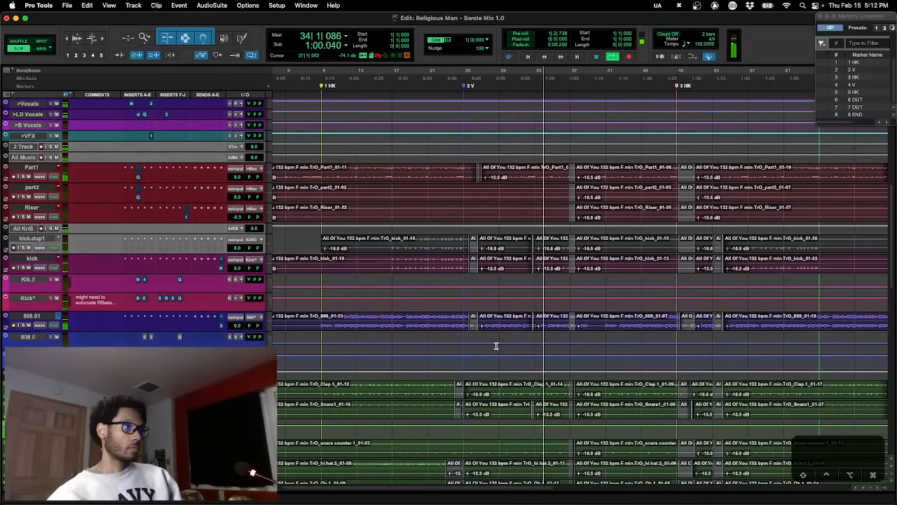
key("space")
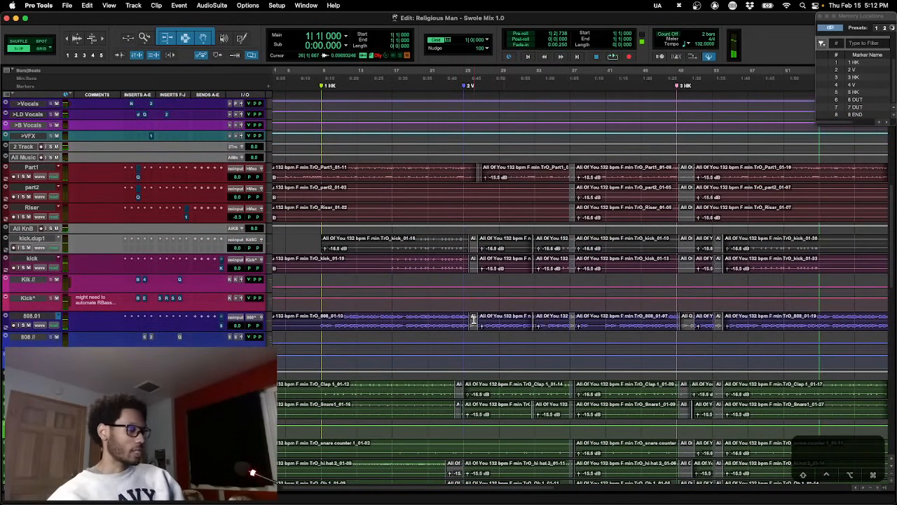
key("super+equal")
scroll(441, 314, "left", 2)
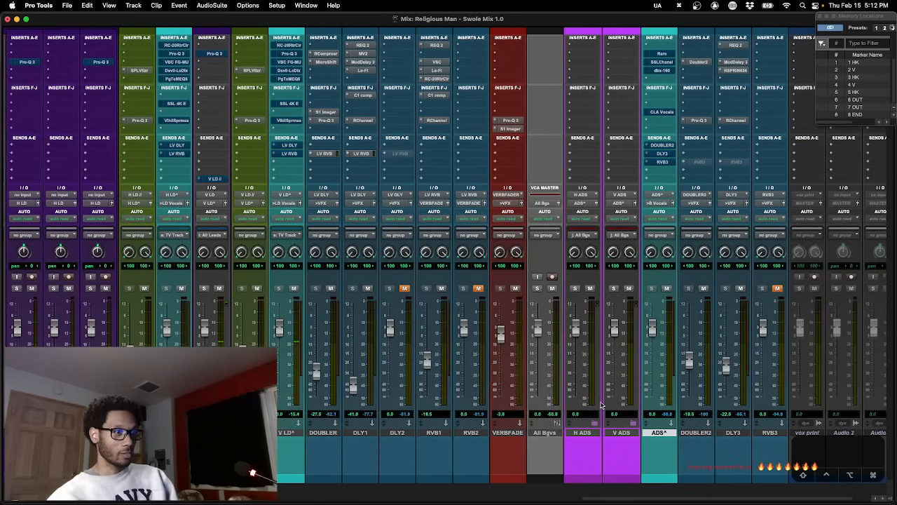
scroll(519, 415, "left", 12)
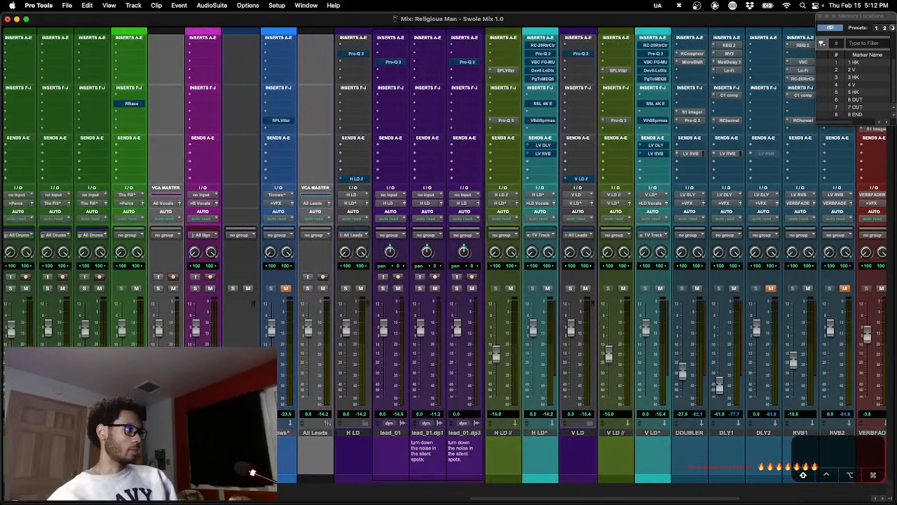
left_click(307, 289)
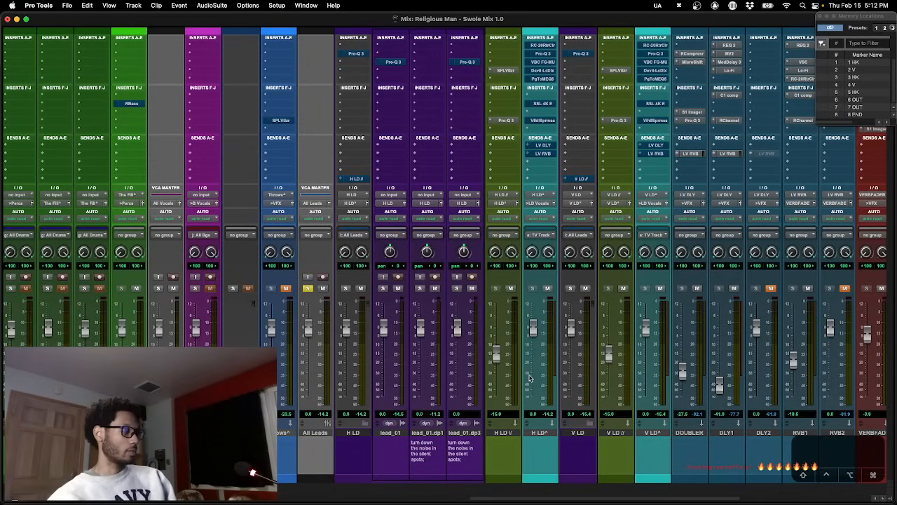
In Grid mode, select the first hook from bar 9 to bar 25 on the two duplicate lead_01 tracks and play it.
key("super+equal")
scroll(455, 392, "down", 15)
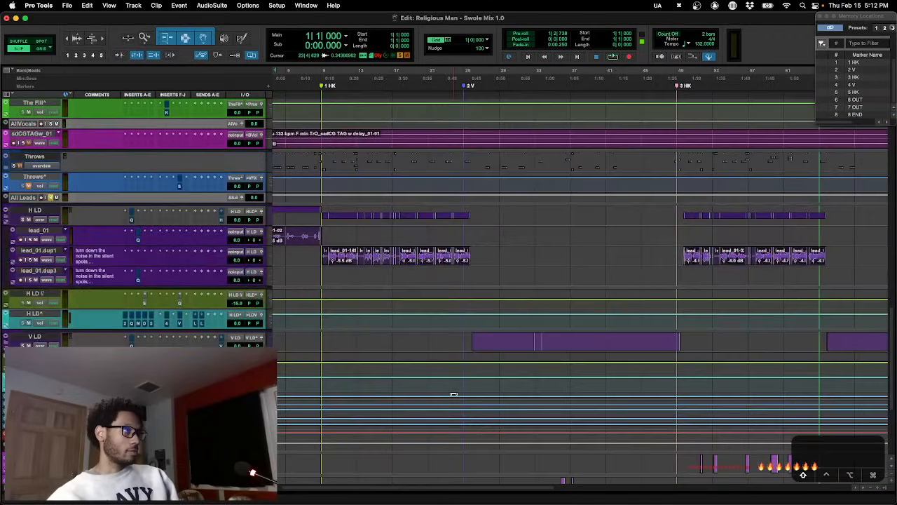
scroll(454, 394, "up", 2)
scroll(454, 394, "left", 5)
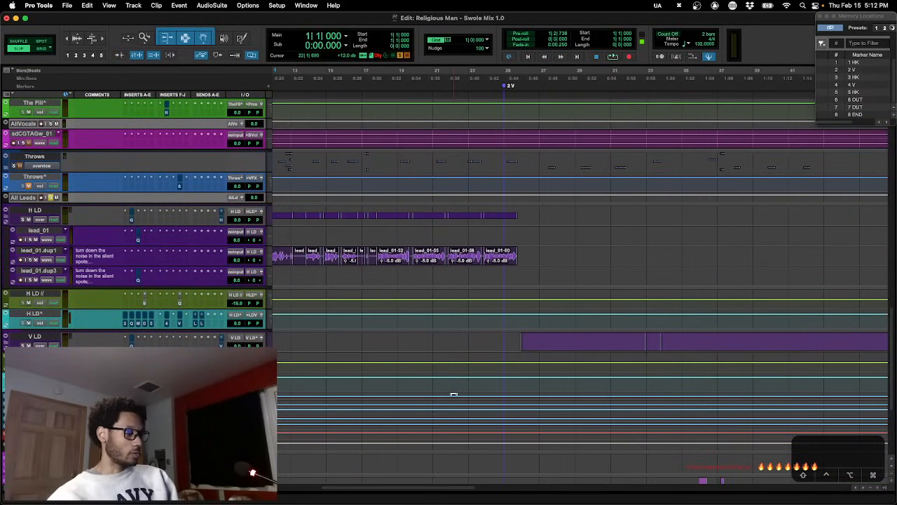
key("F4")
scroll(388, 337, "left", 6)
scroll(417, 275, "up", 1)
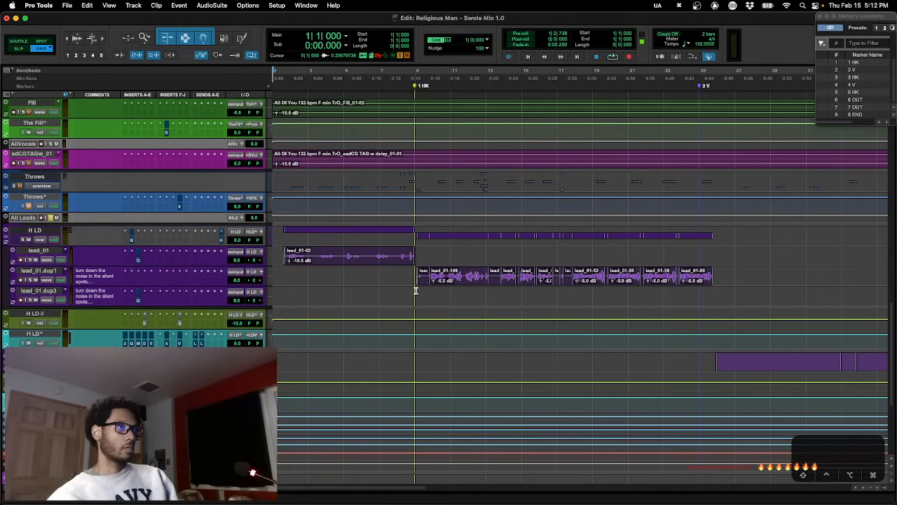
left_click_drag(416, 289, 694, 277)
key("space")
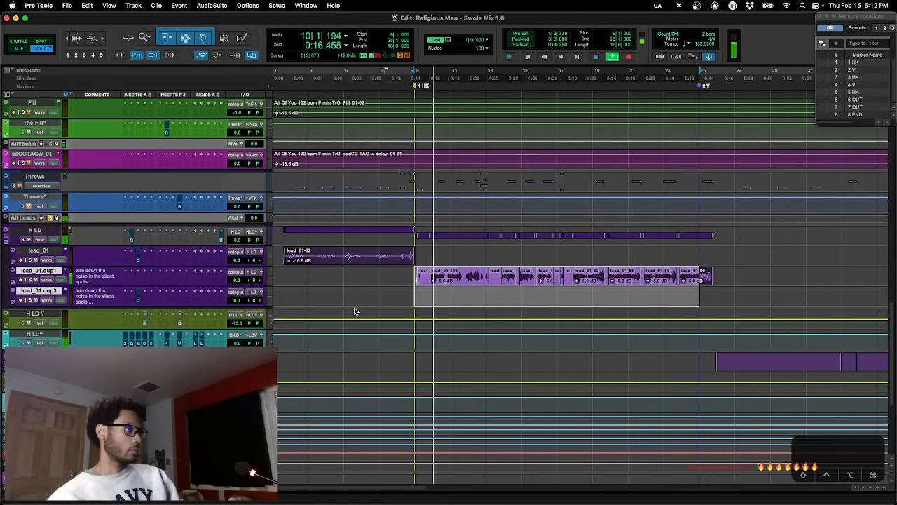
Save the session and select the H LD, lead_01, both duplicate lead and H LD^ tracks in the Mix window.
key("super+equal")
scroll(530, 300, "right", 1)
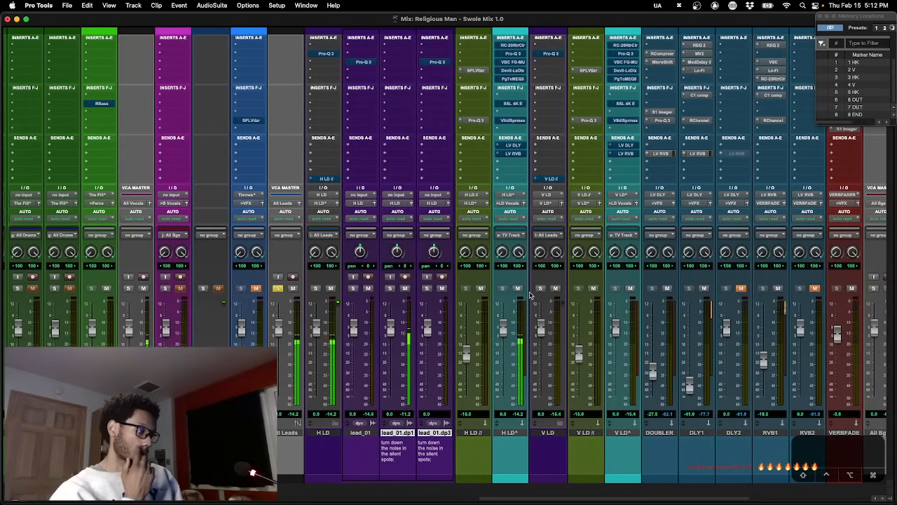
key("super+s")
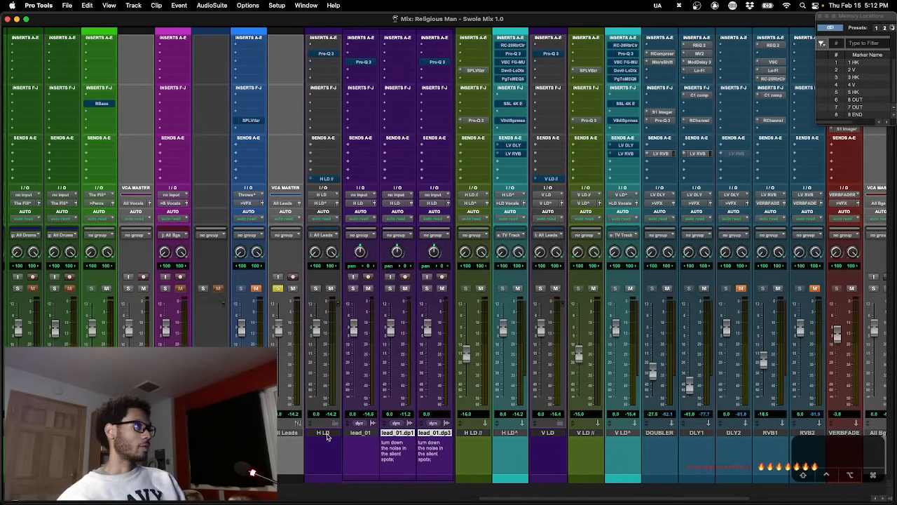
left_click(324, 432)
left_click(435, 432, "shift")
left_click(504, 434, "super")
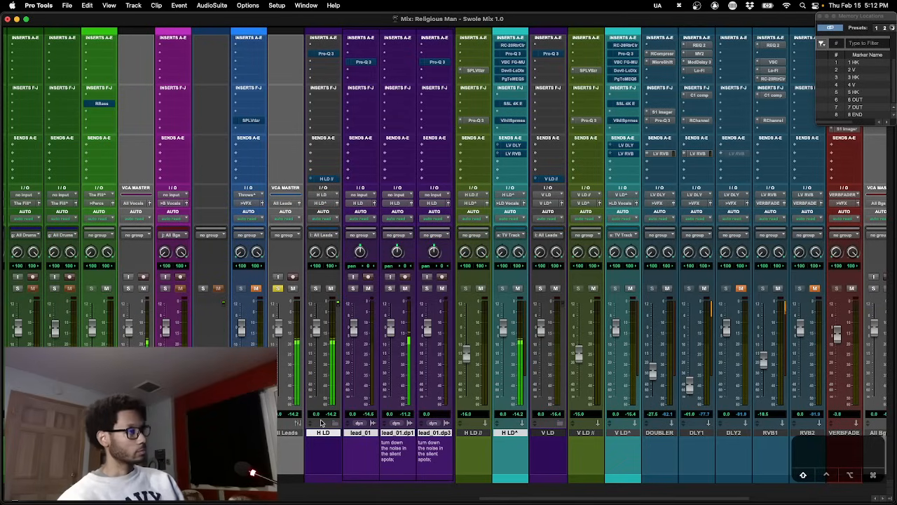
Compare the hook lead with its inserts and sends active and bypassed, ending with playback stopped and everything bypassed.
key("shift+q")
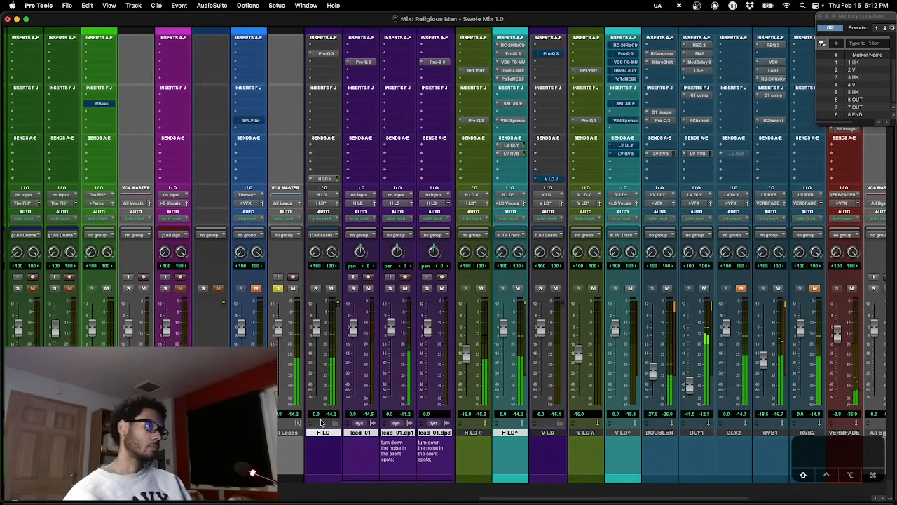
key("shift+a")
key("shift+q")
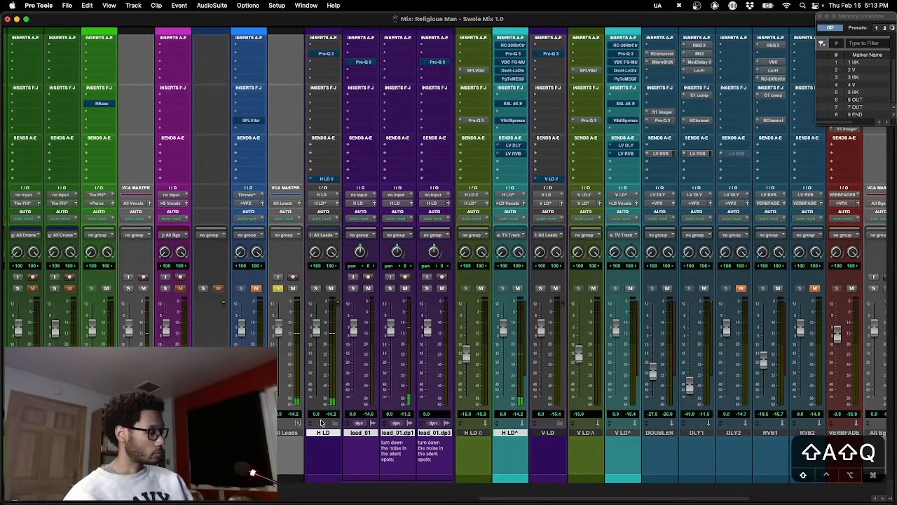
key("shift+a")
key("shift+q")
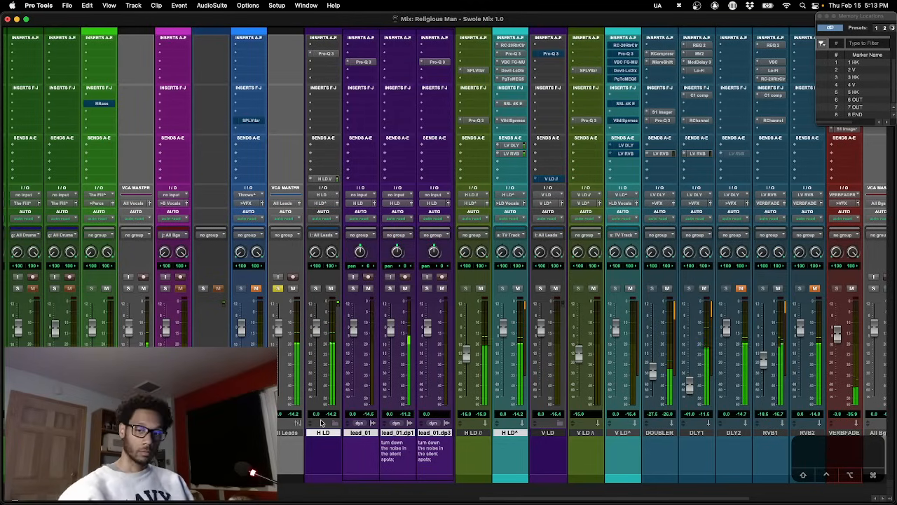
key("space")
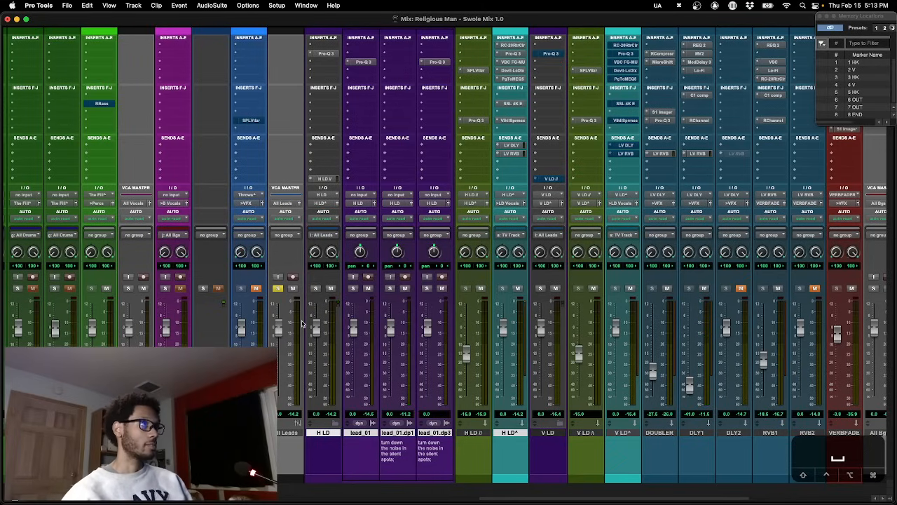
key("shift+a")
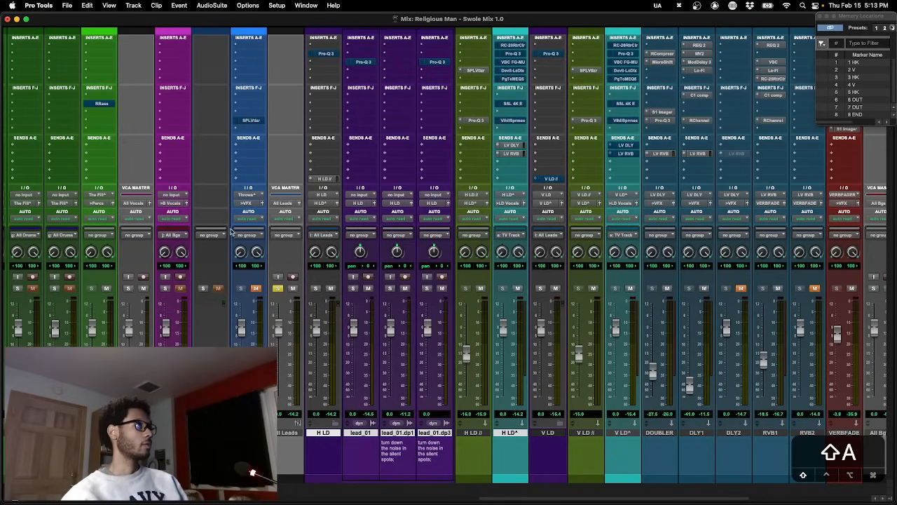
key("shift+q")
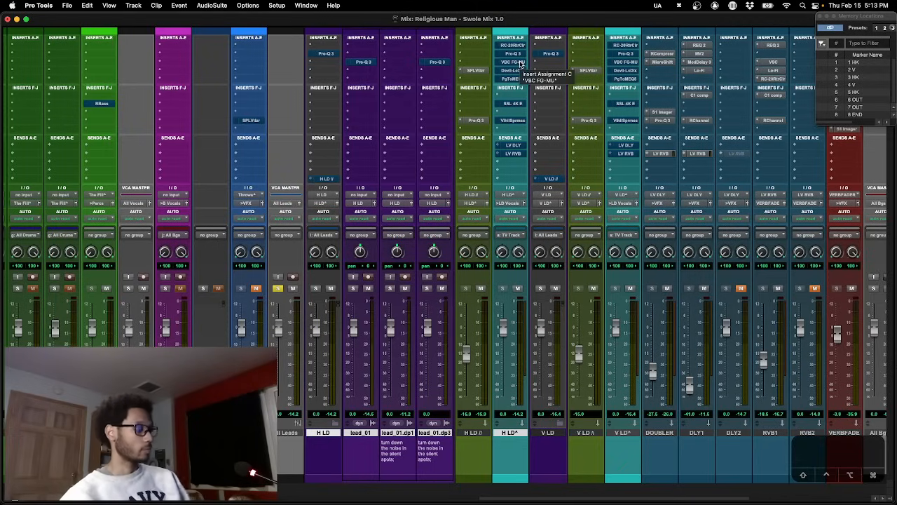
Play the hook lead and take the VBC FG-MU insert on H LD^ out of bypass.
key("super+equal")
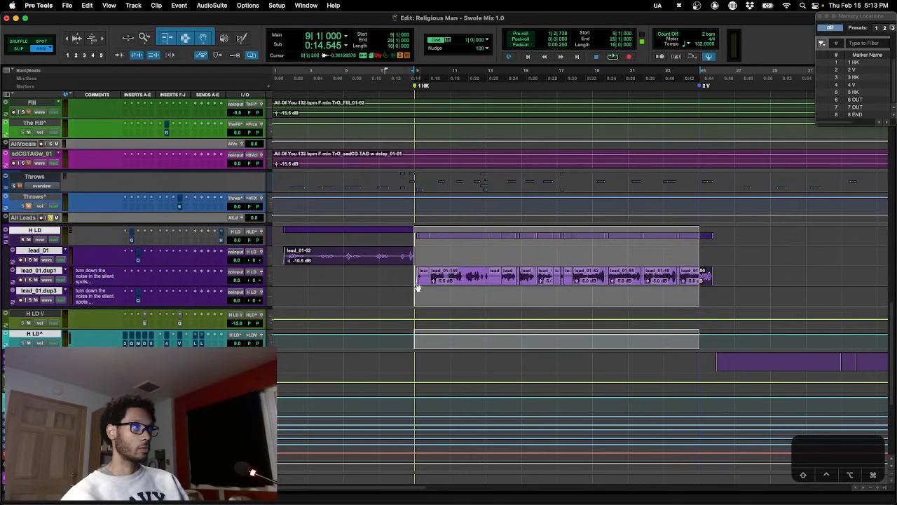
key("space")
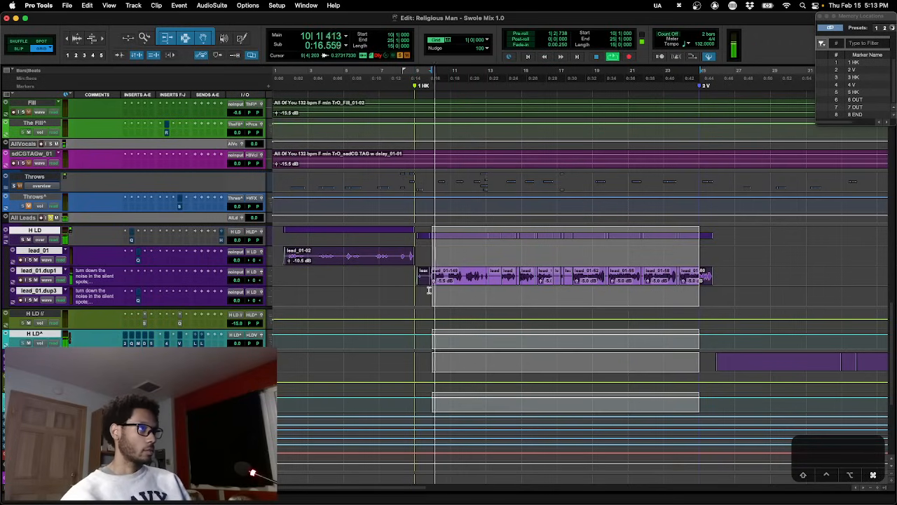
key("super+equal")
left_click(518, 62)
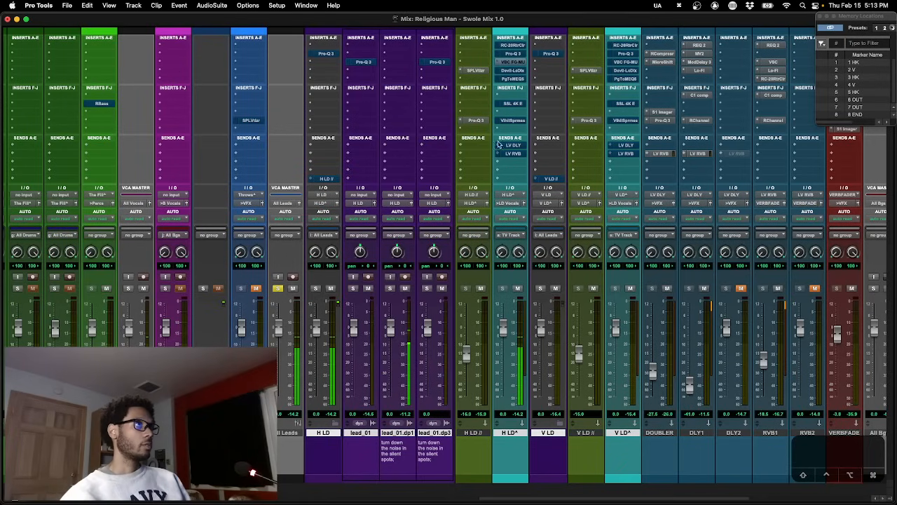
left_click_drag(458, 126, 436, 146)
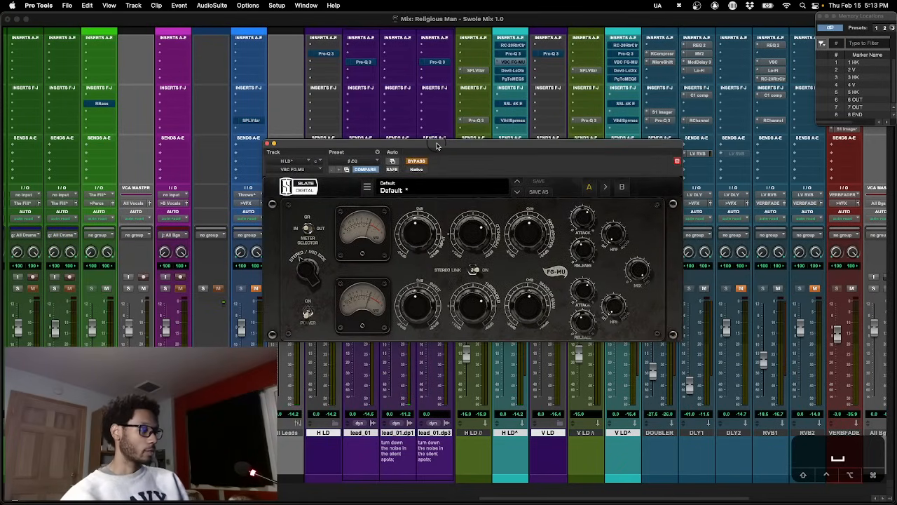
left_click(417, 162)
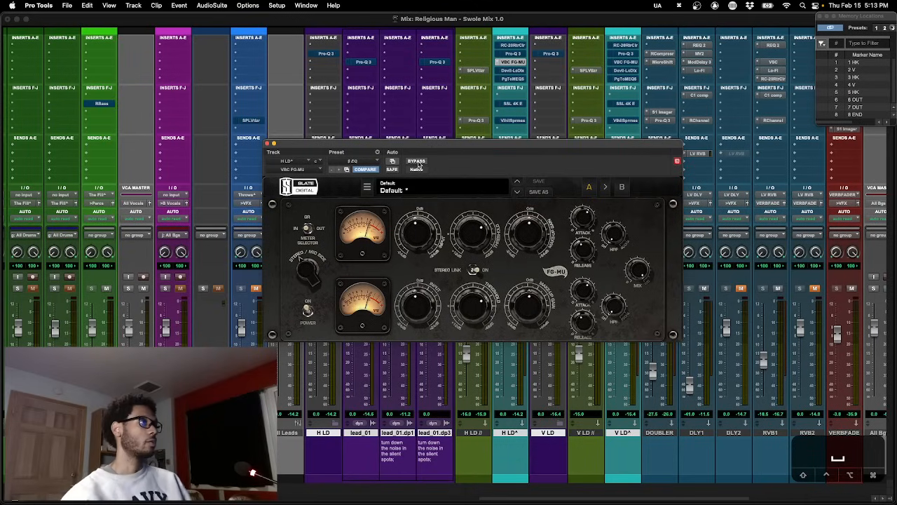
Compare the hook lead with the FG-MU compressor bypassed and active, leaving it active on H LD^.
left_click_drag(422, 145, 417, 152)
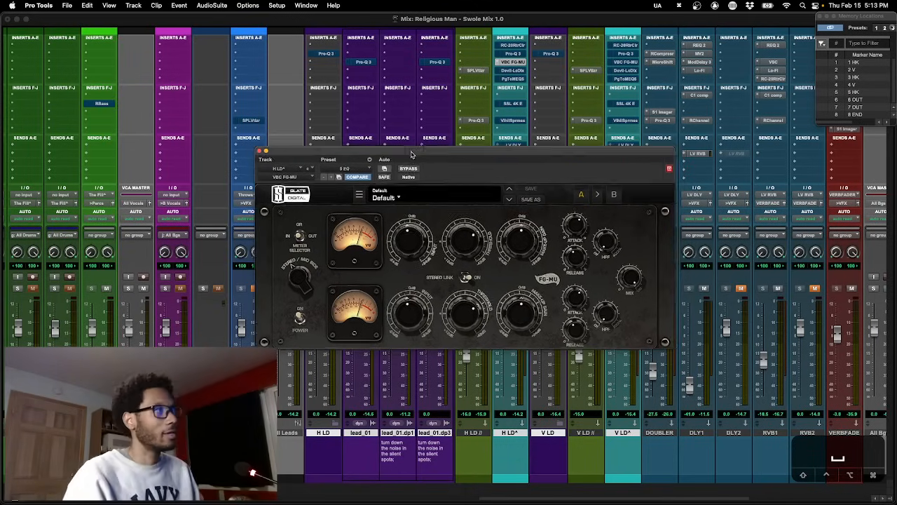
left_click_drag(417, 152, 403, 153)
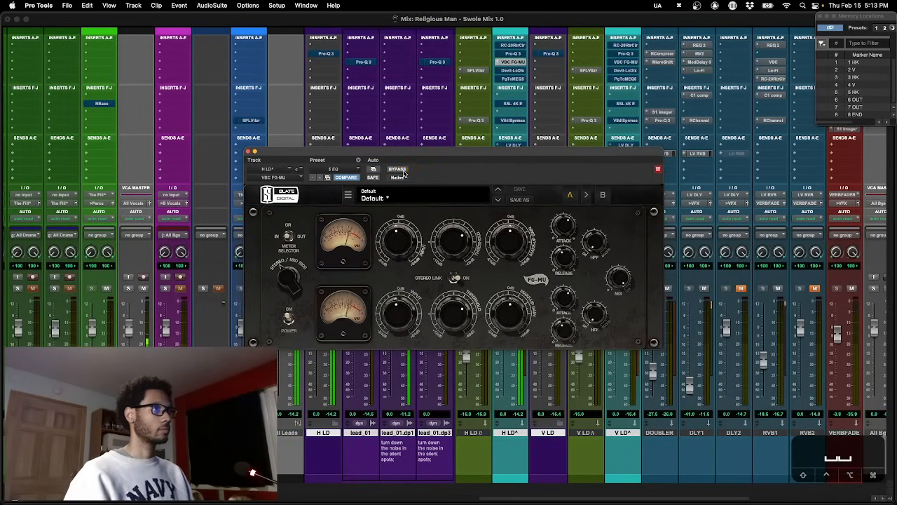
left_click_drag(419, 160, 427, 149)
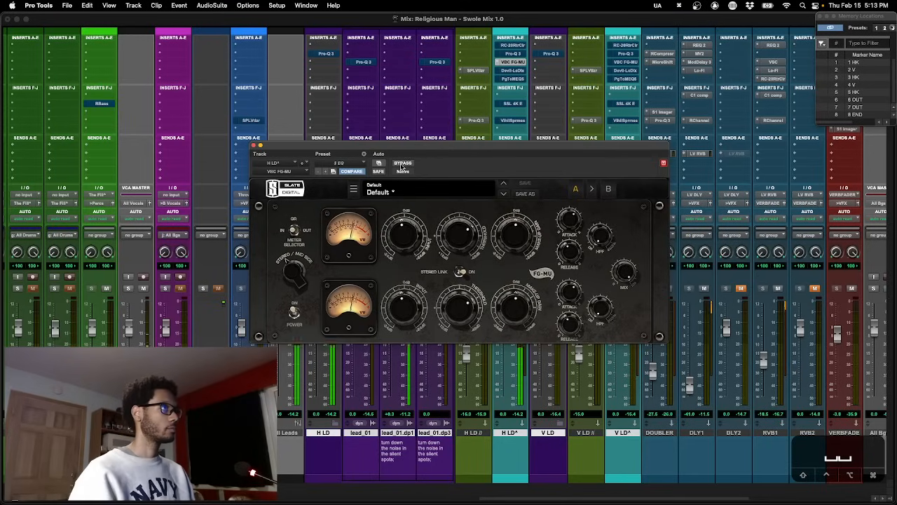
left_click(403, 163)
left_click(403, 164)
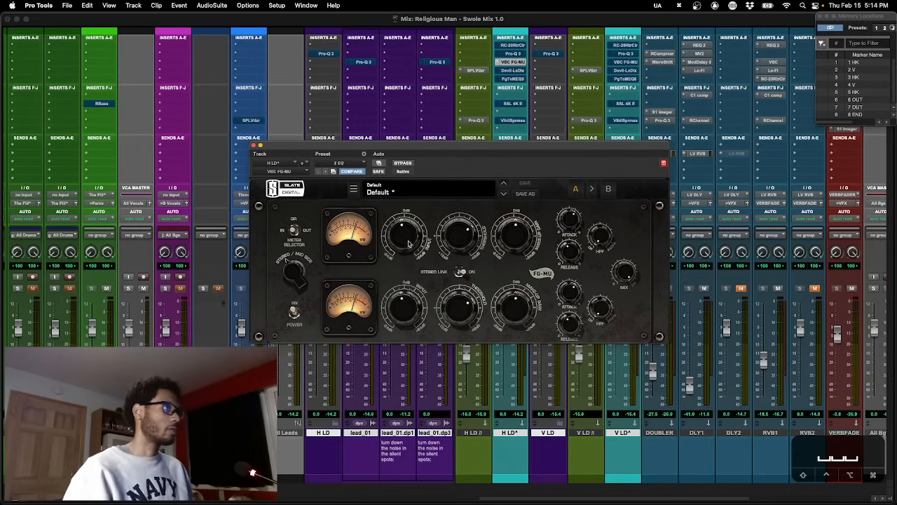
left_click_drag(399, 150, 401, 162)
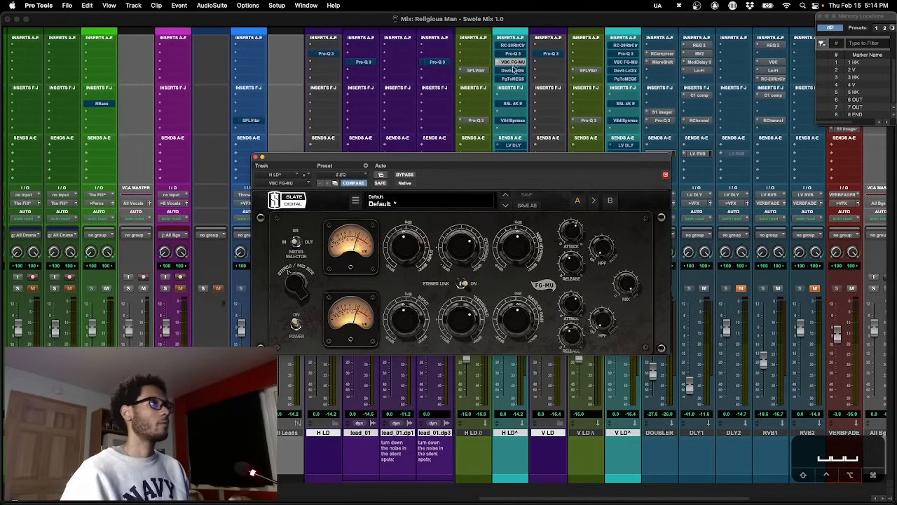
Open the Devil-Loc Deluxe insert on H LD^ and take it out of bypass.
left_click(514, 71)
left_click_drag(454, 161, 452, 156)
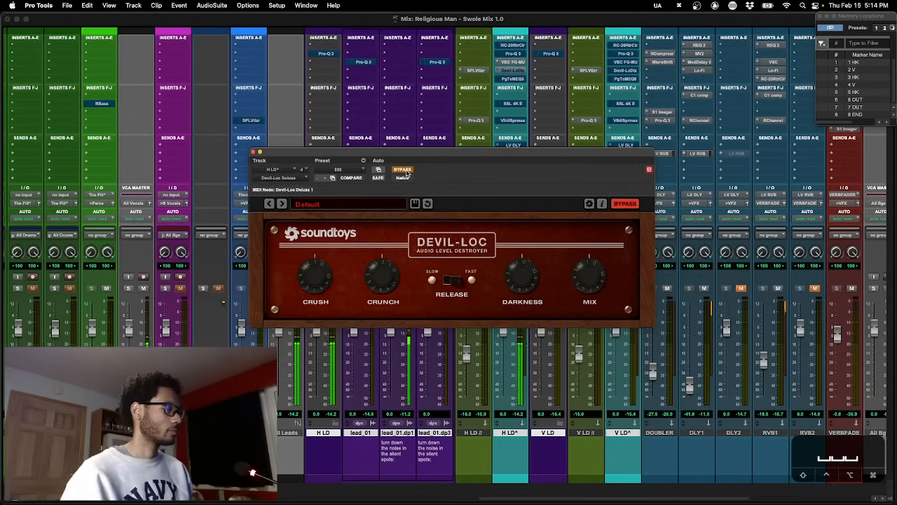
left_click(404, 170)
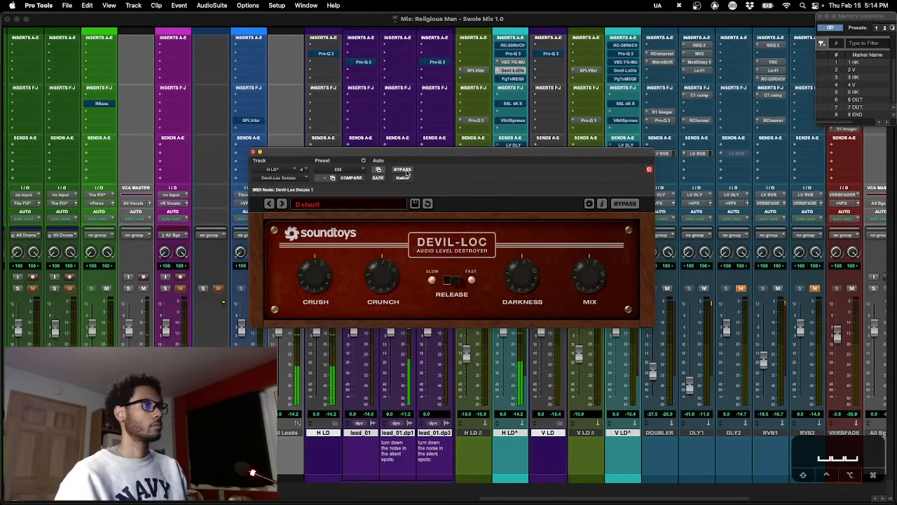
Compare the hook lead with Devil-Loc Deluxe bypassed and active, leaving it active.
left_click(403, 171)
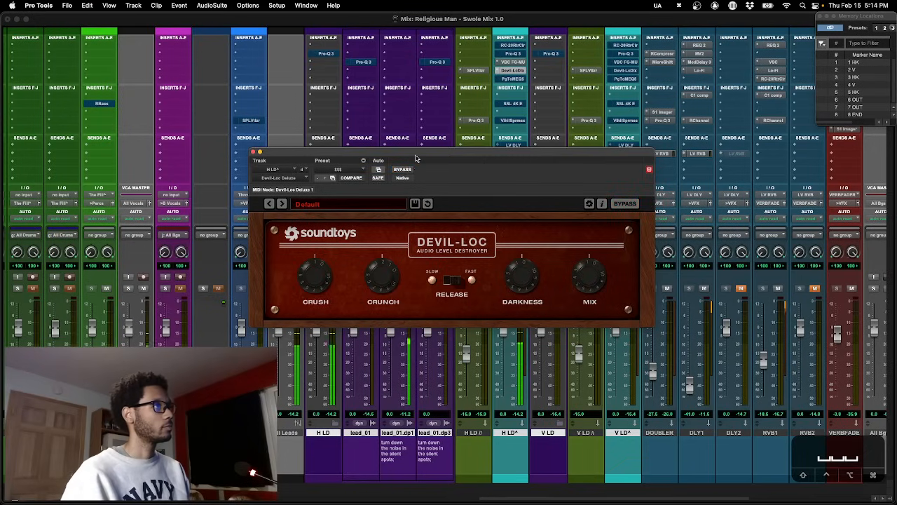
left_click_drag(416, 155, 416, 147)
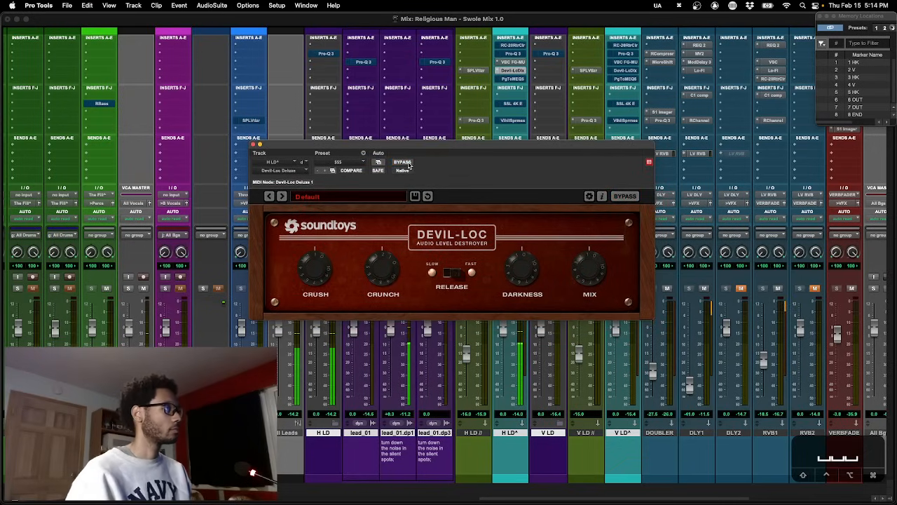
left_click(410, 164)
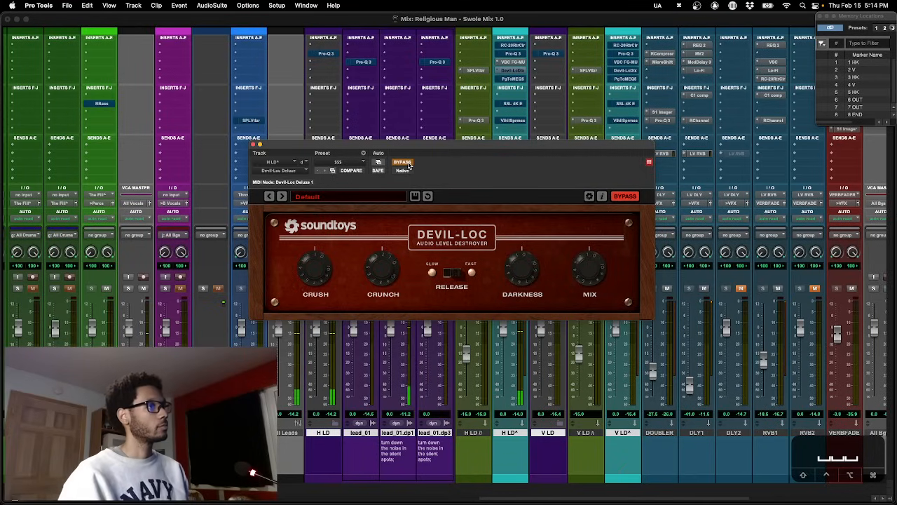
left_click(410, 164)
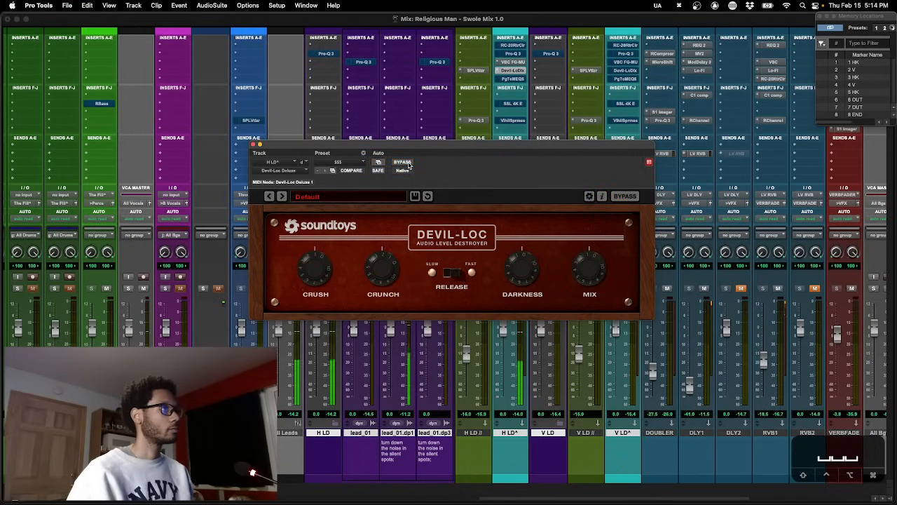
left_click_drag(421, 145, 420, 141)
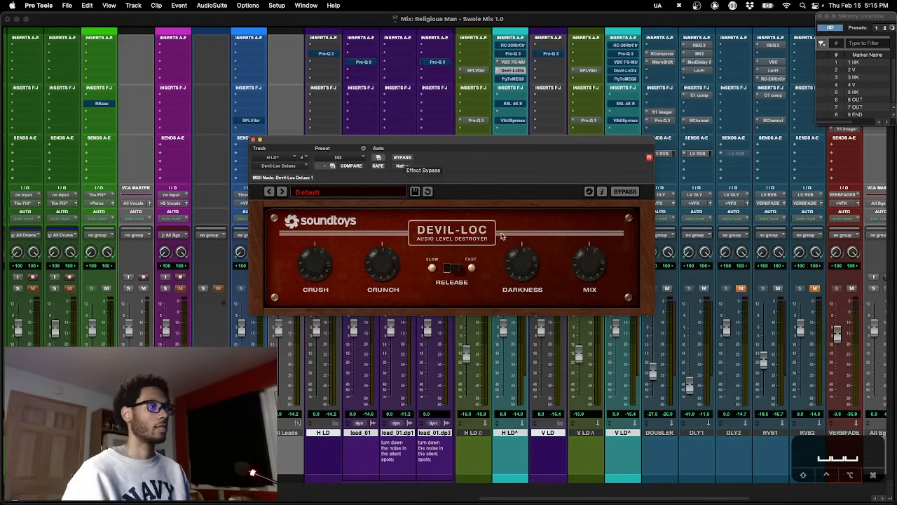
Display the Darkness, Mix, Crunch and Crush values of Devil-Loc Deluxe on H LD^.
left_click(529, 291)
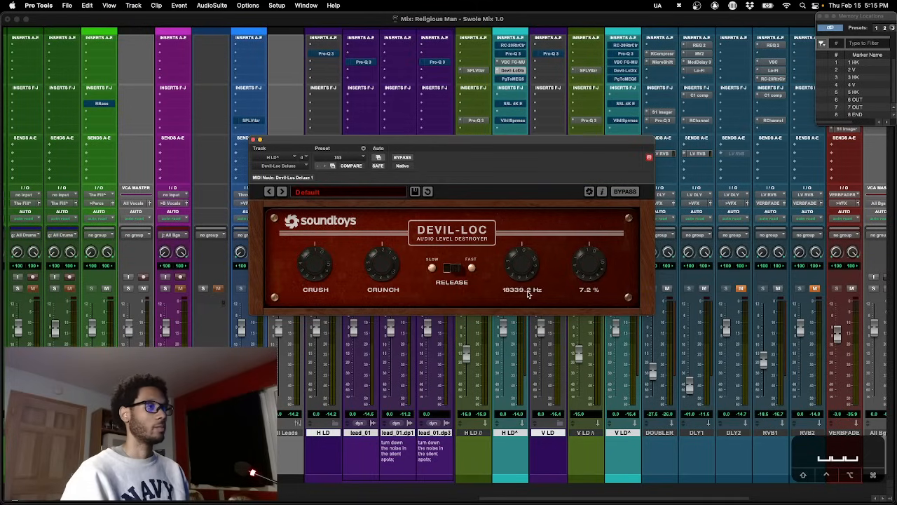
left_click(381, 291)
left_click(325, 291)
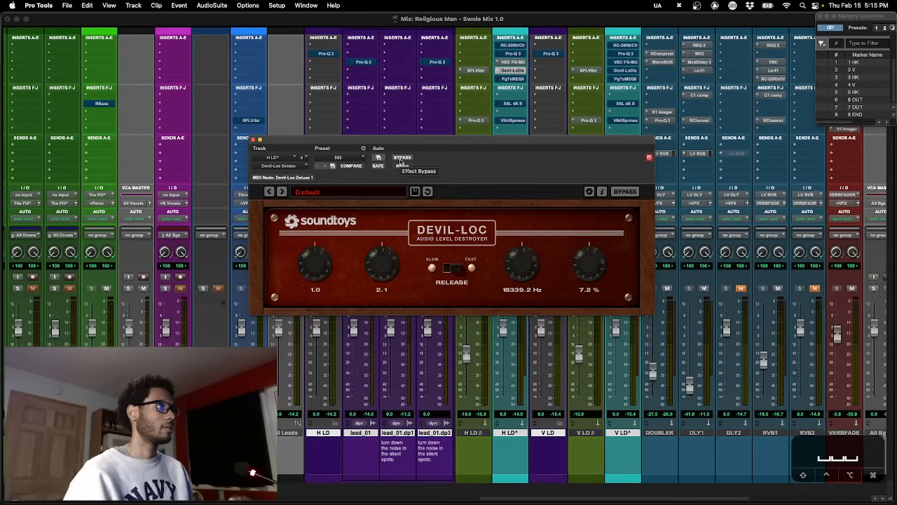
left_click_drag(408, 141, 413, 144)
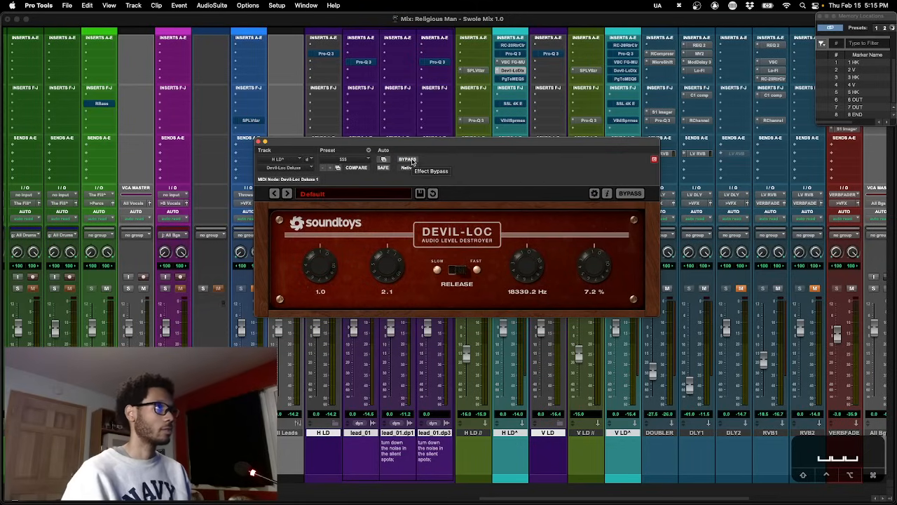
Replay the hook lead, toggling the Devil-Loc Deluxe bypass twice, and close the plug-in with it active.
left_click(408, 160)
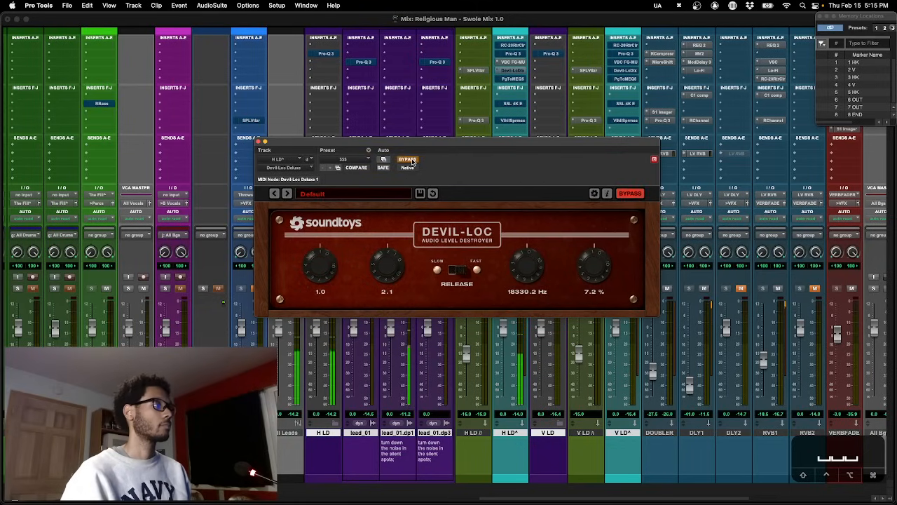
left_click(412, 162)
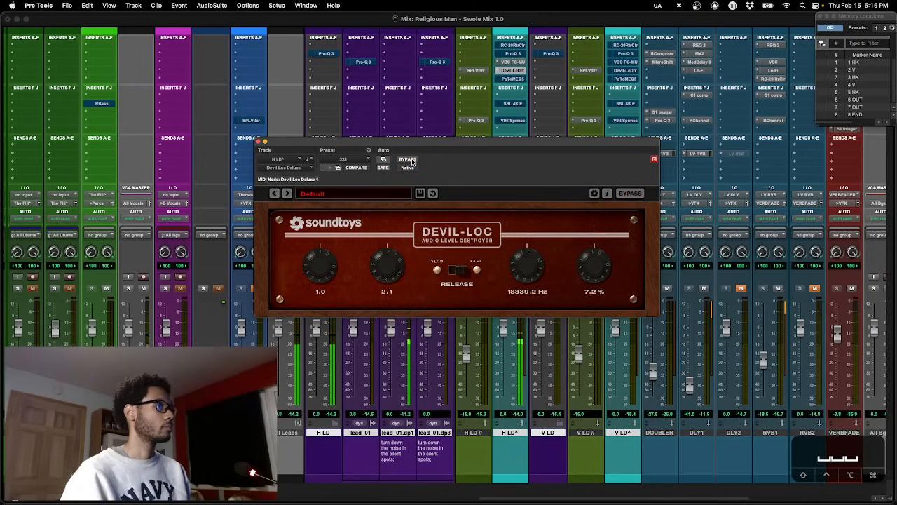
left_click(412, 162)
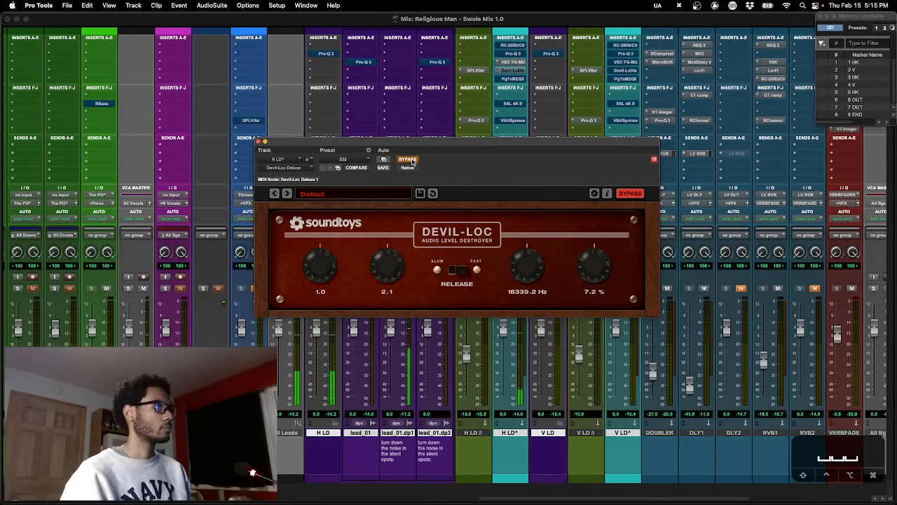
left_click(411, 161)
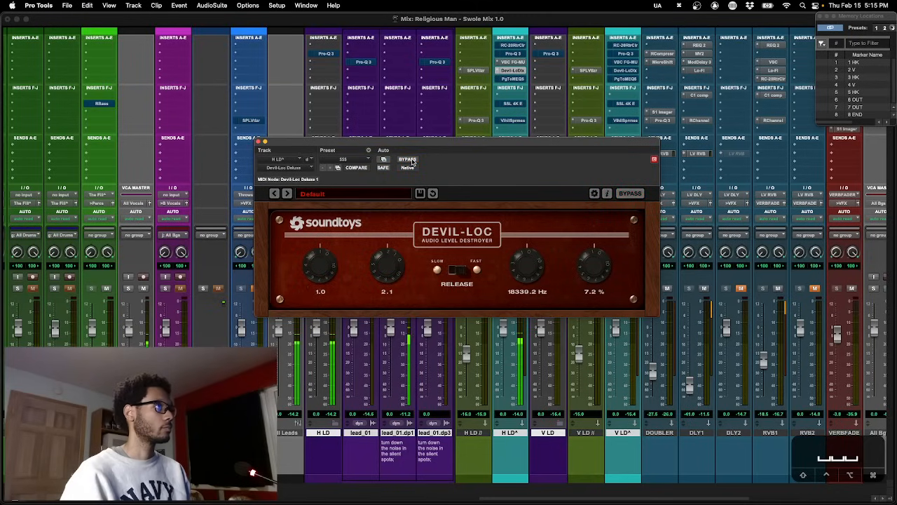
left_click(514, 71)
Open RC-20 Retro Color on H LD^ and examine its modules, briefly switching Magnetic on and off.
left_click(513, 45)
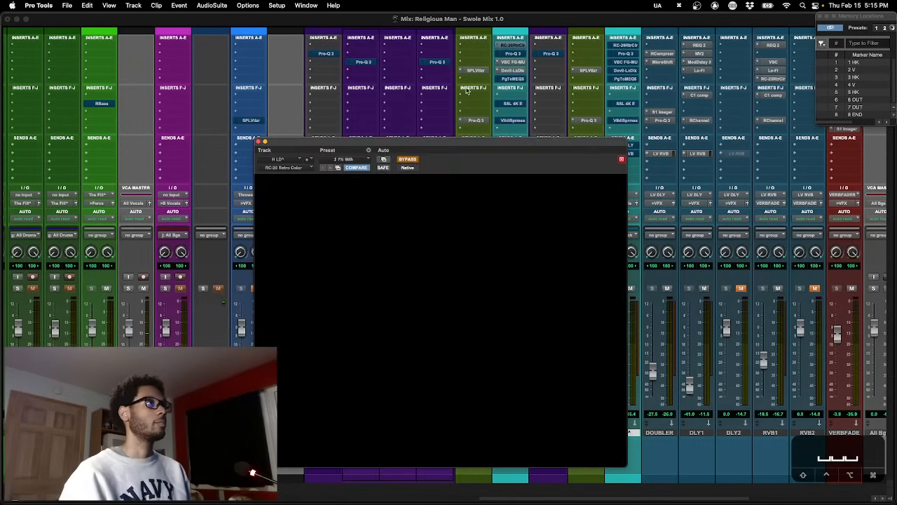
left_click_drag(442, 146, 456, 115)
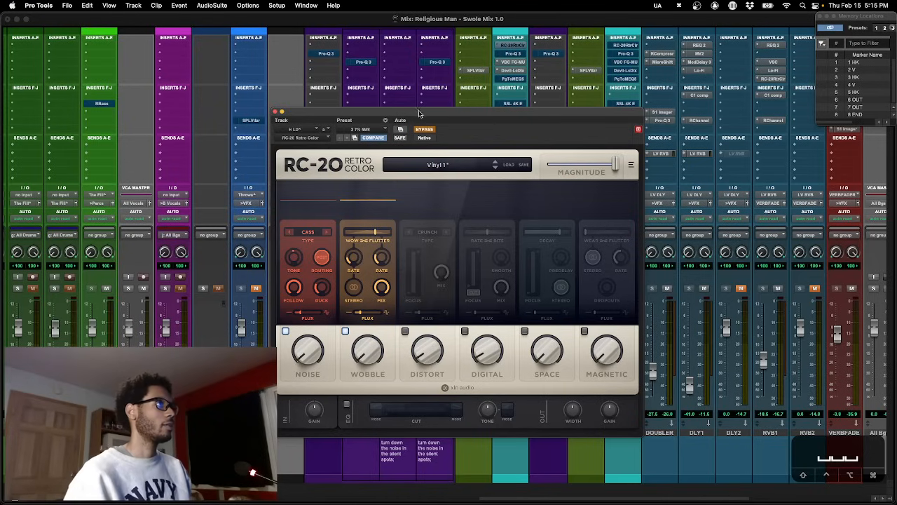
left_click_drag(419, 113, 419, 113)
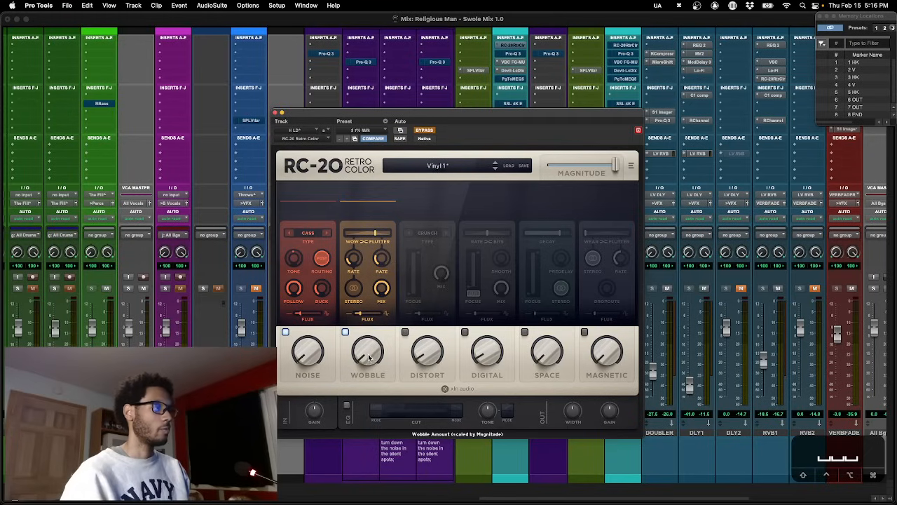
left_click(437, 96)
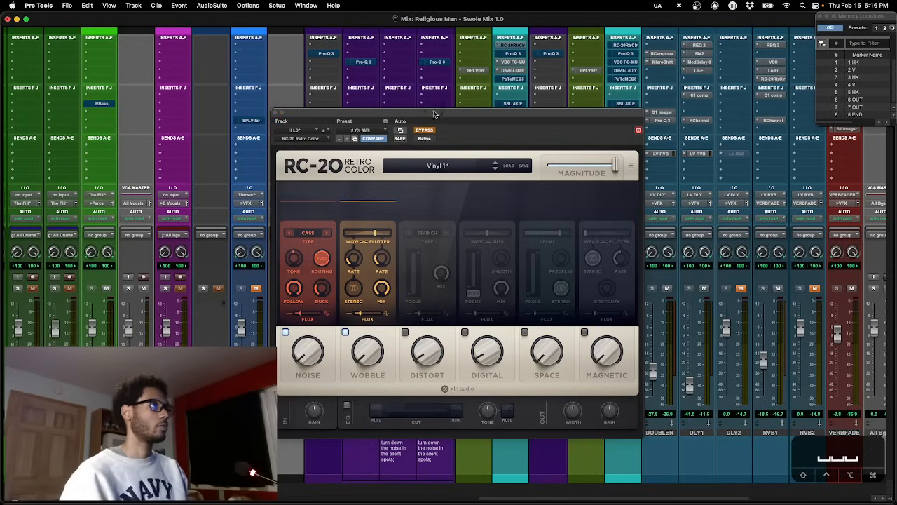
left_click(586, 332)
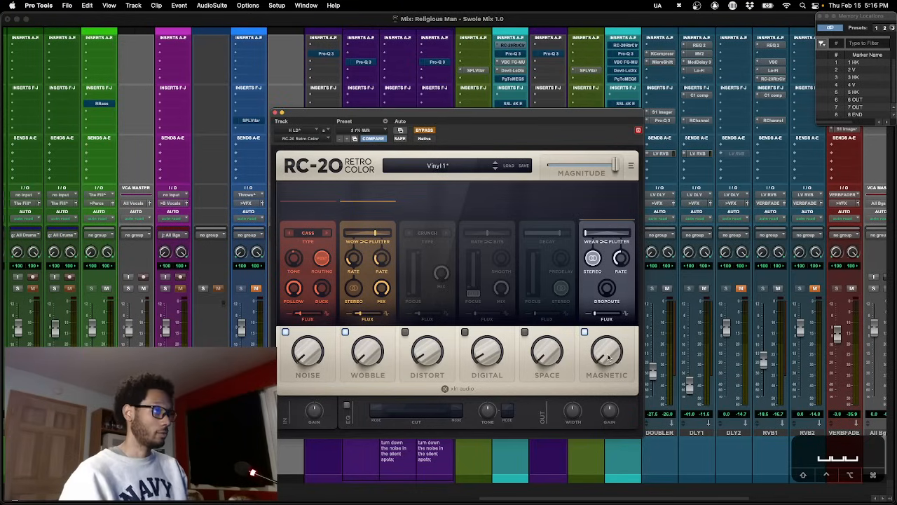
left_click(585, 332)
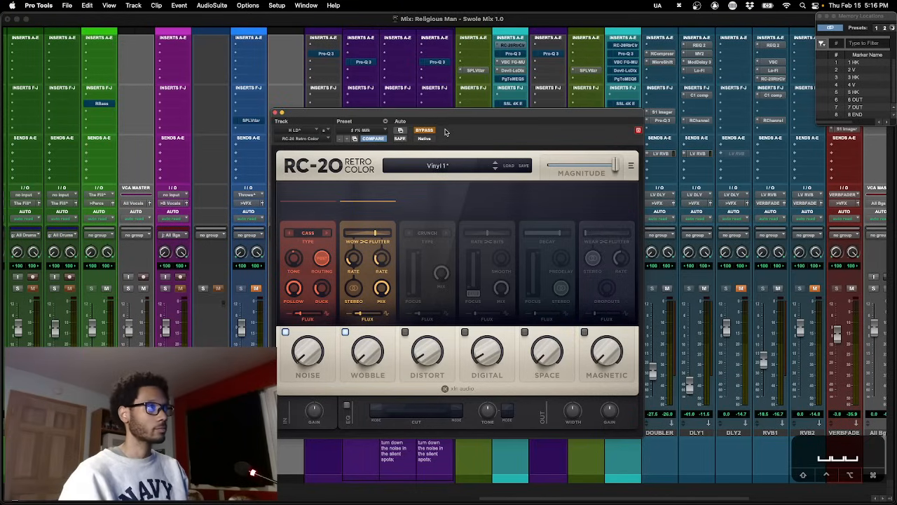
left_click_drag(443, 114, 444, 101)
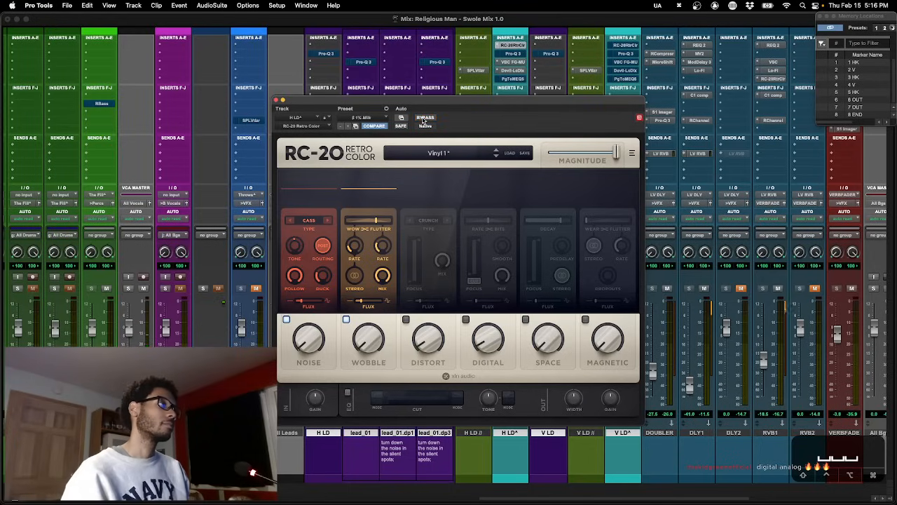
Take RC-20 Retro Color out of bypass, compare the hook lead with and without it, and close it active.
left_click(424, 118)
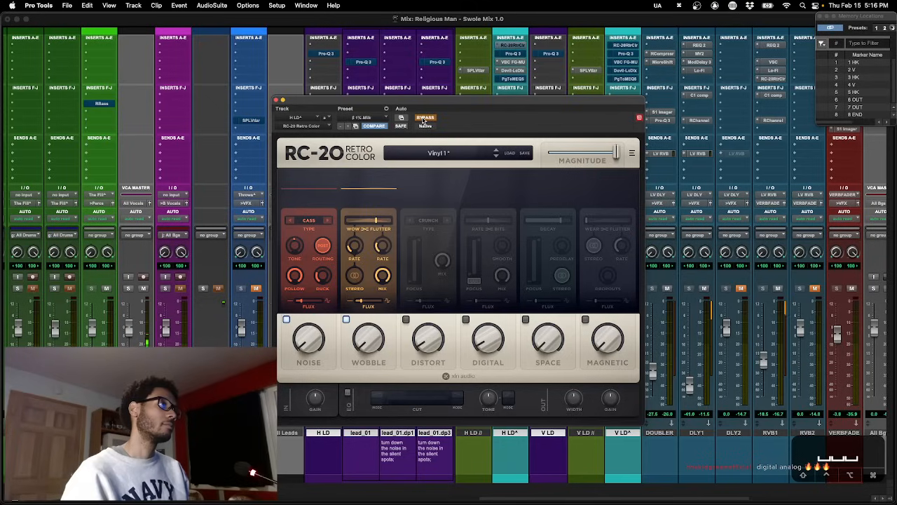
left_click(425, 118)
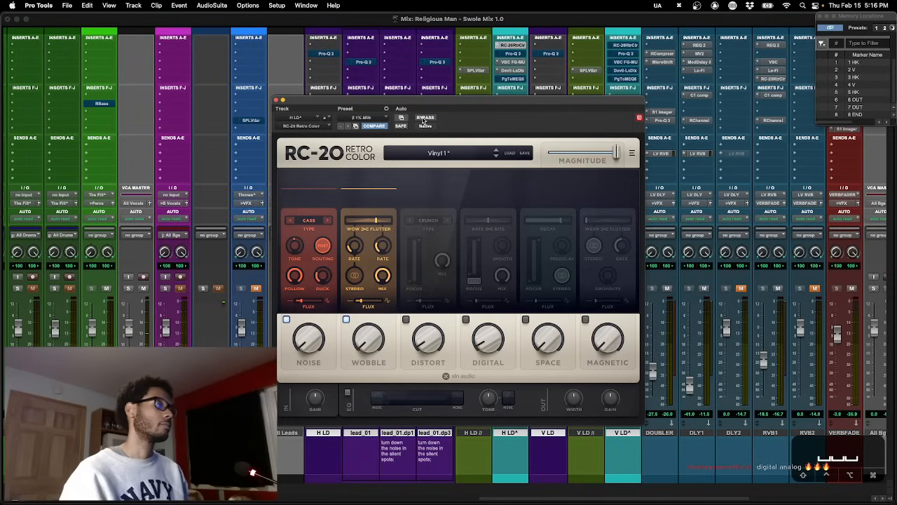
left_click(518, 50)
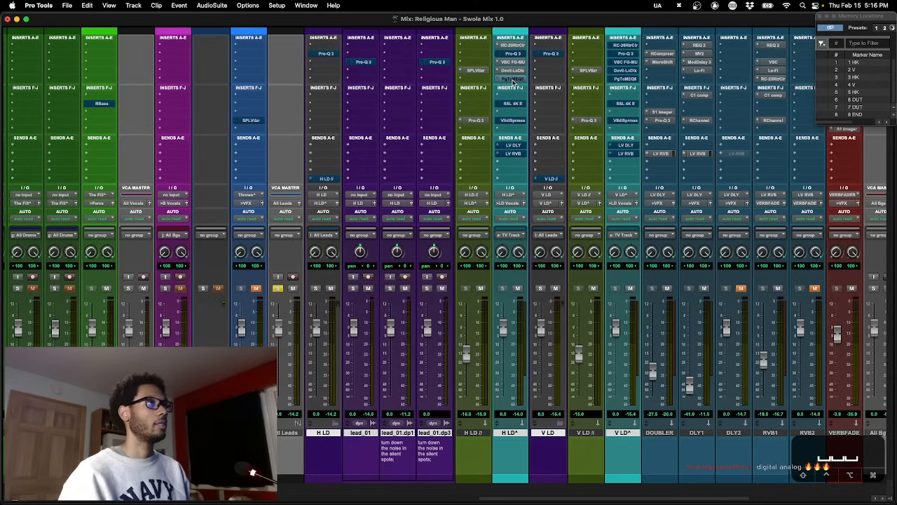
Open the PuigTec MEQ5 insert on H LD^ and examine its peak and dip settings.
left_click(512, 78)
left_click_drag(471, 105, 468, 117)
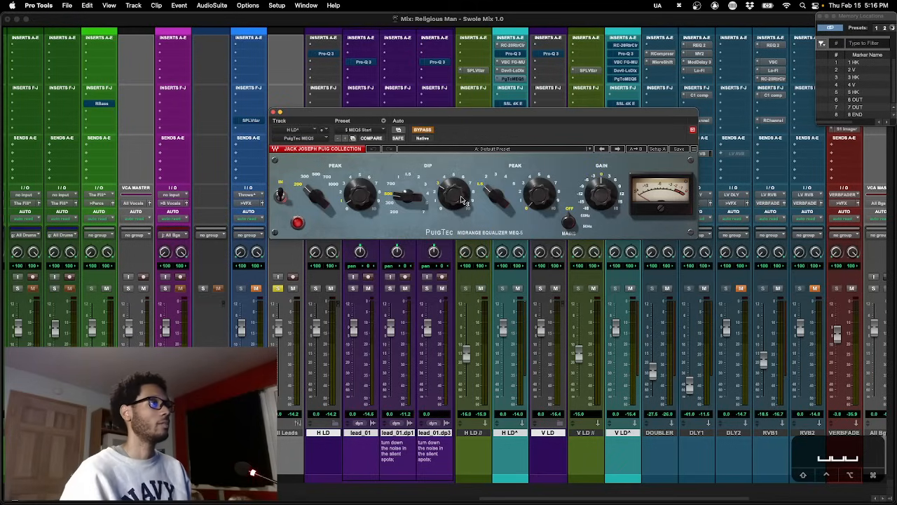
mouse_move(457, 209)
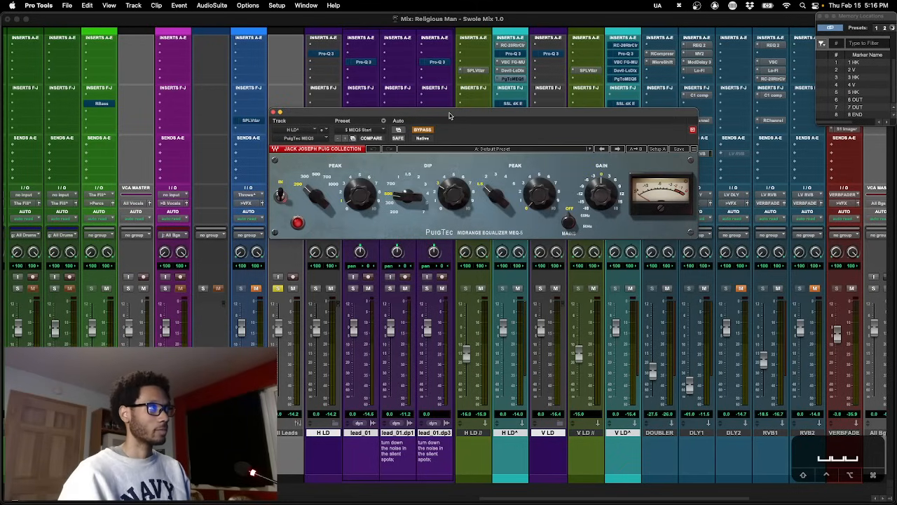
left_click_drag(451, 113, 451, 130)
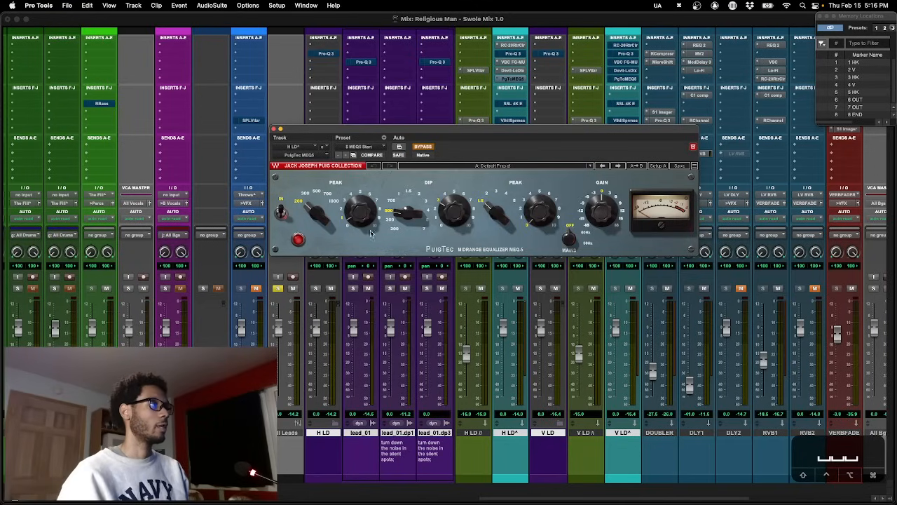
mouse_move(358, 213)
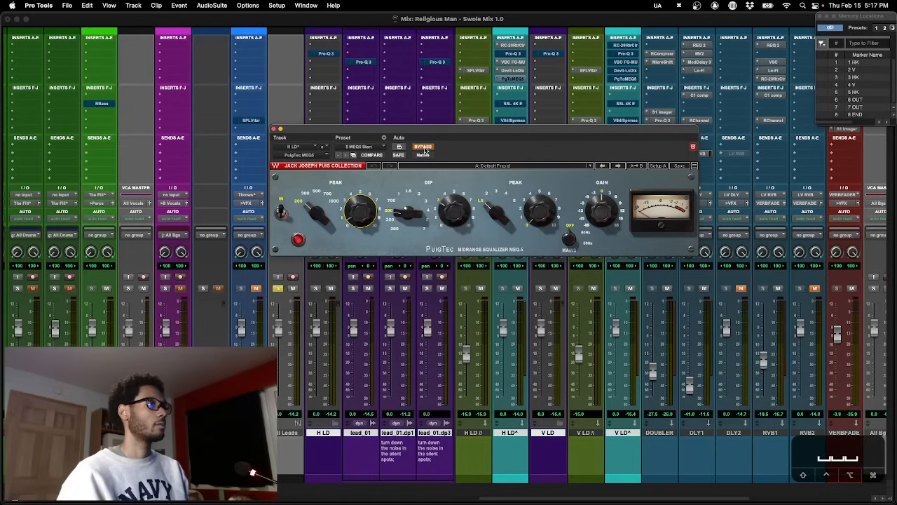
Play the hook lead, compare PuigTec MEQ5 bypassed and active, and close it left active.
key("space")
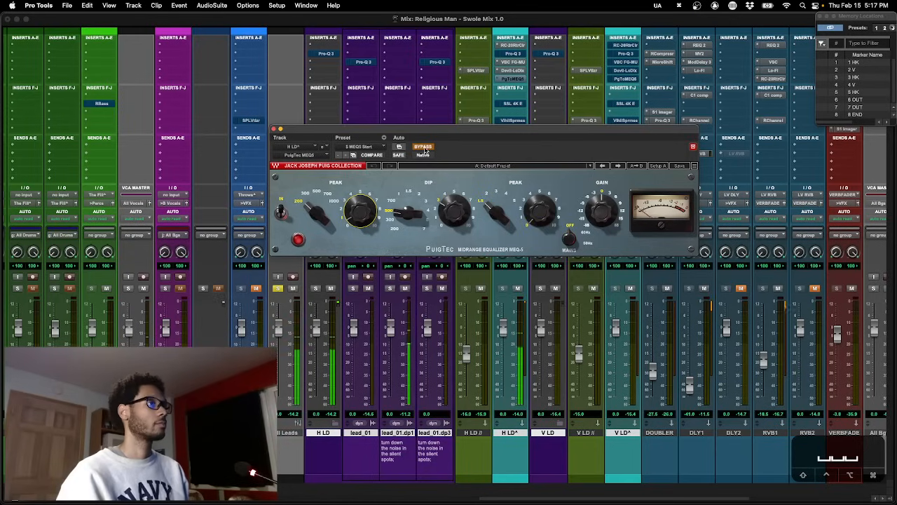
left_click(424, 148)
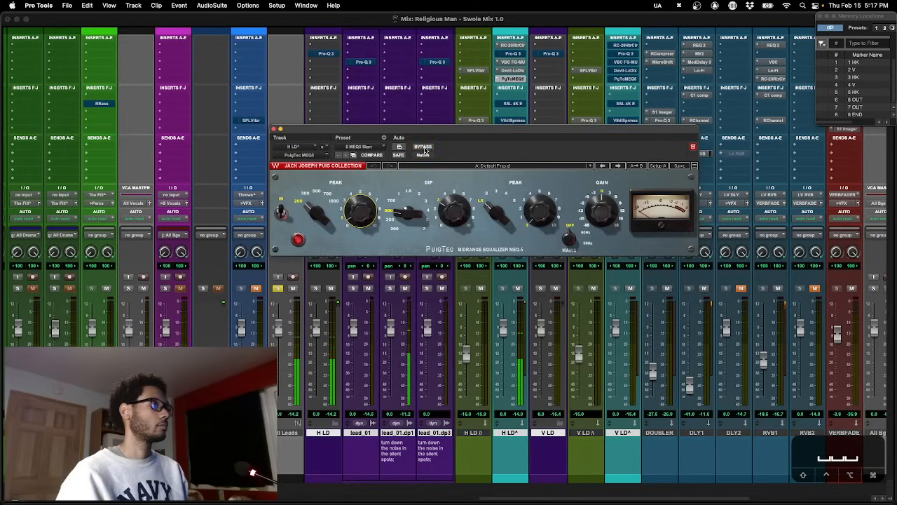
left_click(424, 148)
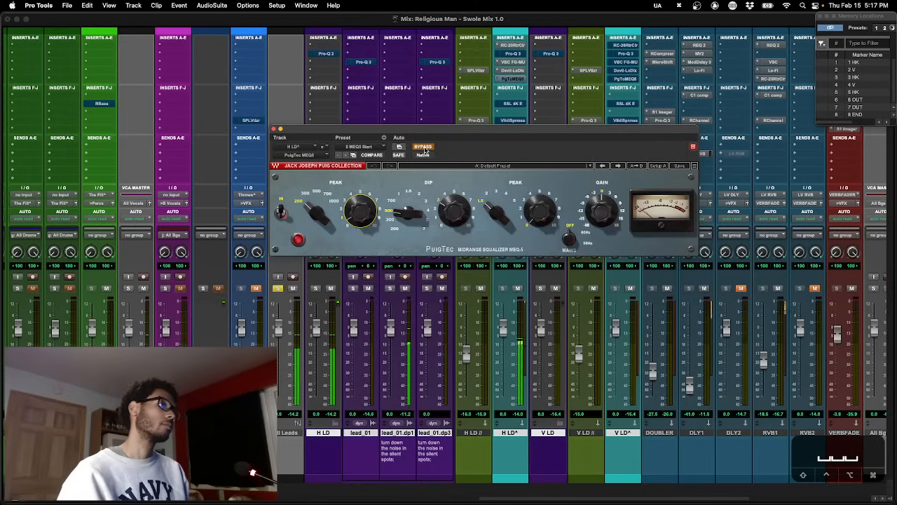
left_click(424, 148)
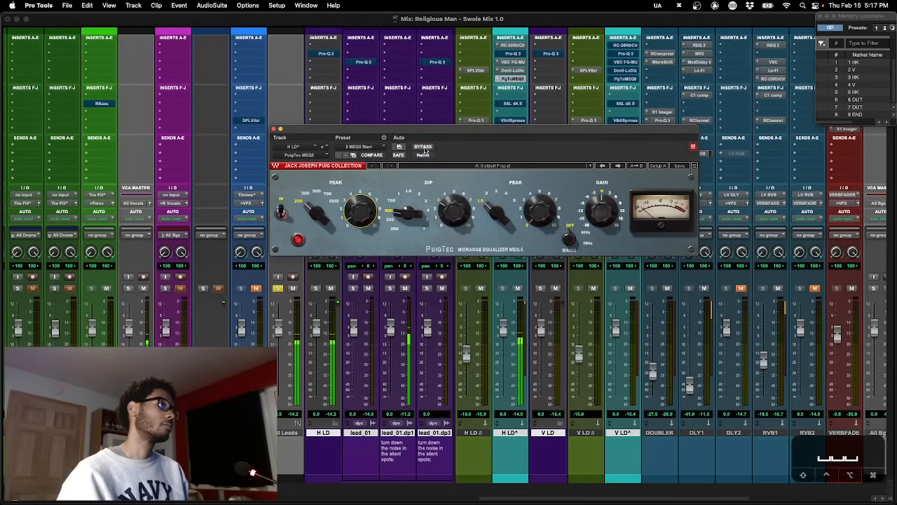
left_click(424, 148)
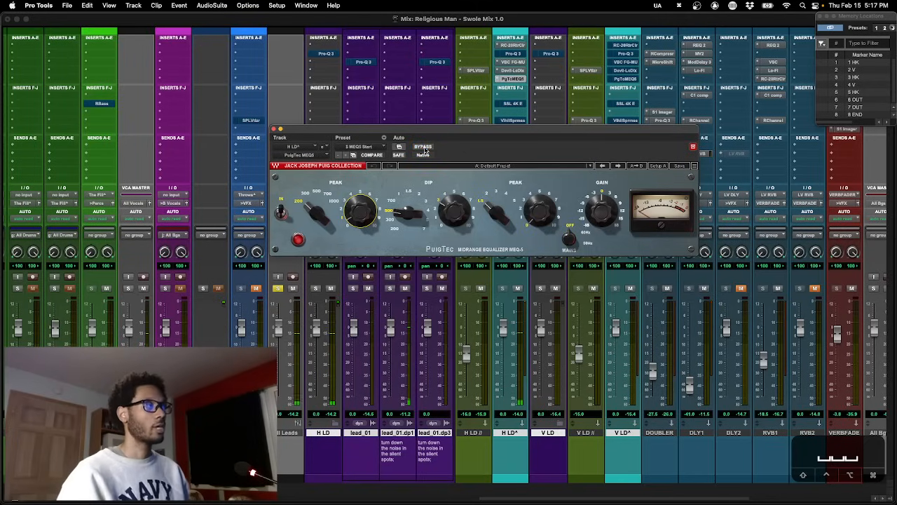
left_click(275, 130)
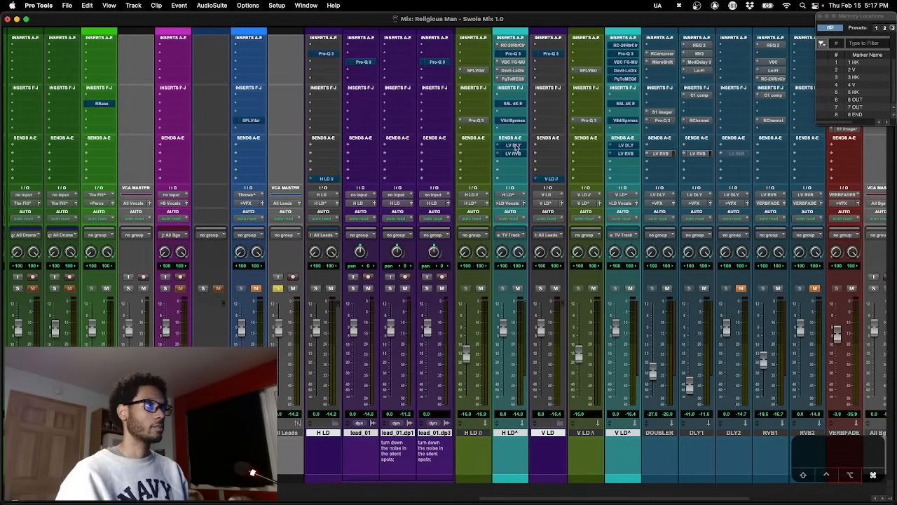
Enable the LV DLY send on H LD^ and play the hook lead through the doubler and delay returns.
scroll(515, 148, "right", 1)
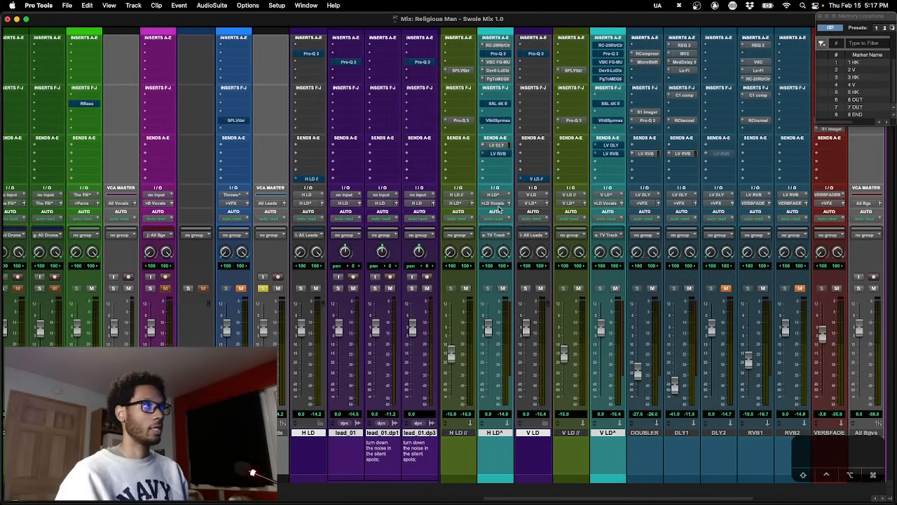
scroll(499, 209, "right", 3)
scroll(499, 209, "right", 3)
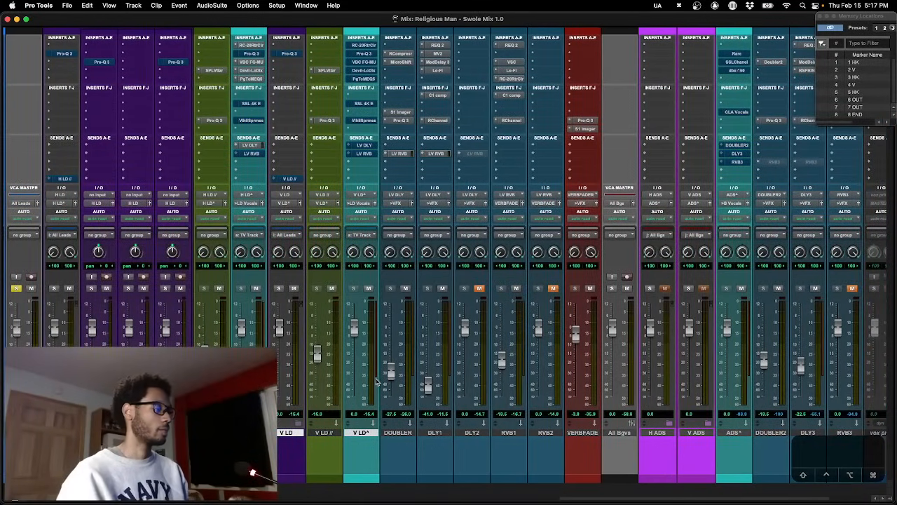
key("space")
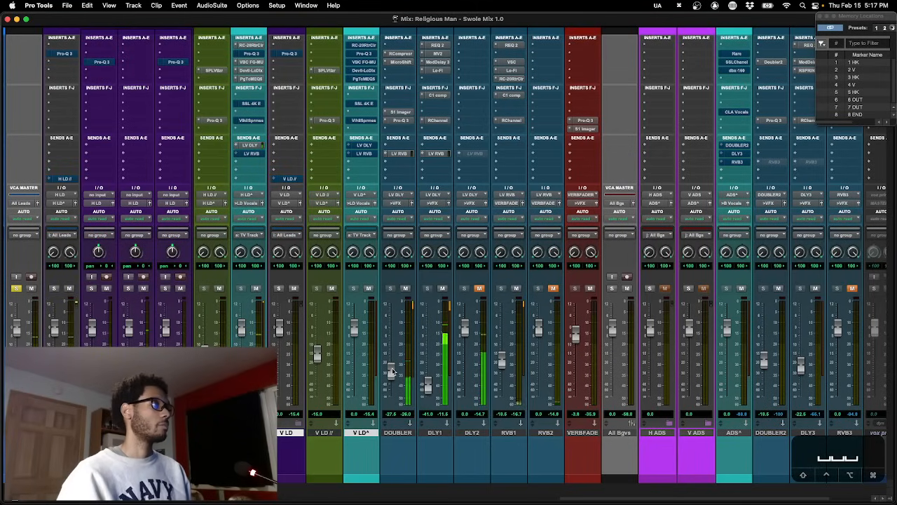
Raise the DOUBLER fader to about +9.0 dB during playback, undo the move and stop playback.
left_click_drag(392, 371, 394, 310)
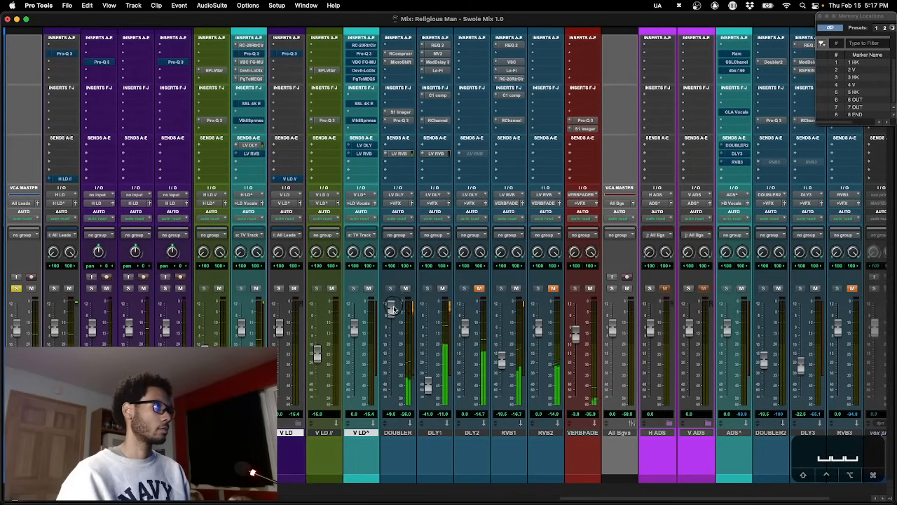
key("super+z")
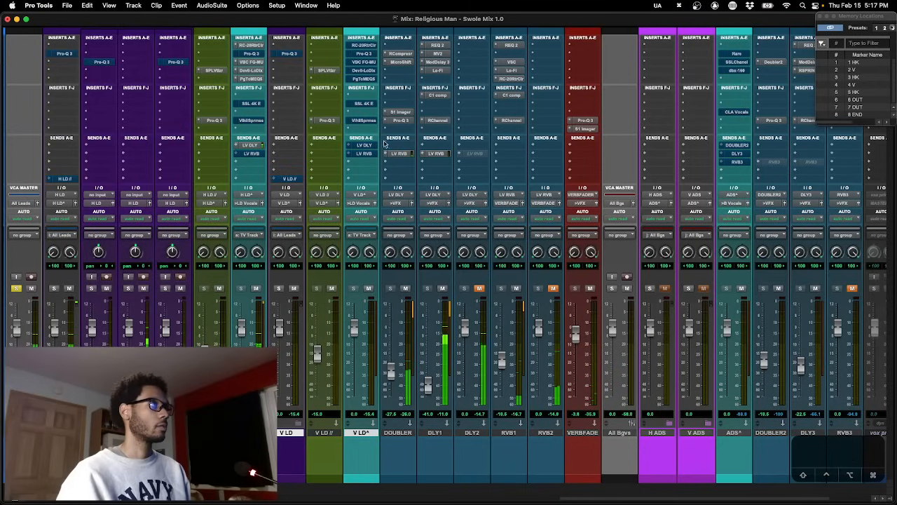
key("space")
Open the RCompressor insert on DOUBLER and play the hook lead to examine its gain reduction.
left_click(400, 53)
left_click_drag(442, 134, 632, 108)
key("space")
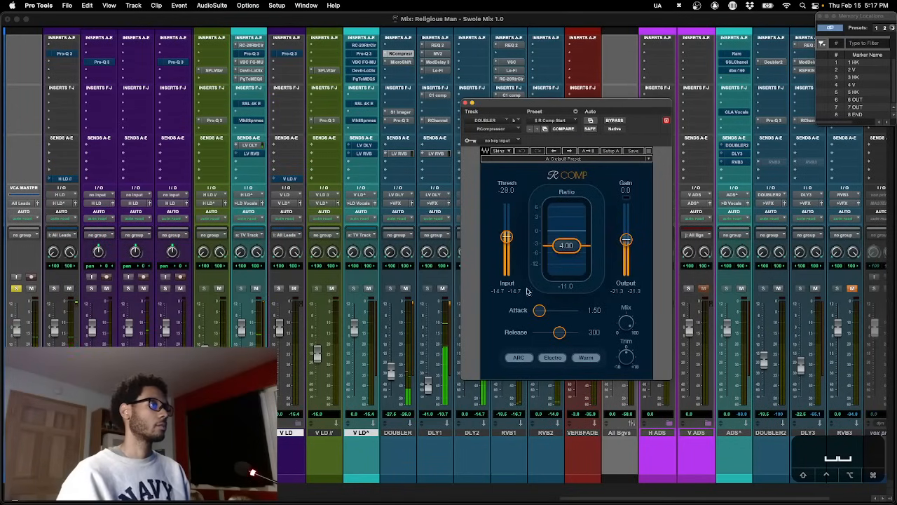
key("space")
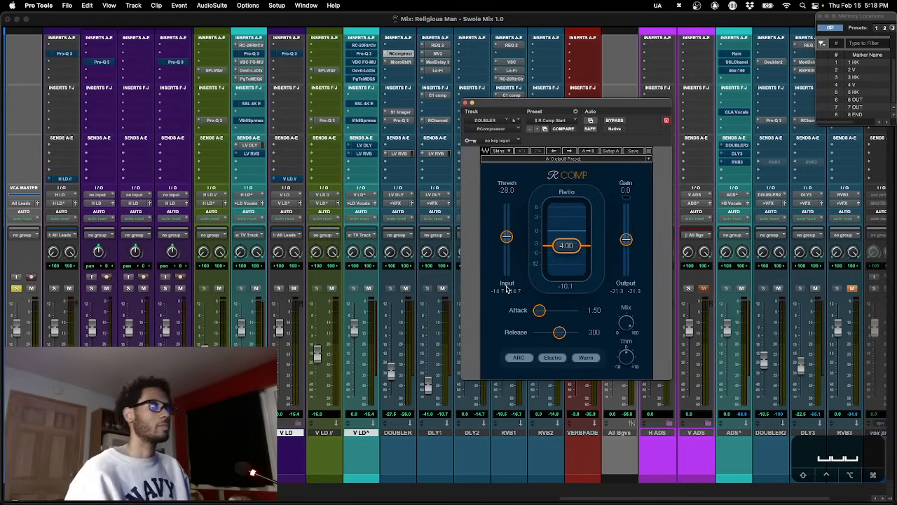
Examine the MicroShift, S1 Imager and Pro-Q 3 inserts on DOUBLER and check its LV RVB send.
left_click(400, 62)
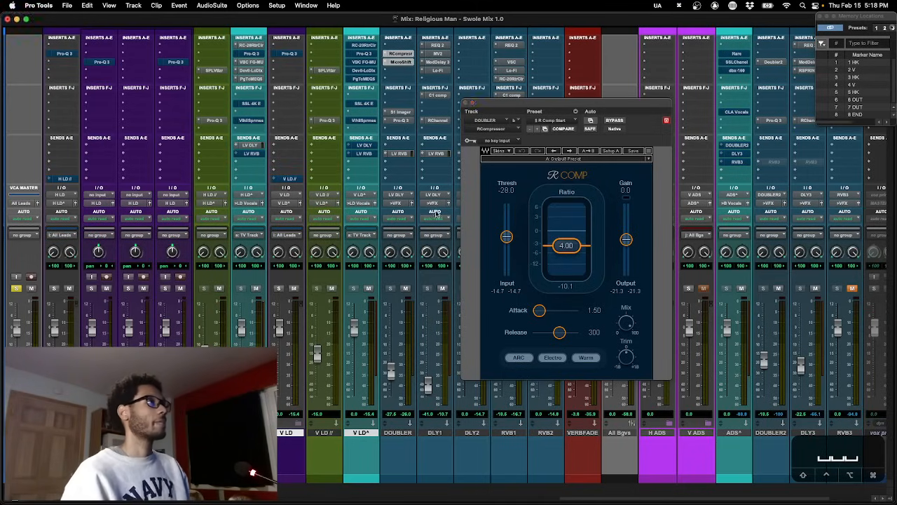
left_click_drag(548, 108, 497, 145)
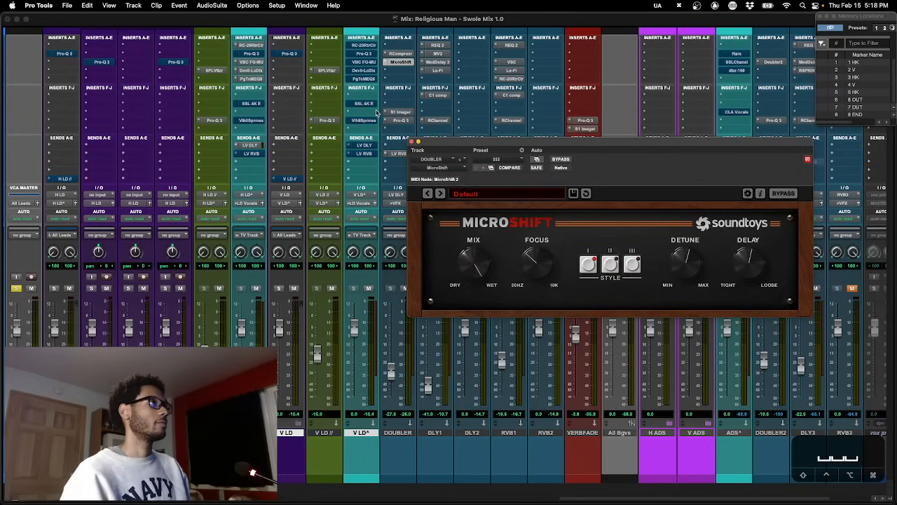
left_click(400, 112)
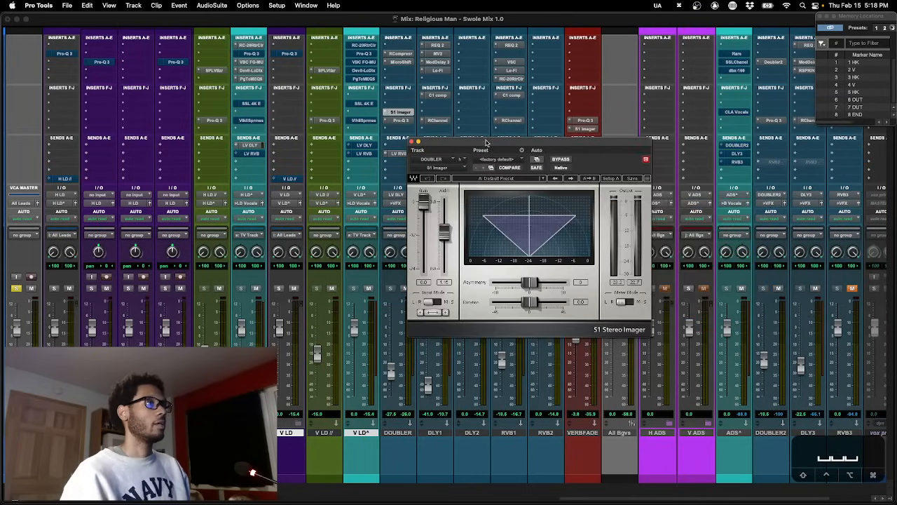
left_click_drag(488, 144, 532, 140)
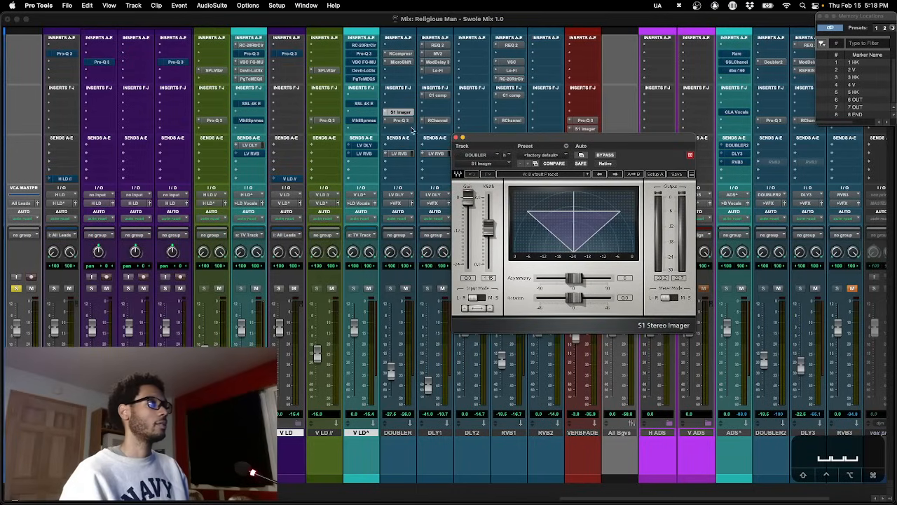
left_click(405, 121)
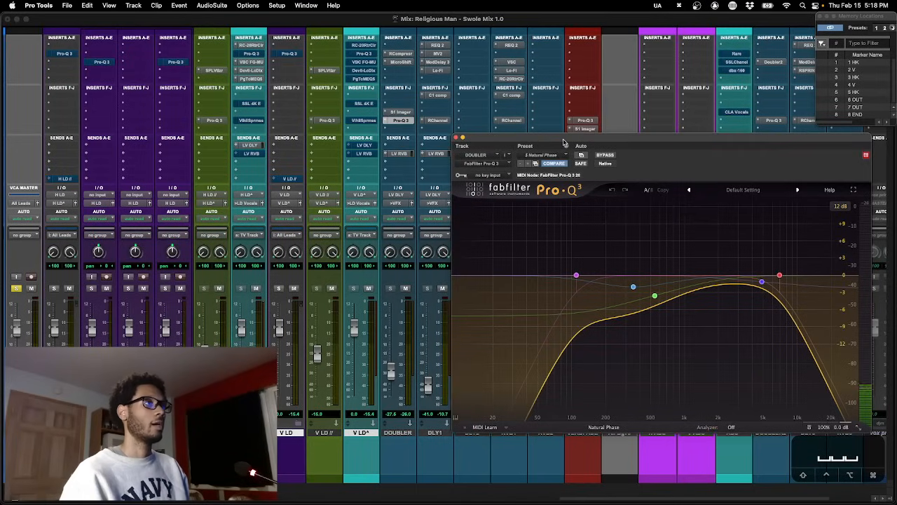
left_click_drag(565, 138, 566, 132)
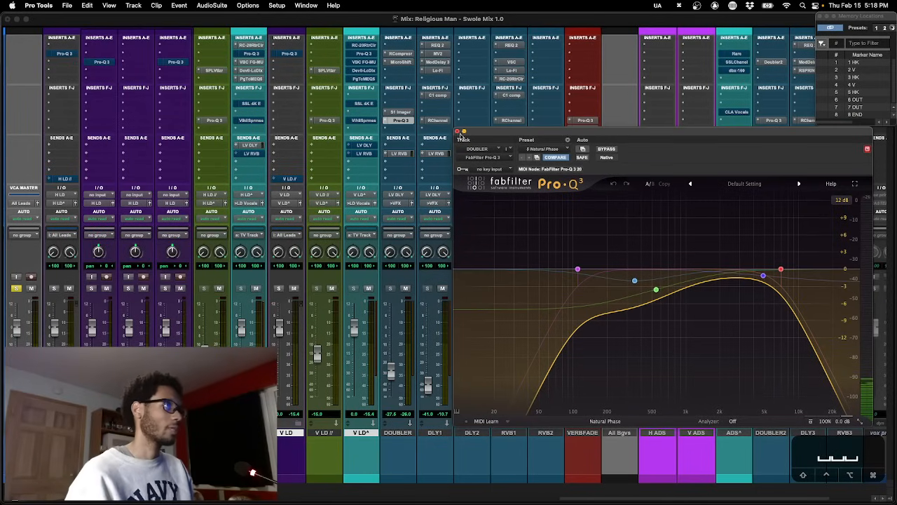
left_click(461, 132)
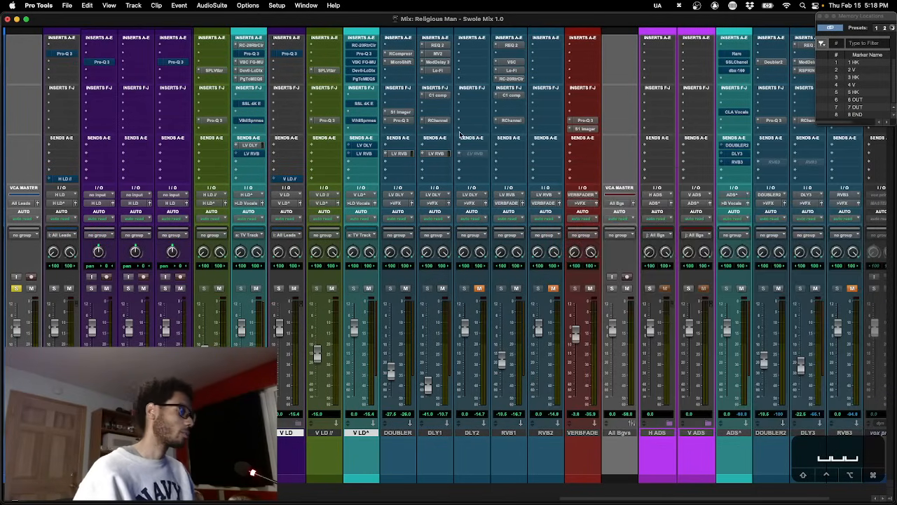
left_click(403, 157)
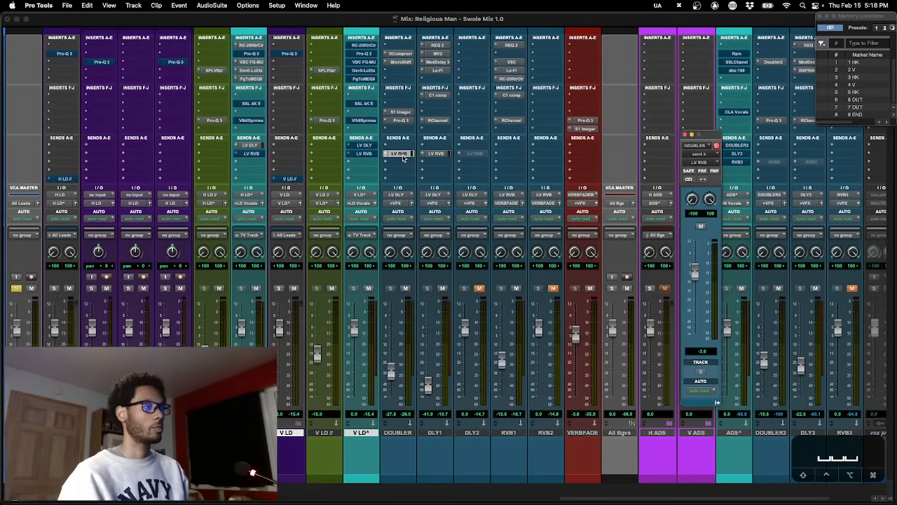
left_click(403, 157)
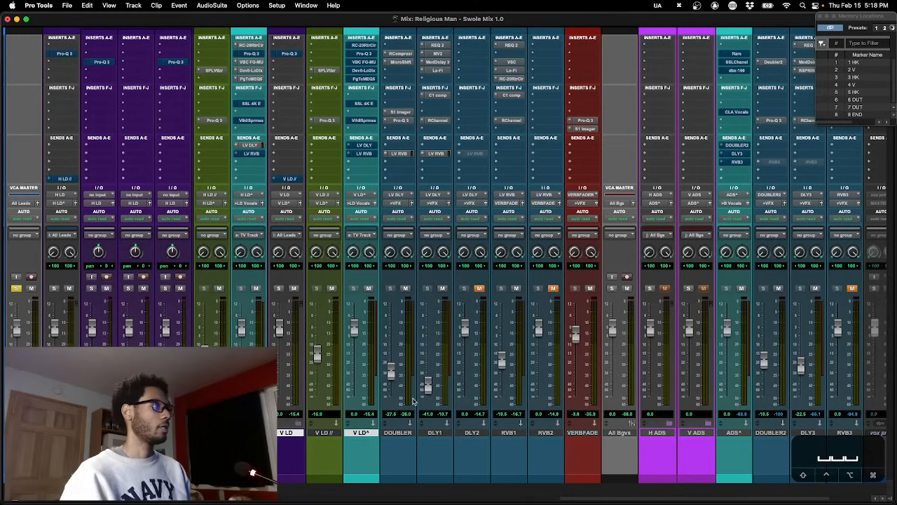
Play the hook lead through the DLY1 return, stop, and examine its REQ 2, MV2 and Mod Delay III inserts.
mouse_move(427, 384)
left_mouse_down()
mouse_move(430, 325)
mouse_move(427, 387)
left_mouse_up()
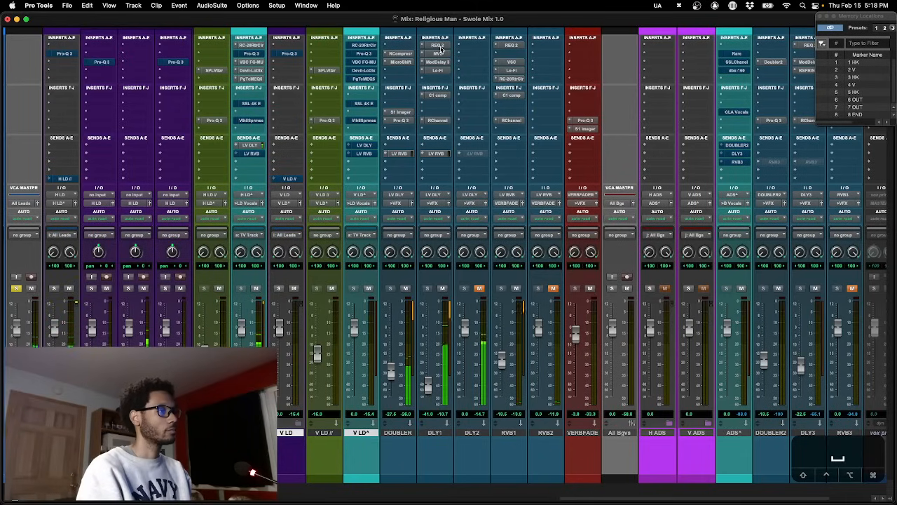
key("space")
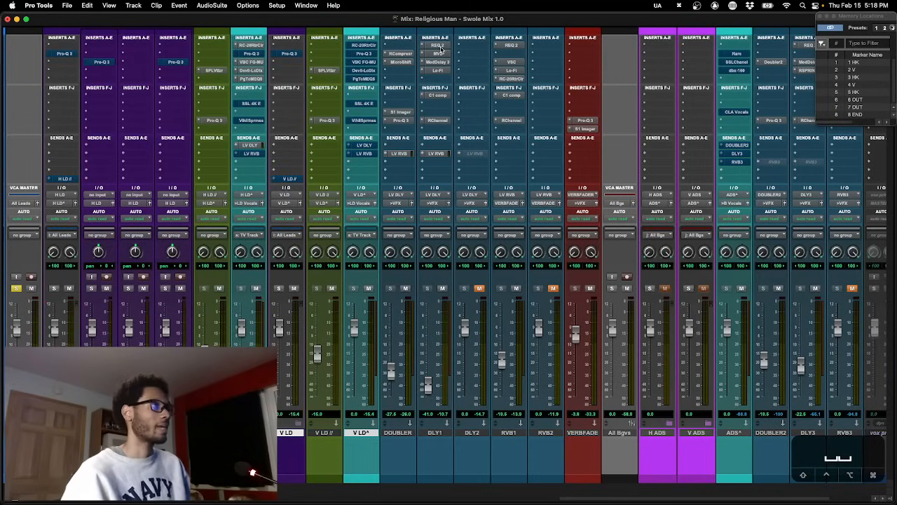
left_click(439, 46)
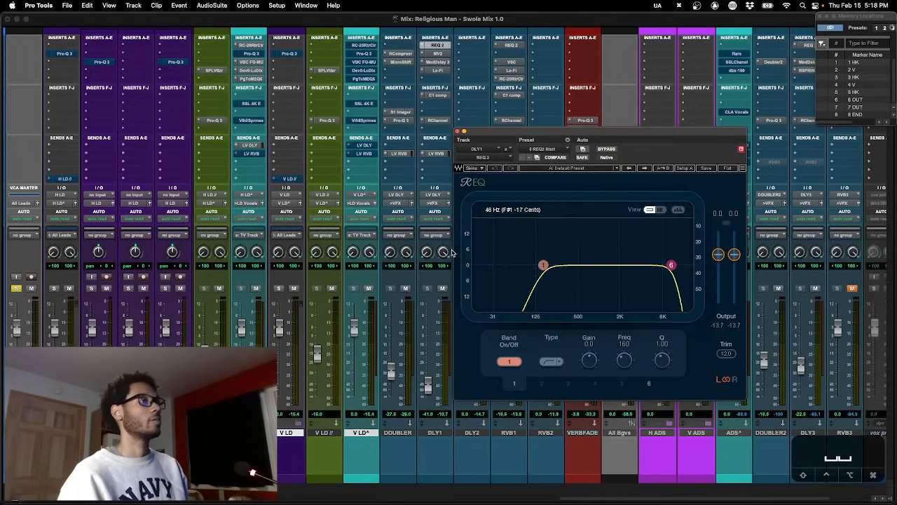
left_click(436, 53)
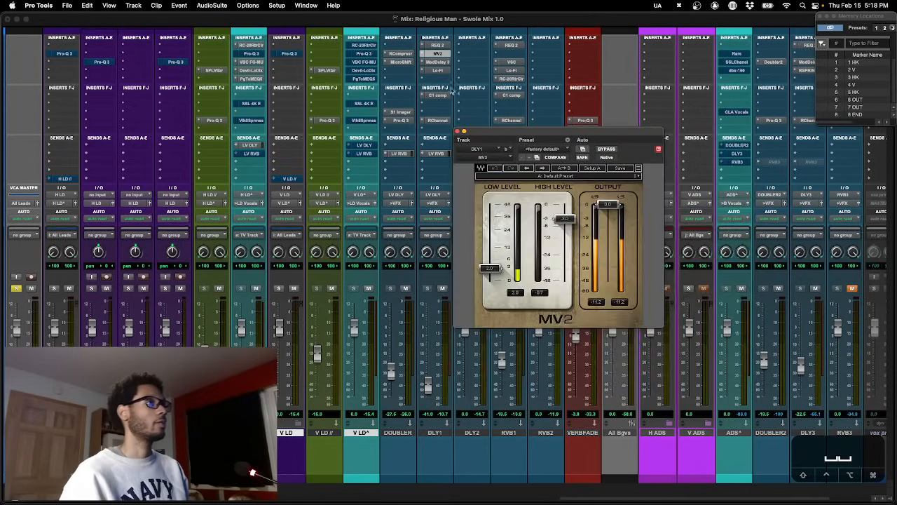
left_click_drag(559, 133, 609, 135)
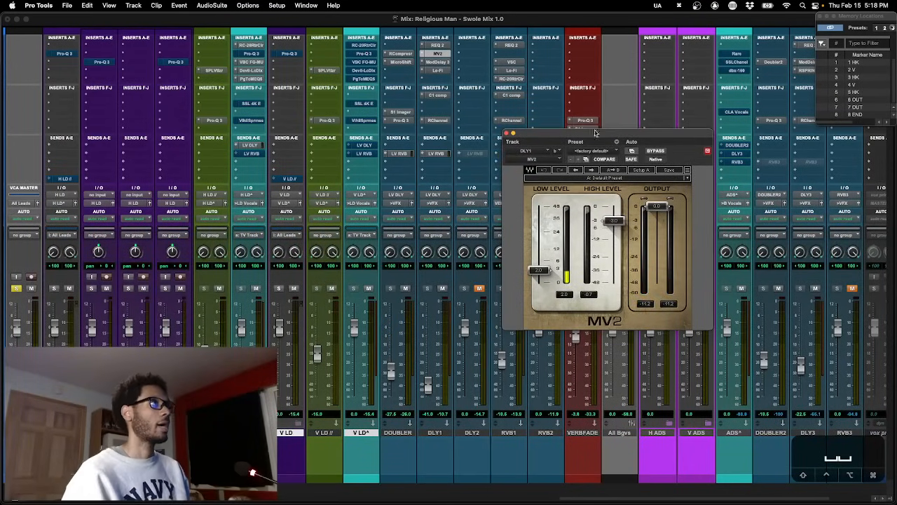
left_click(436, 61)
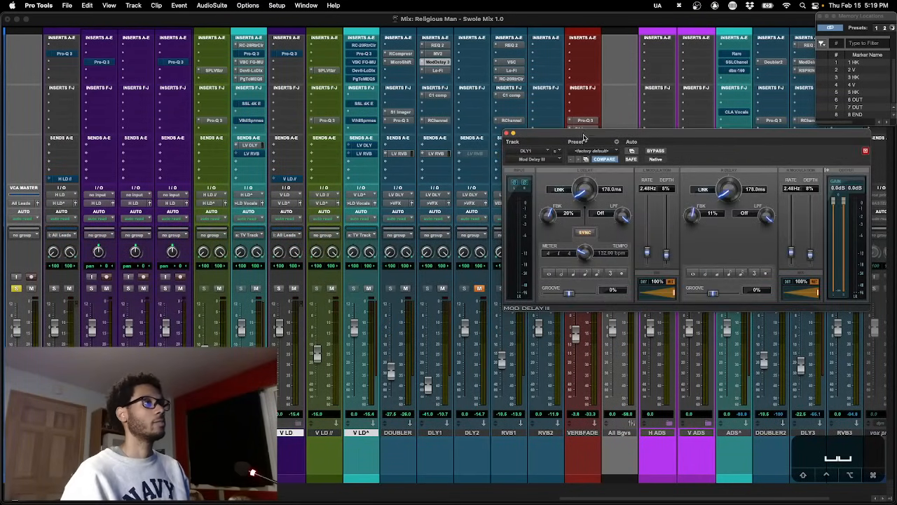
left_click_drag(585, 136, 528, 134)
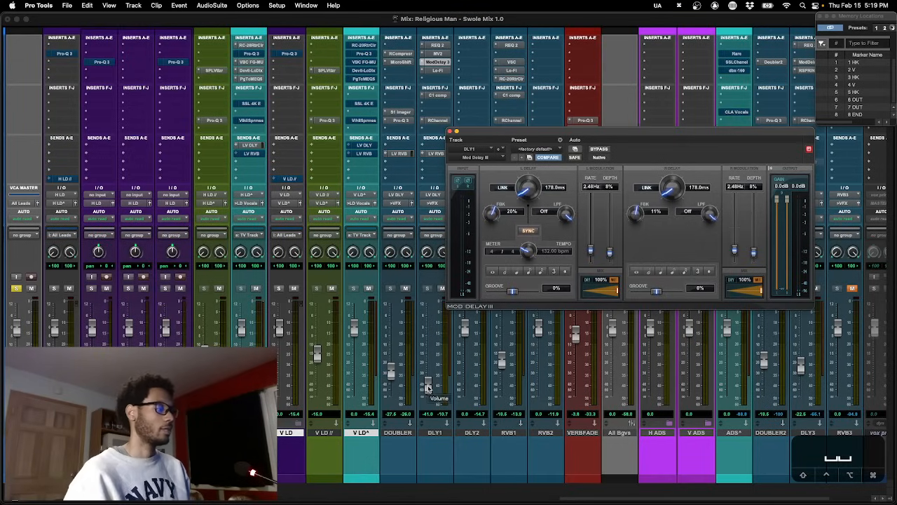
Raise the DLY1 fader to about -10.5 dB during playback and bring it back to -41.0 dB.
left_click_drag(428, 387, 429, 348)
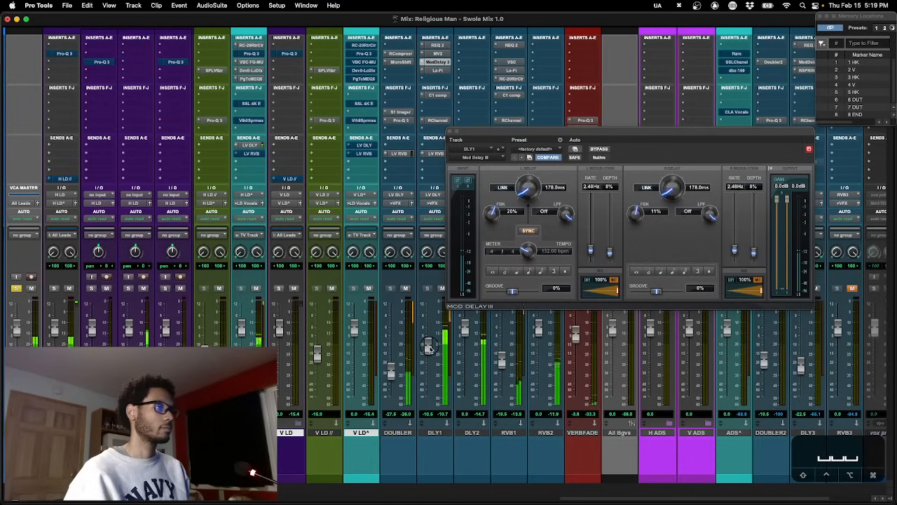
left_click_drag(429, 348, 432, 393)
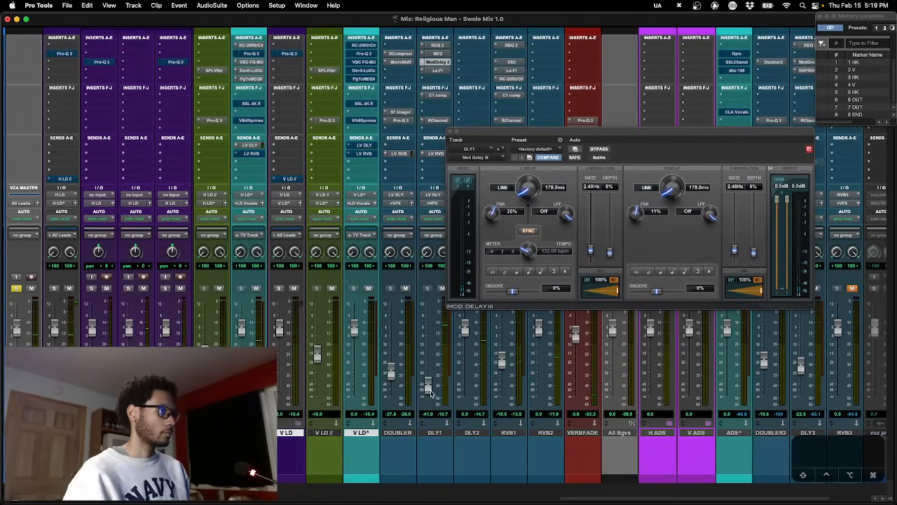
Examine the Lo-Fi and C1 comp inserts on DLY1, comparing C1 comp bypassed and active during playback.
left_click(438, 71)
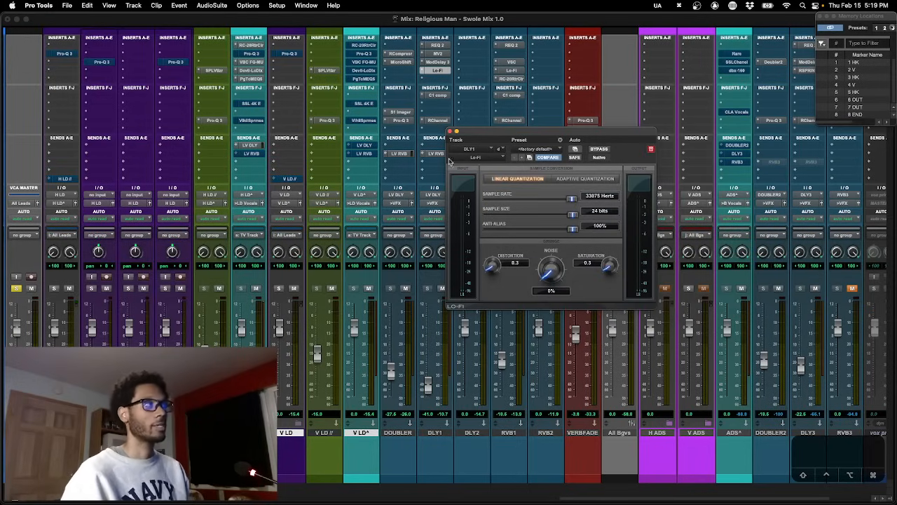
left_click(440, 99)
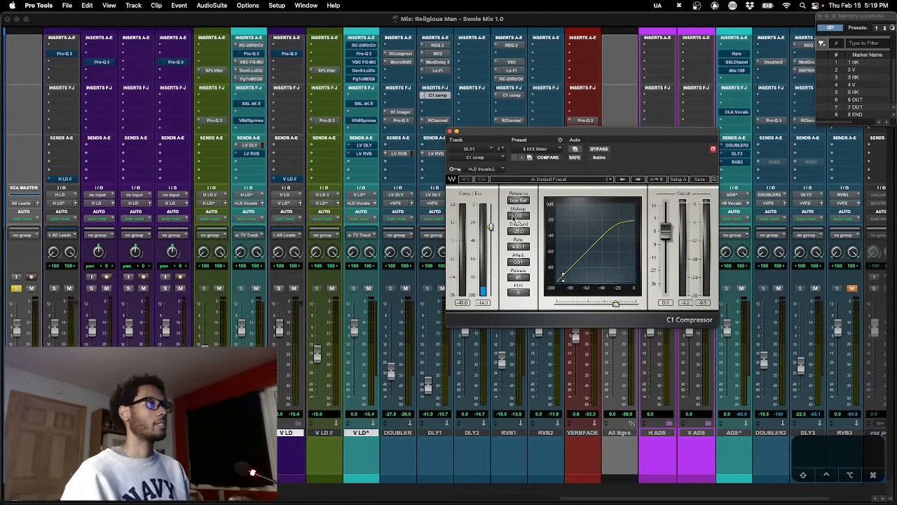
key("space")
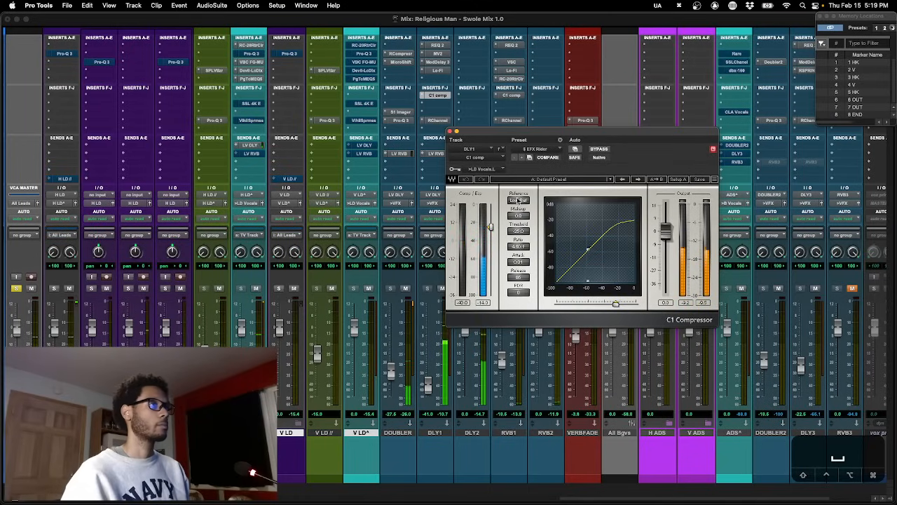
left_click(600, 150)
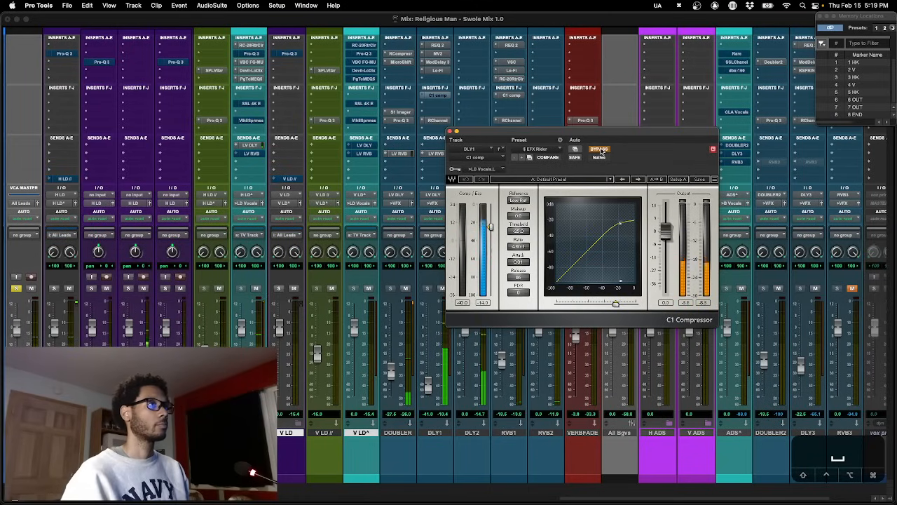
left_click(599, 149)
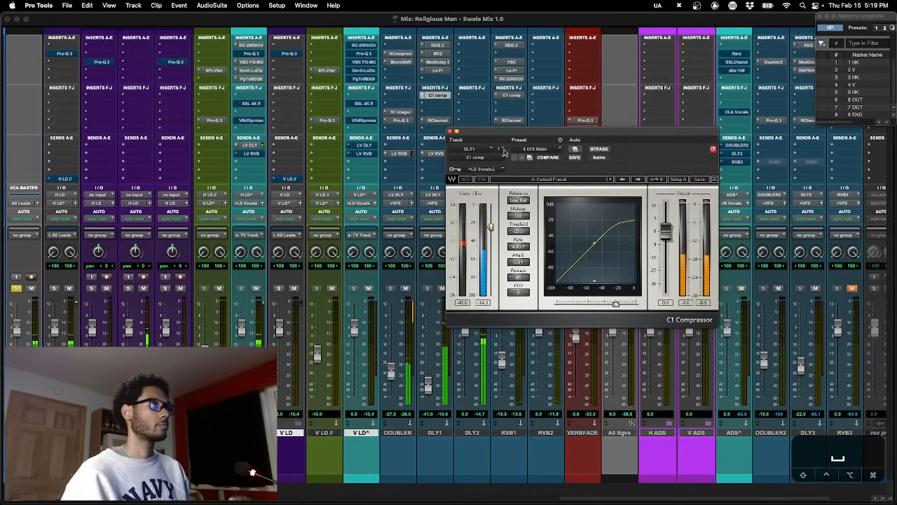
Examine the RChannel insert on DLY1 while playing the hook lead, and close its window.
left_click(437, 121)
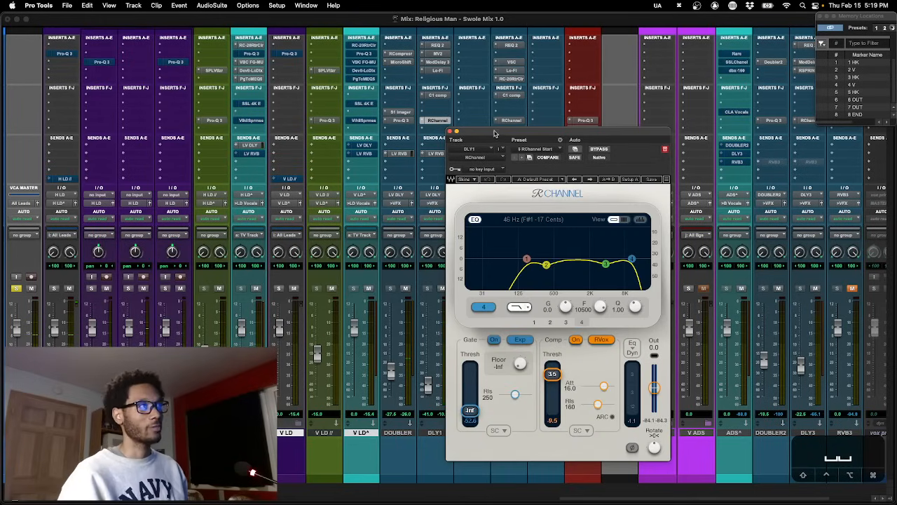
left_click_drag(498, 134, 508, 113)
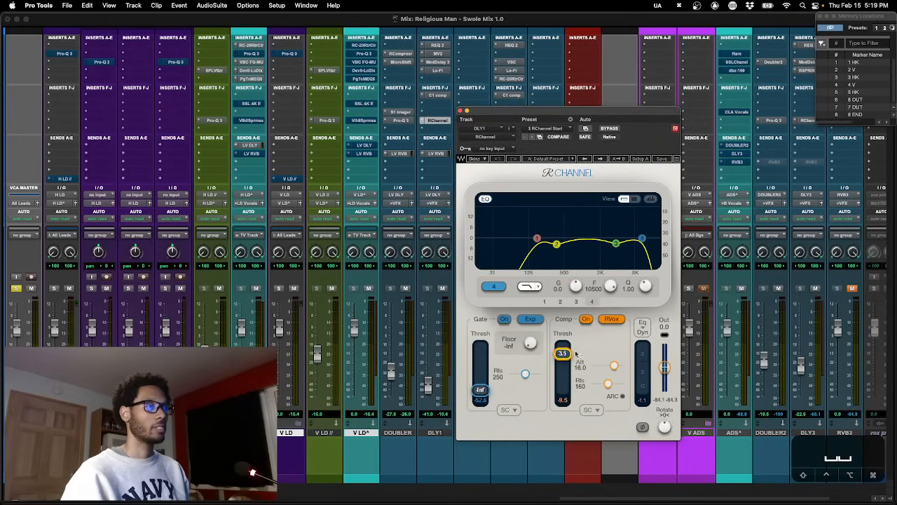
key("space")
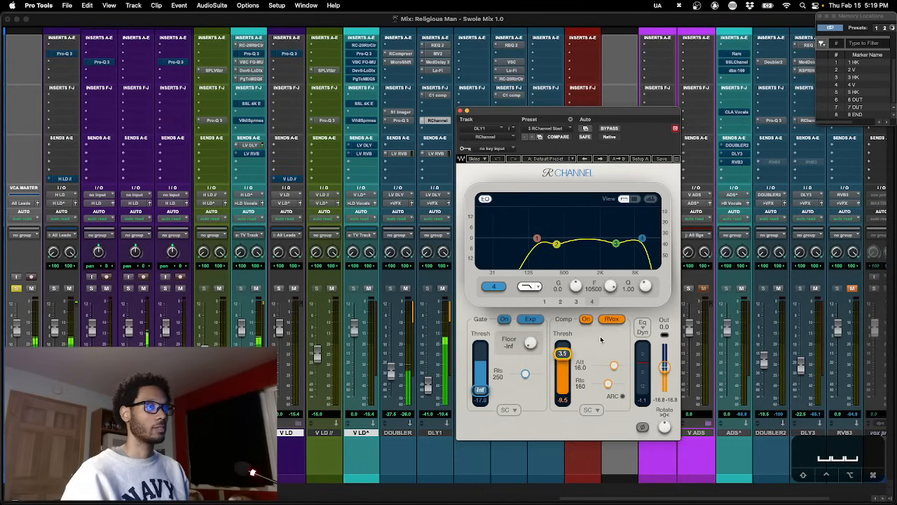
left_click(460, 112)
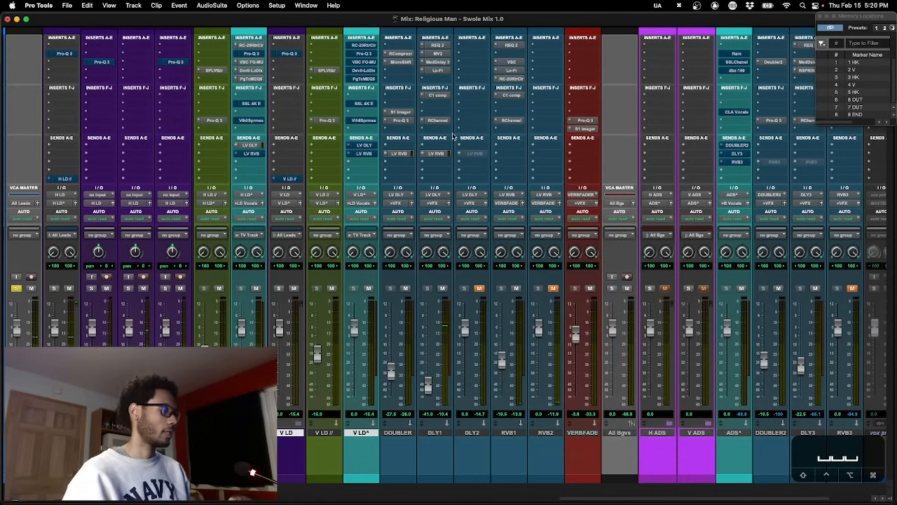
left_click(441, 121)
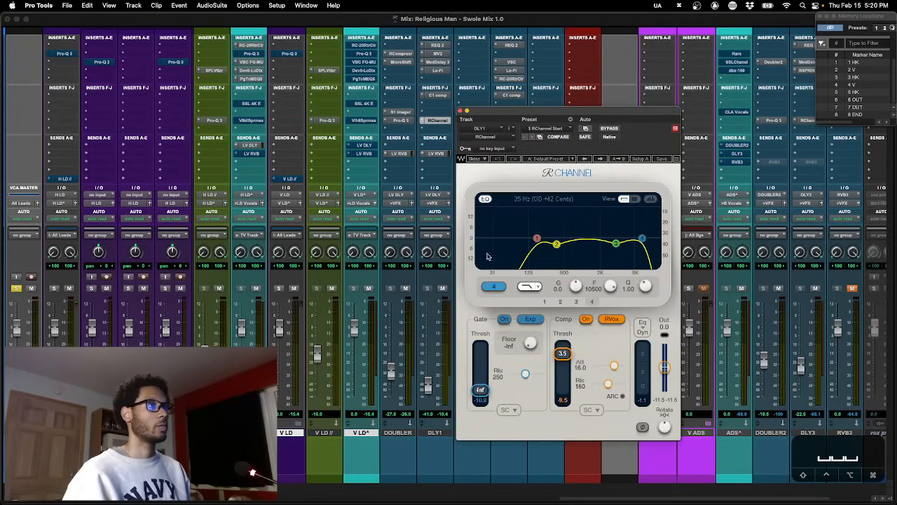
left_click(461, 111)
Enable the LV RVB send on H LD^ and play the hook lead through the reverb returns.
scroll(463, 149, "right", 2)
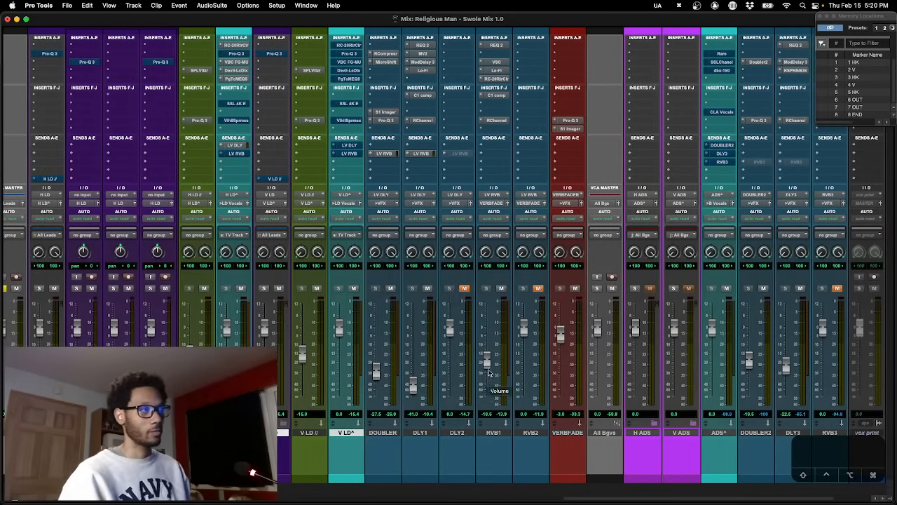
key("space")
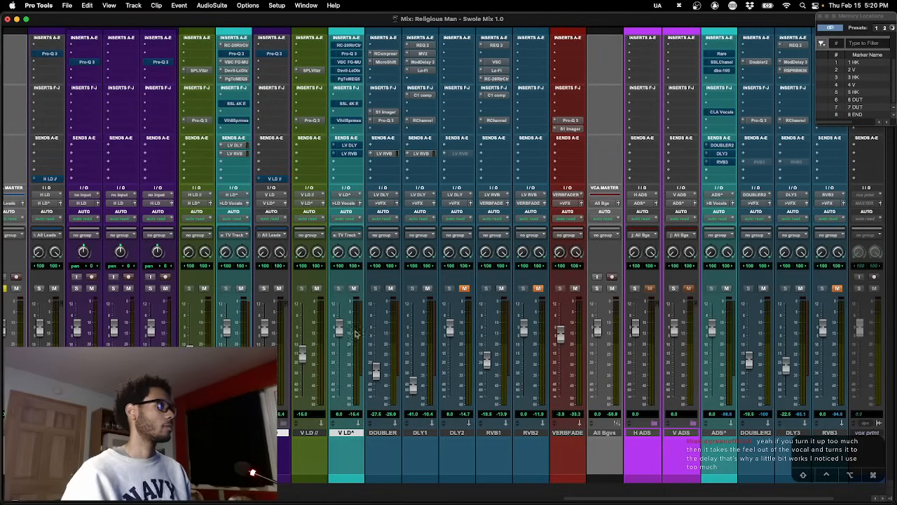
Raise the RVB1 fader to about +6.9 dB during playback, undo the move and stop playback.
left_click_drag(486, 359, 489, 317)
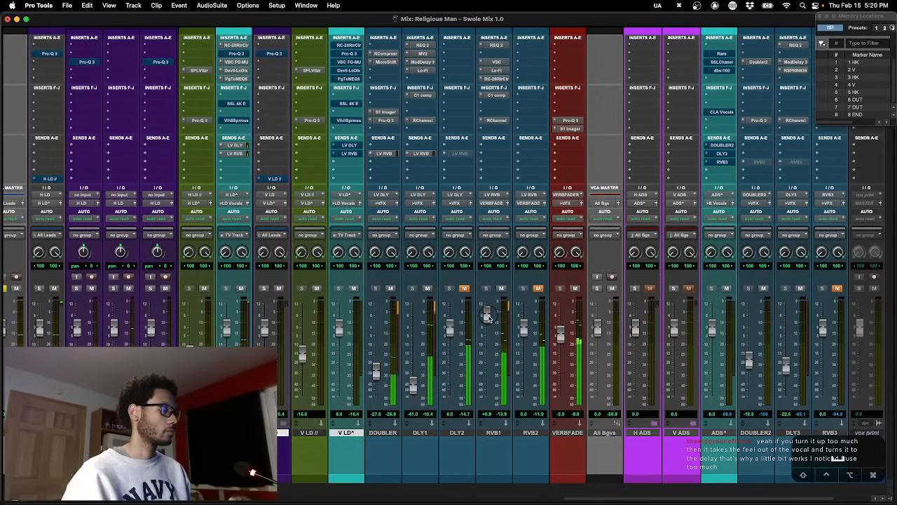
key("super+z")
key("space")
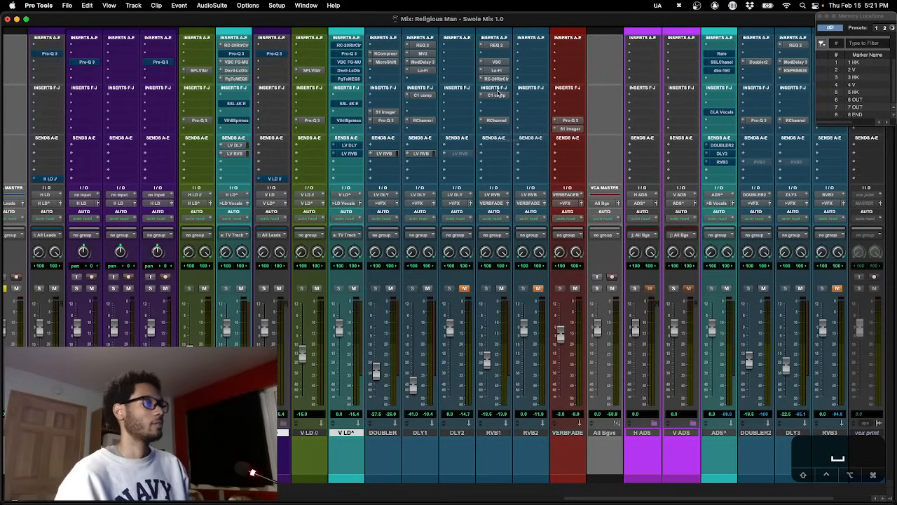
Examine the REQ 2 filter curve and the VerbSuite Classics reverb settings on RVB1.
left_click(501, 46)
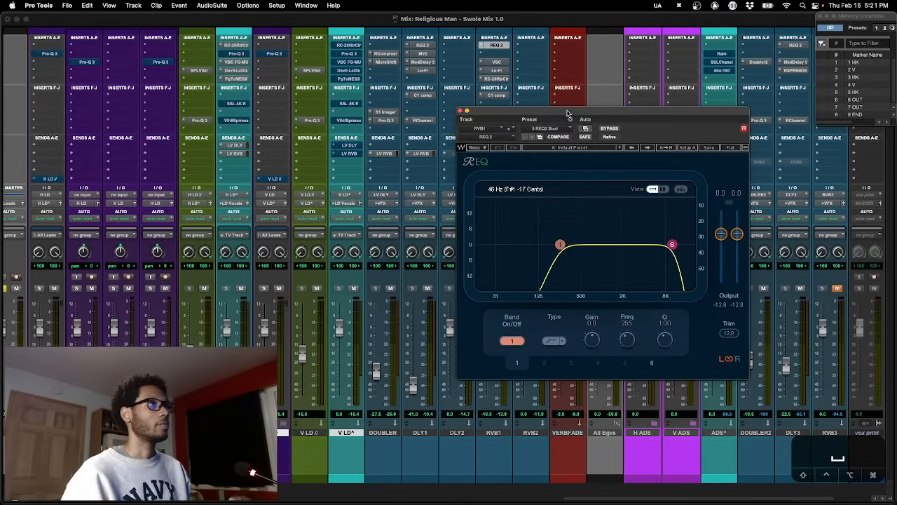
left_click_drag(567, 113, 616, 115)
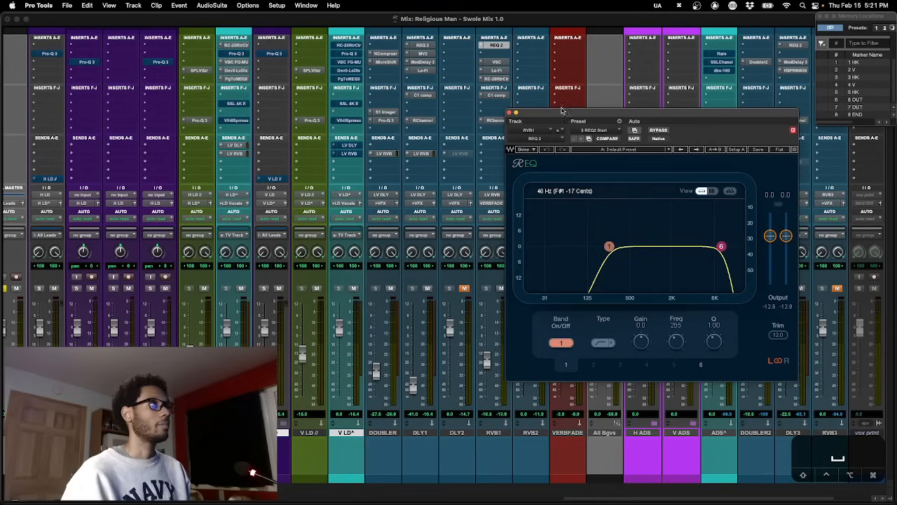
left_click(495, 64)
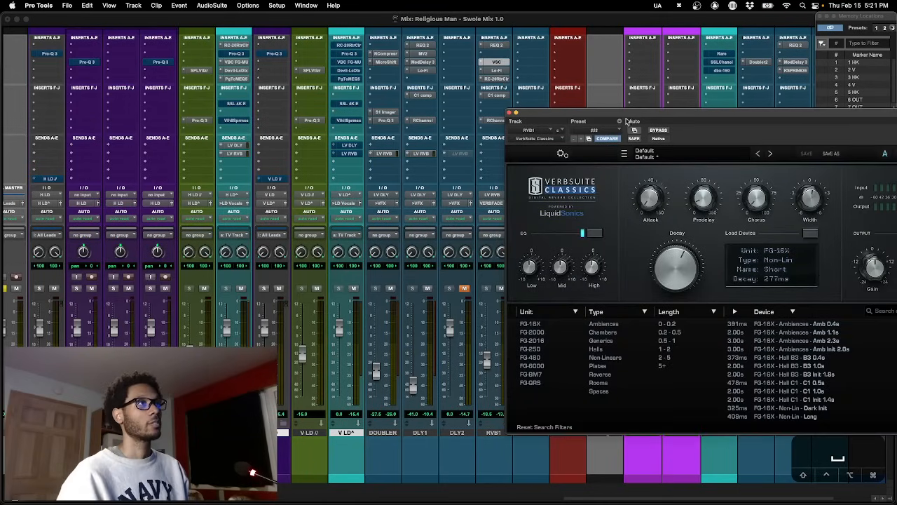
left_click_drag(626, 116, 551, 114)
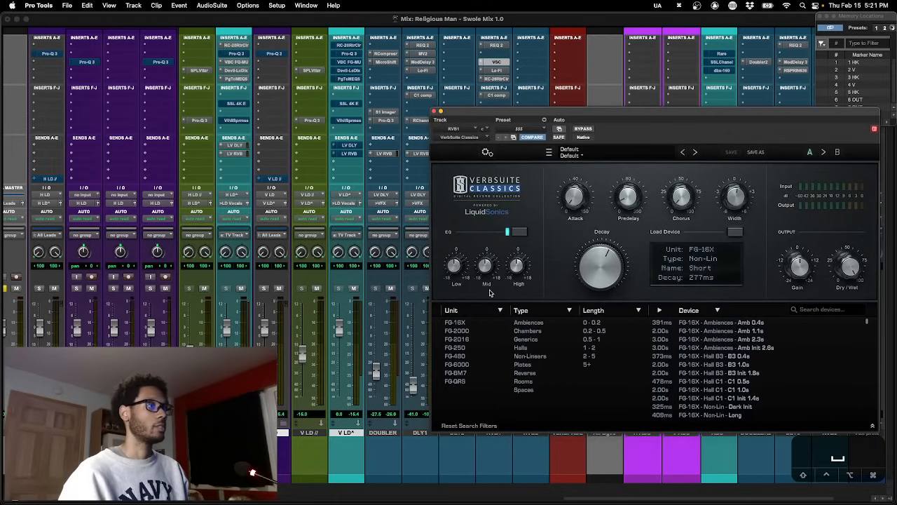
left_click_drag(495, 114, 593, 115)
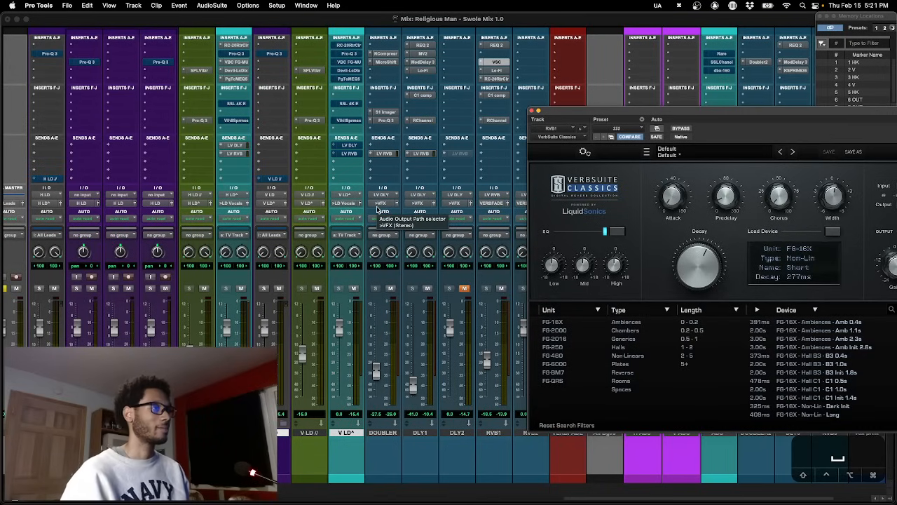
Play the hook lead, raise the RVB1 fader to about +5.5 dB, and undo the move.
scroll(378, 209, "right", 5)
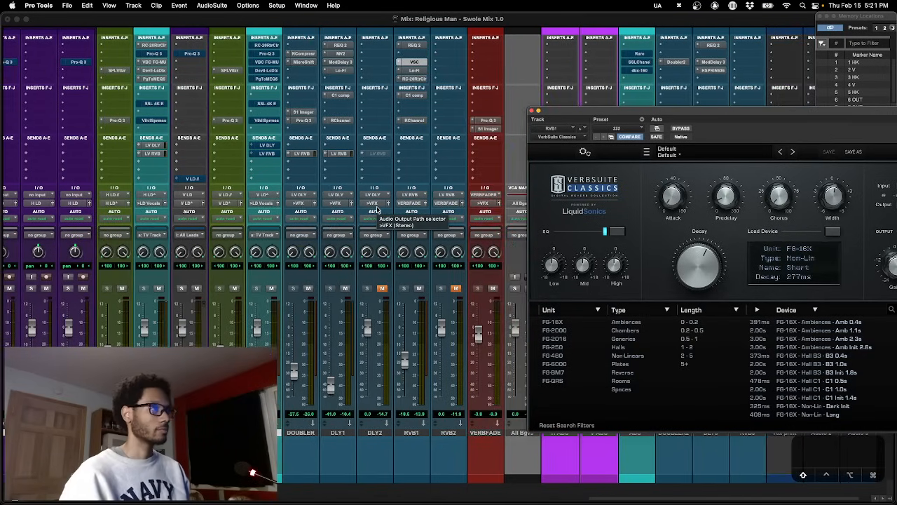
left_click_drag(634, 114, 590, 83)
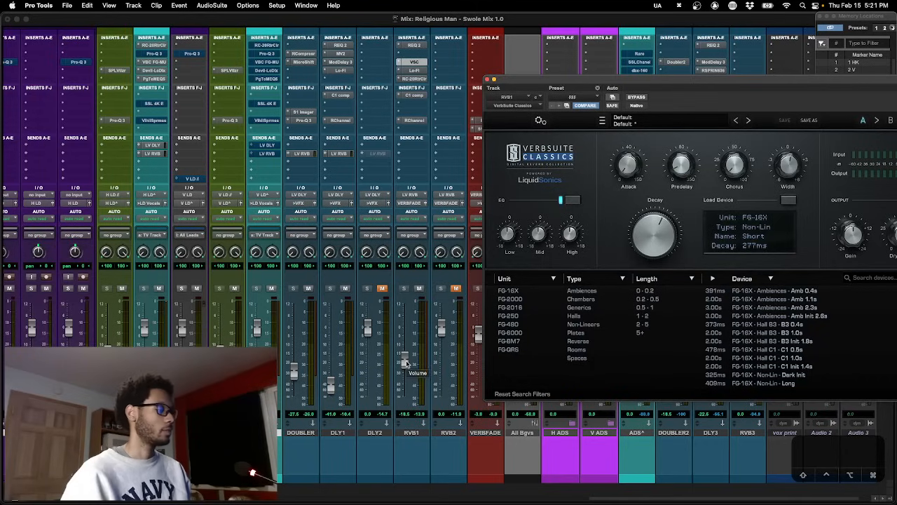
key("space")
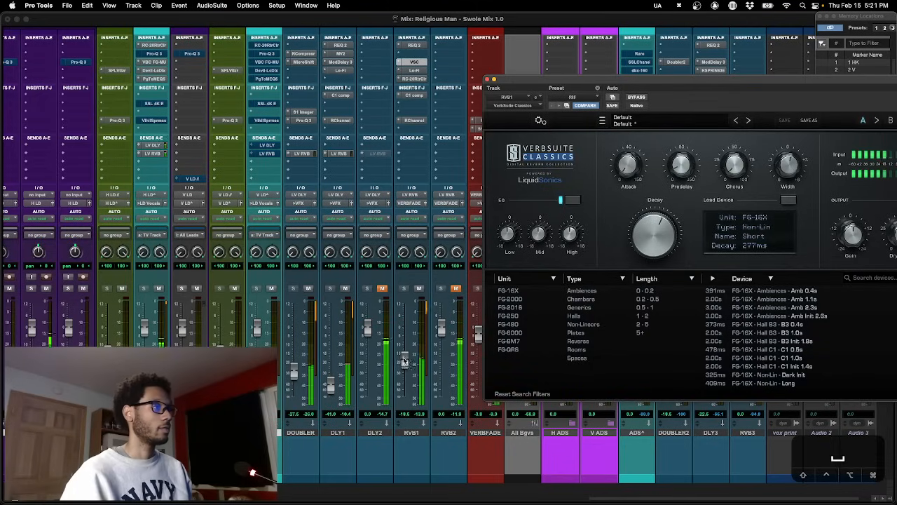
left_click_drag(405, 359, 404, 310)
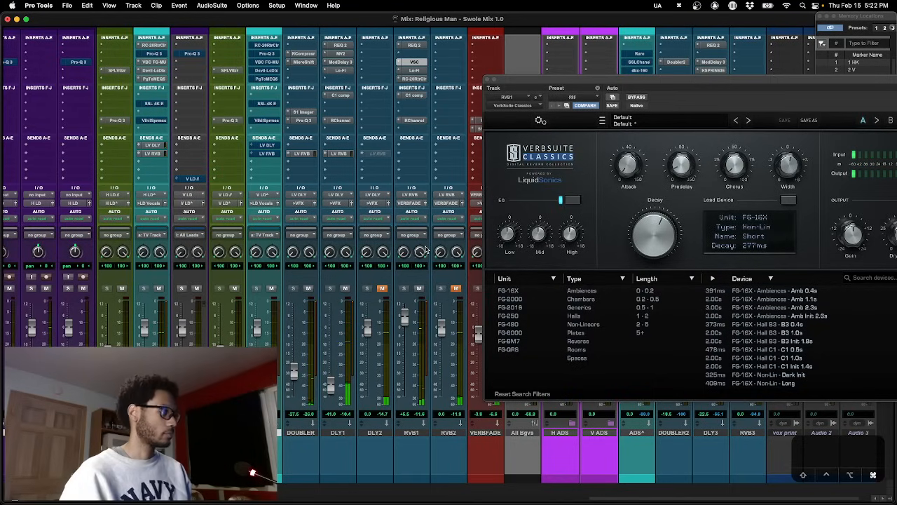
Examine the Lo-Fi and RC-20 Retro Color inserts on RVB1, briefly revisiting VerbSuite Classics, and close the plug-in window.
left_click(413, 70)
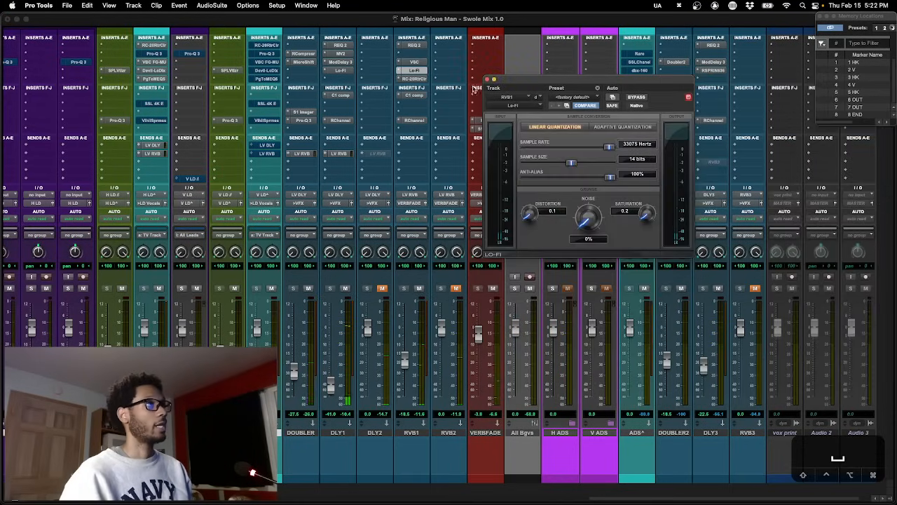
left_click(412, 62)
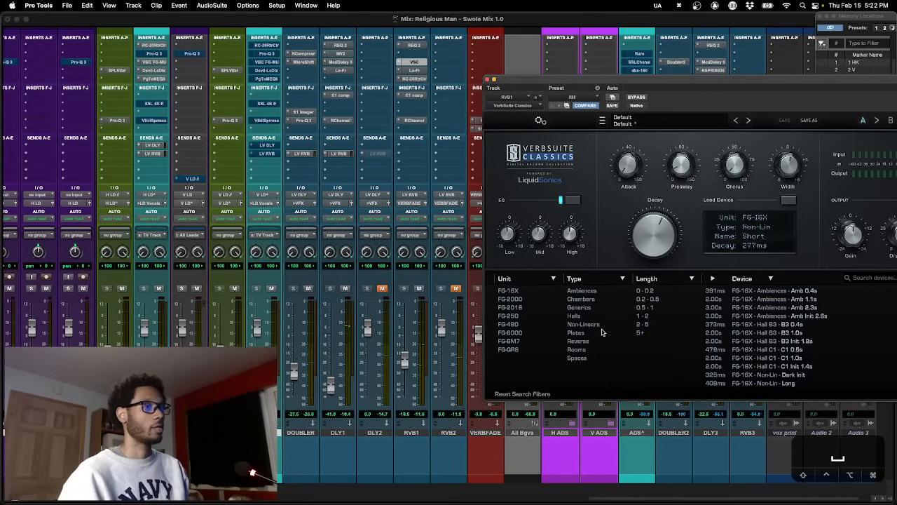
left_click(414, 70)
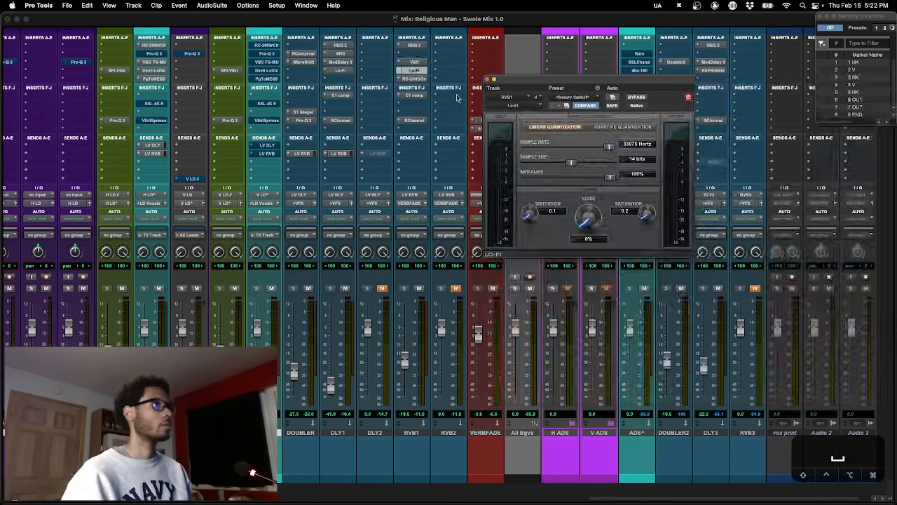
left_click_drag(606, 85, 608, 107)
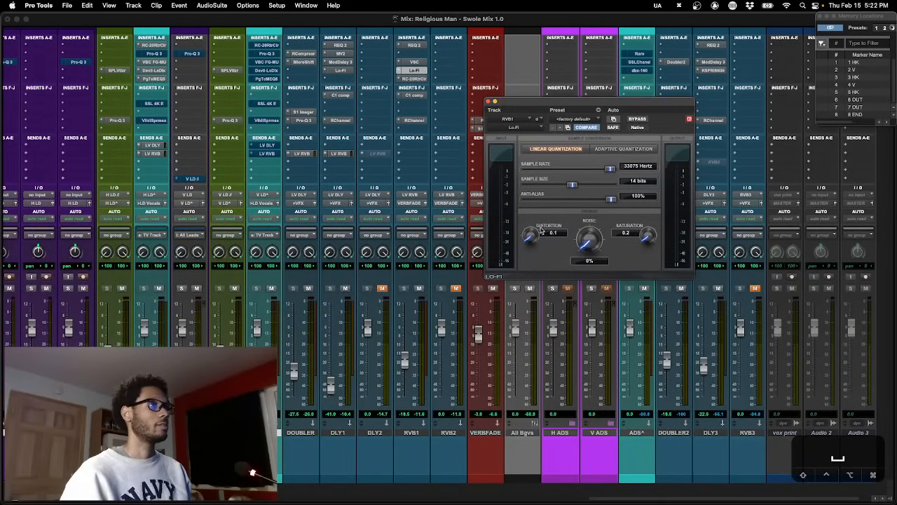
left_click(413, 78)
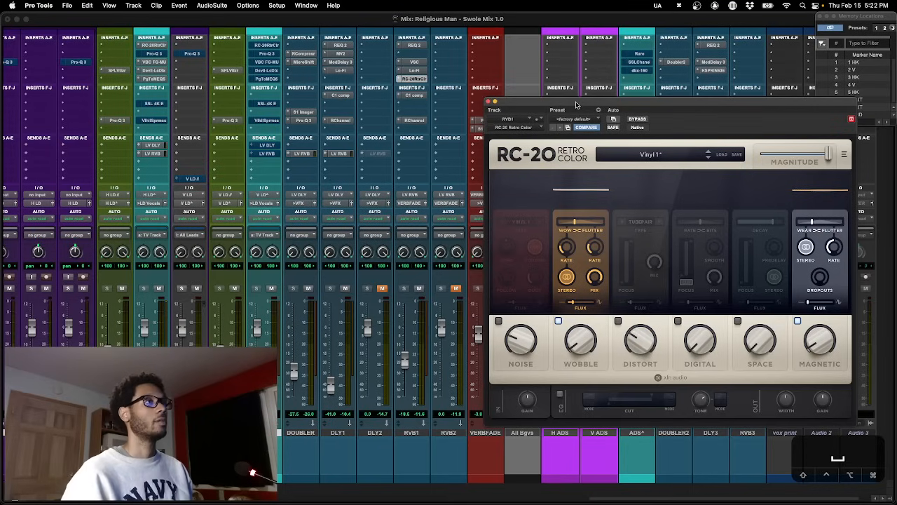
left_click_drag(574, 108, 513, 101)
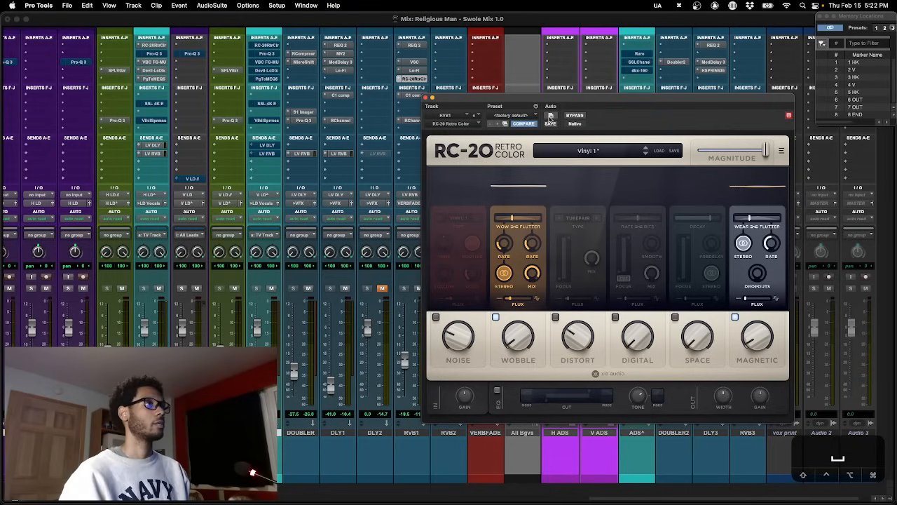
left_click(426, 98)
Compare C1 comp on RVB1 active and bypassed during playback, then examine the RChannel insert and close its window.
left_click(419, 98)
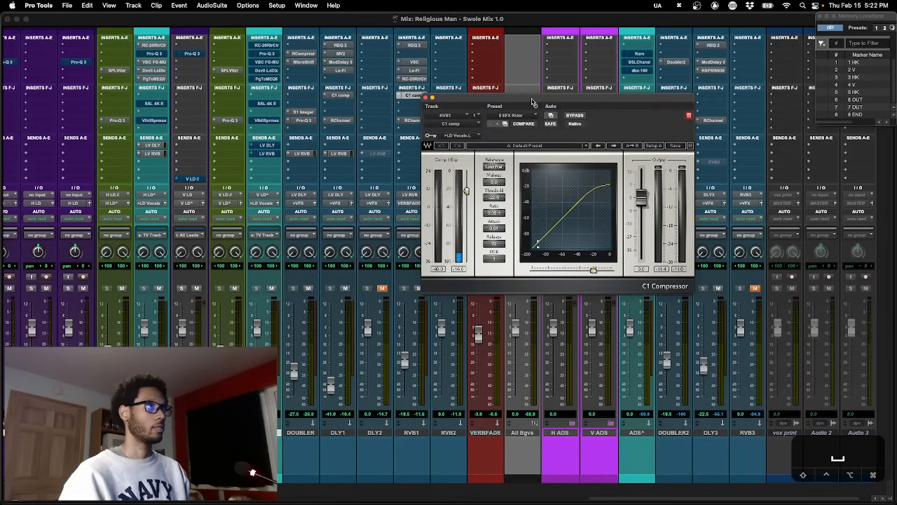
left_click_drag(533, 109, 542, 115)
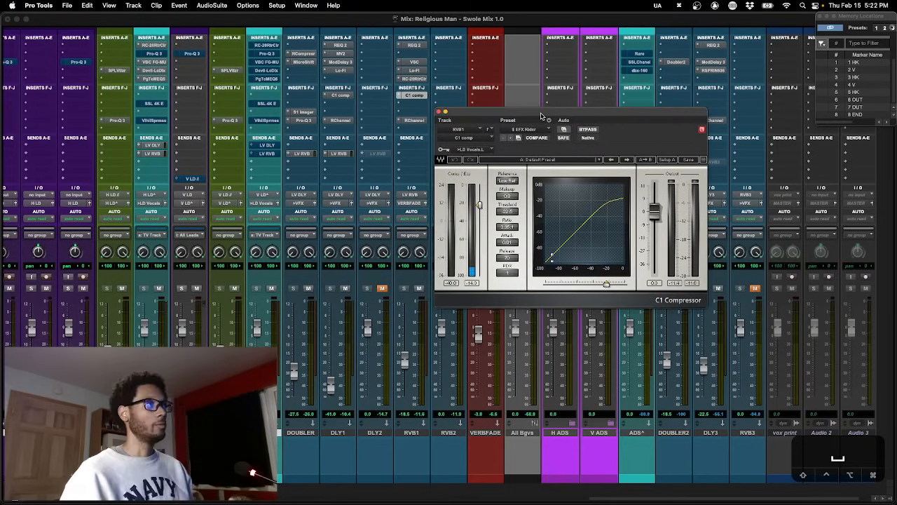
key("space")
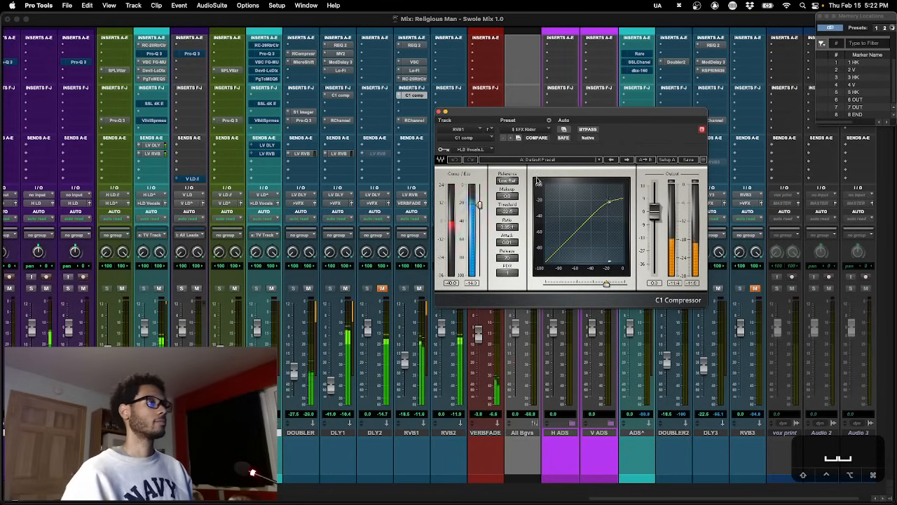
left_click(587, 130)
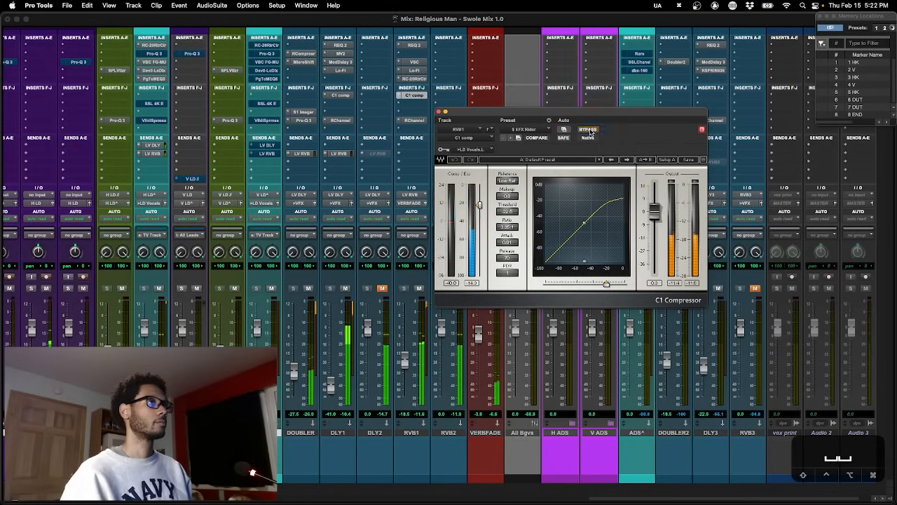
left_click(439, 113)
left_click(416, 120)
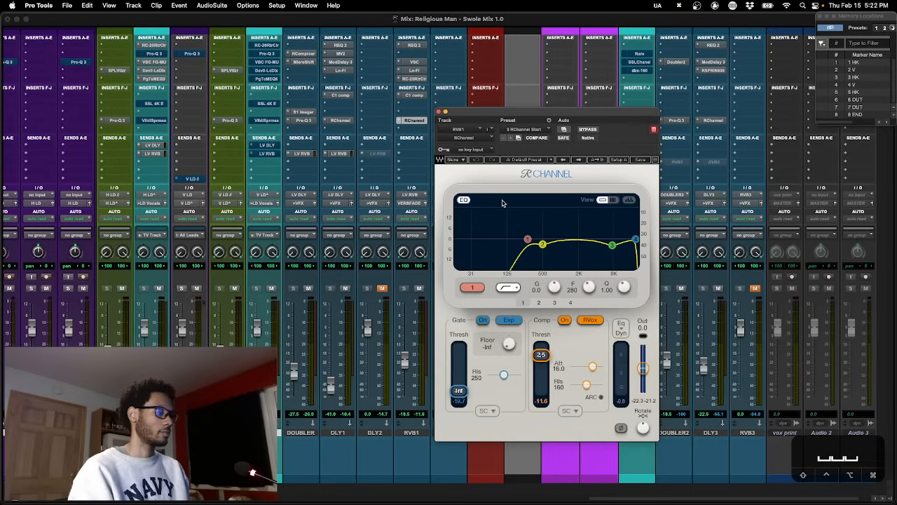
left_click(438, 112)
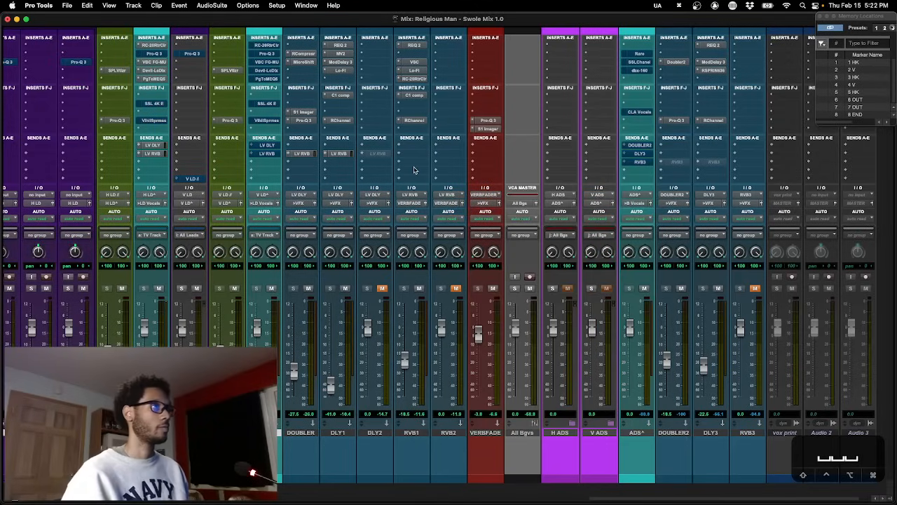
Examine the Pro-Q 3 insert on the VERB FADER track, inspecting the frequency, gain and Q of its EQ bands.
left_click(492, 121)
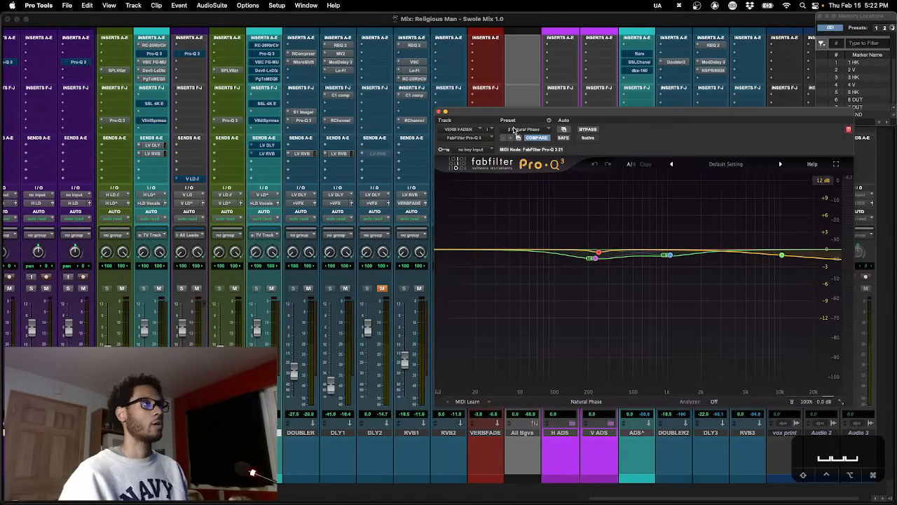
left_click_drag(529, 114, 488, 102)
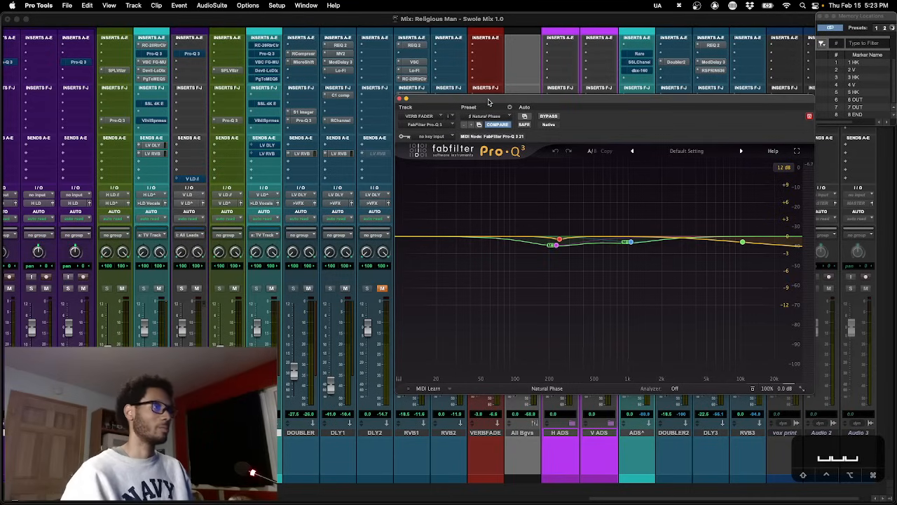
left_click_drag(500, 99, 520, 126)
left_click_drag(442, 132, 548, 139)
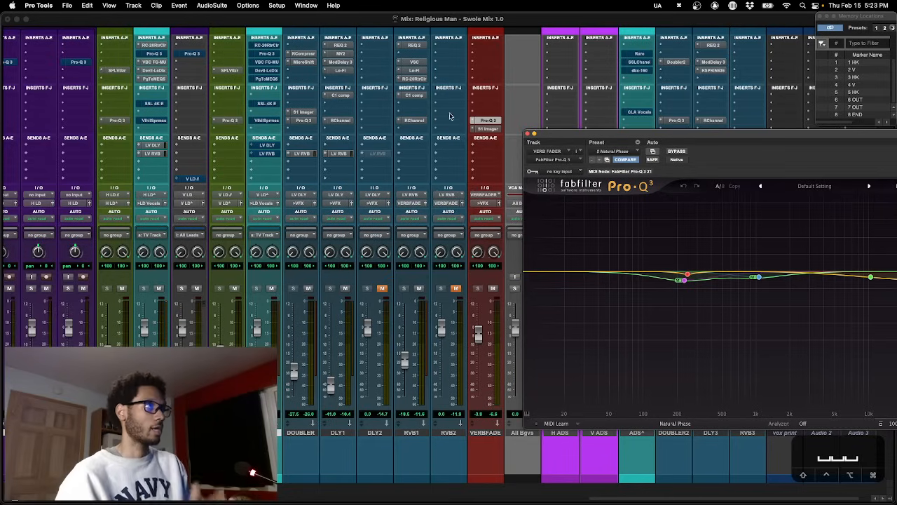
scroll(421, 251, "right", 1)
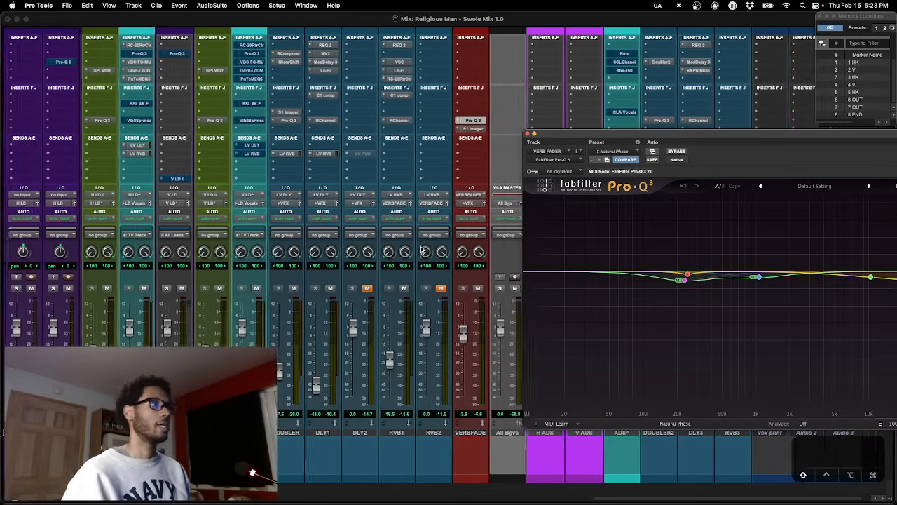
left_click_drag(579, 136, 463, 137)
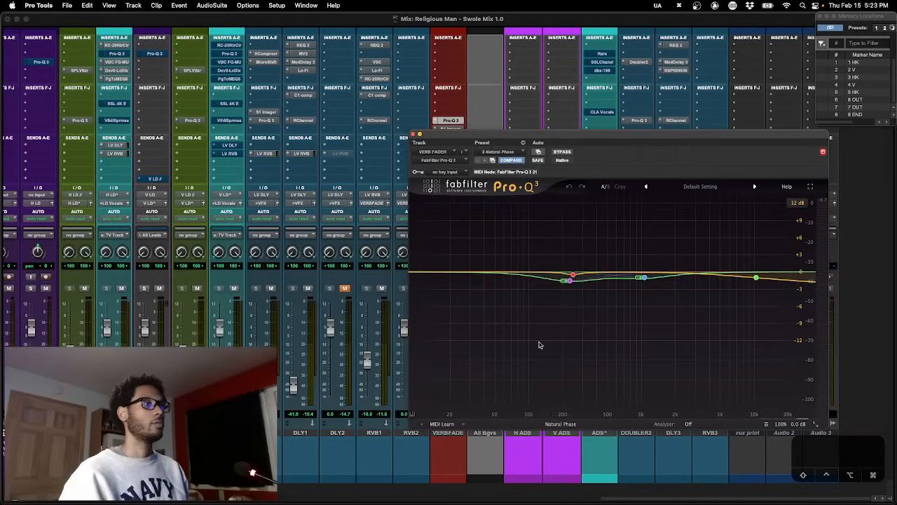
mouse_move(635, 281)
mouse_move(575, 279)
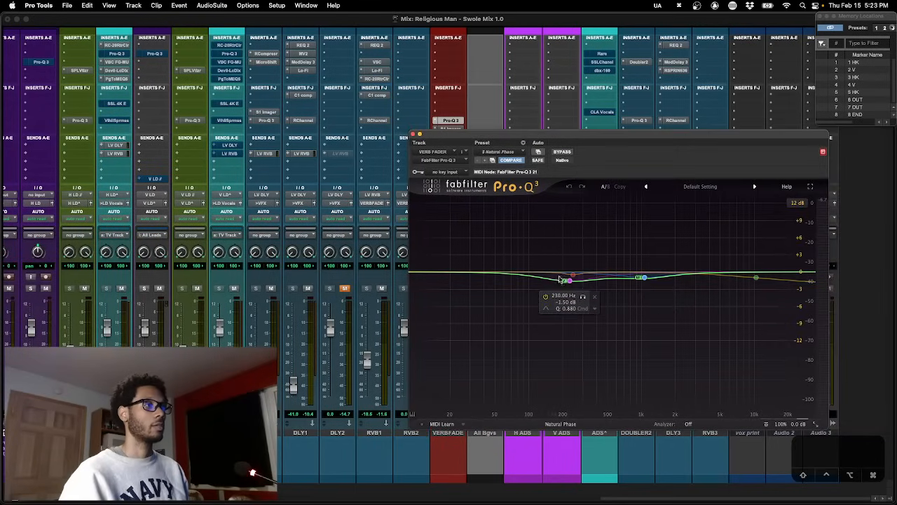
mouse_move(752, 278)
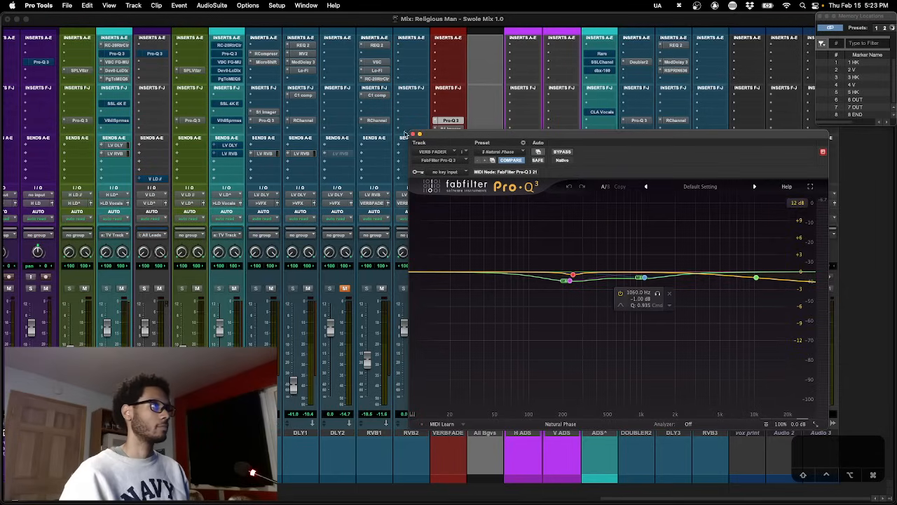
Play the hook lead while comparing the VERB FADER Pro-Q 3 bypassed and active, and close its window.
left_click(459, 123, "super")
key("space")
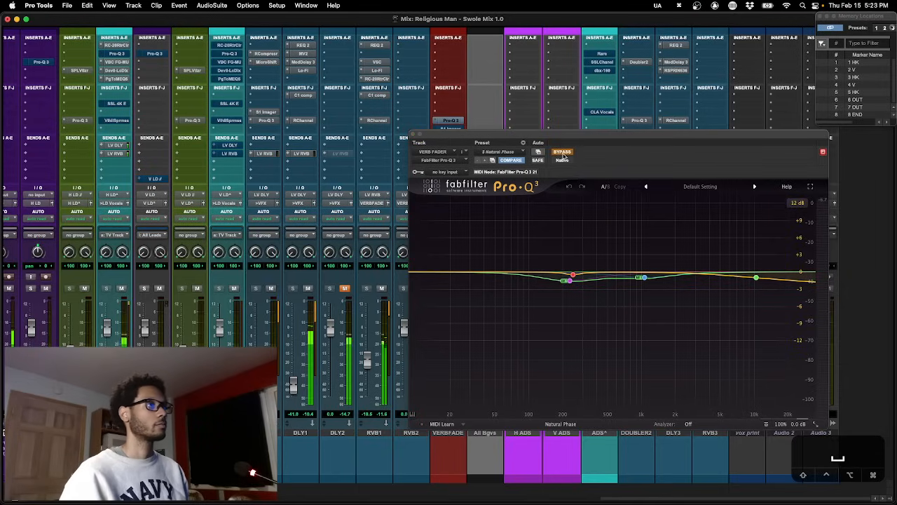
left_click(563, 154)
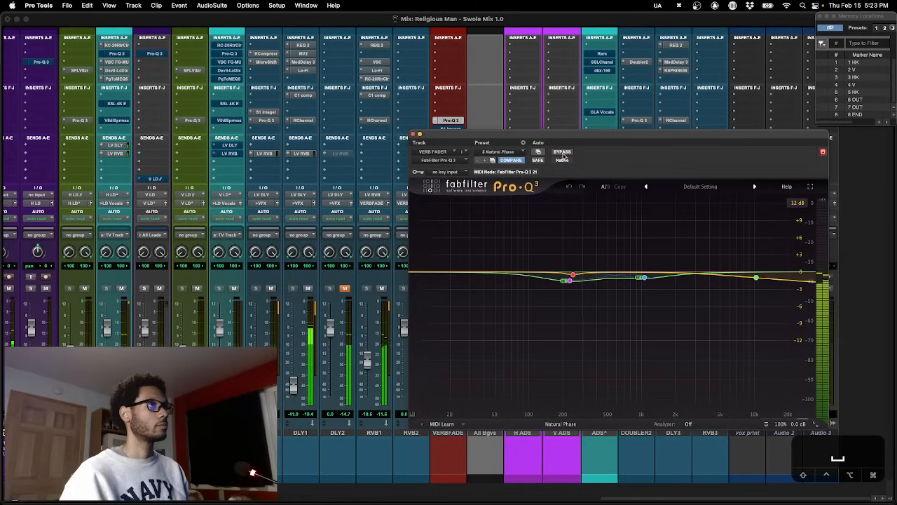
left_click(562, 153)
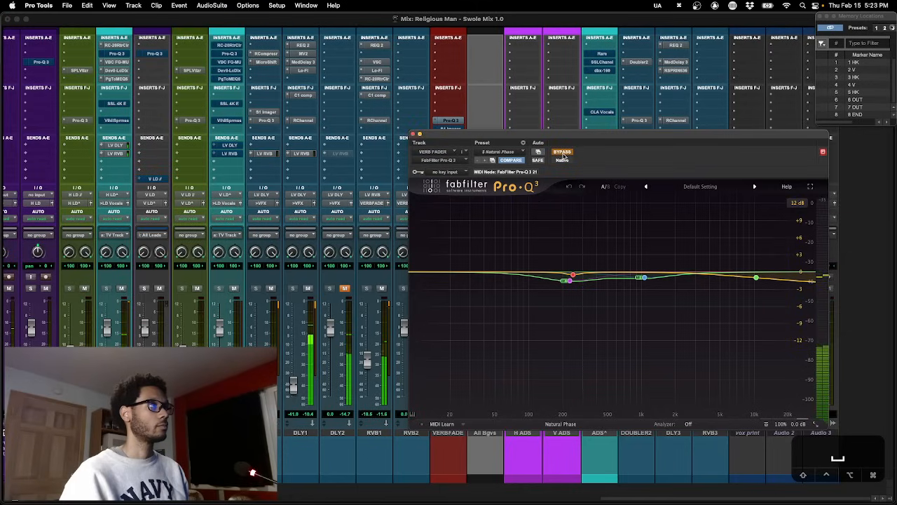
left_click(562, 153)
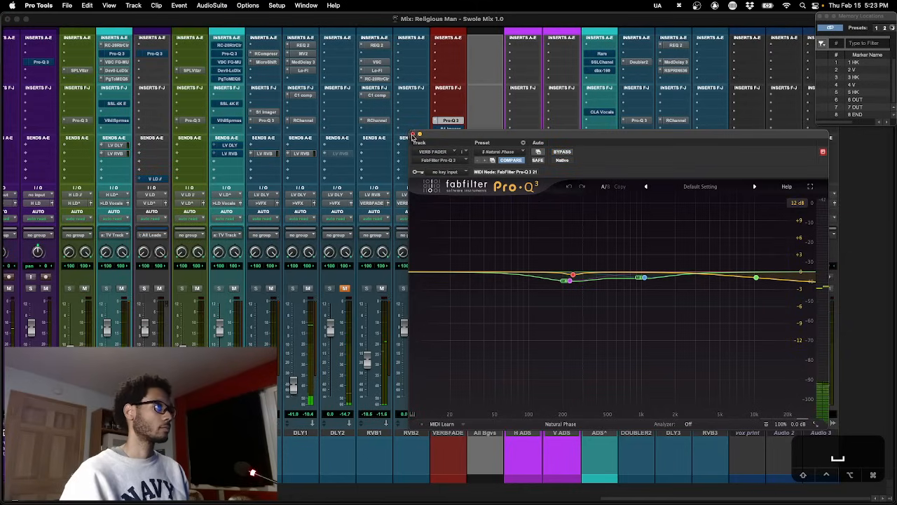
left_click(418, 134)
Compare the S1 Imager on the VERB FADER track bypassed and active during playback, and close its window.
left_click(449, 129)
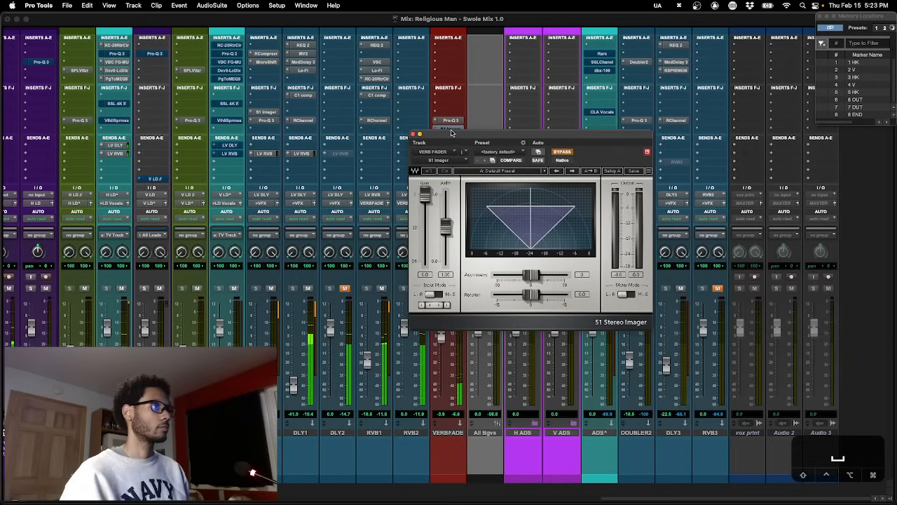
left_click(563, 153)
left_click(562, 153)
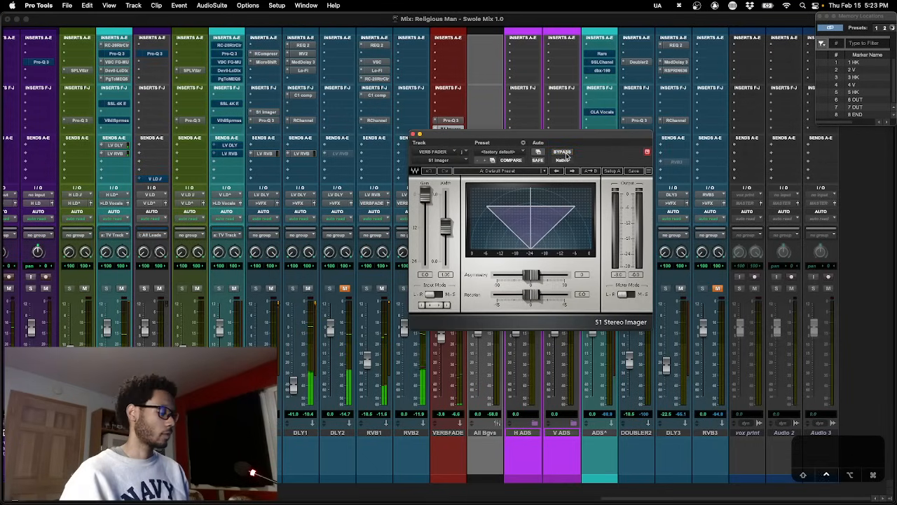
left_click(419, 134)
scroll(428, 172, "left", 2)
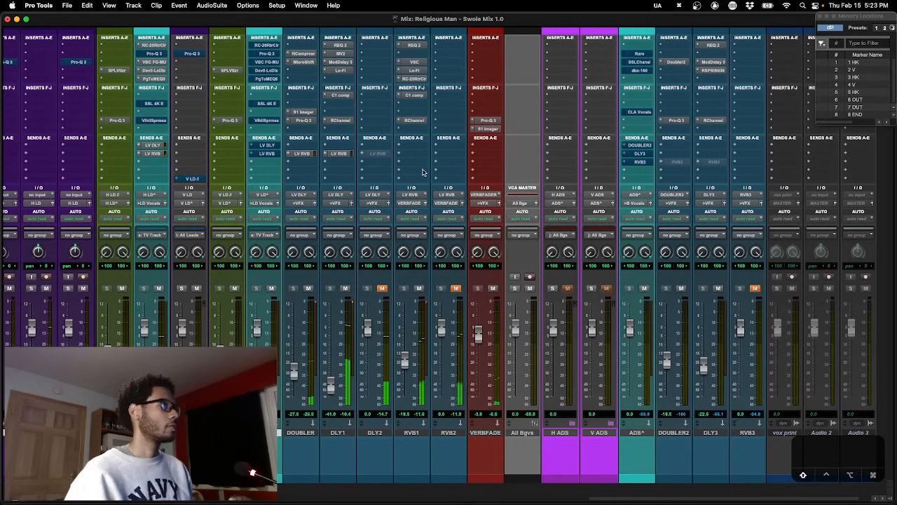
Take ValhallaSupermassive on the H LD^ track out of bypass and examine its mix, delay, warp, feedback, modulation and EQ settings.
scroll(422, 171, "left", 10)
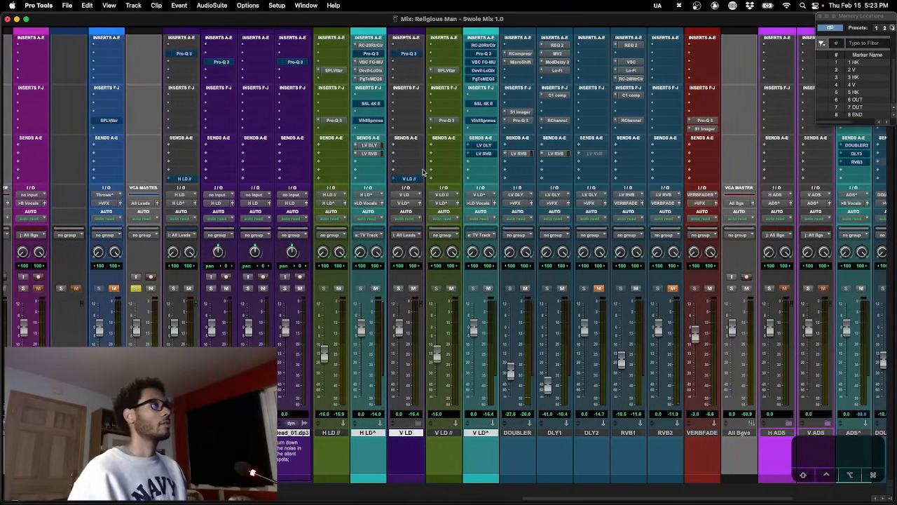
scroll(424, 172, "left", 2)
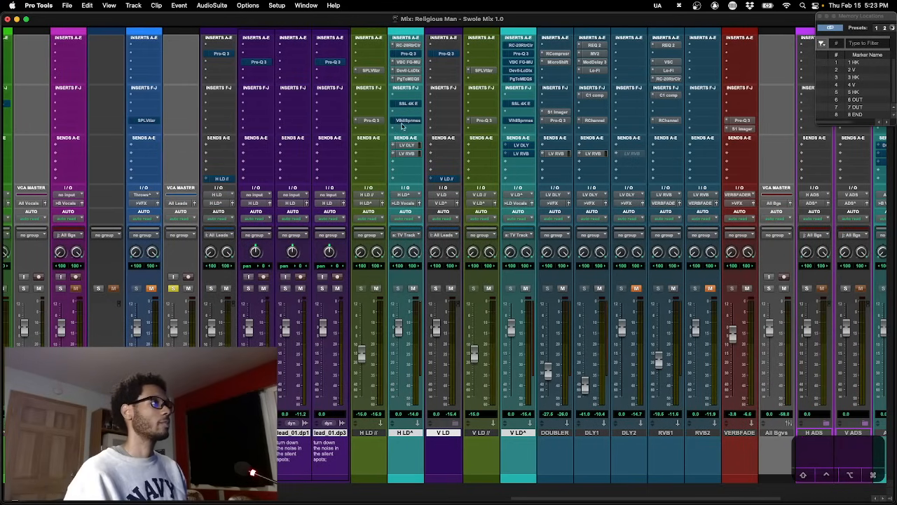
left_click(404, 121)
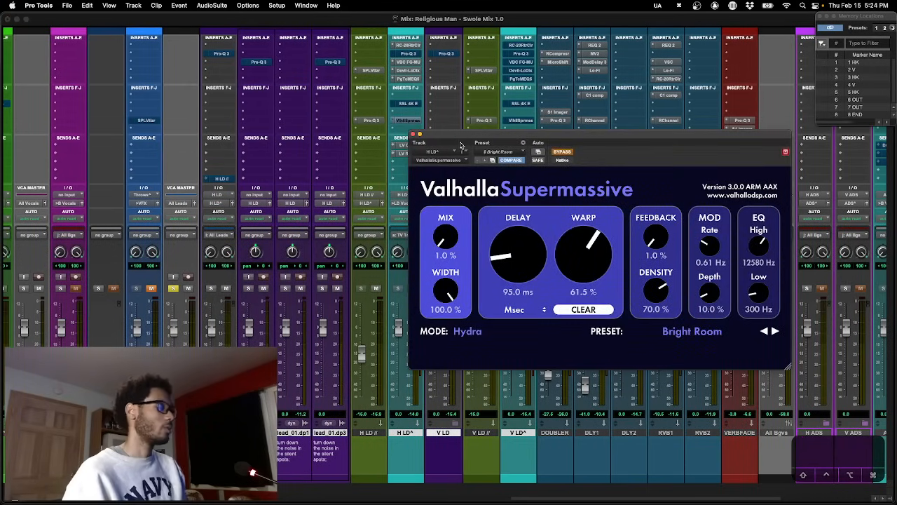
left_click_drag(500, 138, 444, 152)
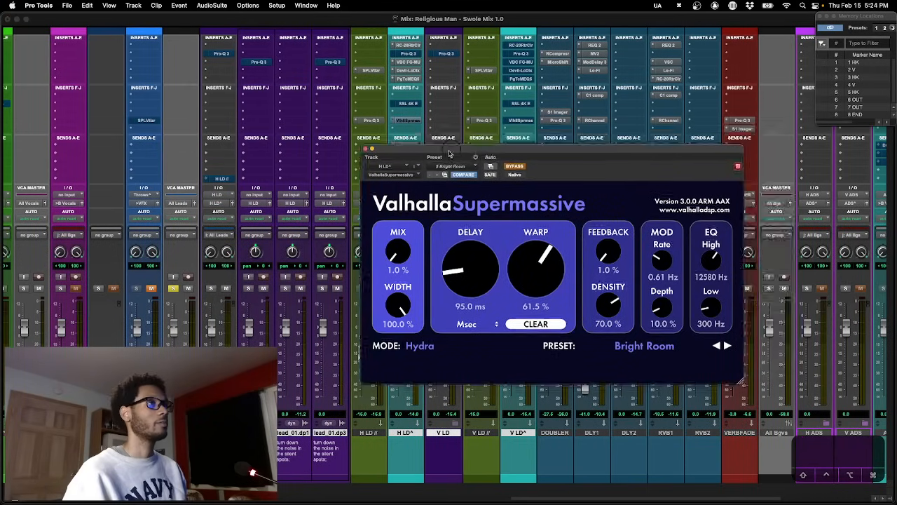
left_click(505, 167)
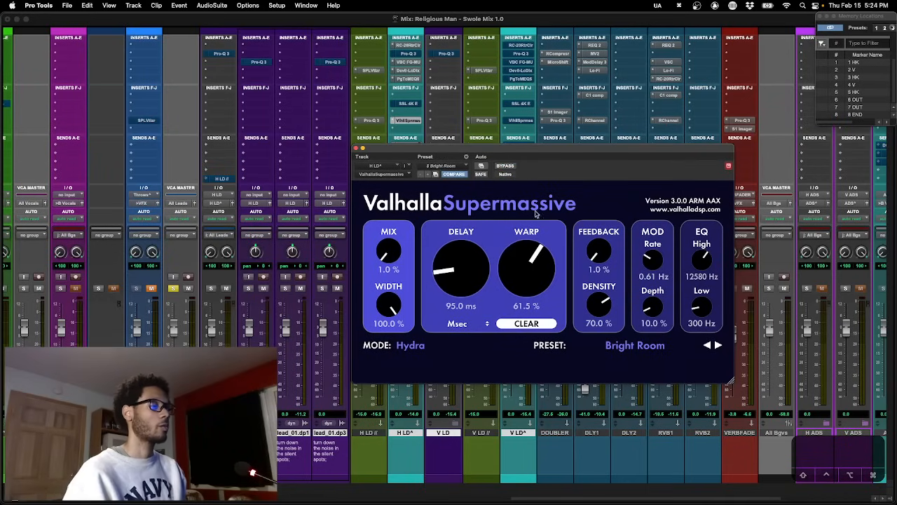
left_click_drag(551, 155, 582, 144)
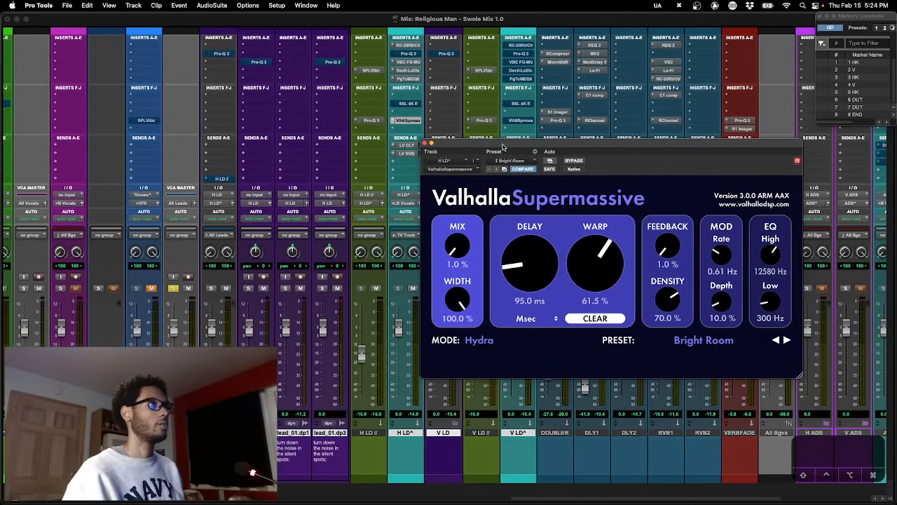
left_click_drag(503, 147, 471, 151)
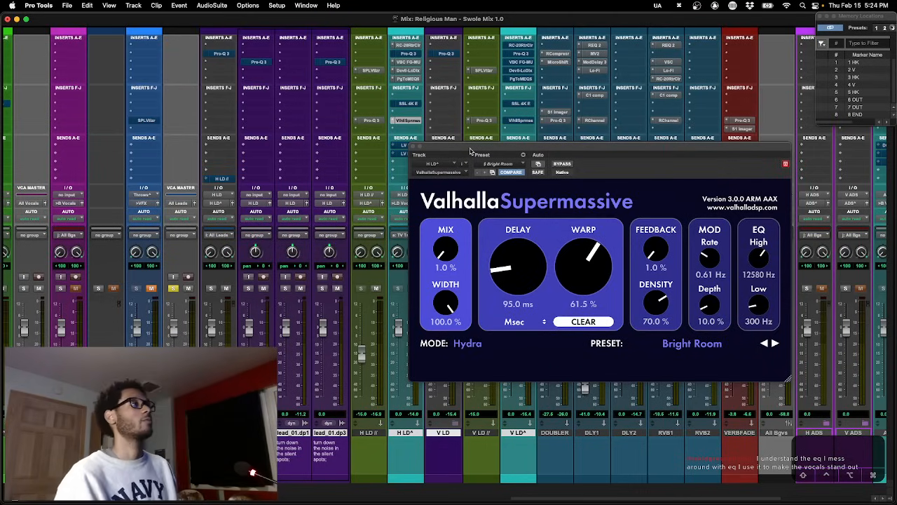
left_click_drag(471, 151, 445, 147)
Compare ValhallaSupermassive on the H LD^ track bypassed and active during playback, leave it active, and close its window.
left_click(540, 162)
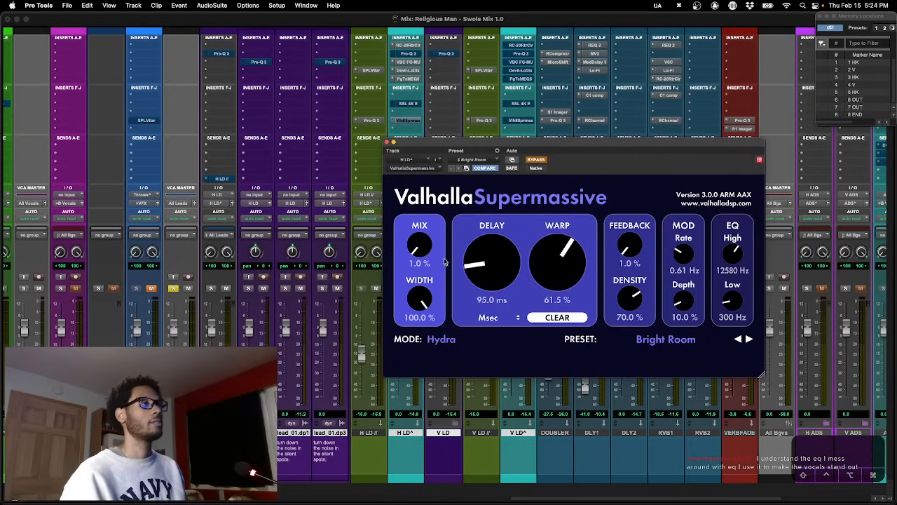
left_click_drag(555, 148, 541, 151)
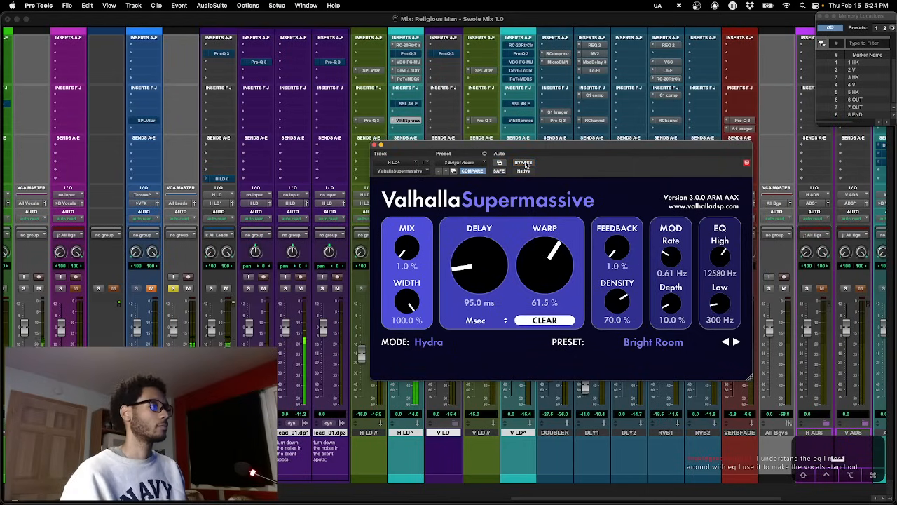
left_click(523, 163)
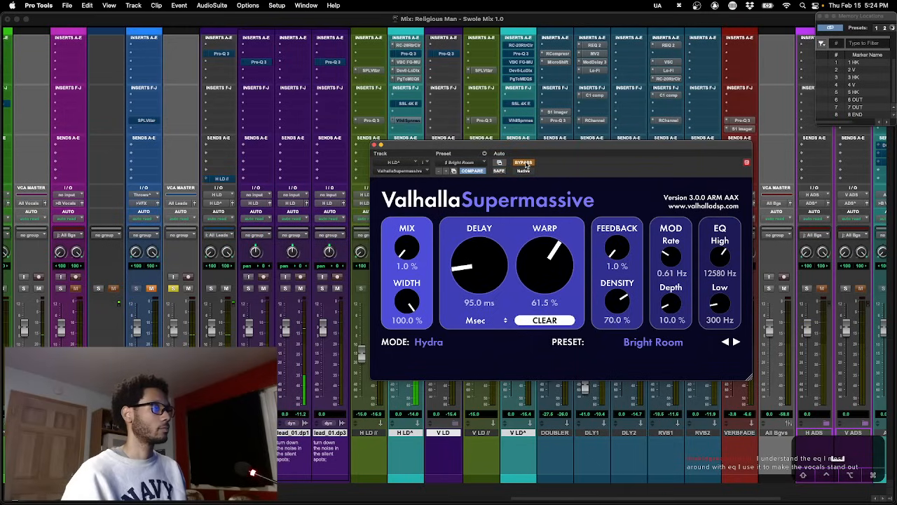
left_click(525, 164)
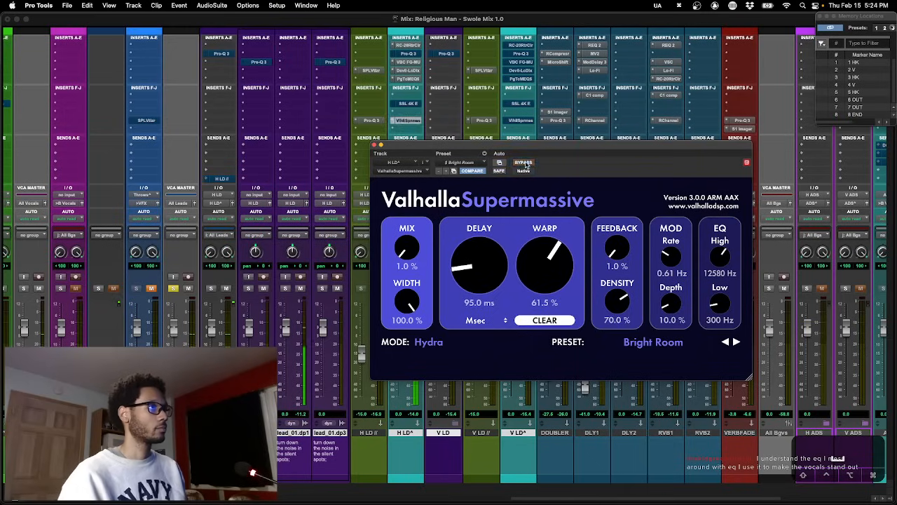
left_click(526, 164)
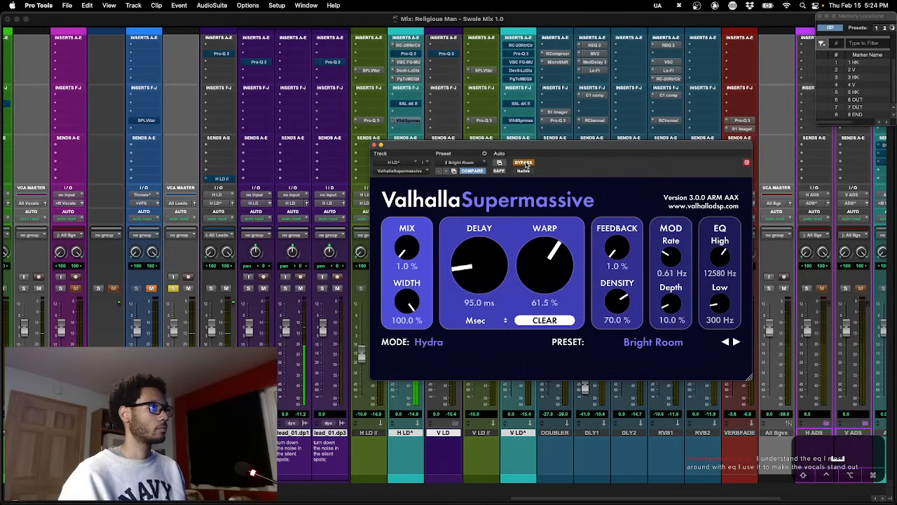
left_click(526, 164)
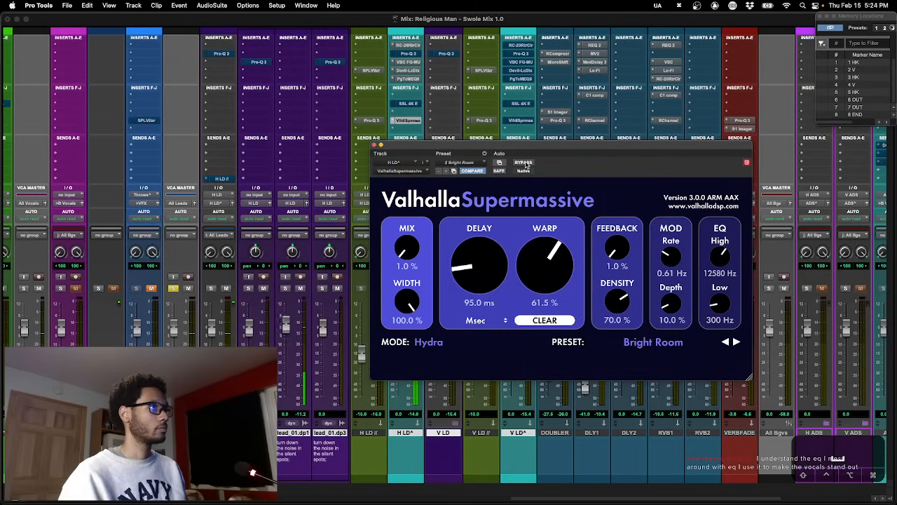
left_click(406, 122)
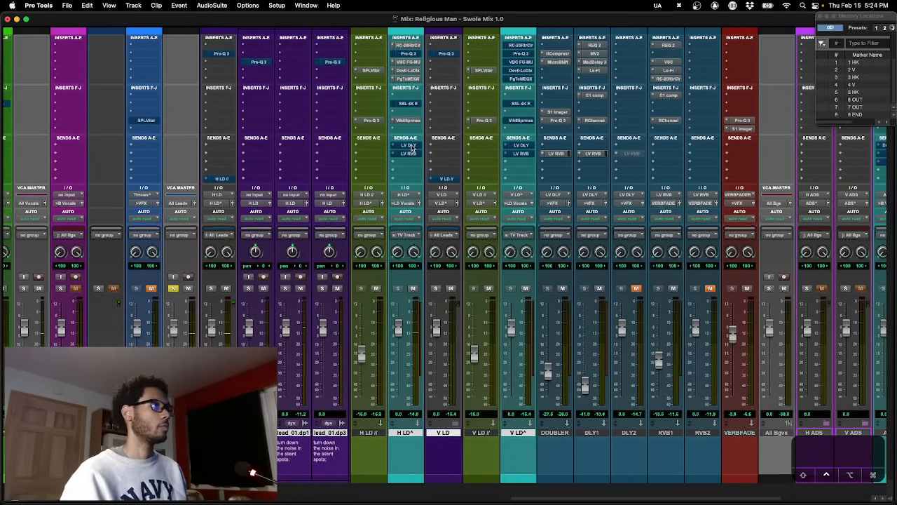
Open the bypassed Pro-Q 3 equalizer on the H LD track and examine its low-cut and notch bands.
key("space")
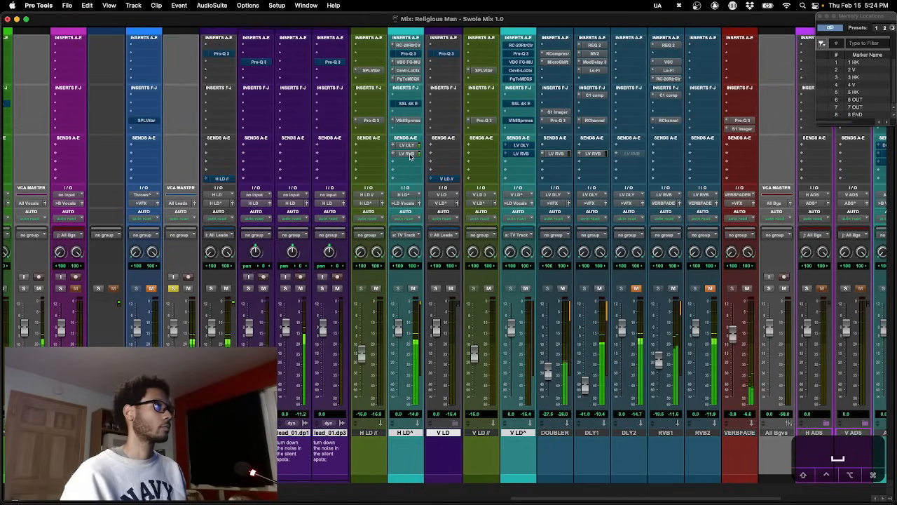
scroll(297, 66, "left", 3)
left_click(273, 53)
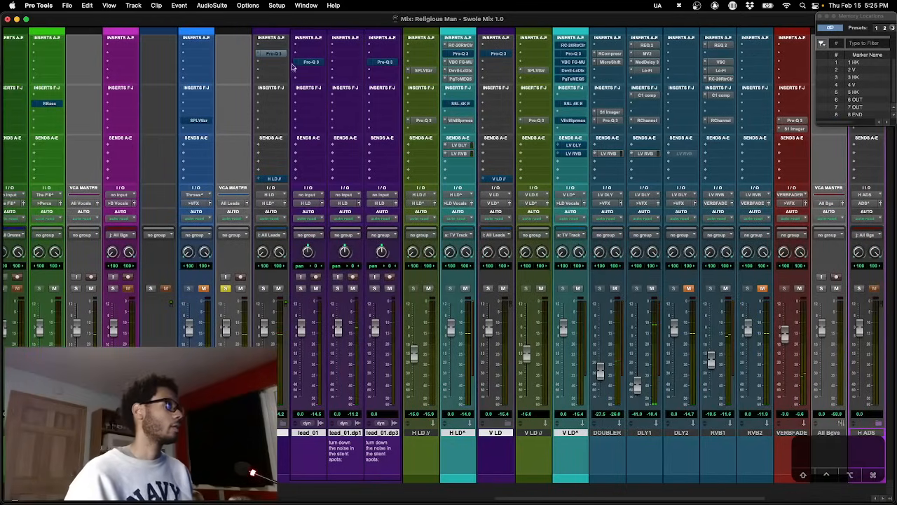
left_click_drag(481, 138, 394, 115)
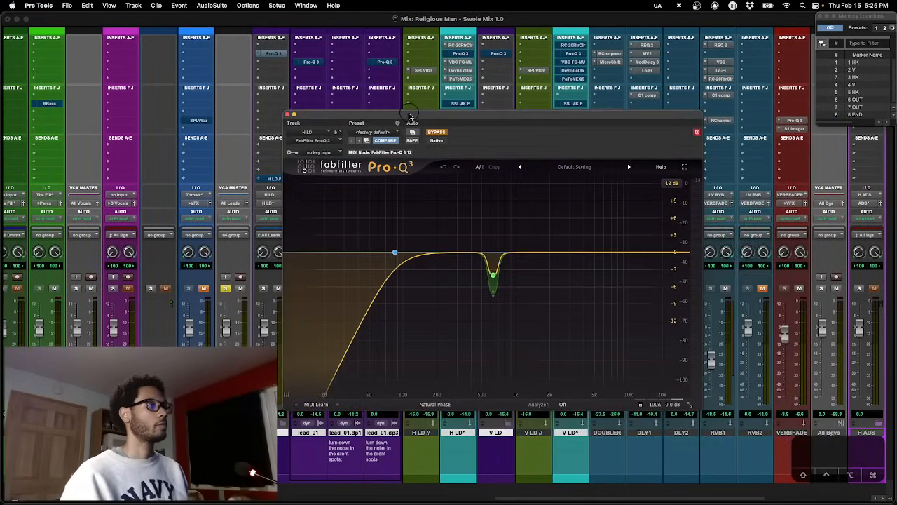
mouse_move(397, 251)
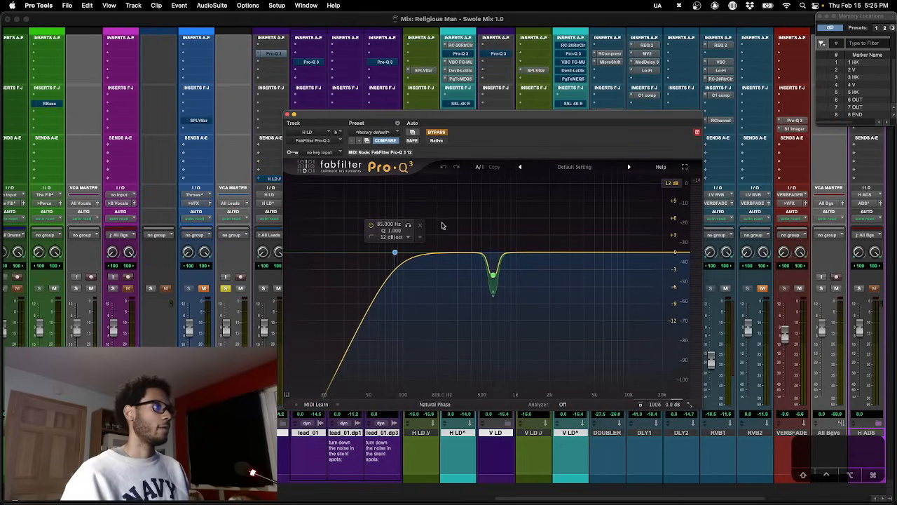
mouse_move(493, 271)
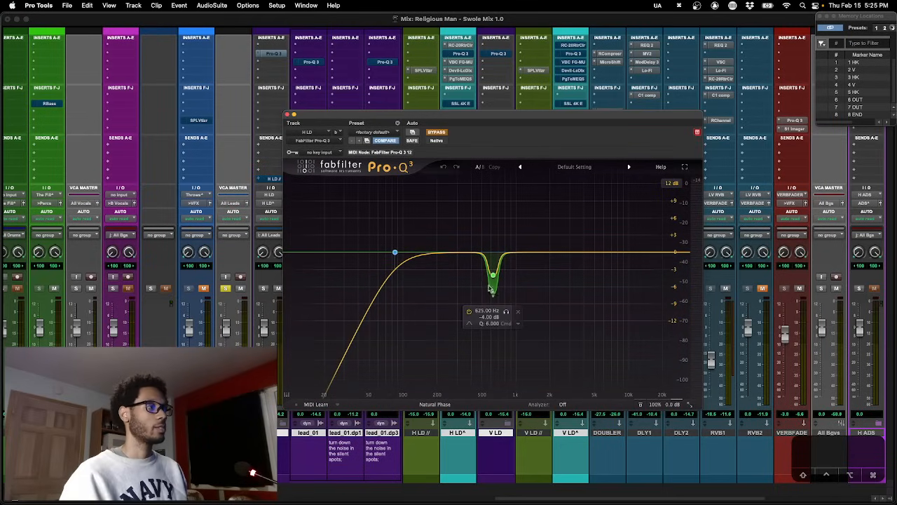
Play the song and take the H LD track's Pro-Q 3 out of bypass.
key("space")
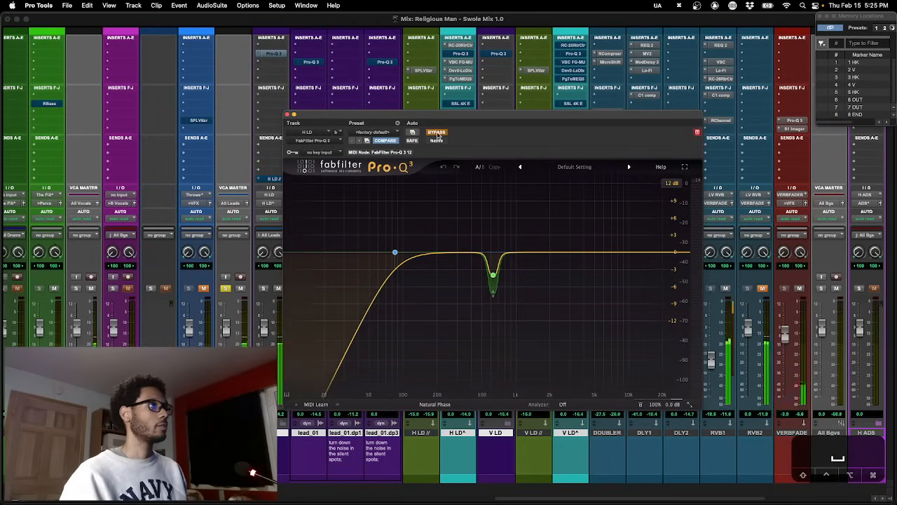
left_click(437, 133)
mouse_move(420, 263)
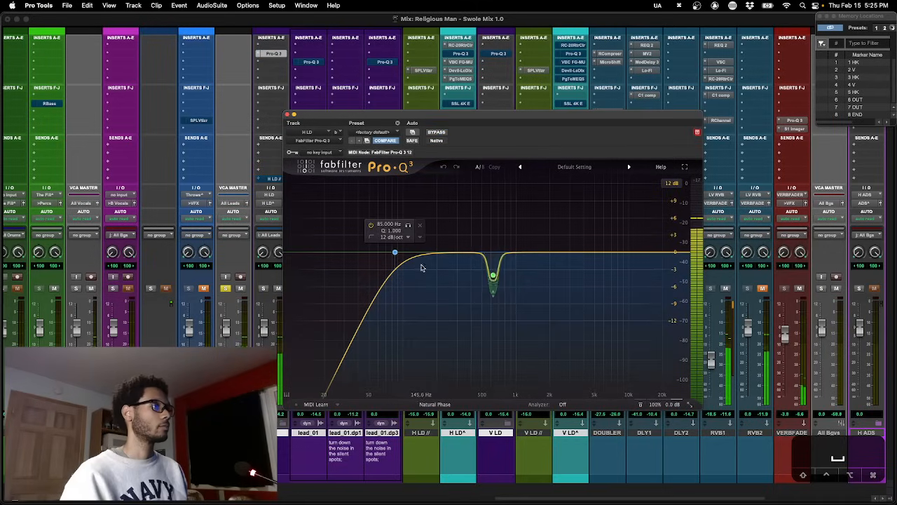
Audition the 625 Hz notch band in isolation, undo its frequency shift, and close the equalizer.
left_click(506, 311)
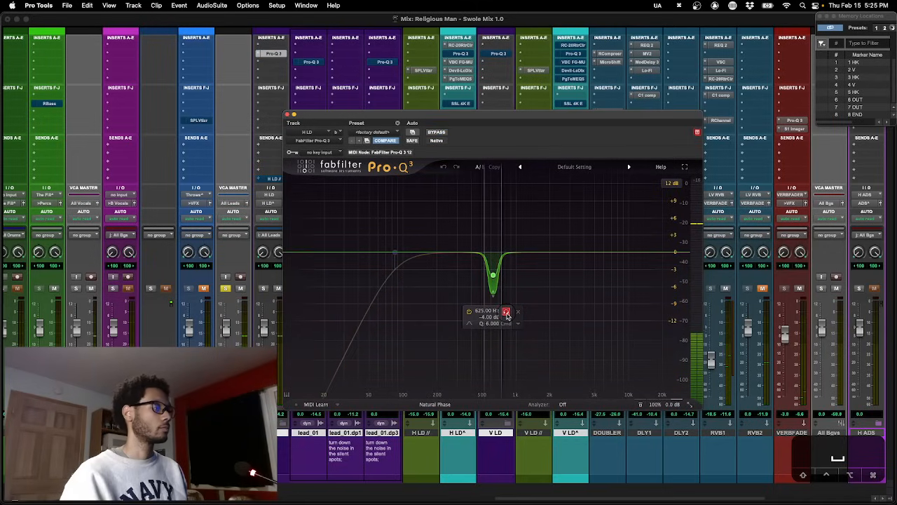
left_click(493, 275)
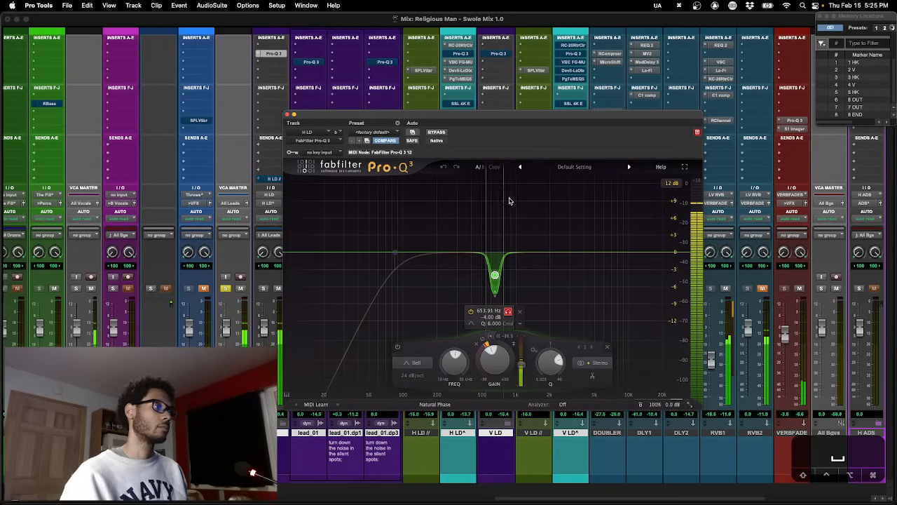
key("super+z")
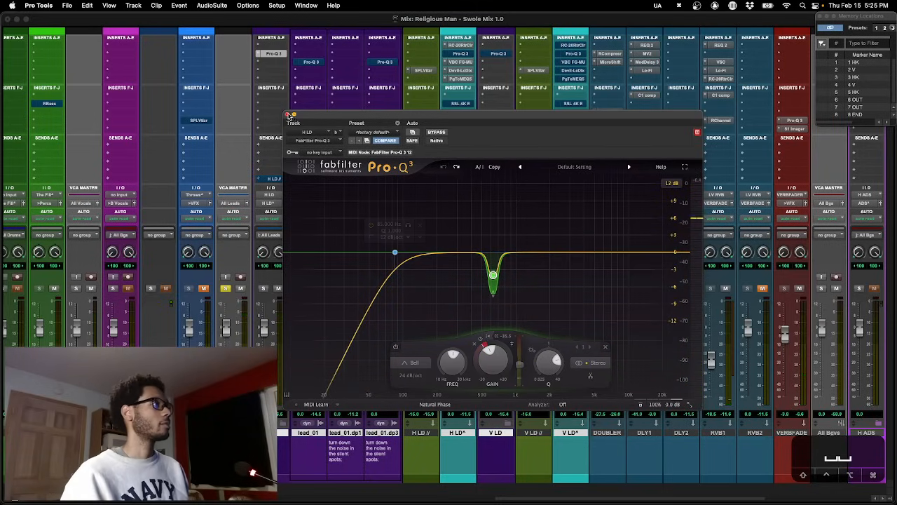
mouse_move(493, 276)
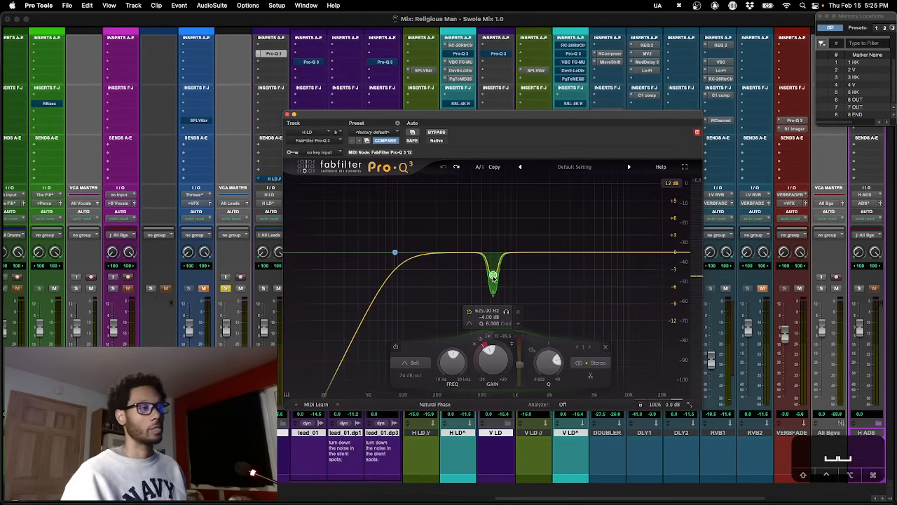
left_click(288, 114)
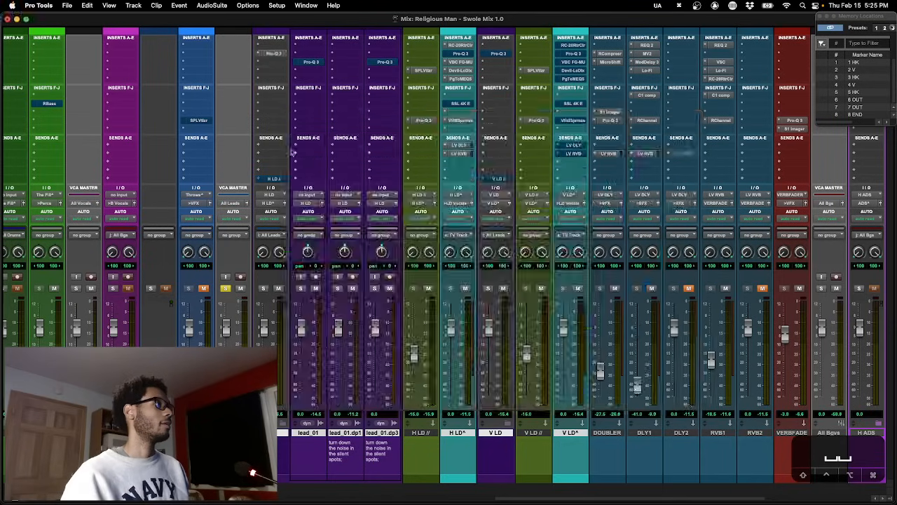
Open the Pro-Q 3 on the H LD^ track and compare it bypassed and active during playback, leaving it active.
left_click(460, 54)
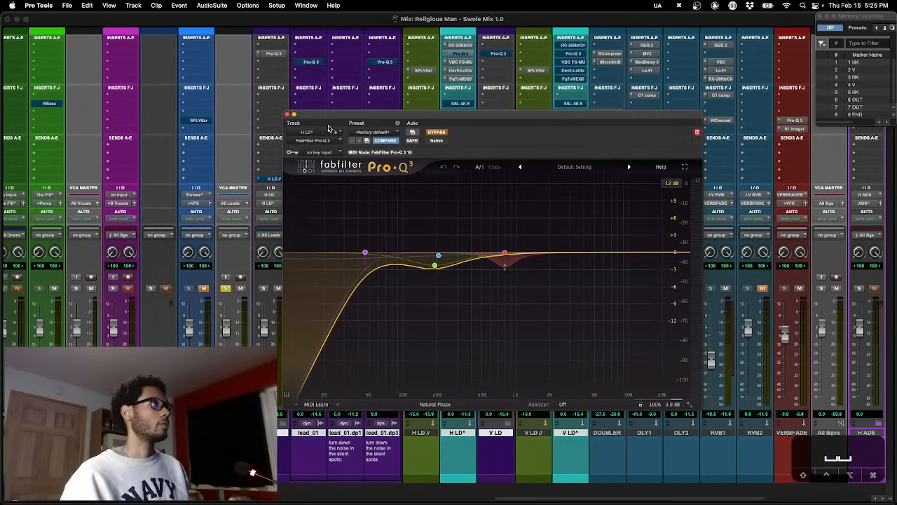
left_click_drag(377, 115, 409, 107)
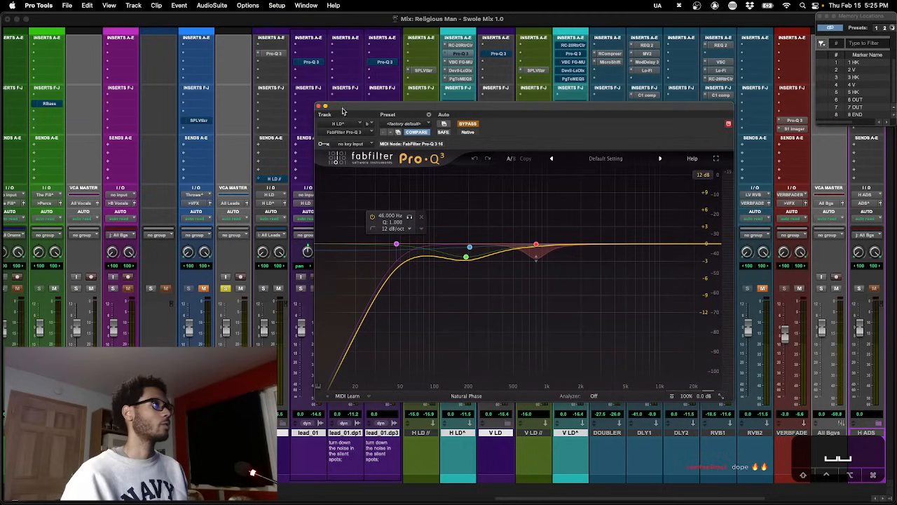
left_click_drag(342, 107, 353, 118)
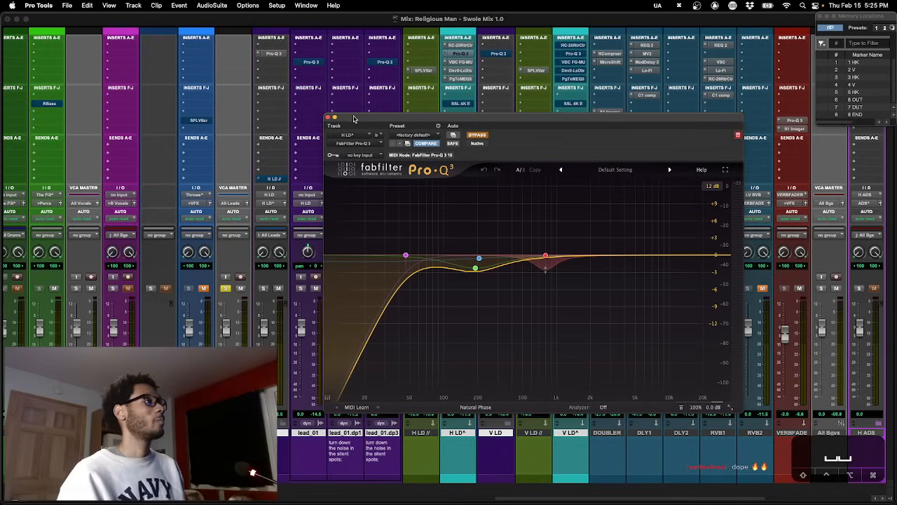
left_click_drag(354, 119, 375, 109)
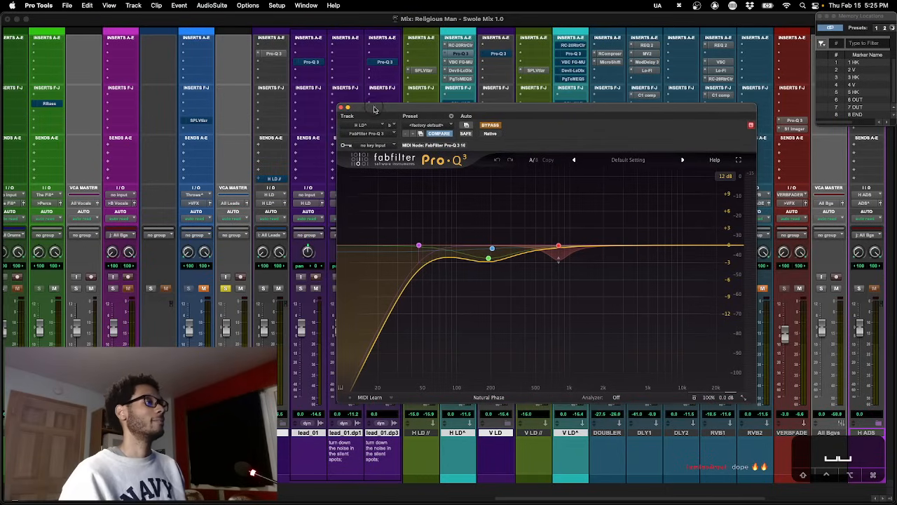
left_click(489, 125)
left_click(489, 125)
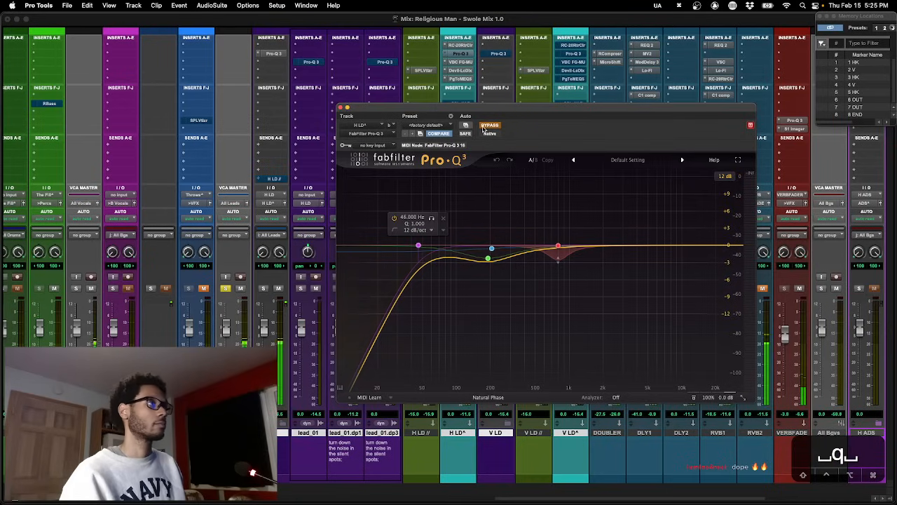
left_click(489, 126)
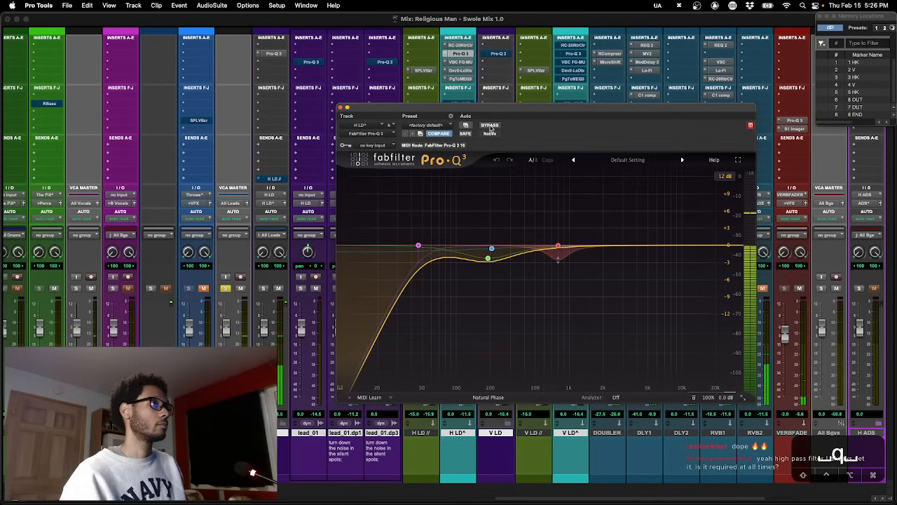
left_click(489, 126)
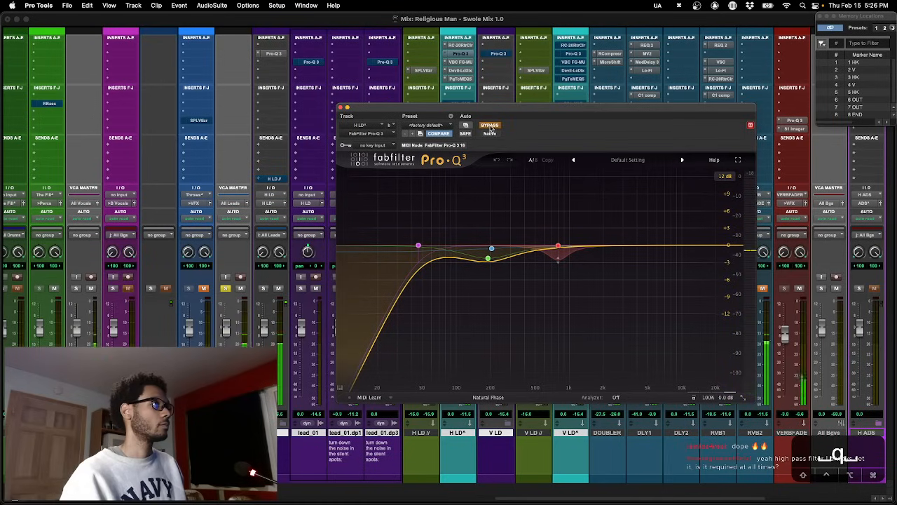
left_click(489, 126)
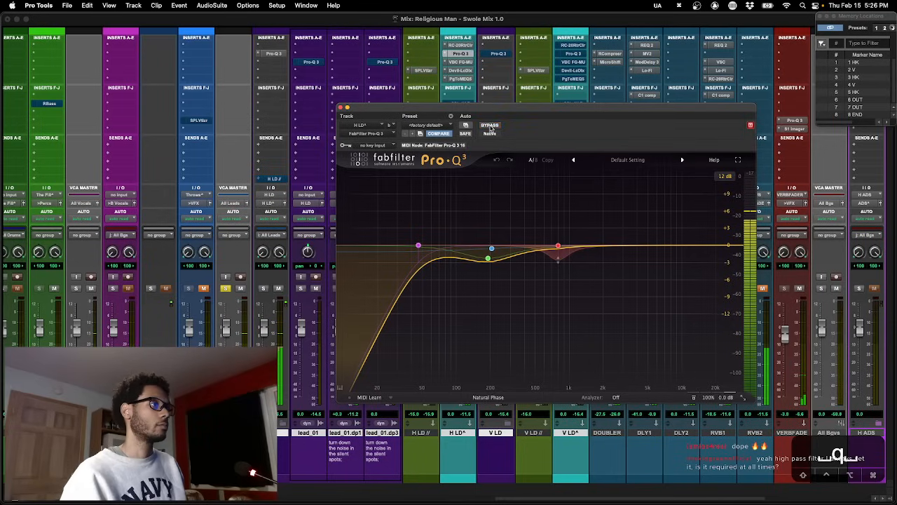
Examine the low-frequency bands and the dynamic bell band in the H LD^ equalizer.
mouse_move(481, 254)
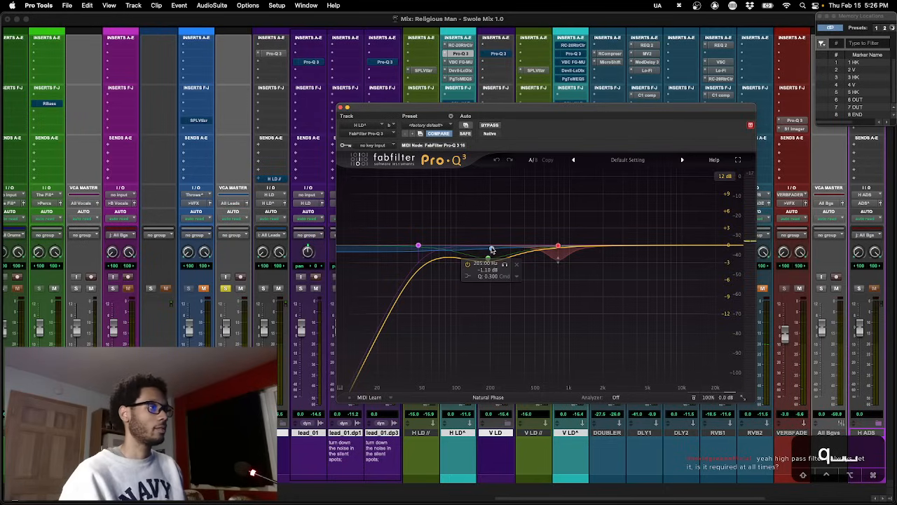
left_click(557, 247)
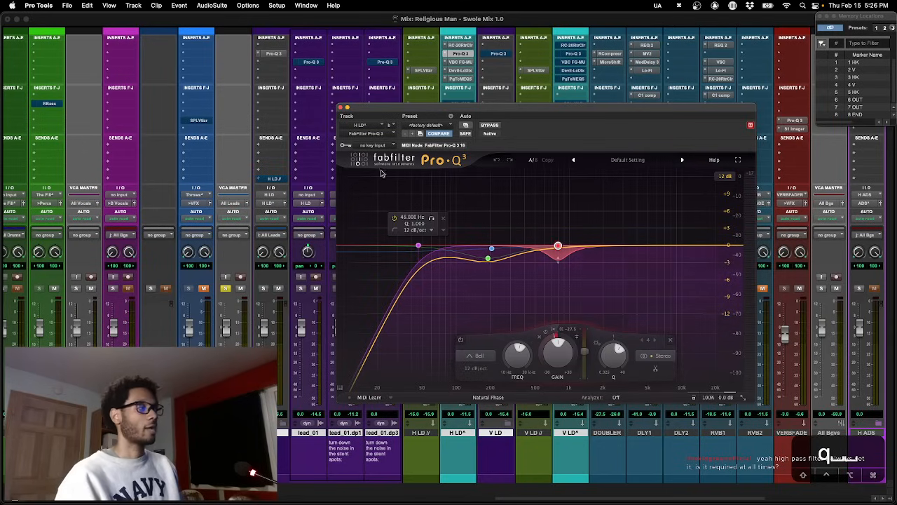
left_click_drag(368, 110, 355, 103)
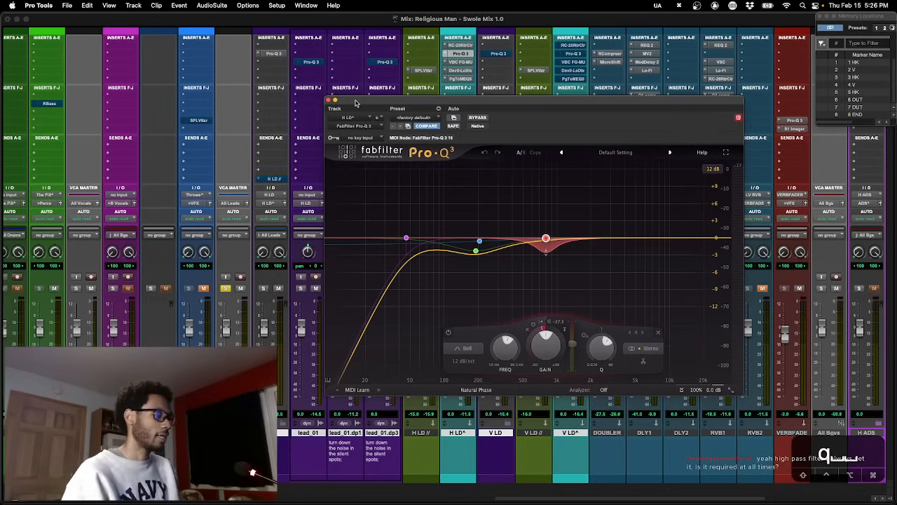
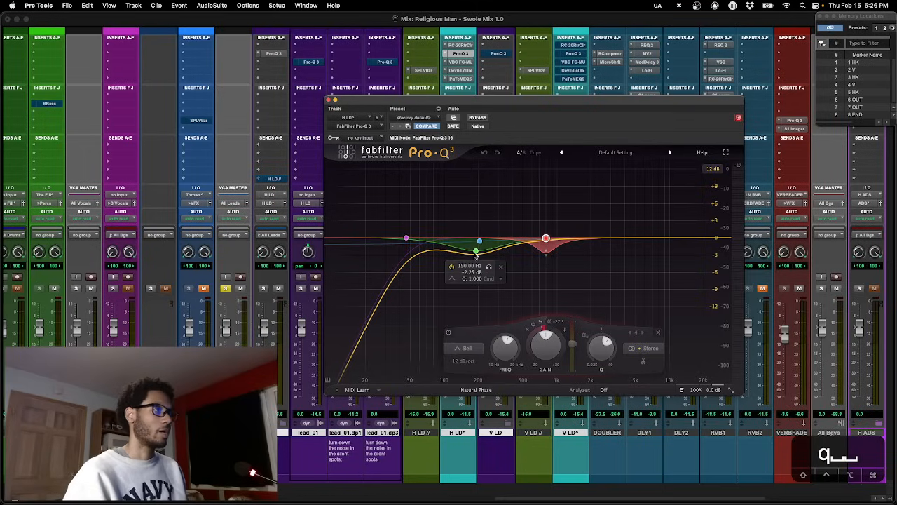
Compare the H LD^ Pro-Q 3 bypassed and active again during playback, leave it active, and close it.
left_click(478, 119)
key("space")
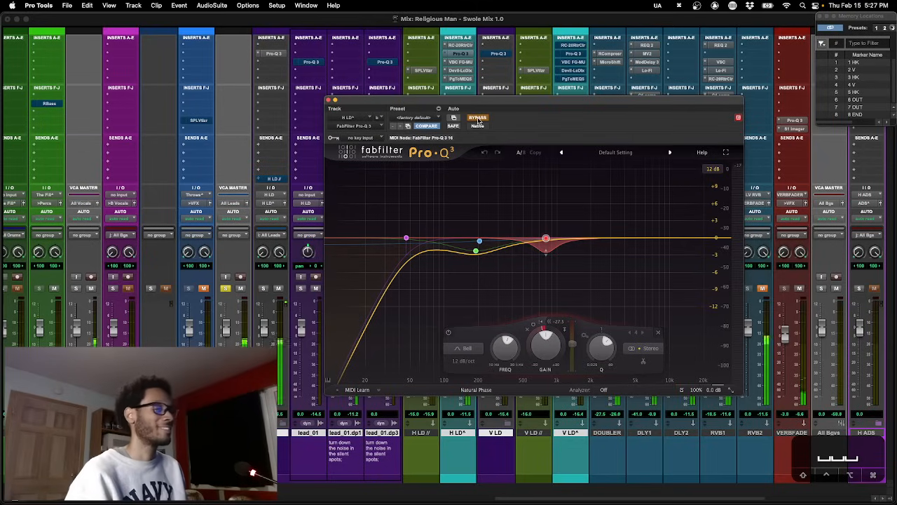
left_click(478, 118)
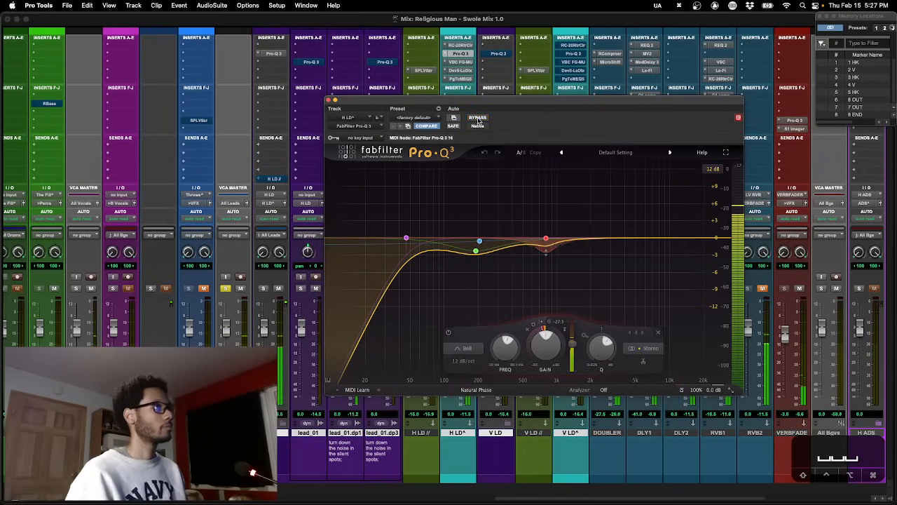
left_click(478, 118)
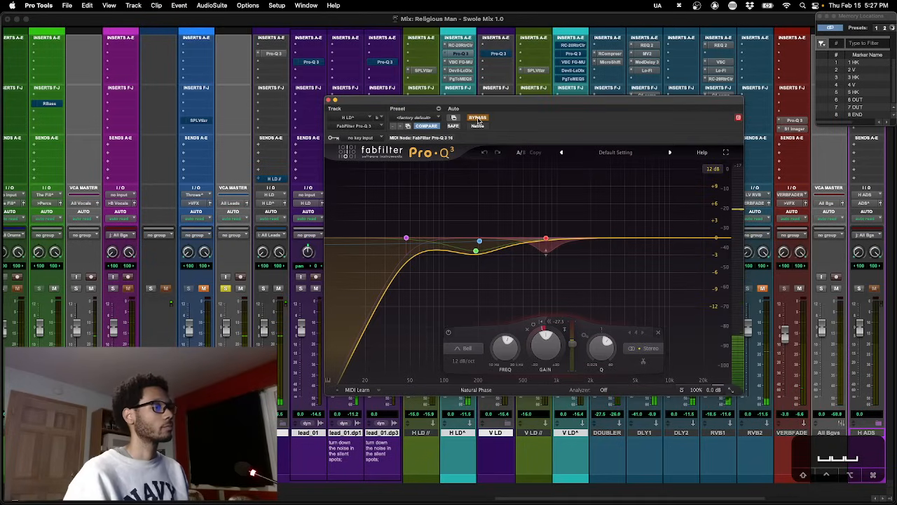
left_click(478, 118)
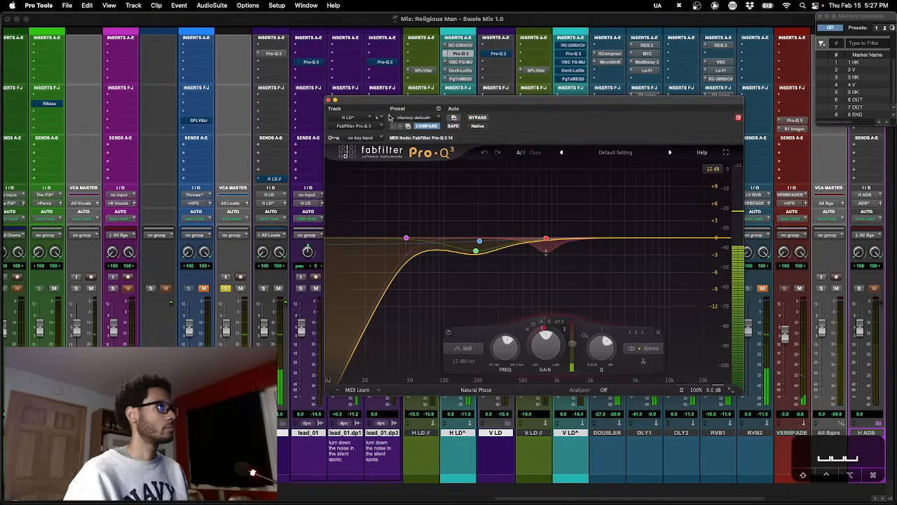
left_click(458, 56)
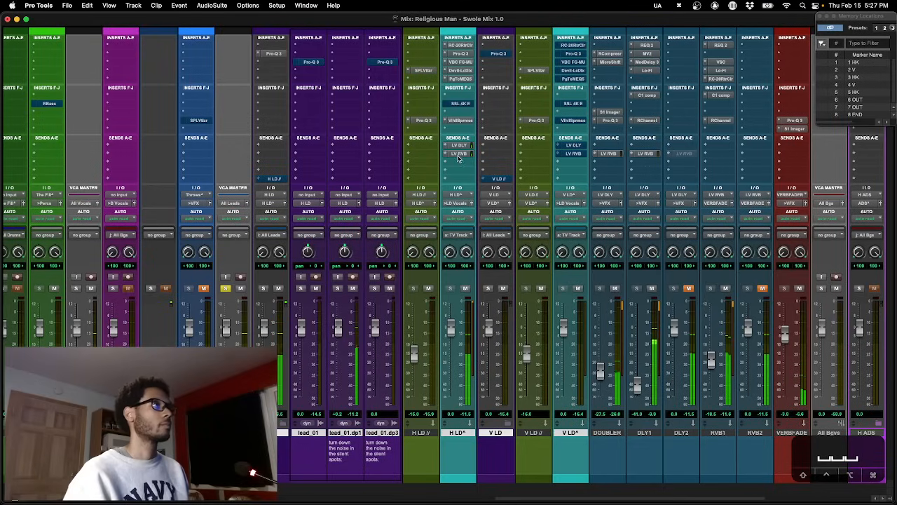
Open the SSL 4K E channel strip on H LD^ and compare it bypassed and active during playback, leaving it active.
left_click(459, 104)
left_click_drag(495, 106, 495, 92)
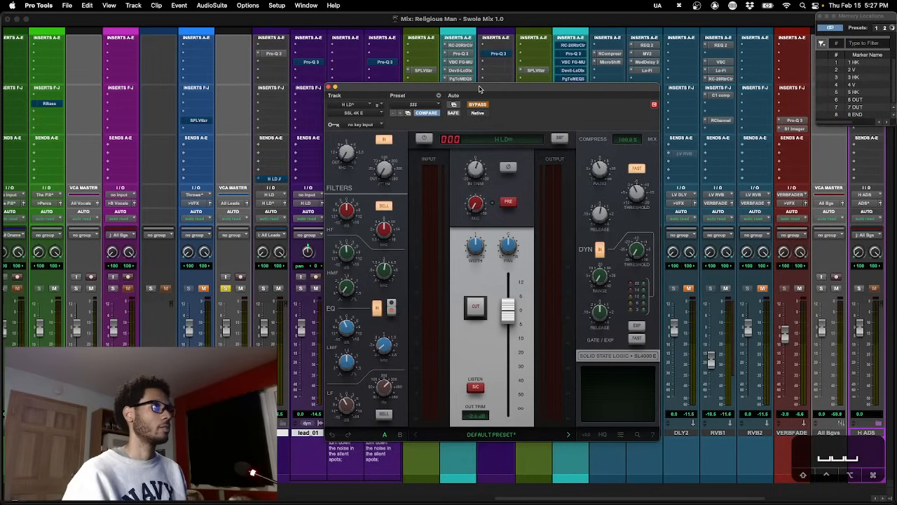
left_click_drag(480, 93, 477, 89)
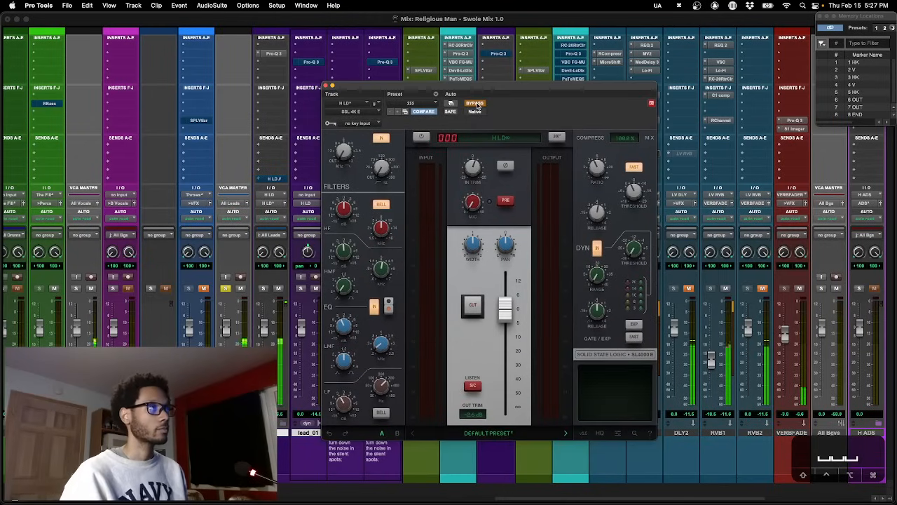
left_click(476, 104)
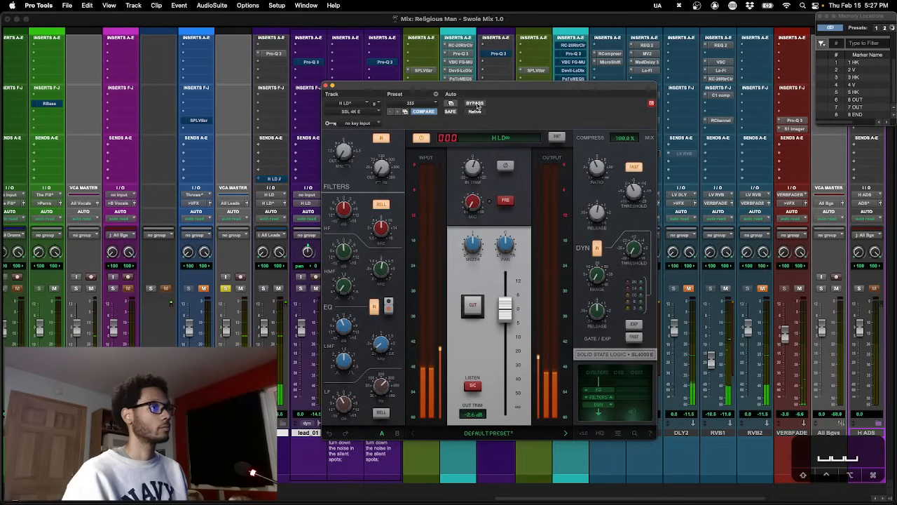
left_click(476, 104)
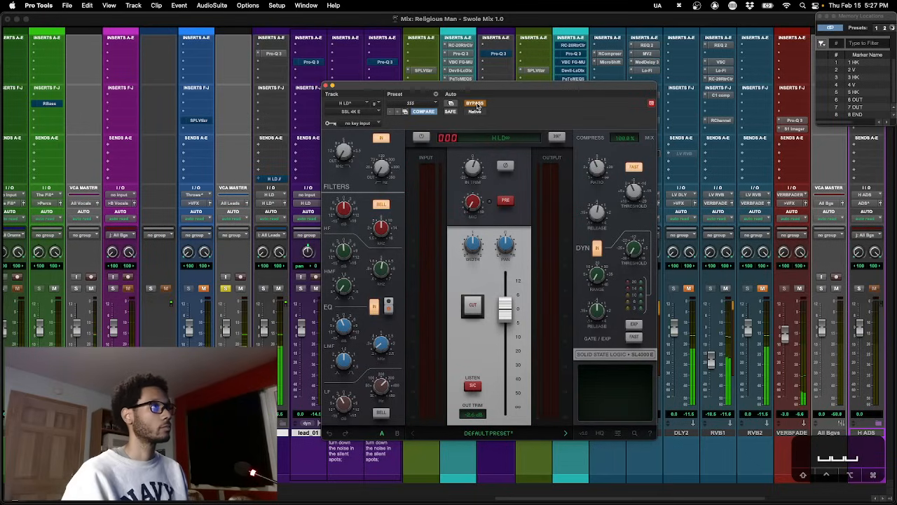
left_click(476, 103)
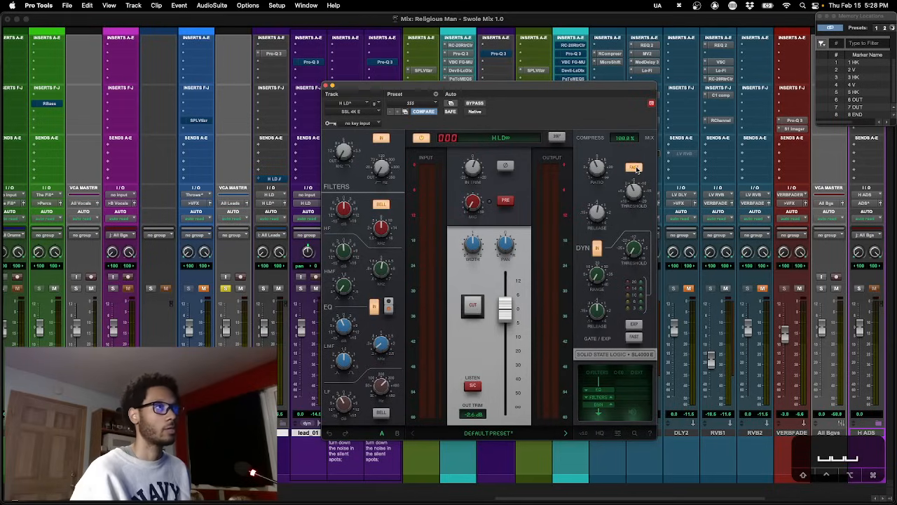
mouse_move(634, 194)
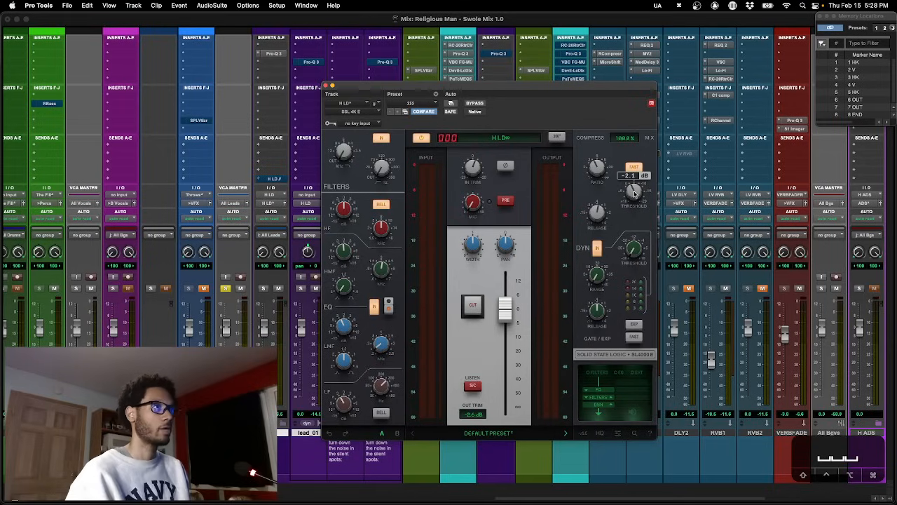
Examine the compressor settings in the SSL 4K E on the H LD^ track and close the plug-in.
mouse_move(595, 217)
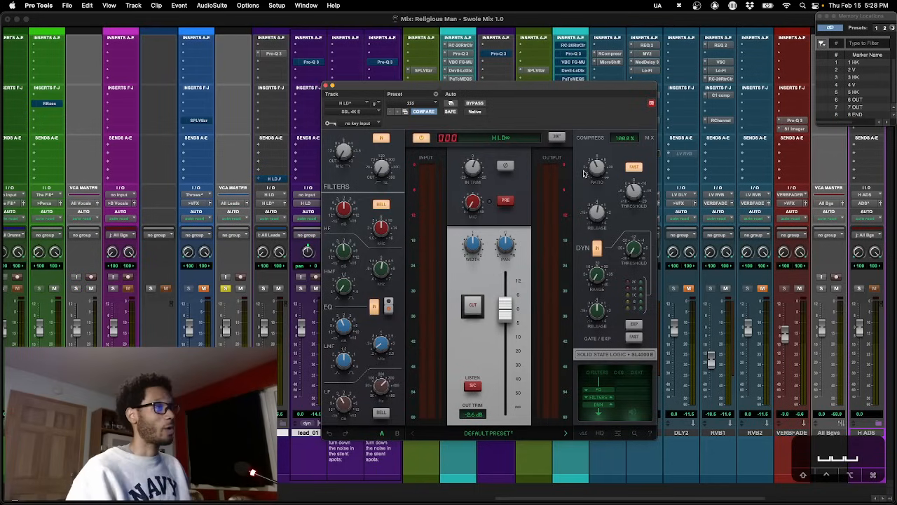
left_click_drag(546, 89, 546, 104)
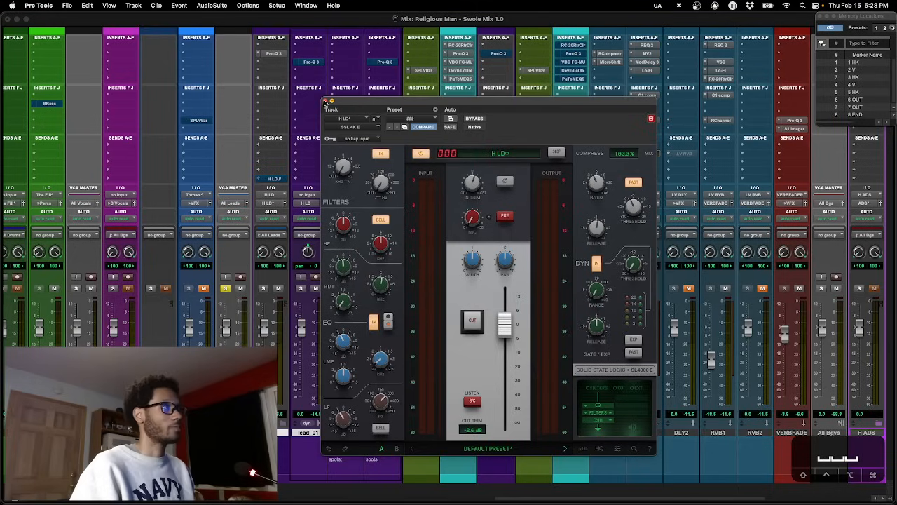
left_click(325, 102)
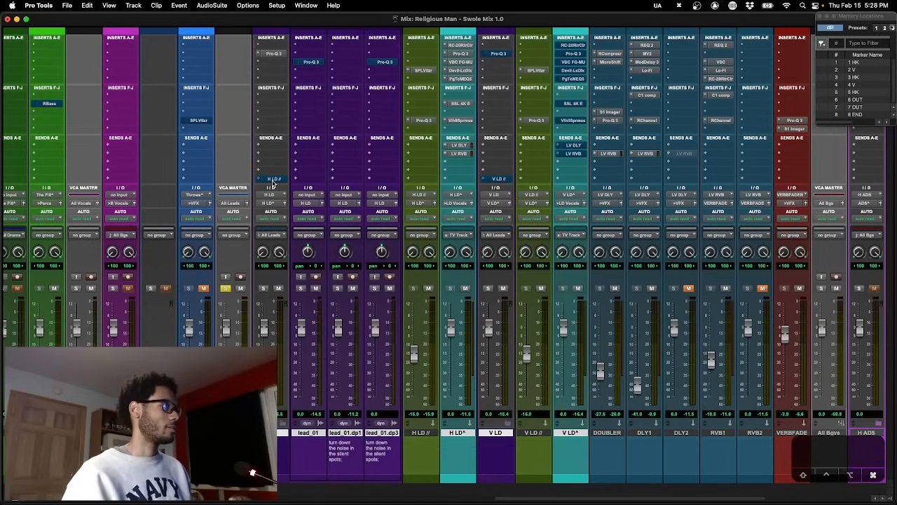
Re-enable the H LD // send on the H LD track and open the SPL Vitalizer MK2-T on the H LD // track.
left_click(423, 71)
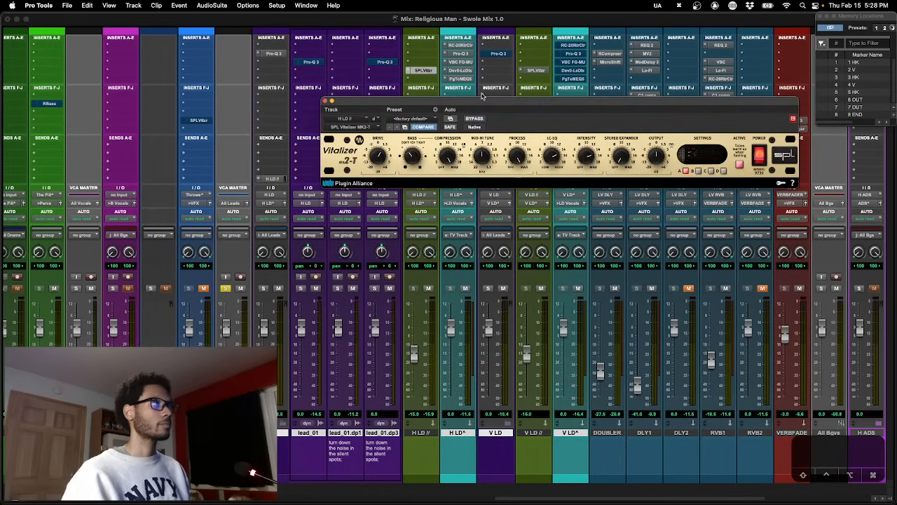
left_click_drag(482, 103, 451, 127)
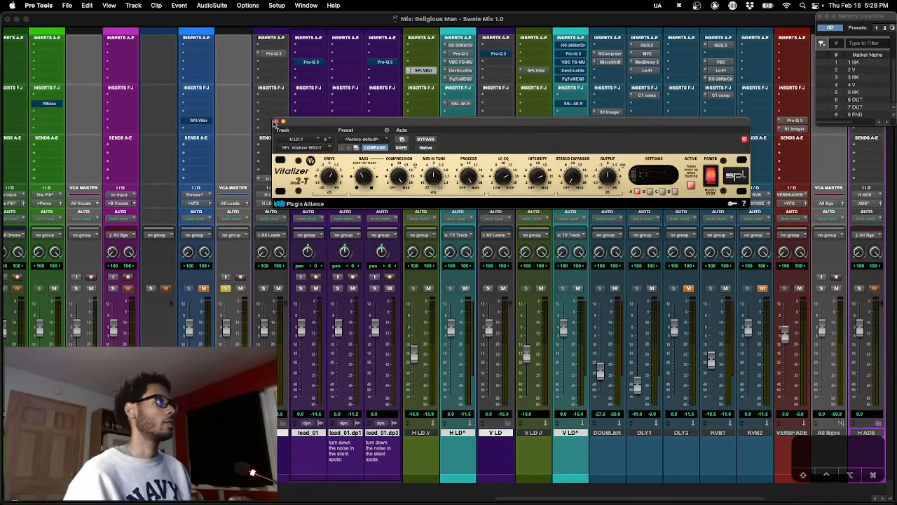
left_click_drag(313, 127, 294, 137)
Compare the H LD // track muted and unmuted during playback, leave it unmuted, and close its Vitalizer.
left_click(429, 289)
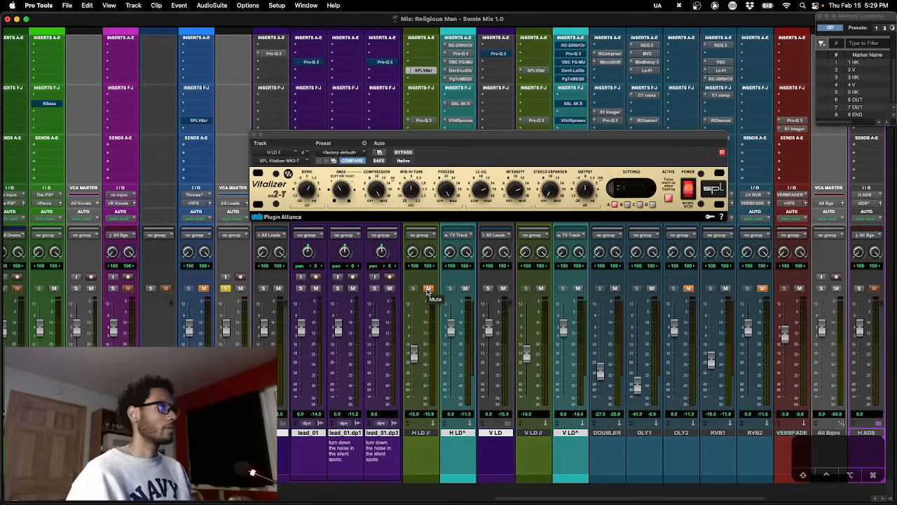
key("space")
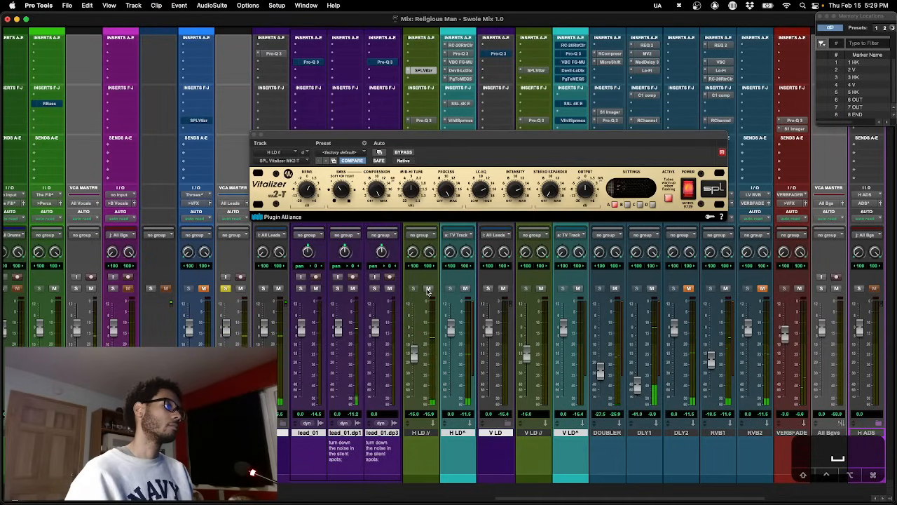
left_click(428, 288)
left_click(428, 288)
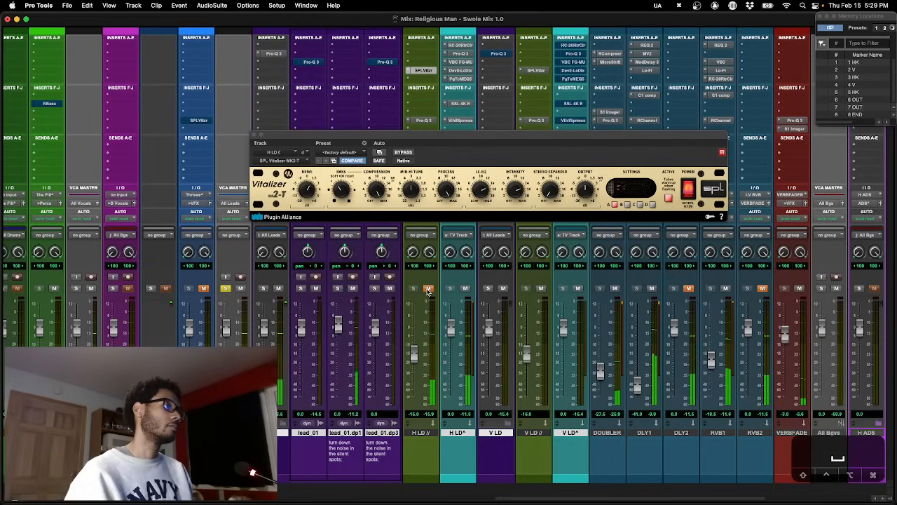
key("space")
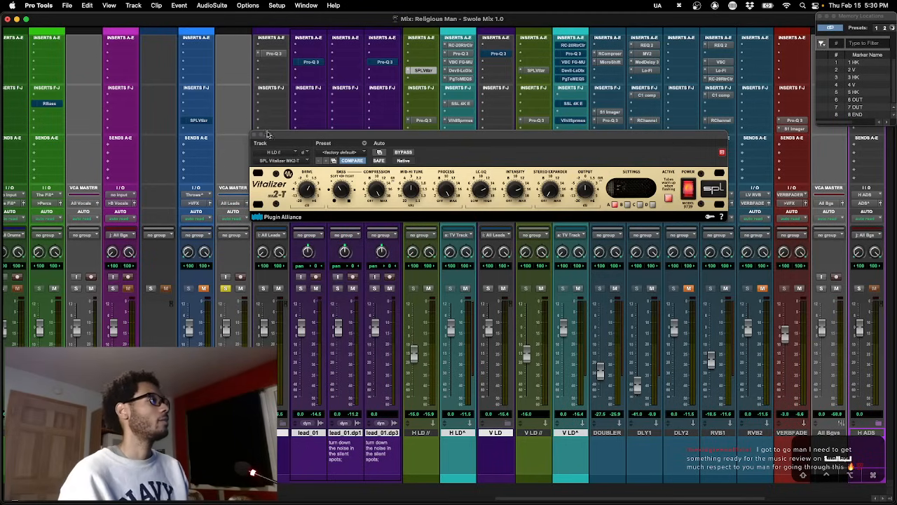
left_click_drag(282, 137, 279, 150)
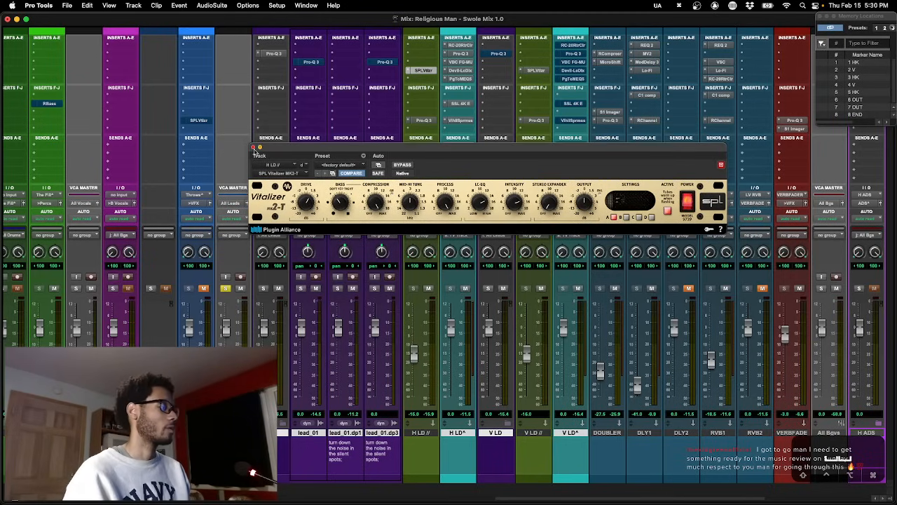
left_click(253, 150)
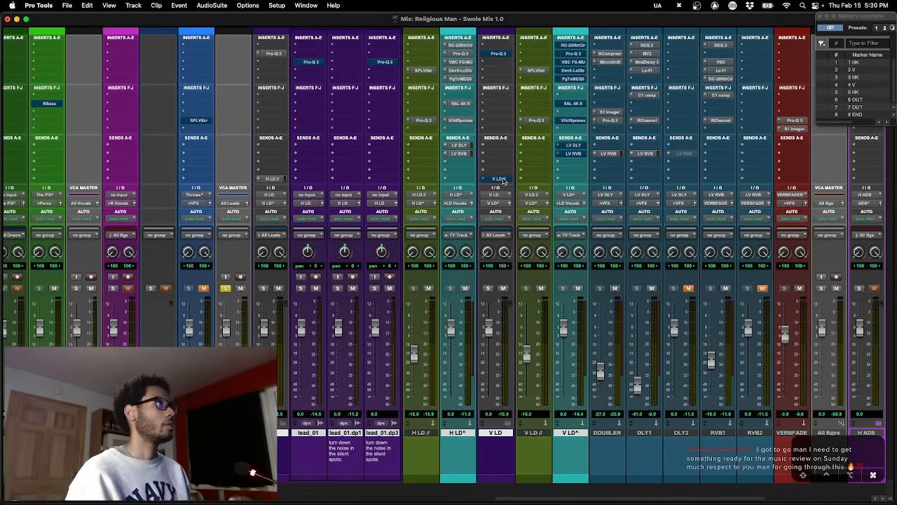
Open the Pro-Q 3 on lead_01, show the Edit window, and clear the timeline selection with the cursor at bar 3.
left_click(311, 62)
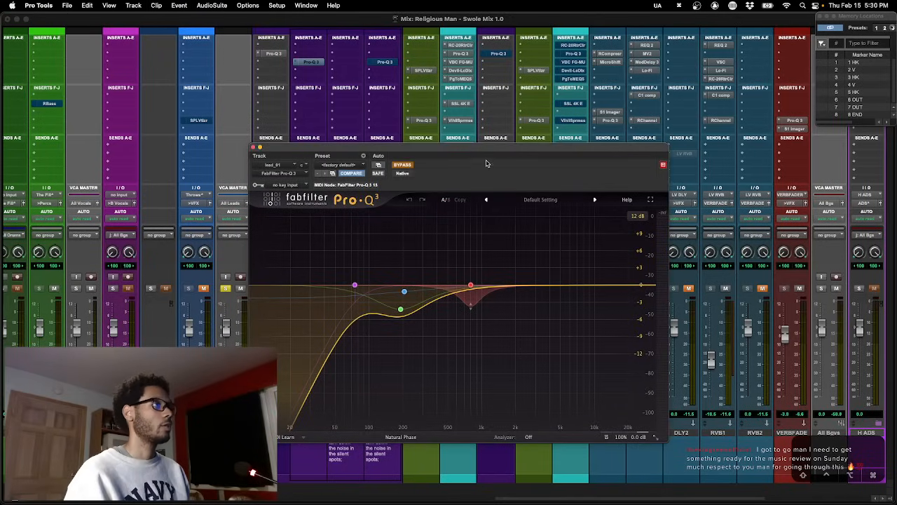
left_click_drag(489, 153, 556, 142)
key("super+equal")
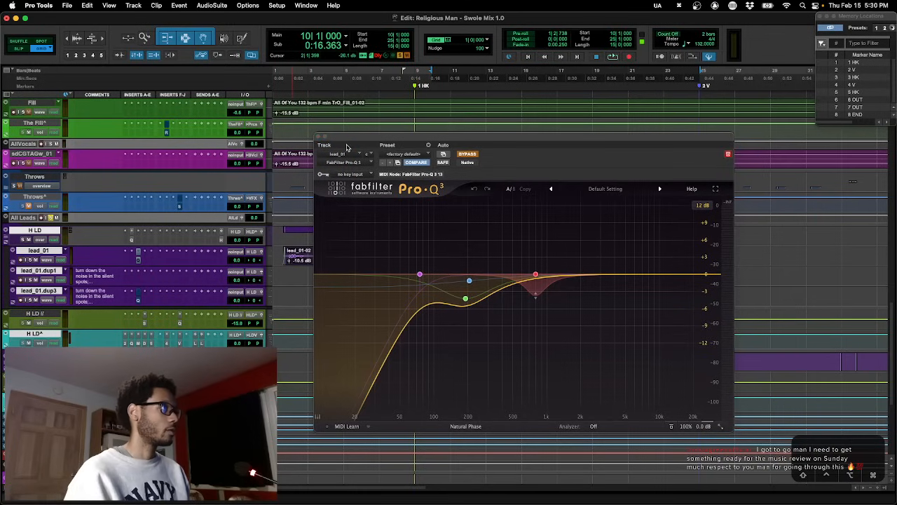
left_click_drag(354, 142, 529, 147)
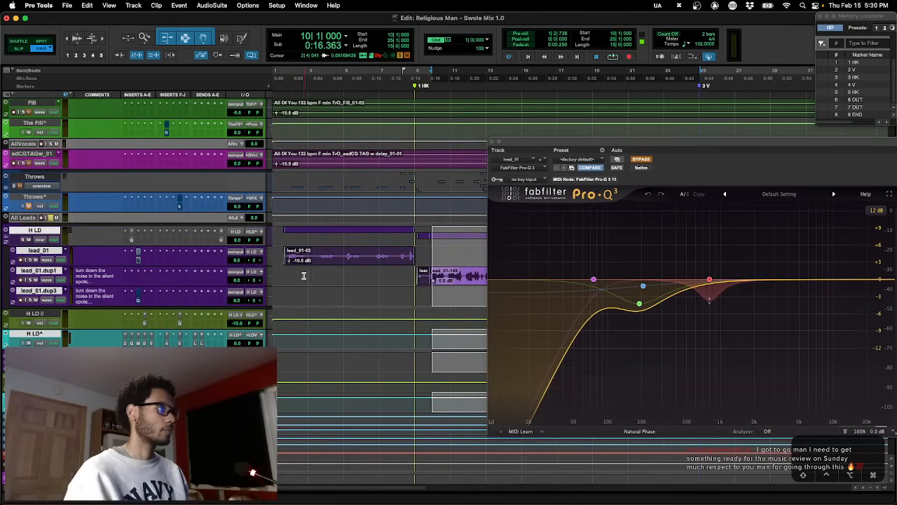
left_click(304, 276)
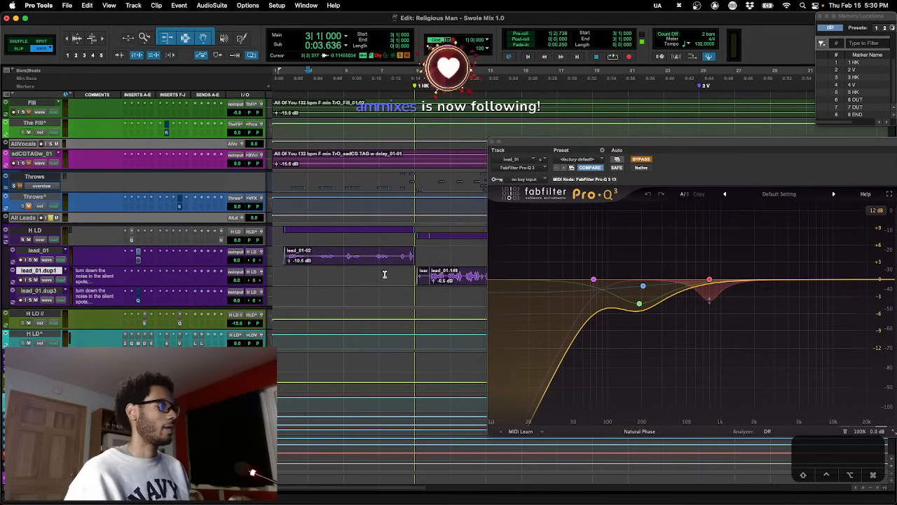
Switch to the Twitch Stream Manager in Firefox to read the chat and activity feed, and return to Pro Tools.
mouse_move(323, 495)
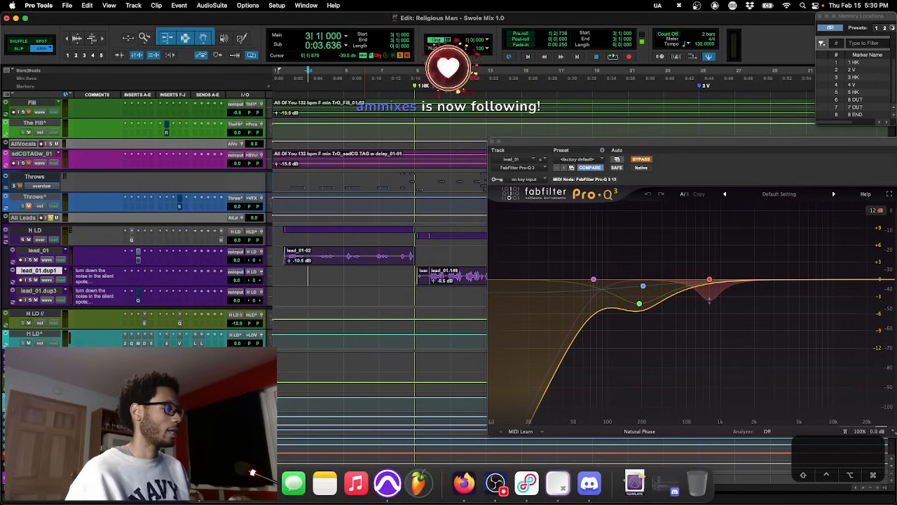
left_click(464, 482)
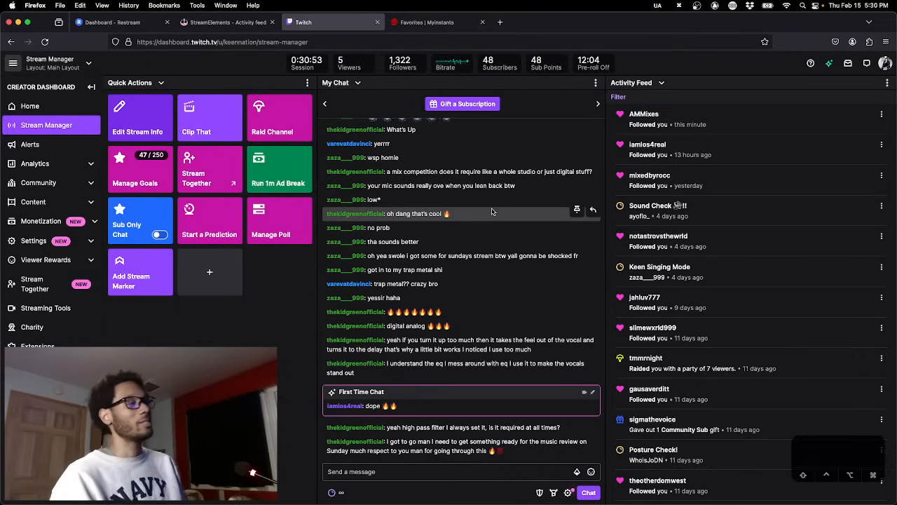
mouse_move(469, 500)
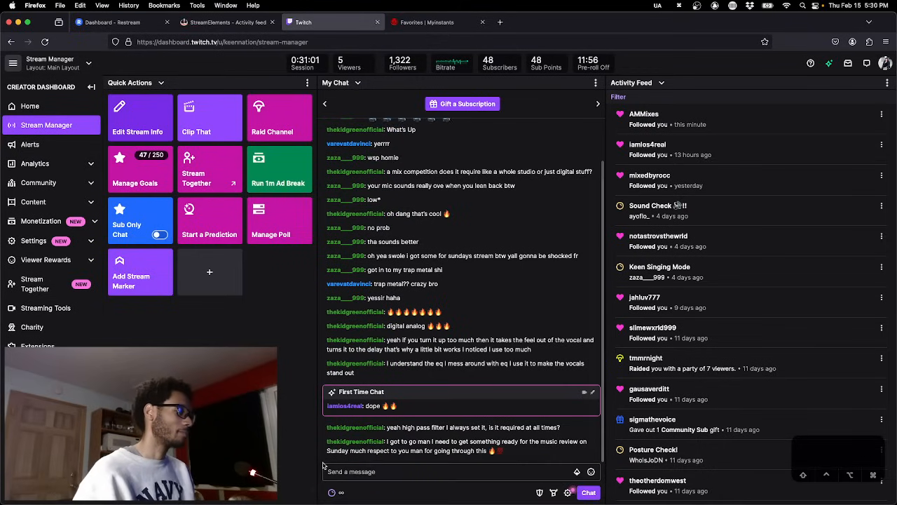
mouse_move(324, 502)
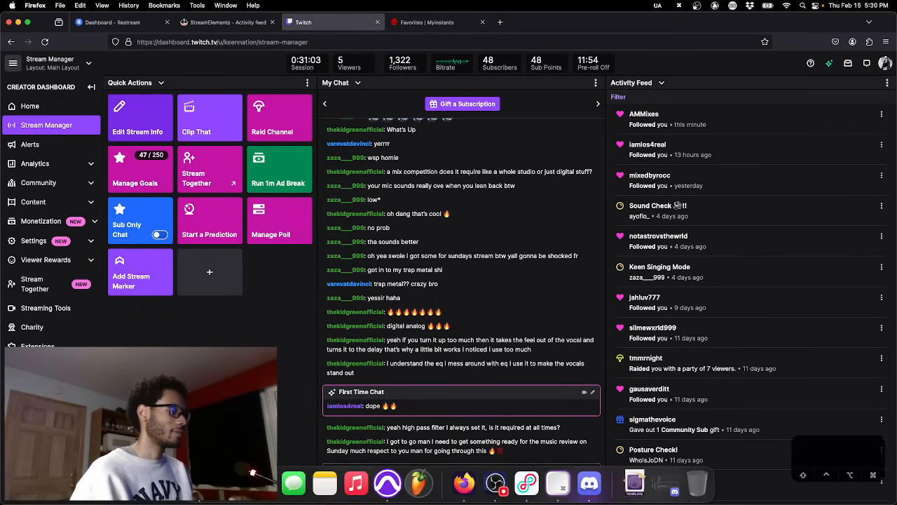
left_click(388, 491)
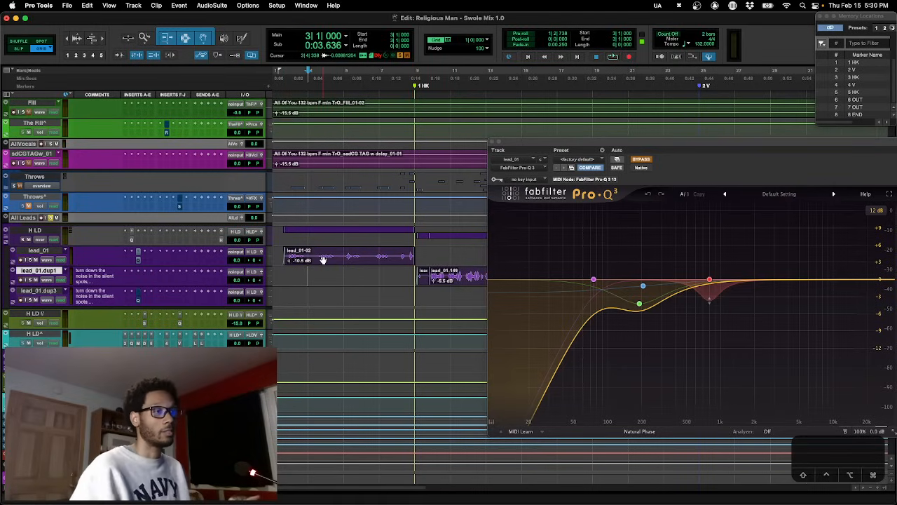
Examine the 75 Hz low-cut band and the 800 Hz dynamic band in the lead_01 equalizer.
mouse_move(593, 278)
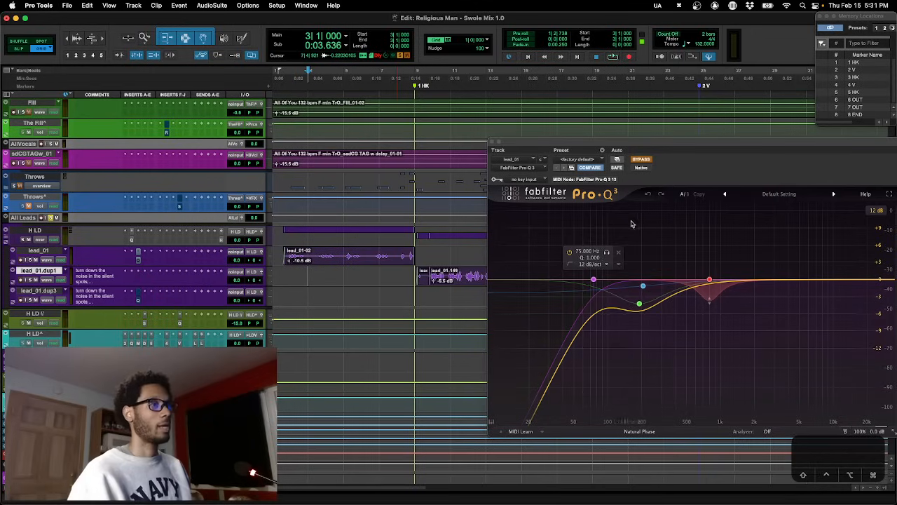
mouse_move(706, 294)
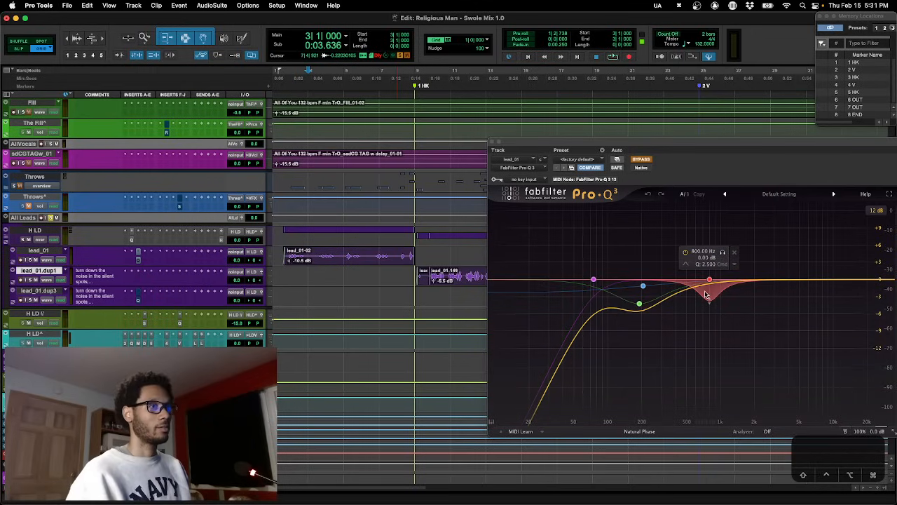
mouse_move(560, 307)
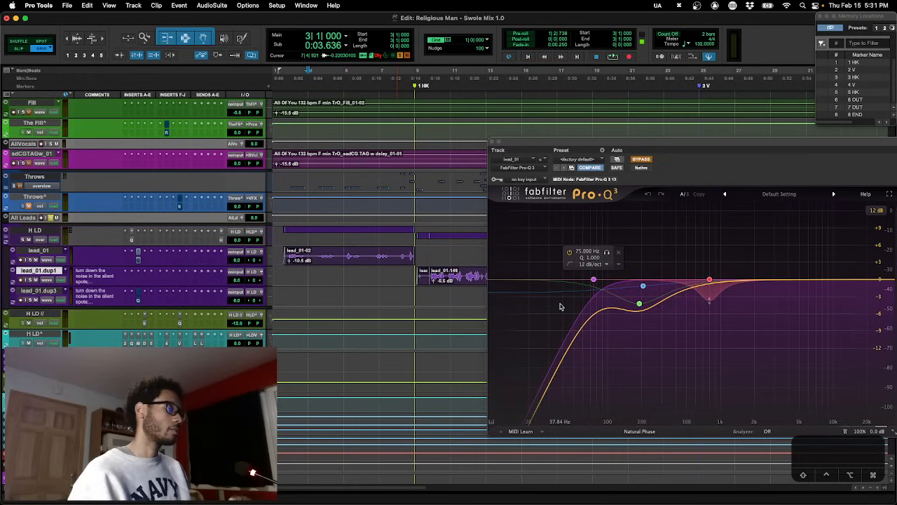
Select a phrase in the lead_01-02 clip, compare the Pro-Q 3 bypassed and active during playback, leave it active, and close it.
left_click(301, 263)
left_click_drag(315, 254, 363, 258)
key("space")
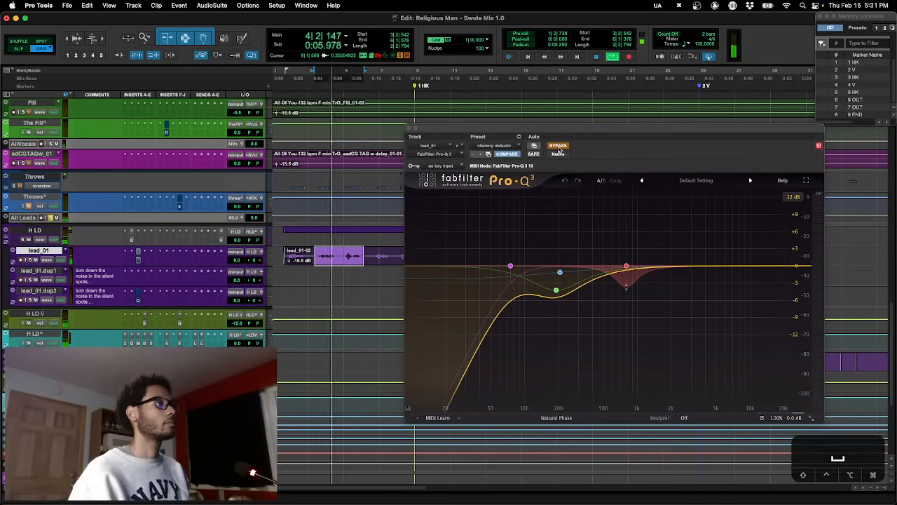
left_click(558, 146)
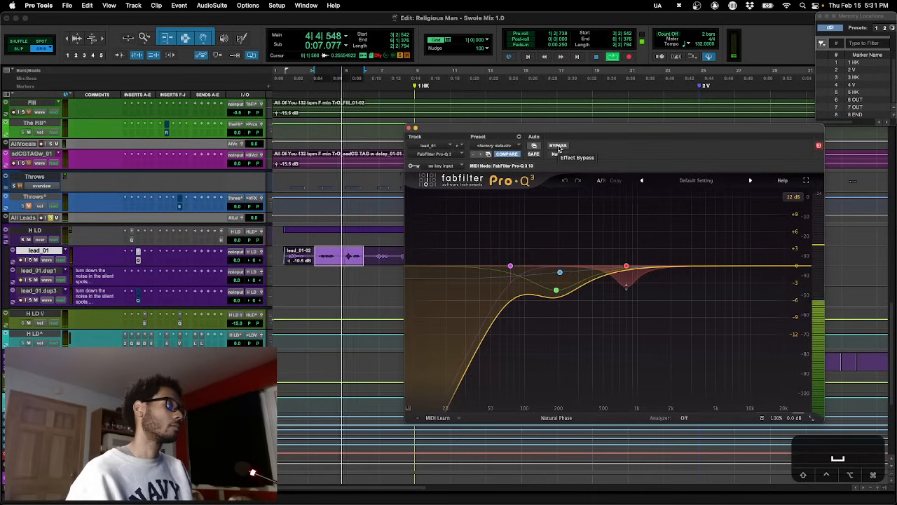
left_click(558, 146)
left_click(558, 146)
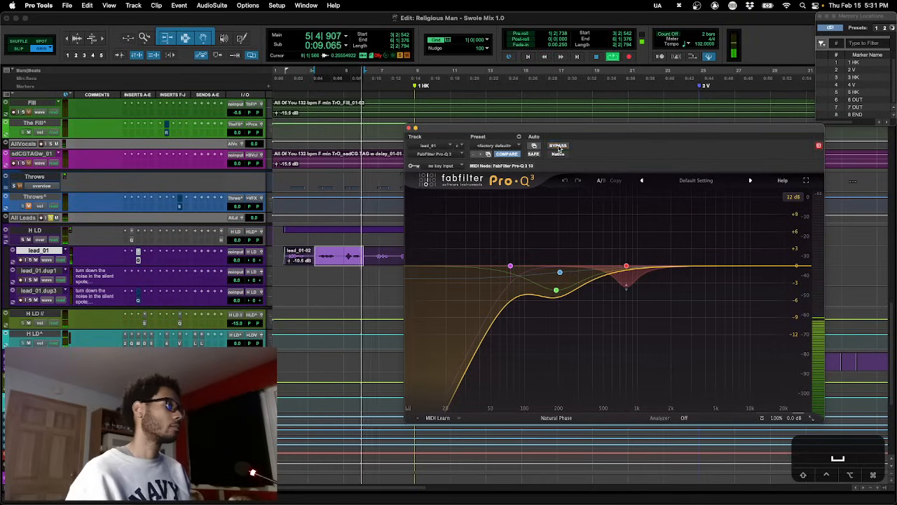
key("space")
left_click(410, 129)
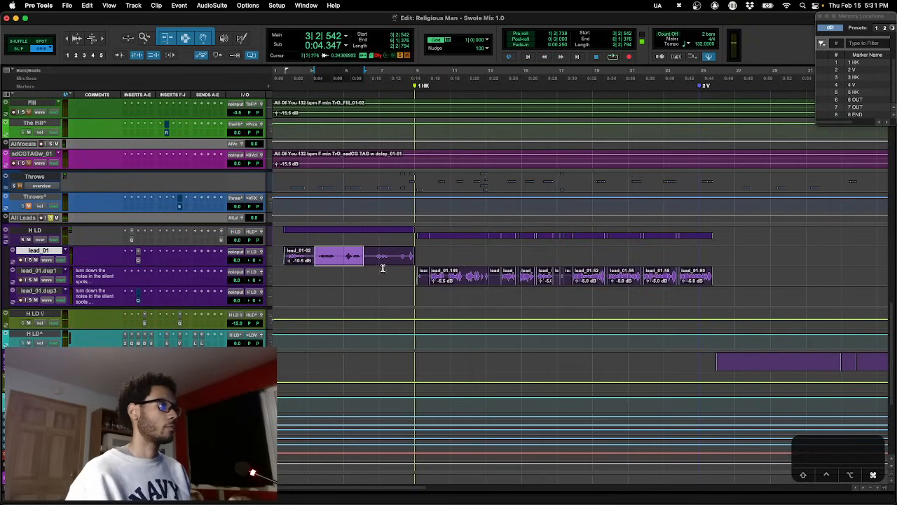
Play the lead_01.dup1 vocal from bar 6 into the first hook and stop playback.
left_click(369, 271)
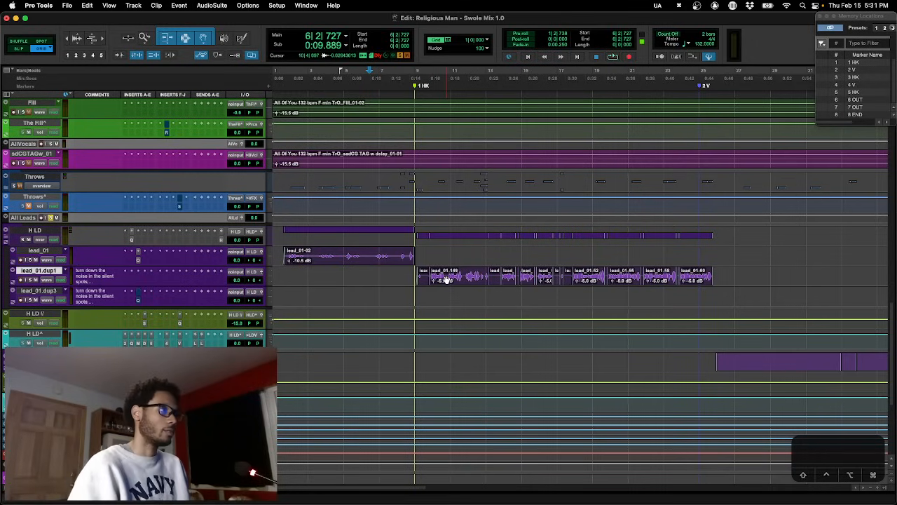
key("space")
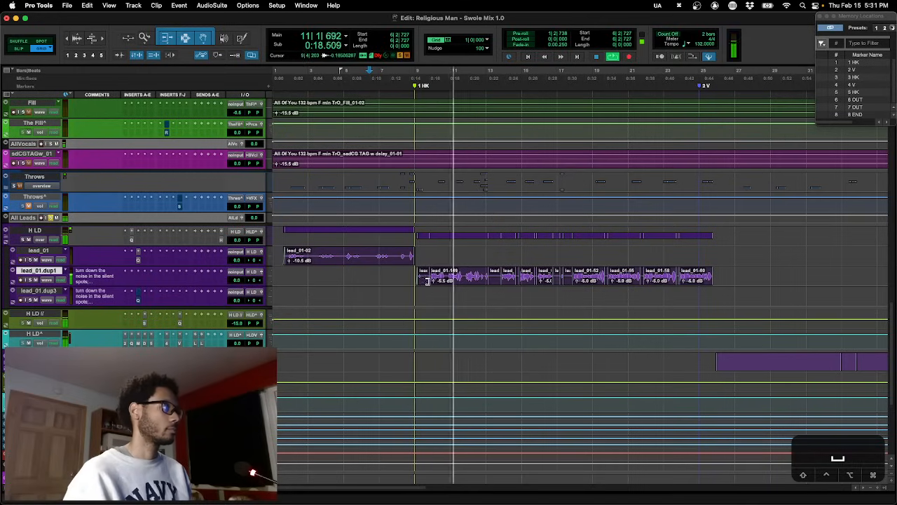
key("space")
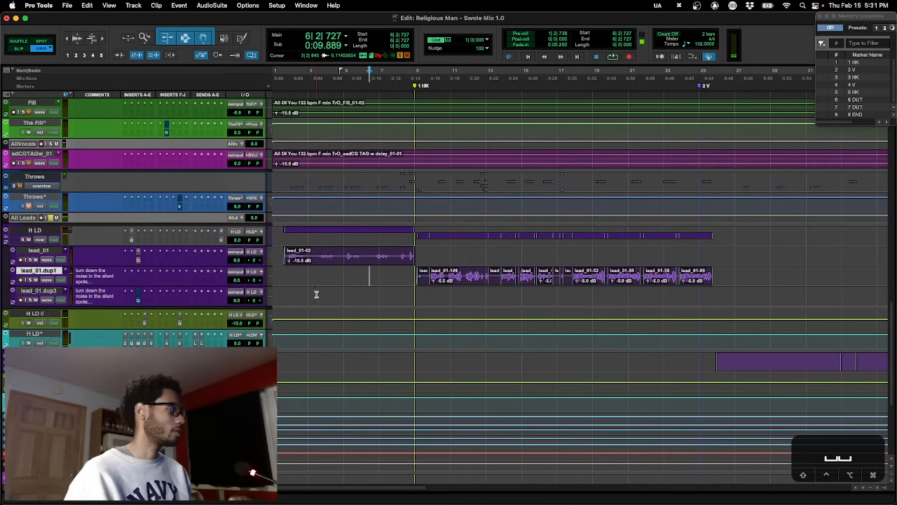
Re-enable the Pro-Q 3 on lead_01.dup3, view its equalizer curve, and close it.
left_click(138, 301)
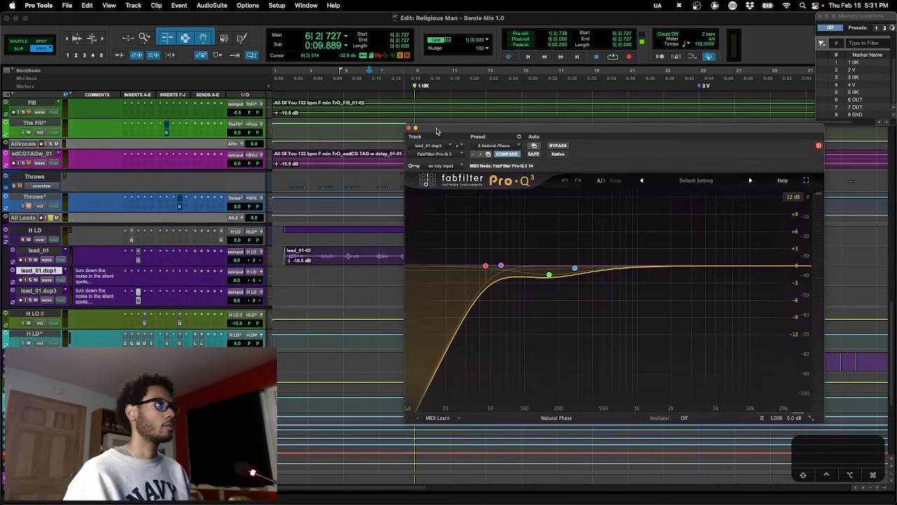
left_click_drag(436, 131, 386, 130)
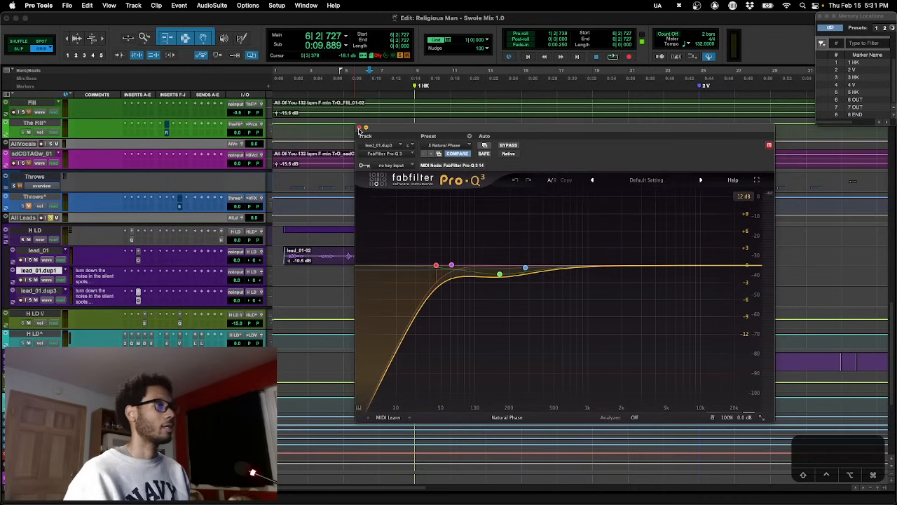
left_click(359, 129)
Locate the lead_01.dup3 clips on the full song timeline and return to the Mix window.
scroll(461, 290, "right", 3)
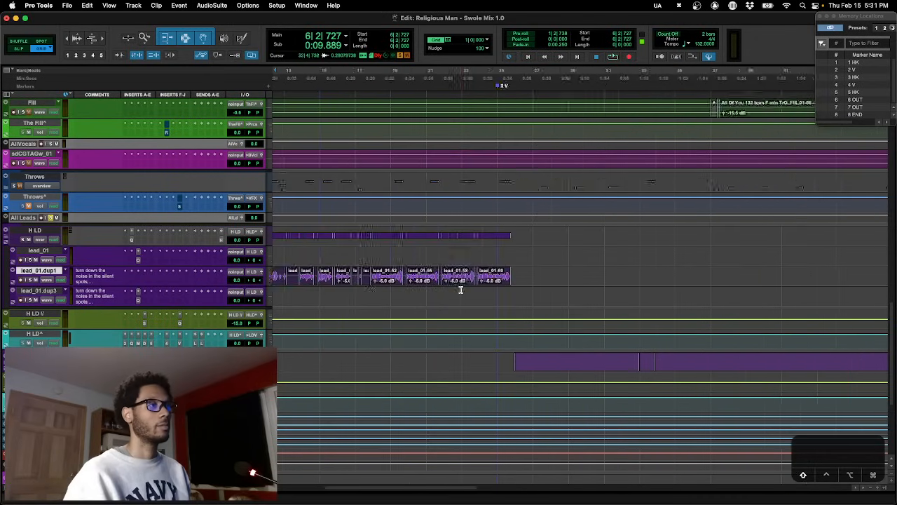
scroll(460, 290, "down", 3)
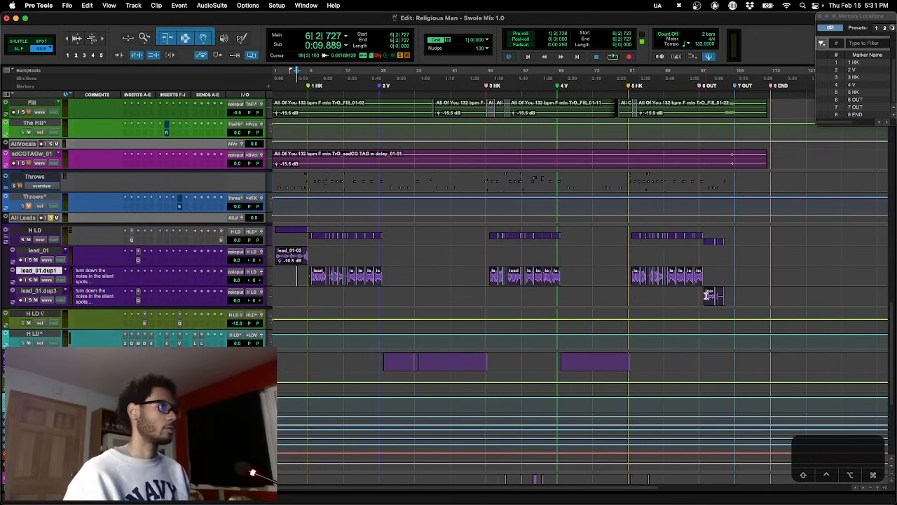
key("super+equal")
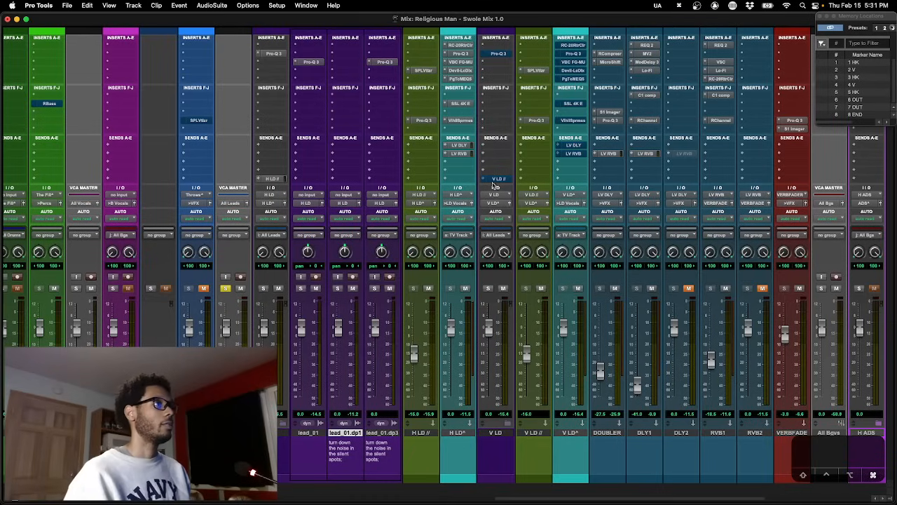
Re-enable the bypassed V LD^ inserts and V LD's Pro-Q 3 and send, compare V LD's Pro-Q 3 with H LD's, and close it.
left_click(576, 49, "ctrl+shift+super")
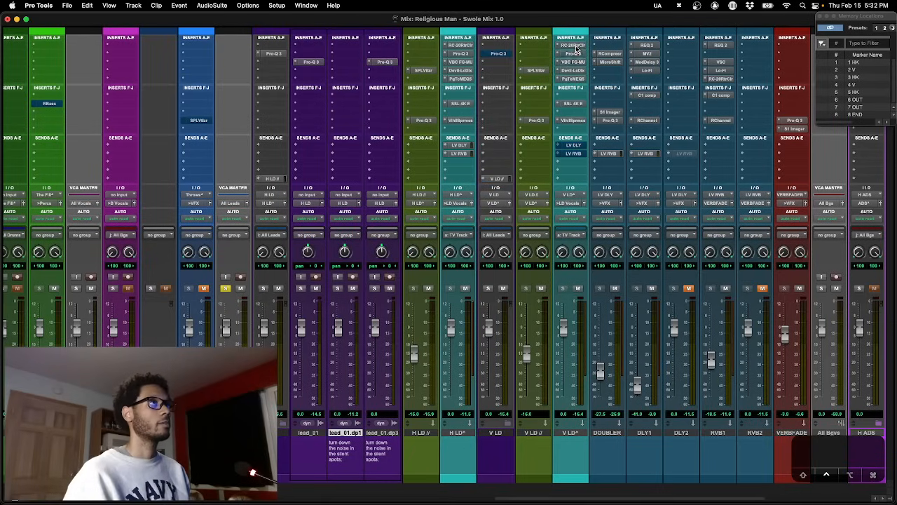
left_click(498, 54)
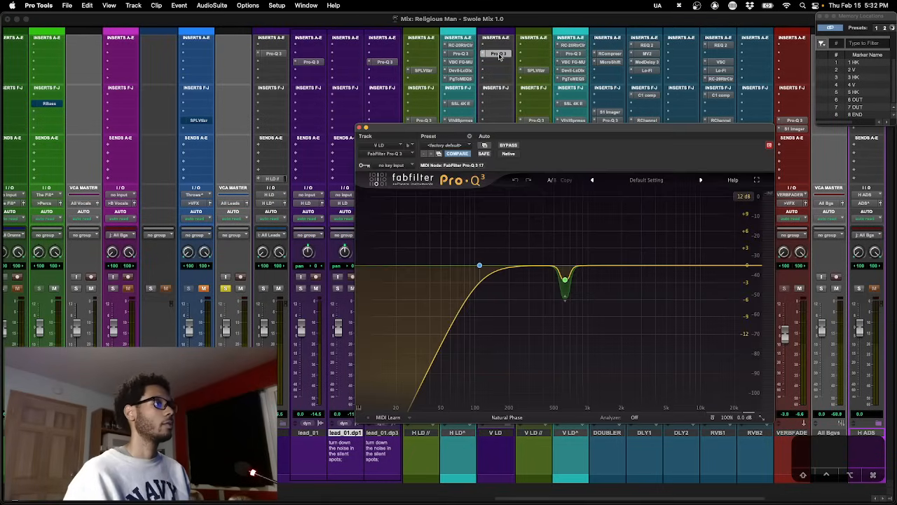
left_click_drag(394, 131, 325, 134)
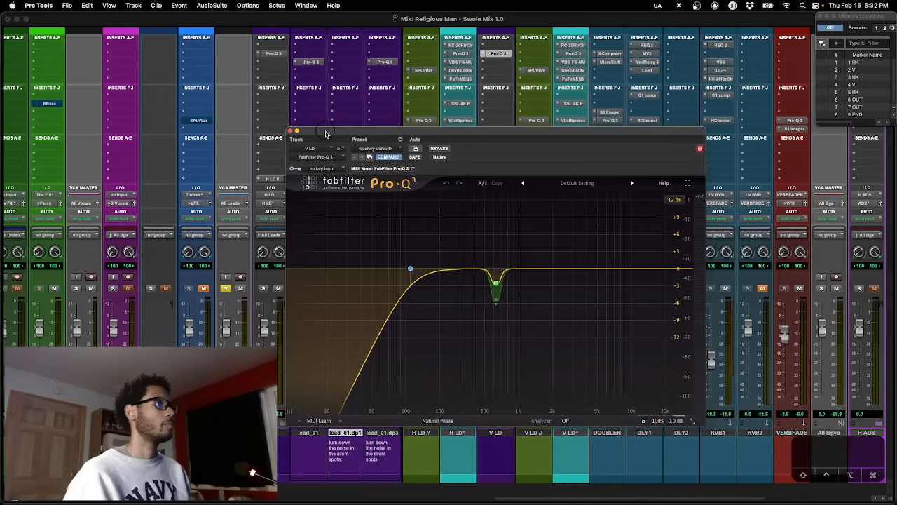
left_click(268, 54)
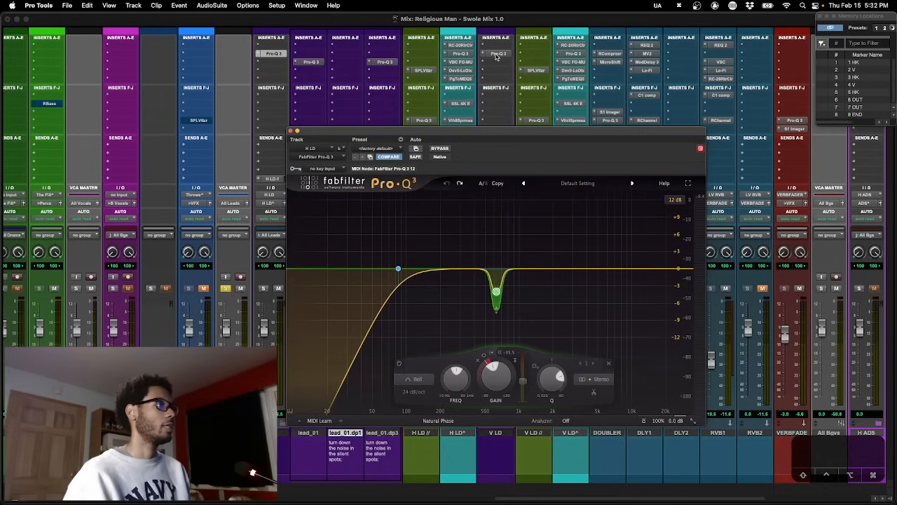
left_click(496, 55)
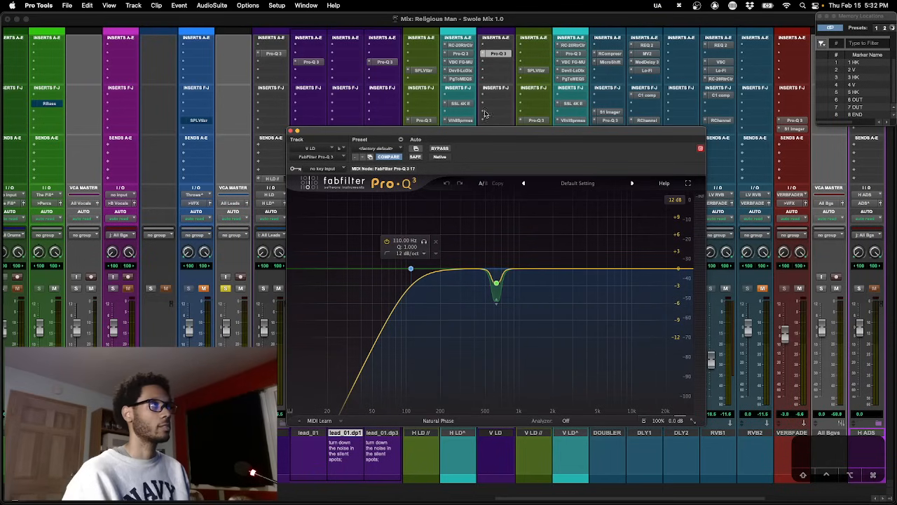
left_click(497, 54)
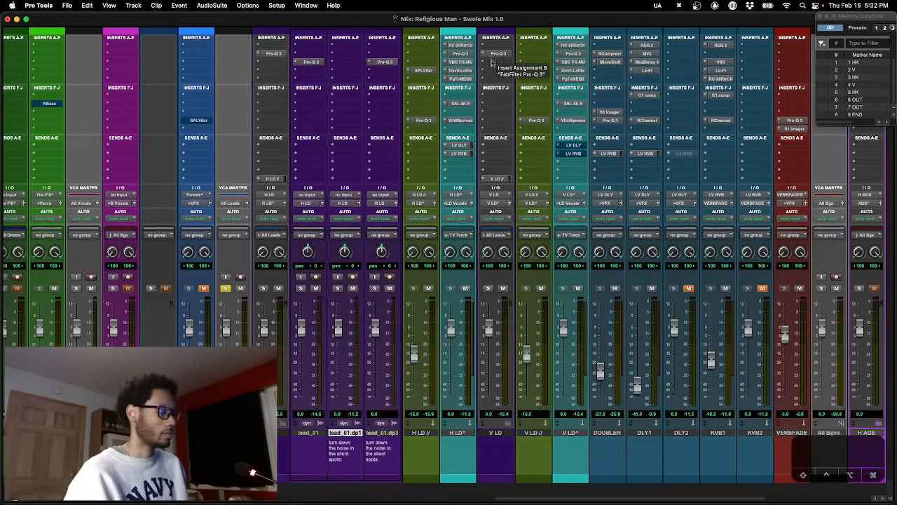
Compare the RC-20 Retro Color and Pro-Q 3 settings between the H LD^ and V LD^ tracks.
scroll(496, 54, "right", 5)
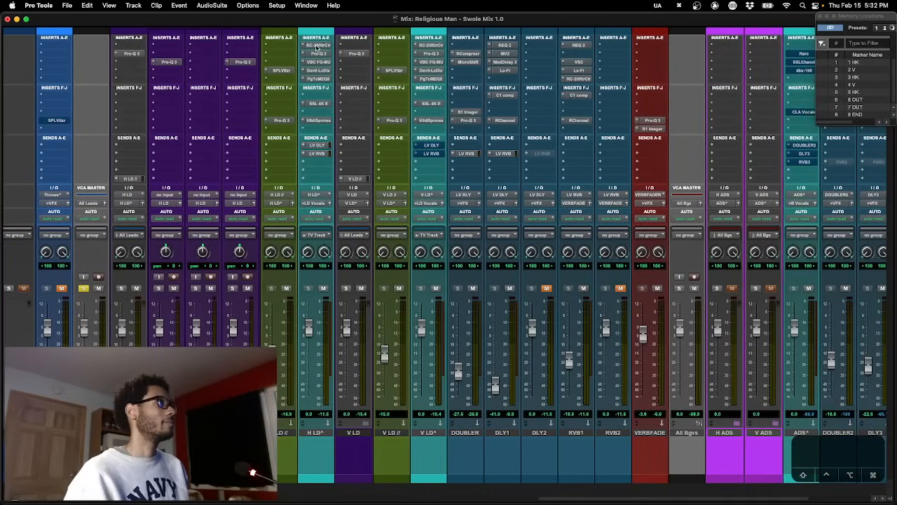
left_click(317, 46)
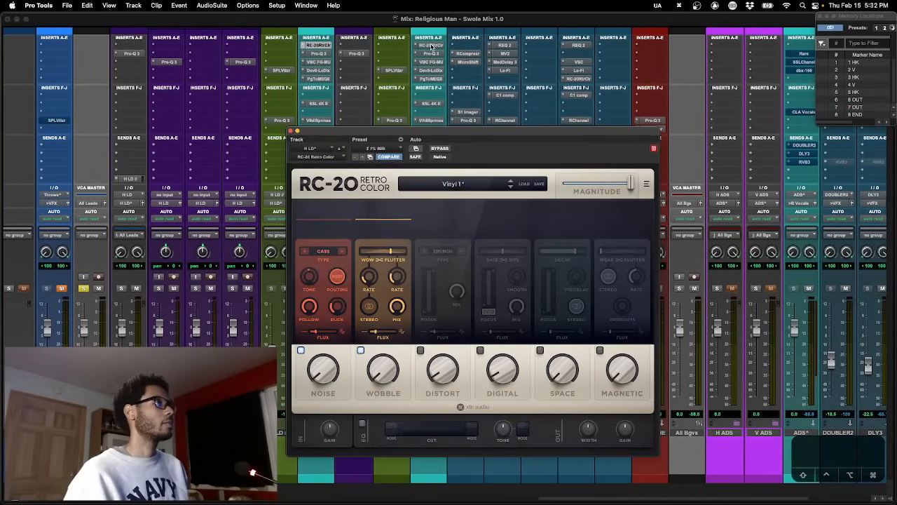
left_click(432, 45)
left_click(432, 54)
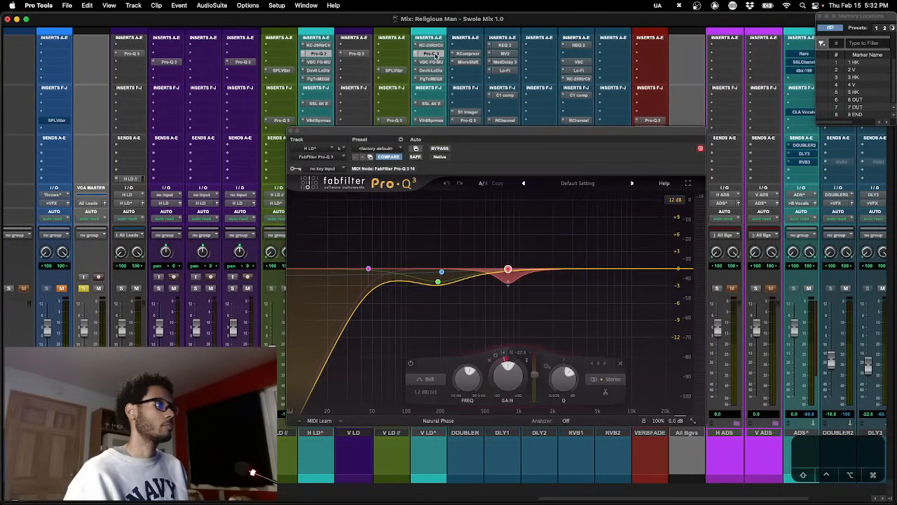
left_click(324, 55)
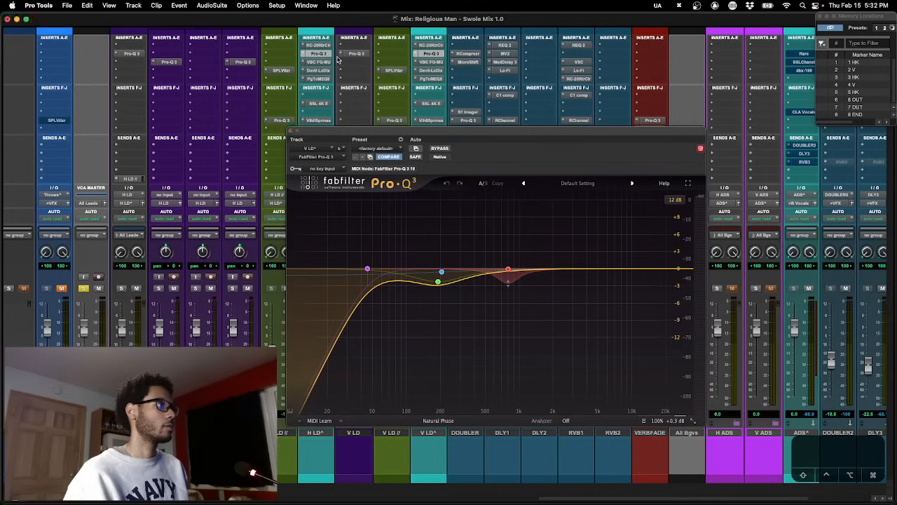
left_click(429, 56)
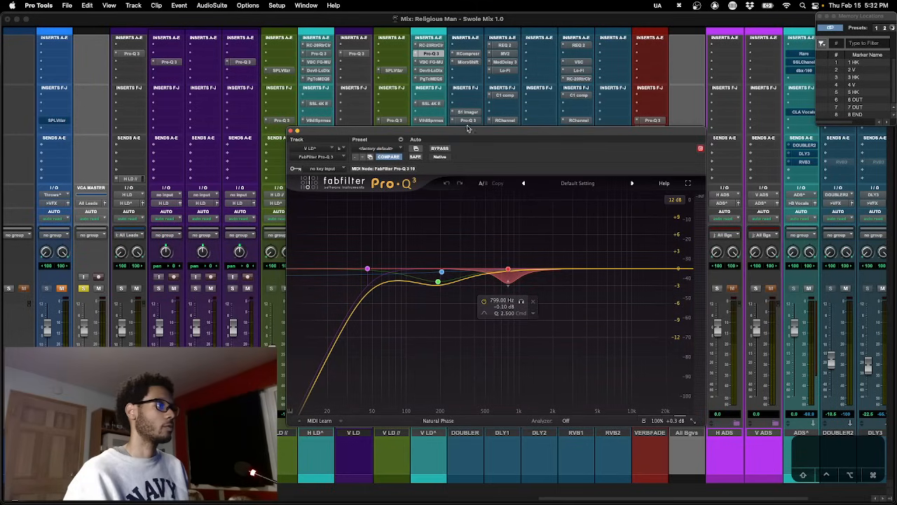
left_click(394, 71)
Compare the VBC FG-MU compressor settings on V LD^ with those on H LD^.
left_click(434, 62)
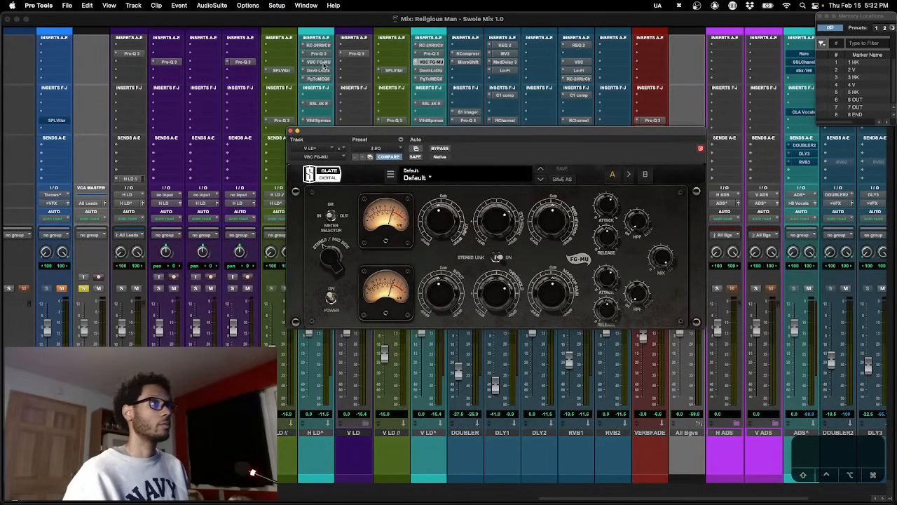
left_click(321, 63)
left_click(429, 63)
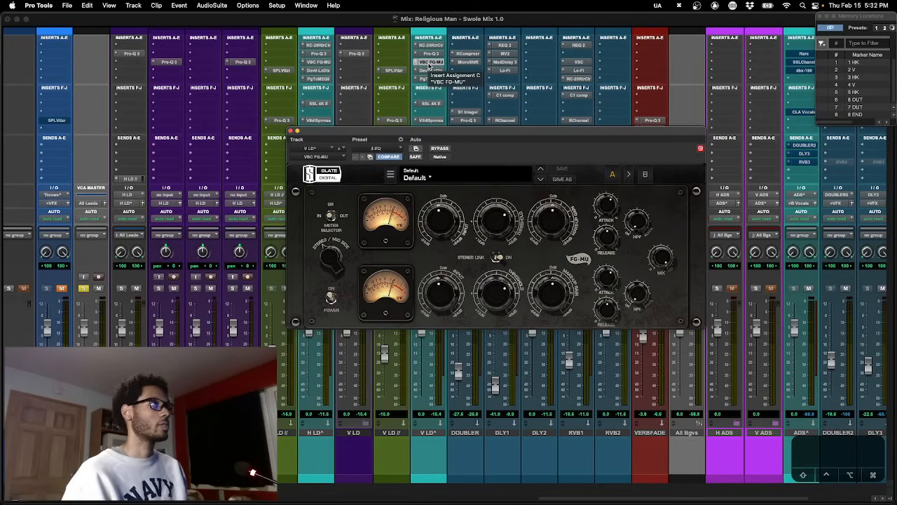
left_click(322, 63)
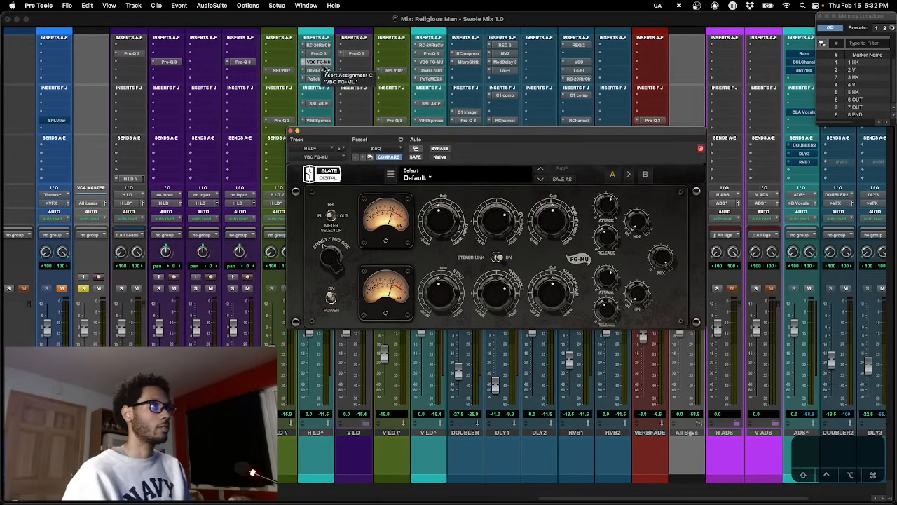
left_click(439, 63)
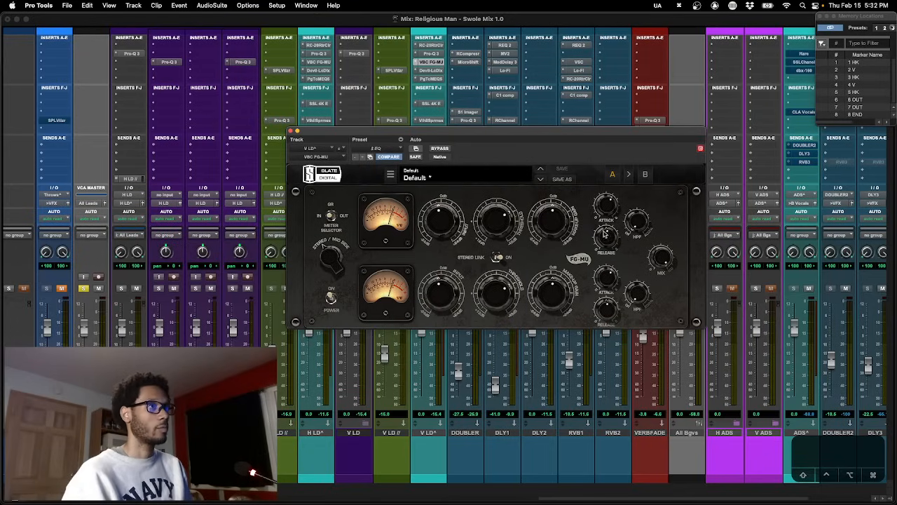
Compare the Devil-Loc Deluxe and PuigTec MEQ5 settings between H LD^ and V LD^.
left_click(321, 71)
left_click(431, 71)
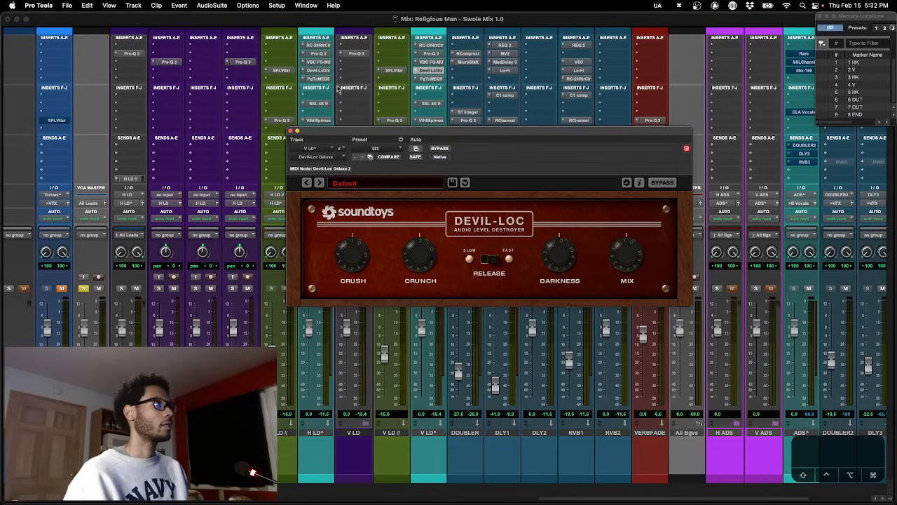
left_click(314, 78)
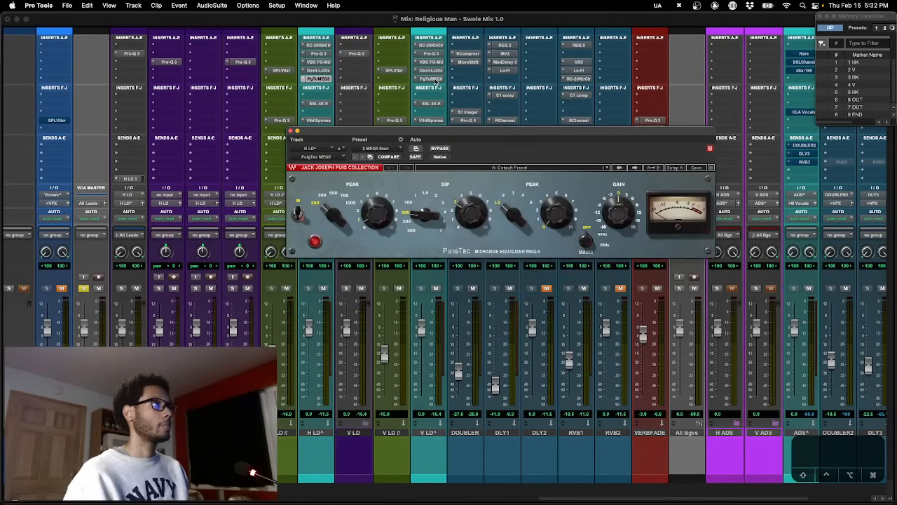
left_click(431, 78)
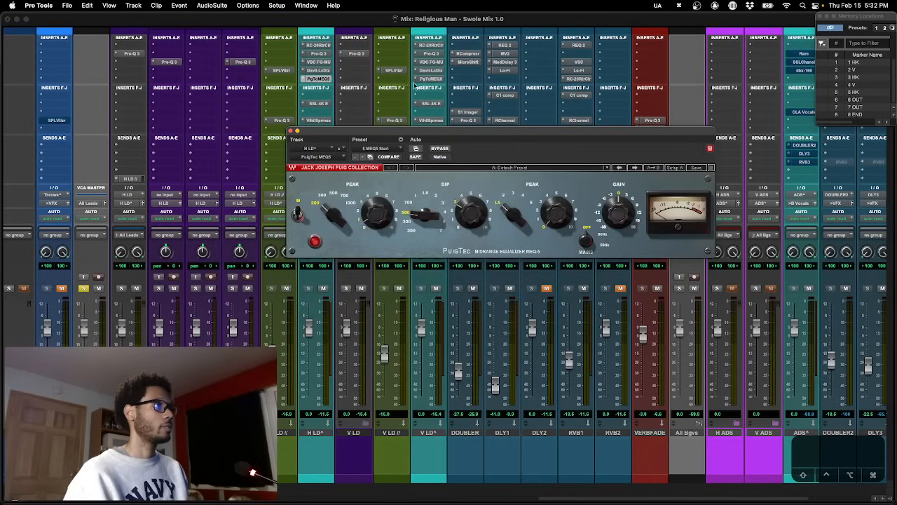
Compare the SSL 4K E channel strip's EQ and compressor settings between H LD^ and V LD^.
left_click(317, 104)
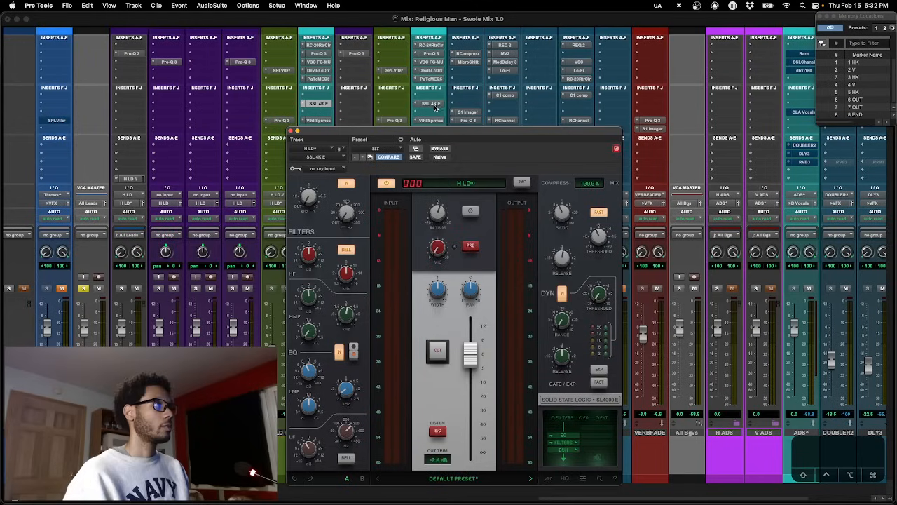
left_click(435, 105)
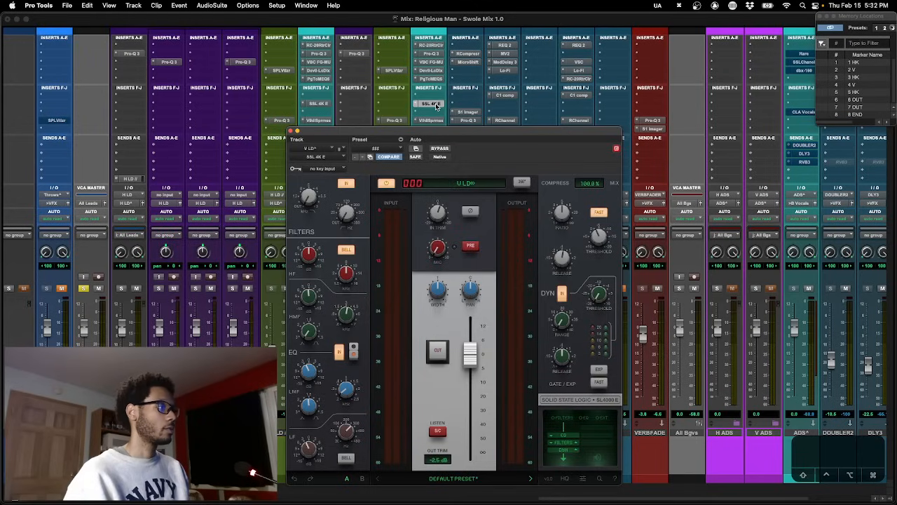
left_click(321, 105)
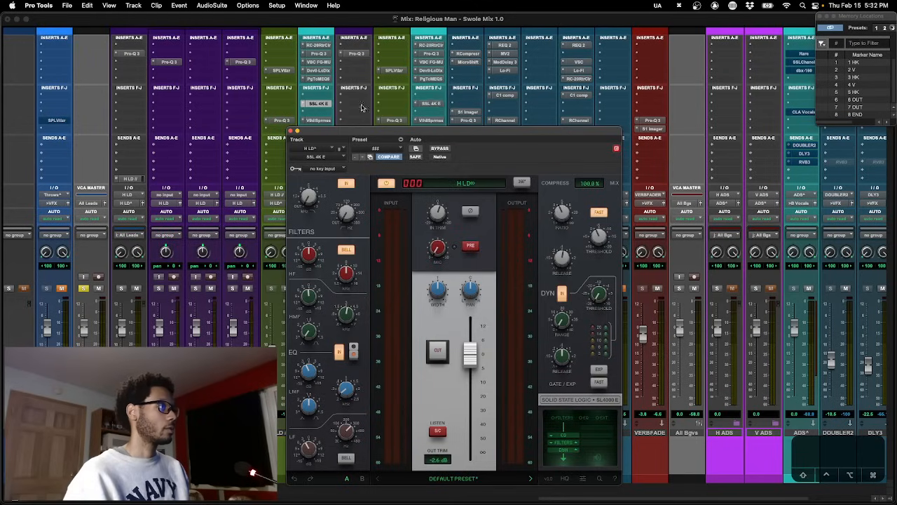
left_click(432, 104)
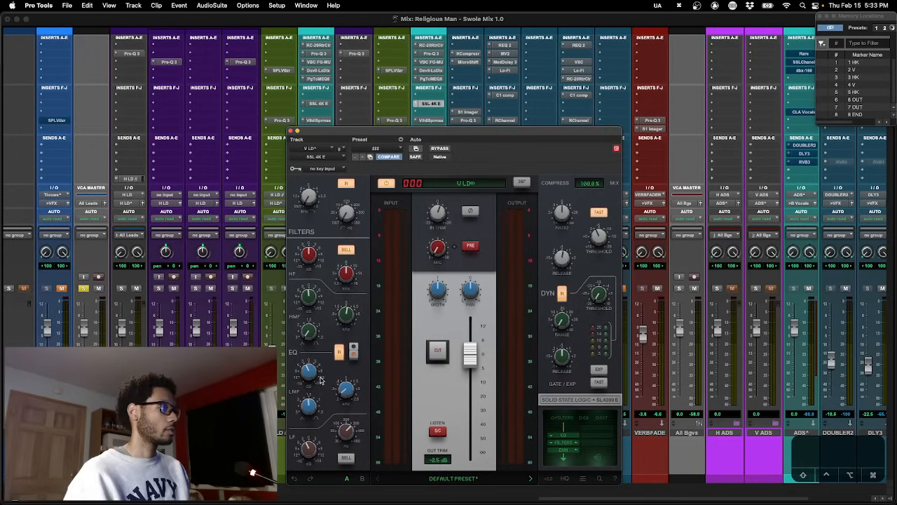
left_click(317, 104)
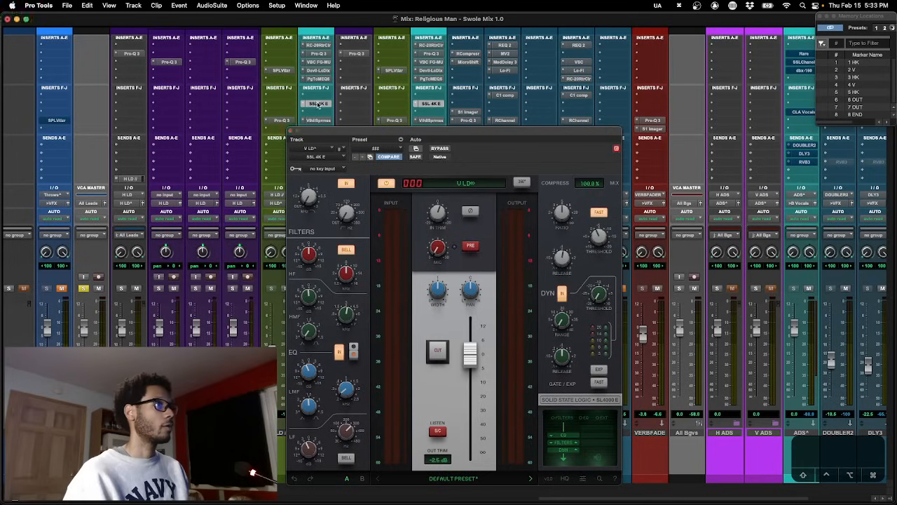
left_click(432, 104)
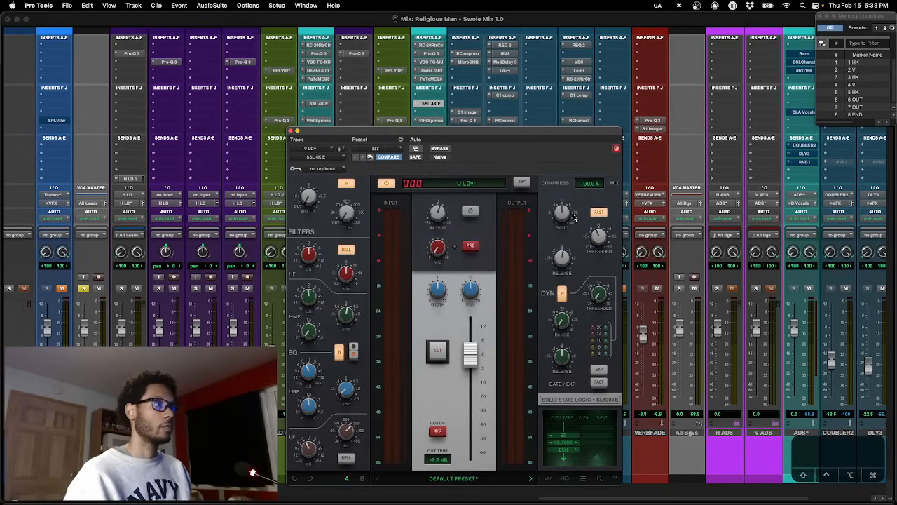
left_click(318, 104)
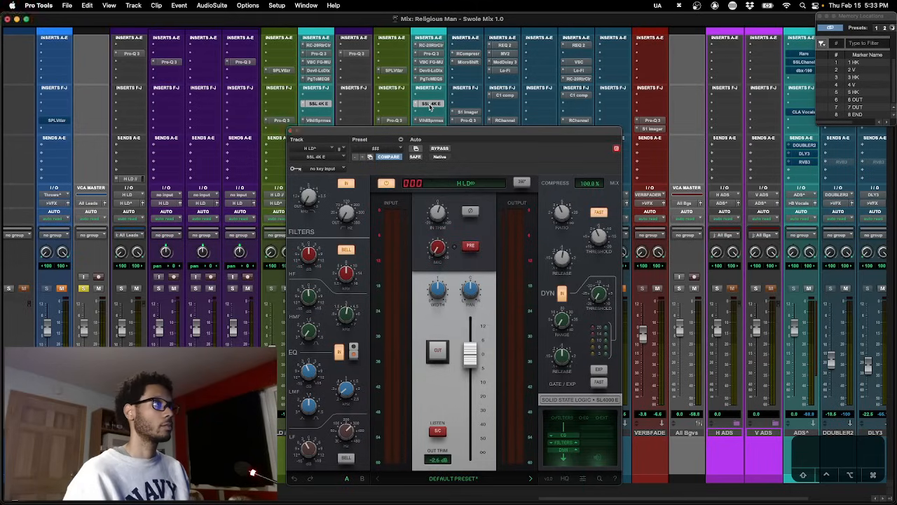
left_click(431, 105)
Compare the ValhallaSupermassive settings between H LD^ and V LD^, then close the plug-in.
left_click(322, 121)
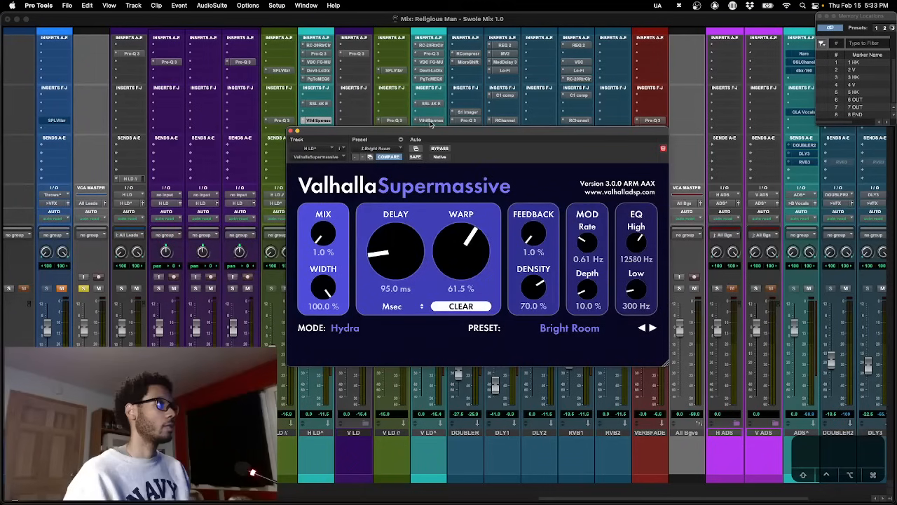
left_click(430, 121)
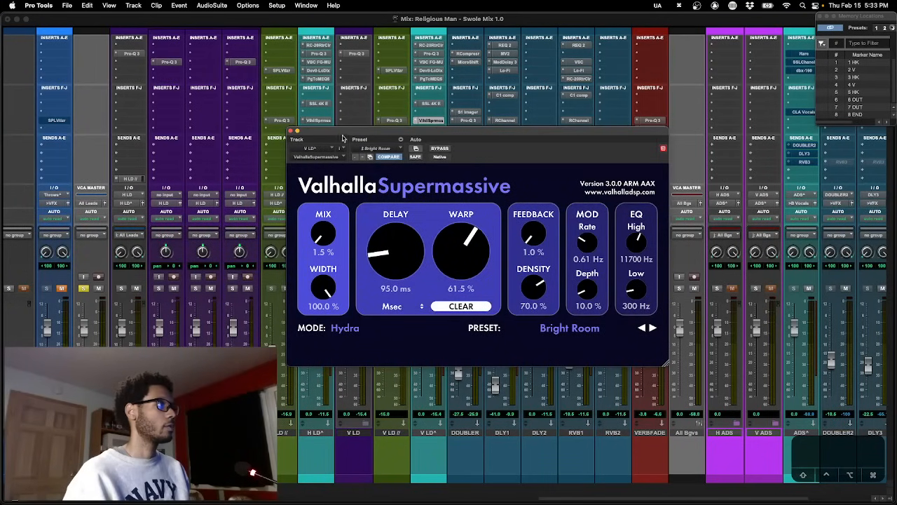
left_click_drag(344, 132, 327, 153)
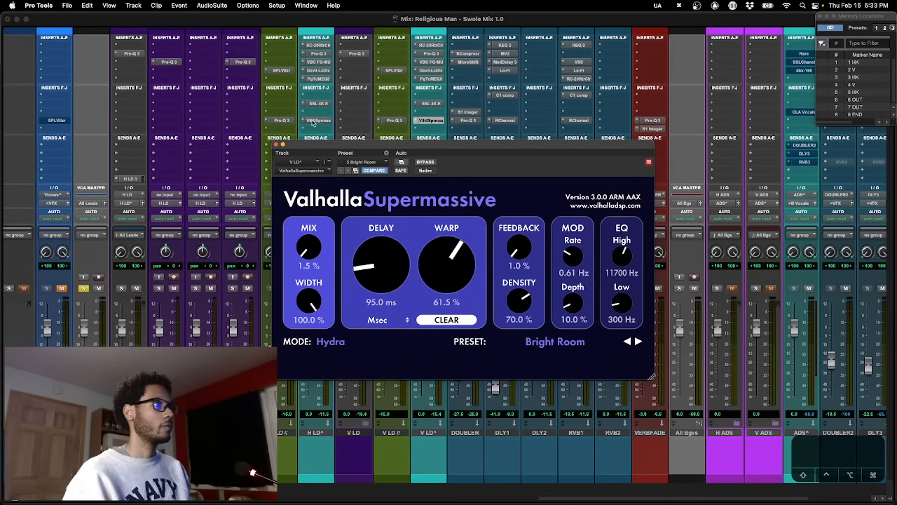
left_click(314, 121)
left_click(427, 122)
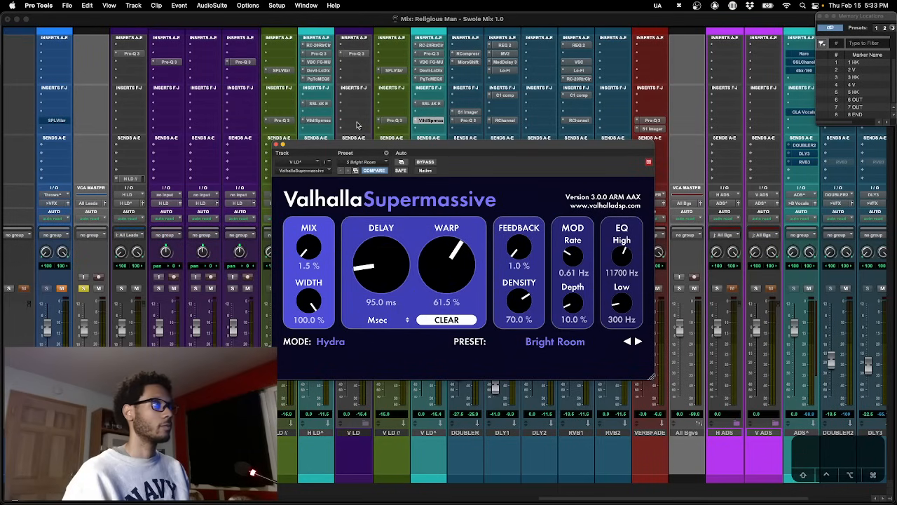
left_click(322, 124)
left_click(440, 122)
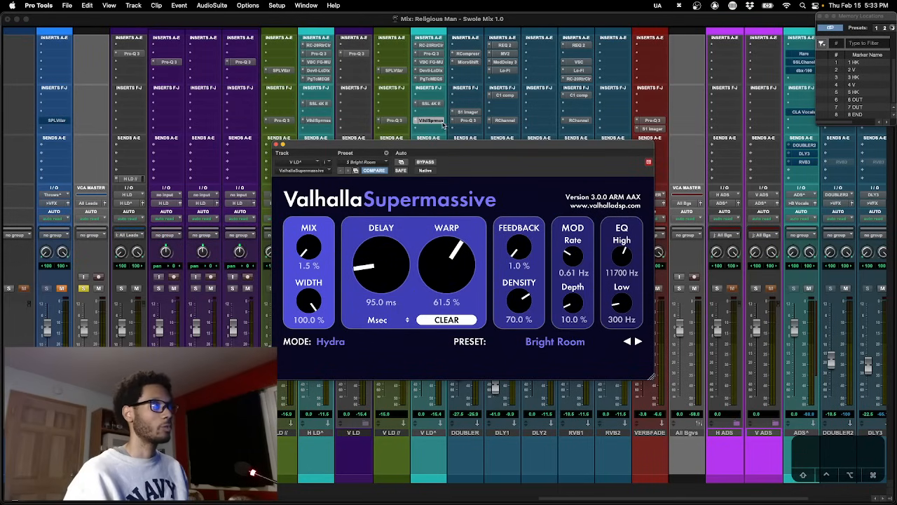
left_click(441, 122)
Re-enable the LV DLY and LV RVB sends on the V LD^ track.
scroll(438, 153, "right", 1)
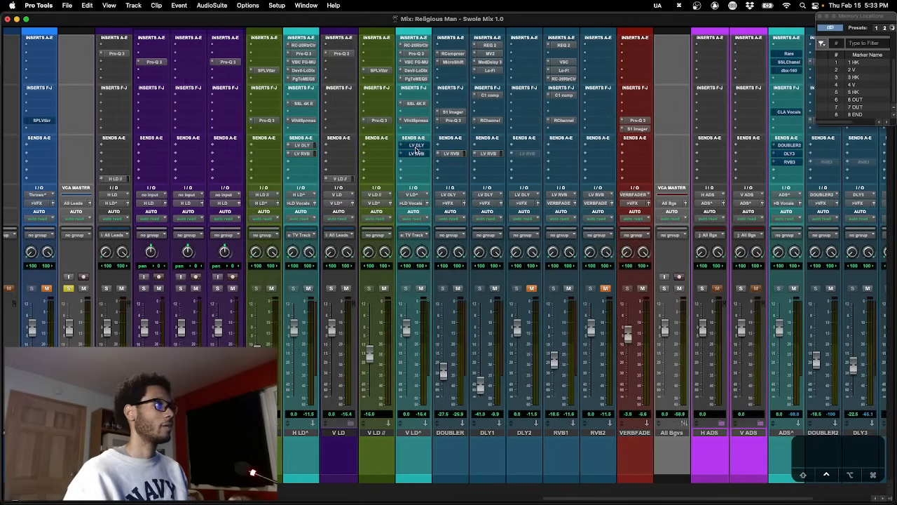
scroll(418, 193, "right", 5)
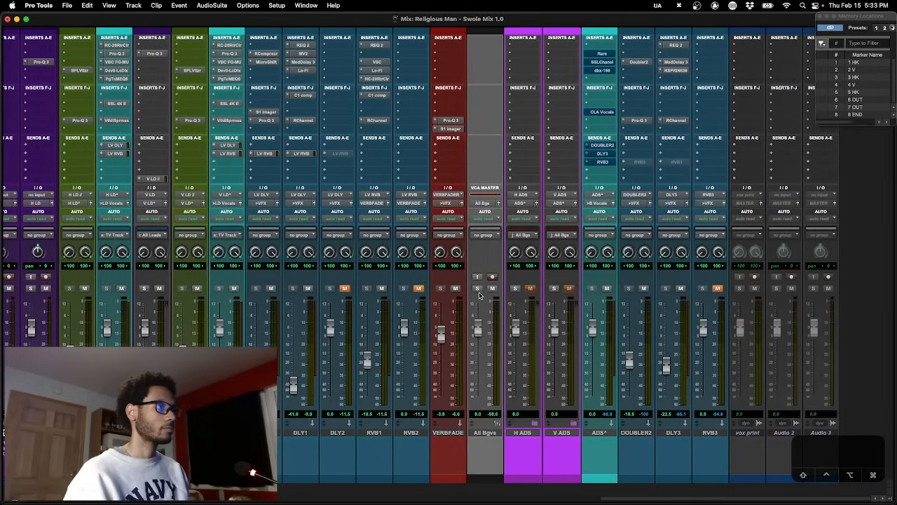
Select the ad-lib clips from about bar 59 to 62 on H ADS and V ADS in the Edit window and play them with All Bgvs soloed.
key("super+equal")
scroll(488, 356, "down", 5)
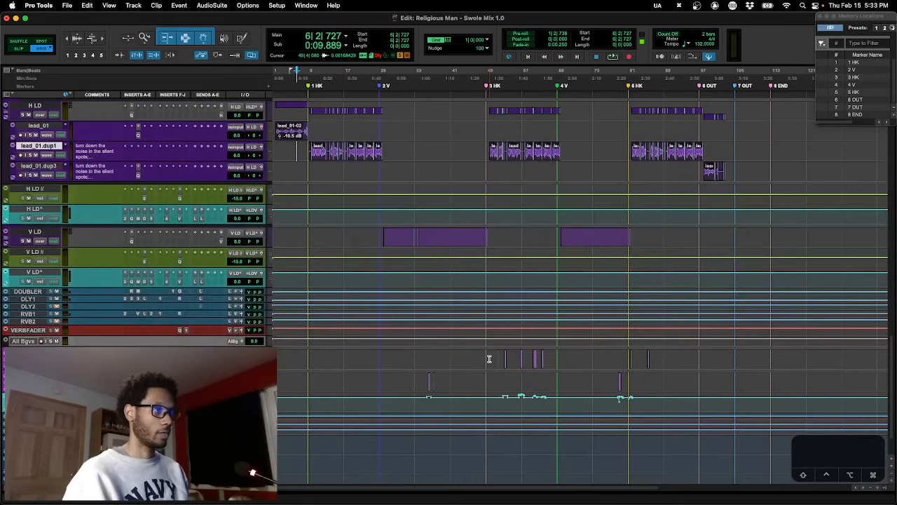
left_click(495, 358)
key("t")
key("t")
key("t")
scroll(528, 364, "right", 5)
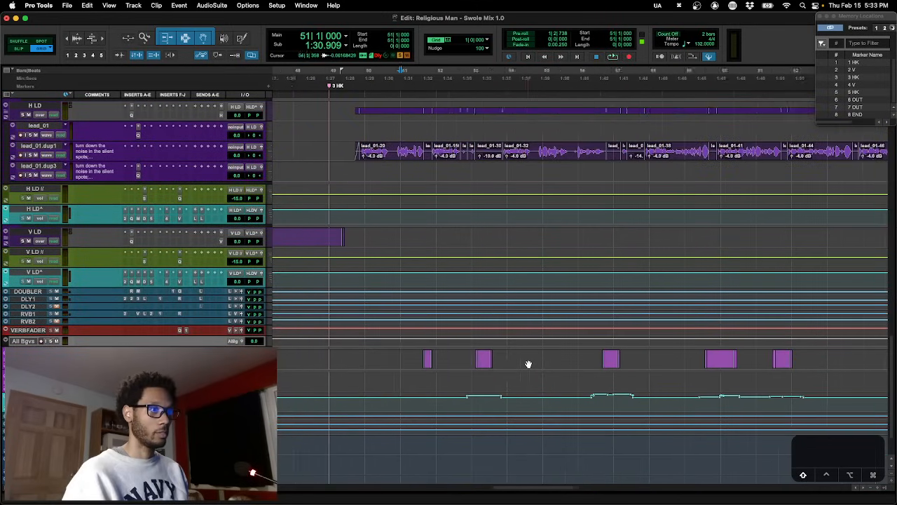
left_click_drag(674, 357, 774, 357)
key("space")
key("shift+s")
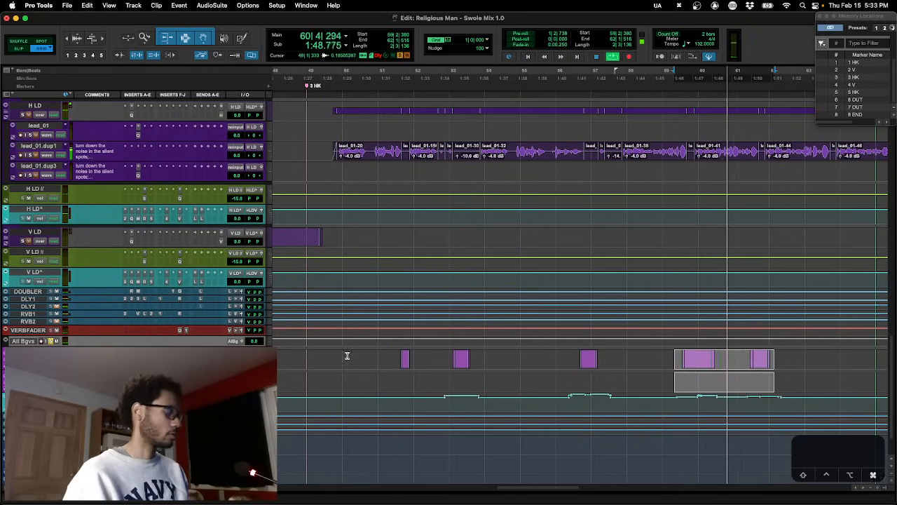
Show the Mix window, stop playback and open the Rare equalizer on the ADS* track.
key("super+equal")
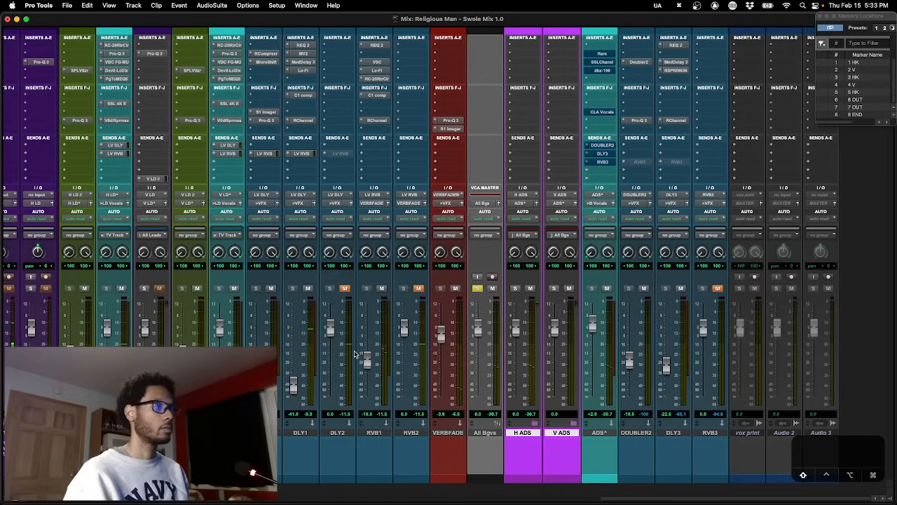
key("space")
left_click(602, 54)
left_click_drag(482, 146, 413, 146)
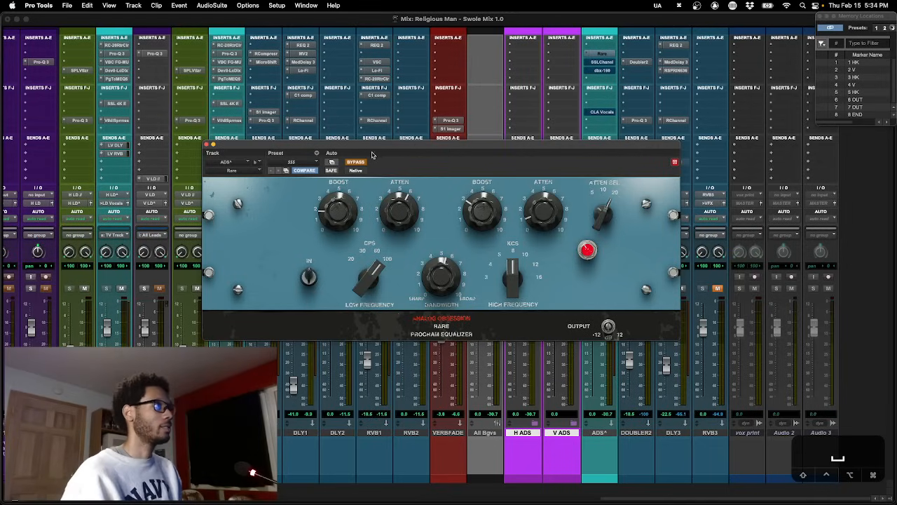
left_click_drag(374, 147, 392, 141)
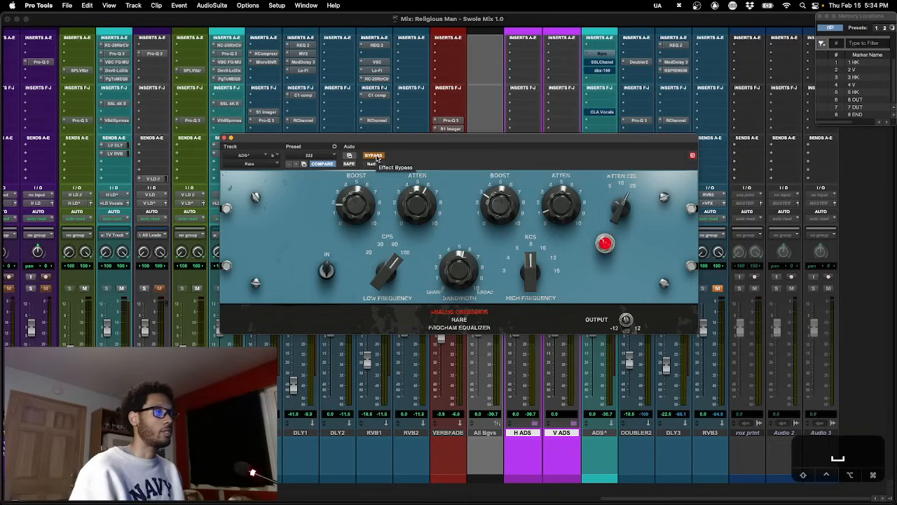
Re-enable Rare on ADS* during playback, comparing the ad-libs with the equalizer bypassed and active.
key("space")
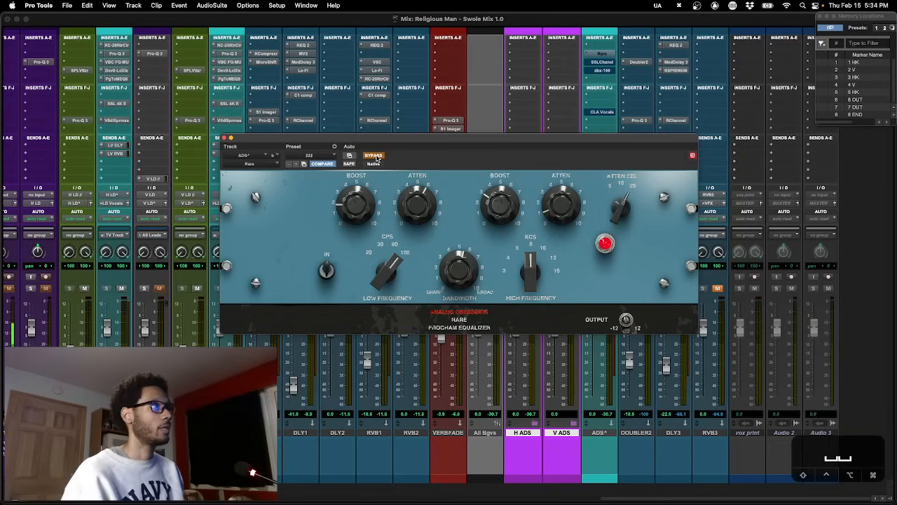
left_click(375, 155)
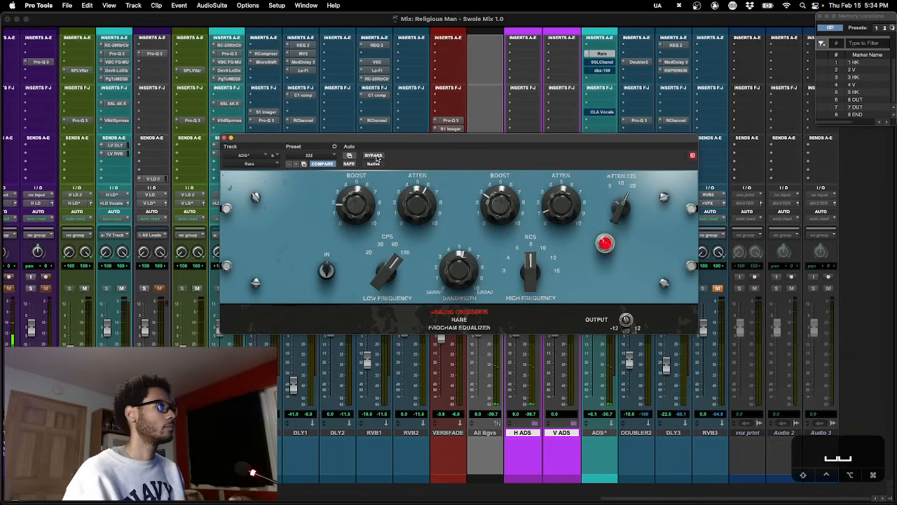
left_click_drag(381, 140, 382, 132)
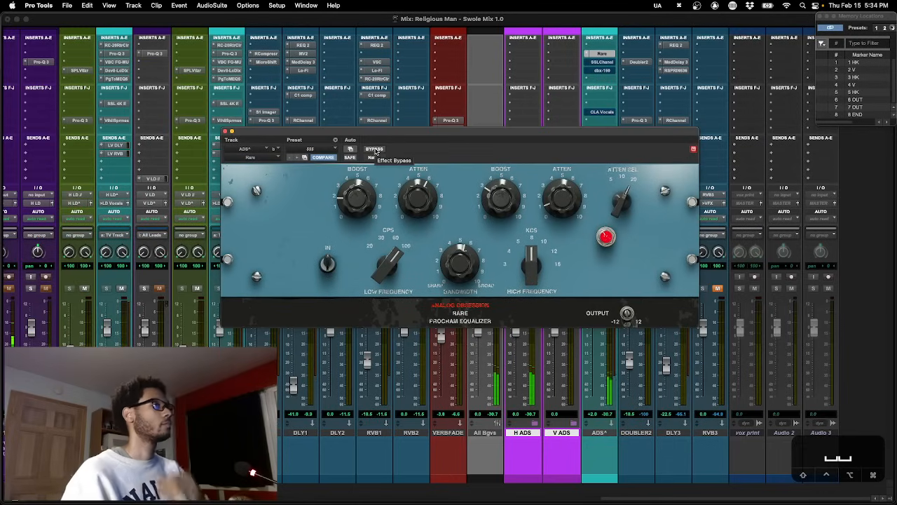
left_click(375, 150)
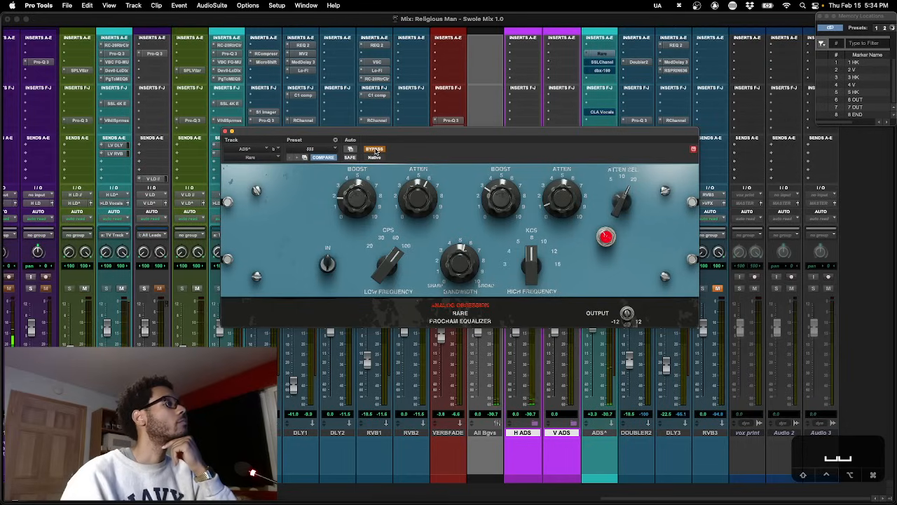
left_click(375, 150)
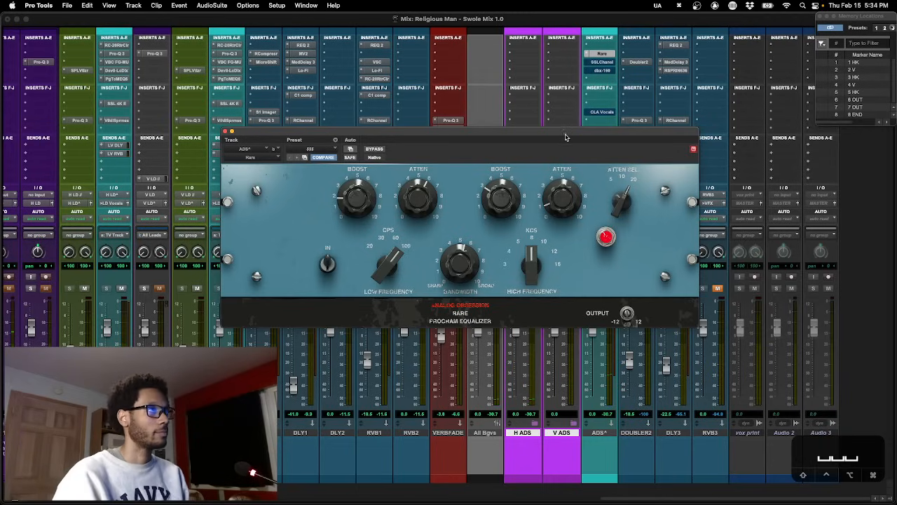
left_click_drag(570, 137, 555, 146)
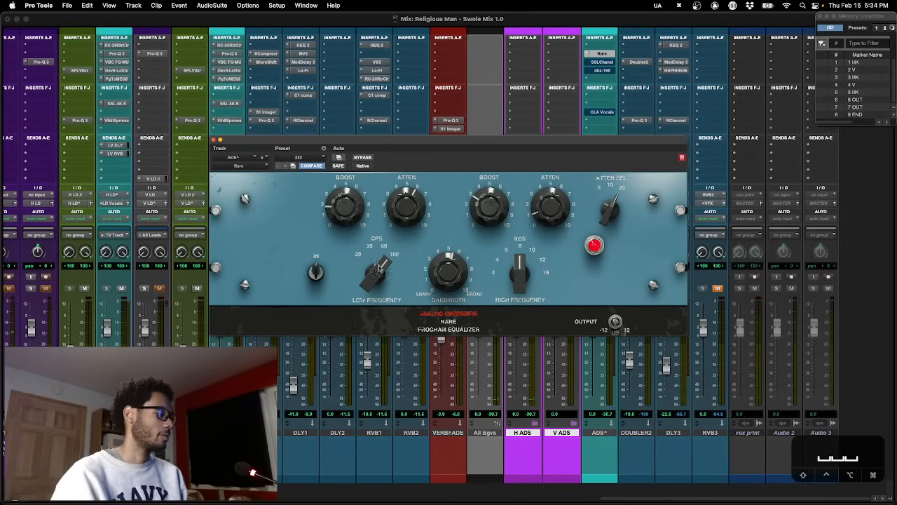
Open SSLChannel on ADS*, review its filter settings and re-enable it while the ad-libs play.
left_click(602, 63)
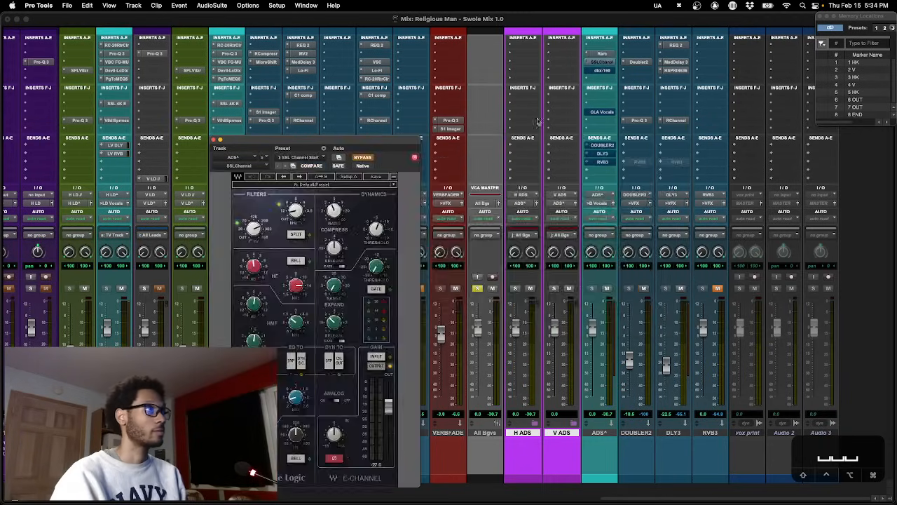
left_click_drag(374, 145, 497, 56)
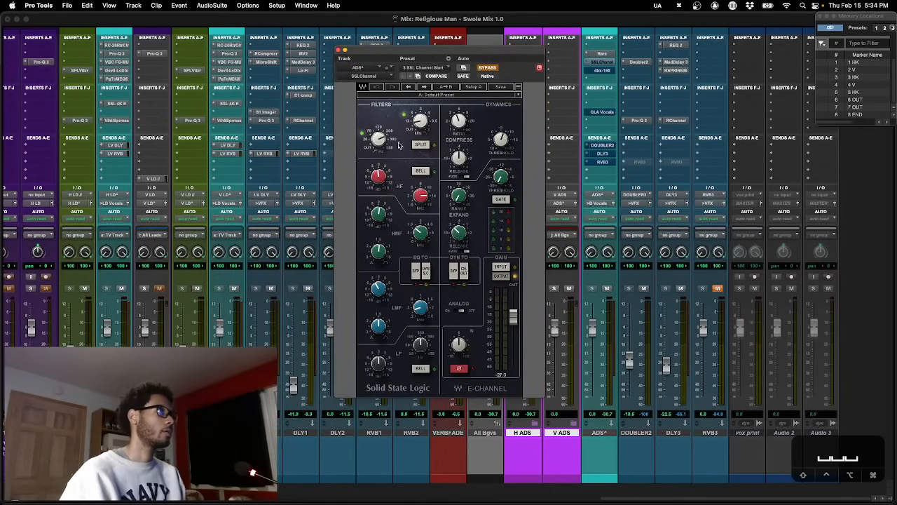
left_click(380, 142)
left_click(424, 124)
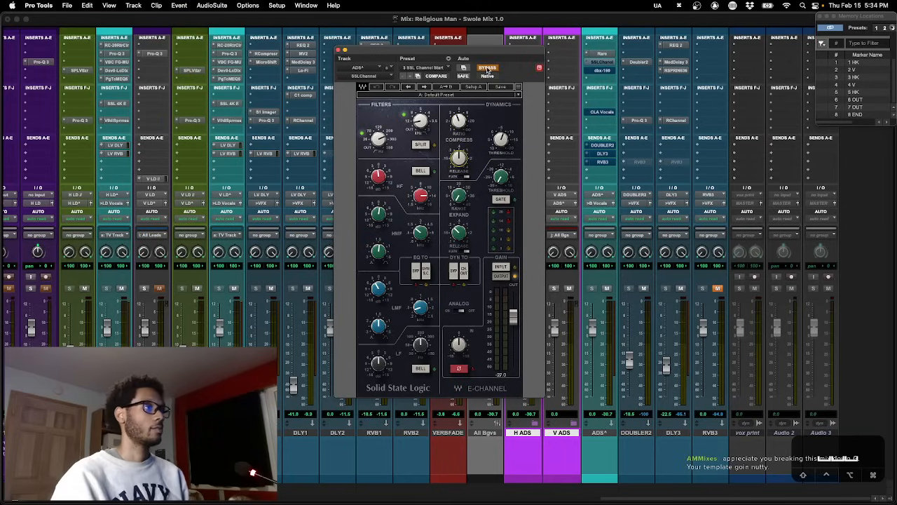
key("space")
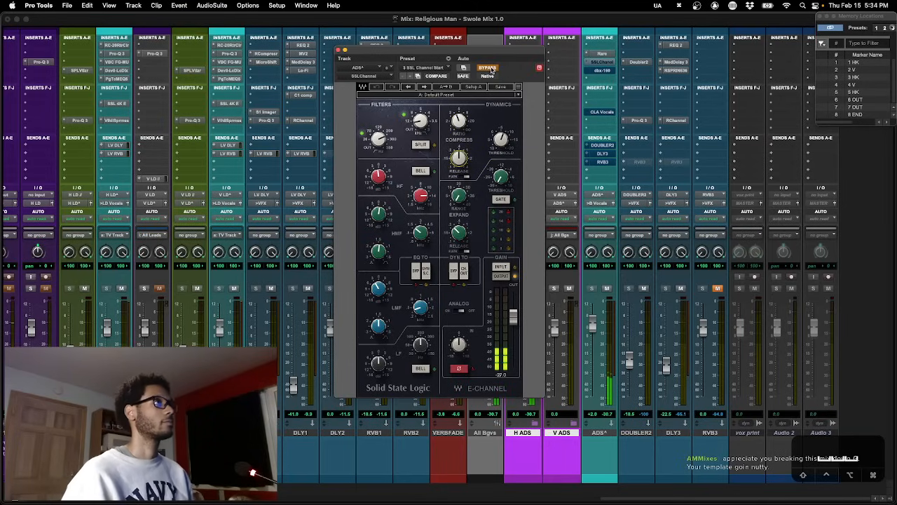
left_click(489, 68)
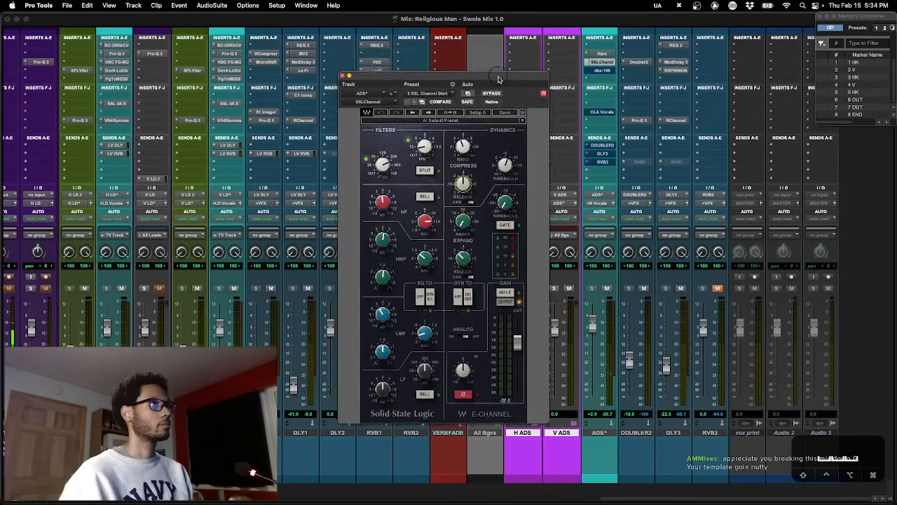
left_click_drag(495, 52, 499, 78)
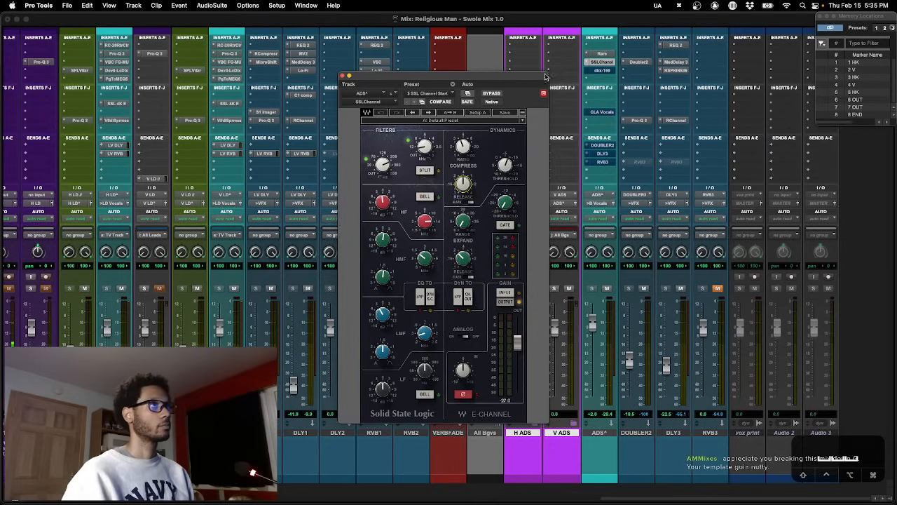
Open the dbx-160 compressor on ADS*, take it out of bypass and review its threshold and compression settings.
left_click(601, 70)
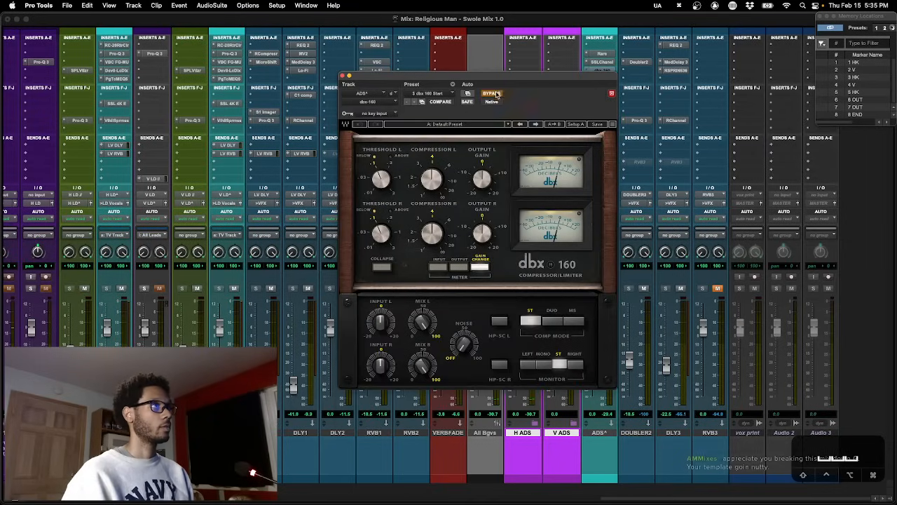
left_click_drag(499, 80, 445, 65)
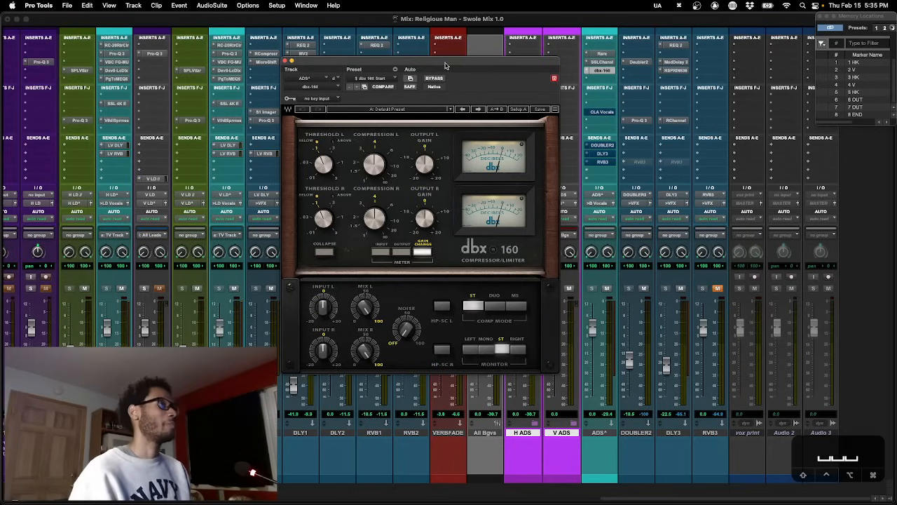
mouse_move(410, 67)
left_mouse_down()
mouse_move(404, 89)
mouse_move(412, 83)
left_mouse_up()
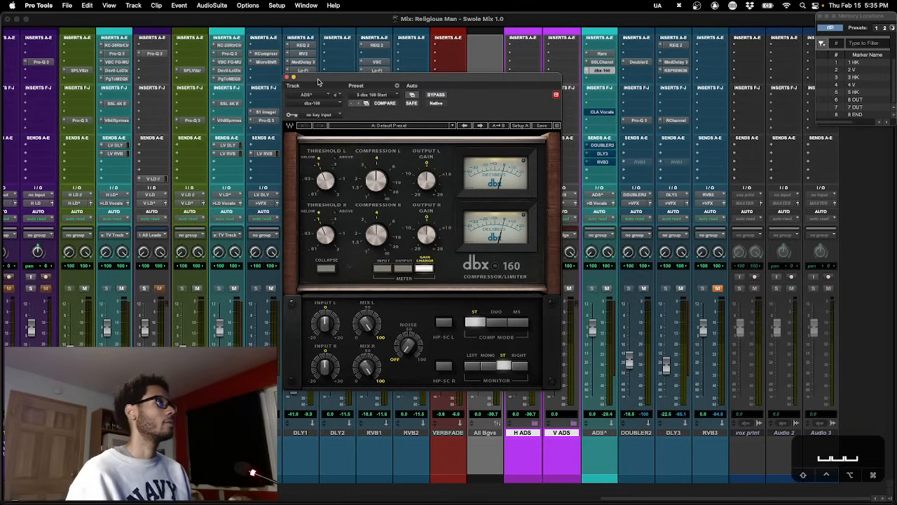
left_click_drag(318, 82, 313, 78)
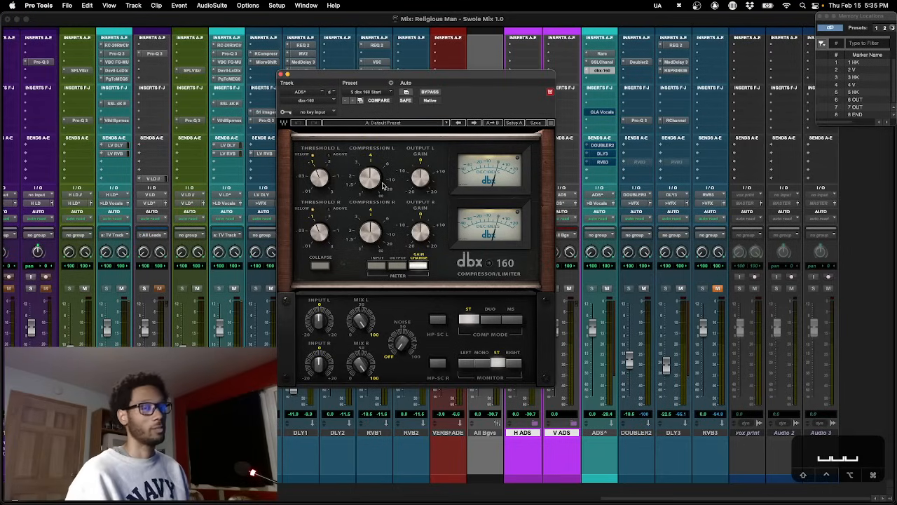
left_click_drag(400, 82, 405, 82)
Compare the ad-libs with the dbx-160 bypassed and active, leave it active and close the plug-in.
left_click(429, 91)
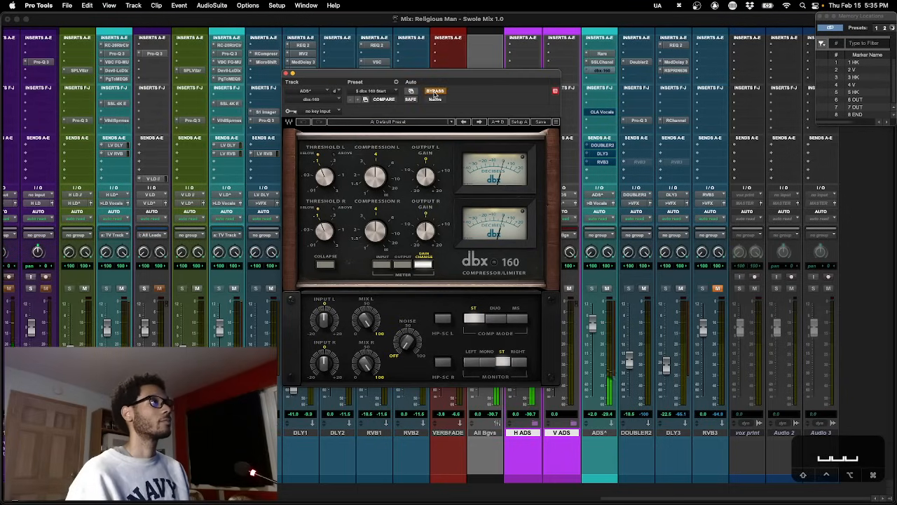
left_click(434, 92)
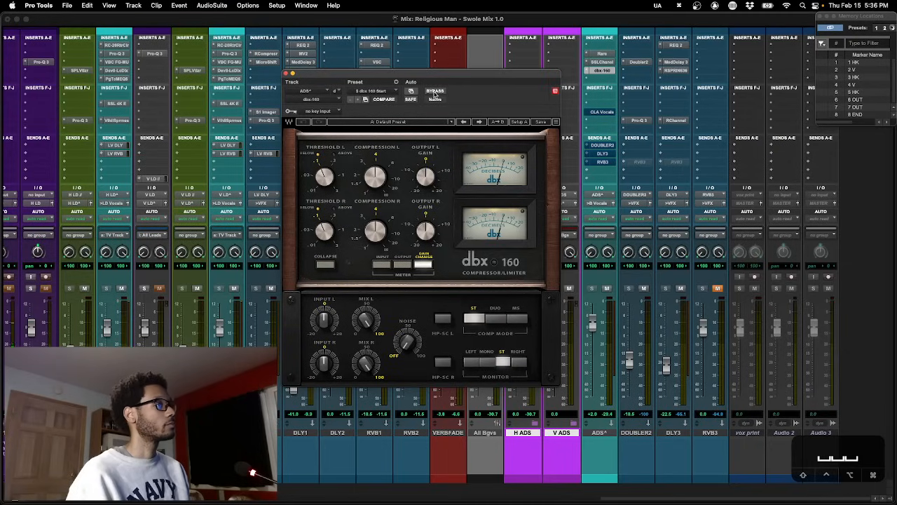
left_click(435, 92)
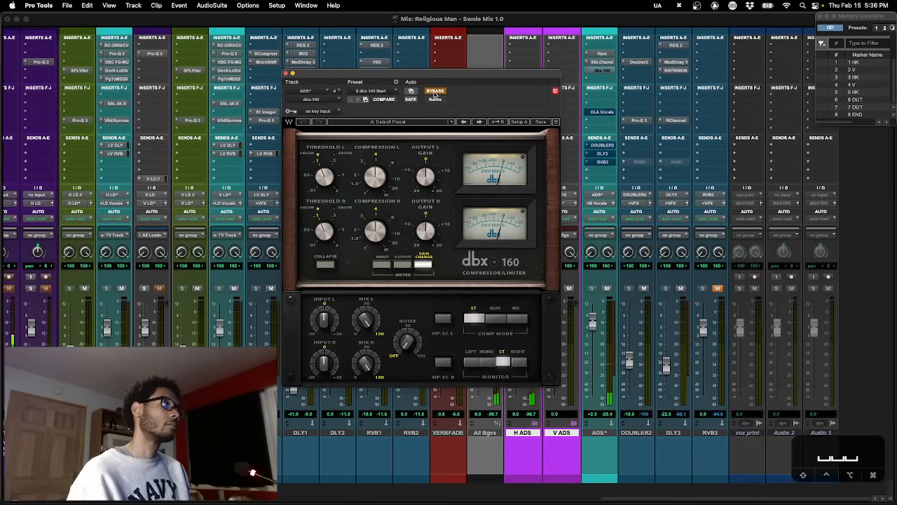
left_click(435, 92)
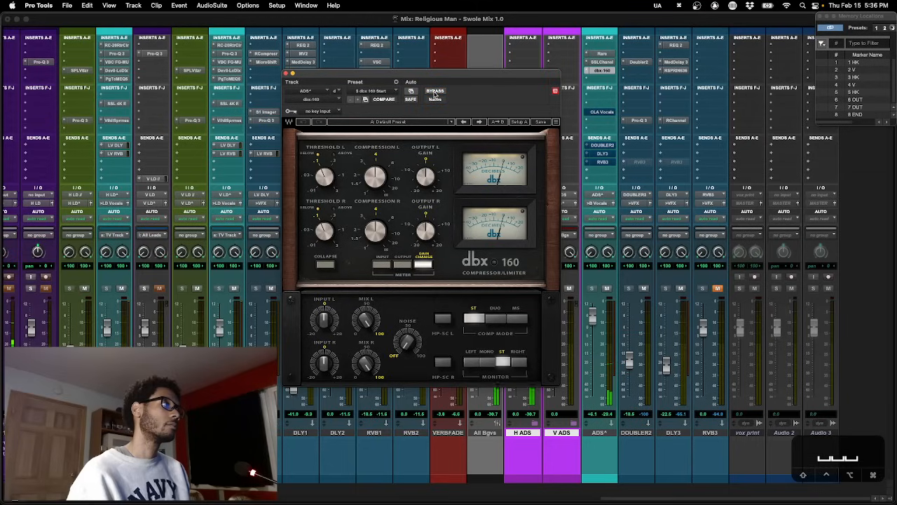
left_click_drag(481, 76, 477, 79)
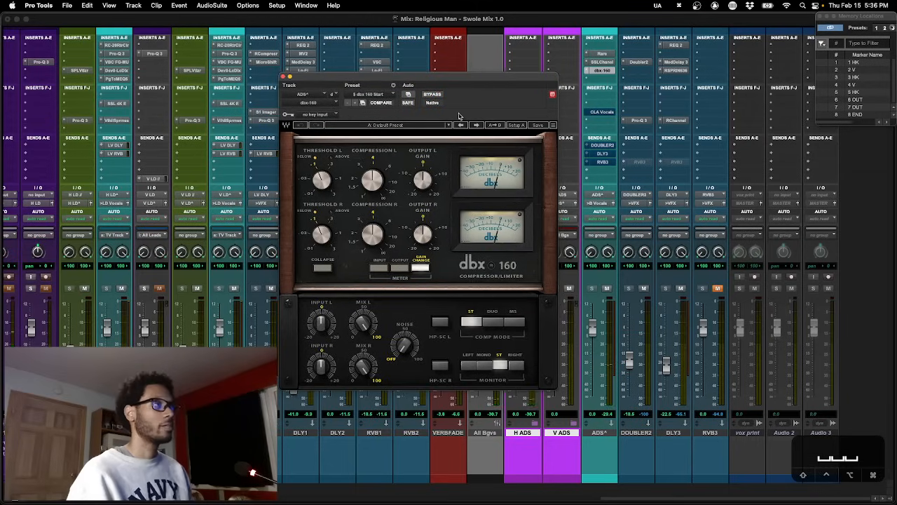
left_click(608, 71)
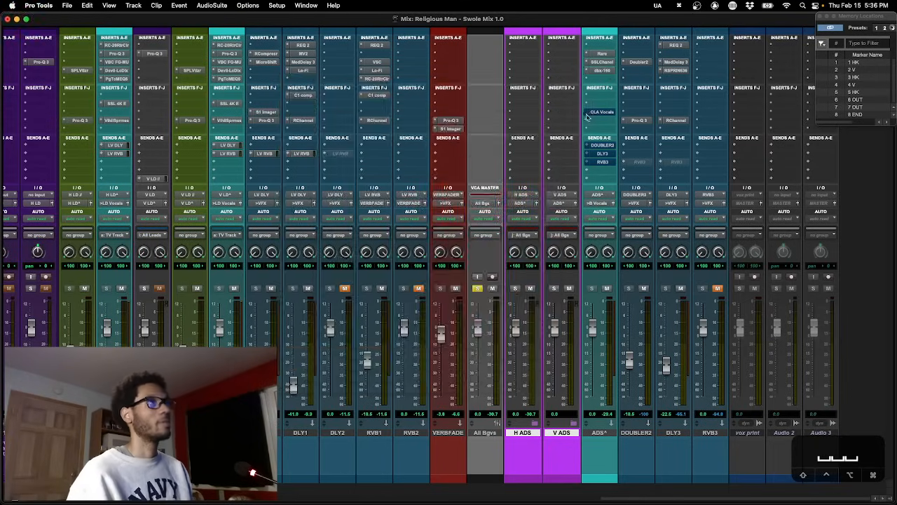
Open the CLA Vocals plug-in on the ADS* track.
left_click(601, 112)
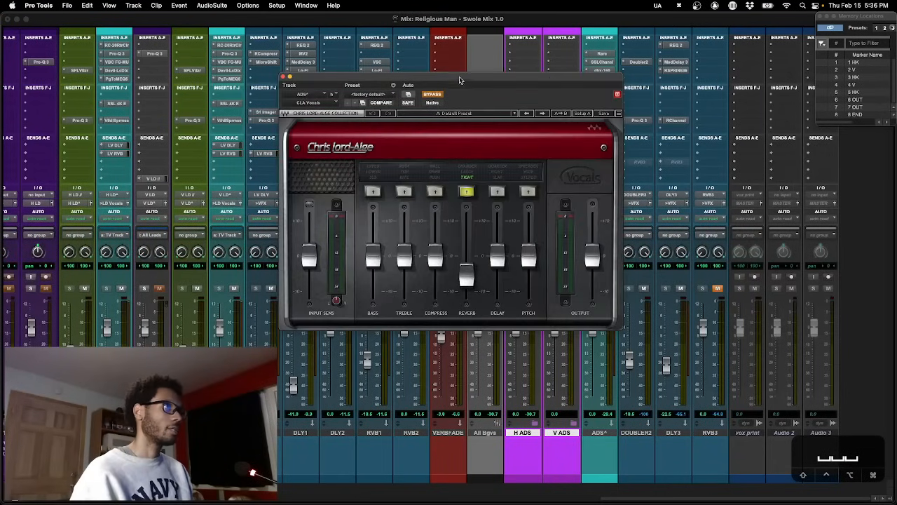
left_click_drag(461, 81, 456, 98)
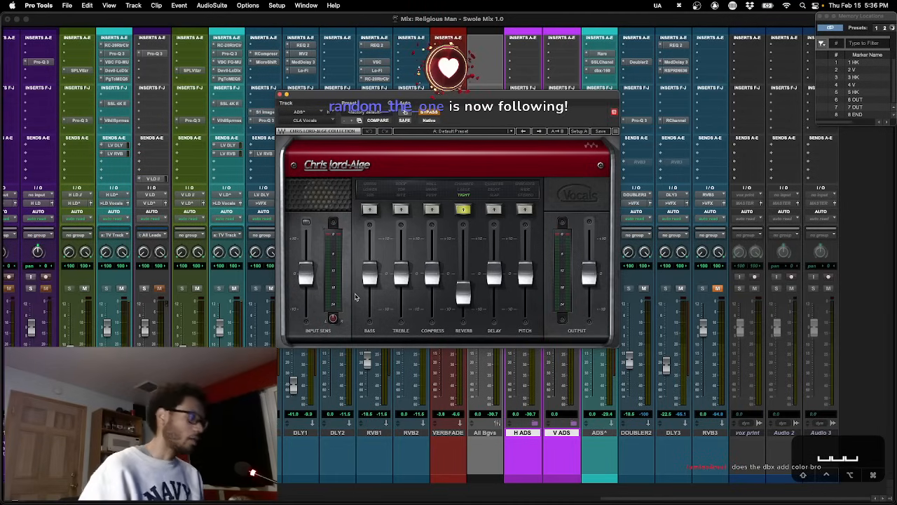
Switch to Firefox to read the latest chat message in Twitch Stream Manager and return to Pro Tools.
mouse_move(356, 499)
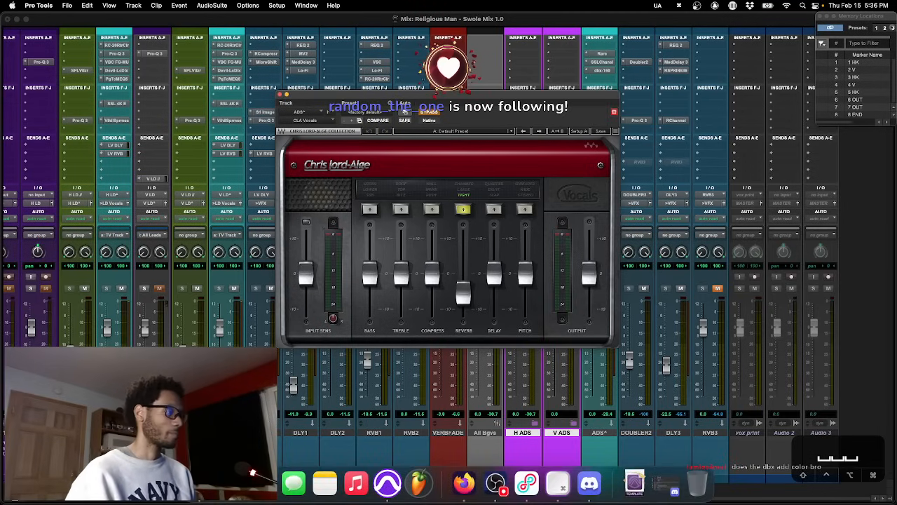
left_click(463, 483)
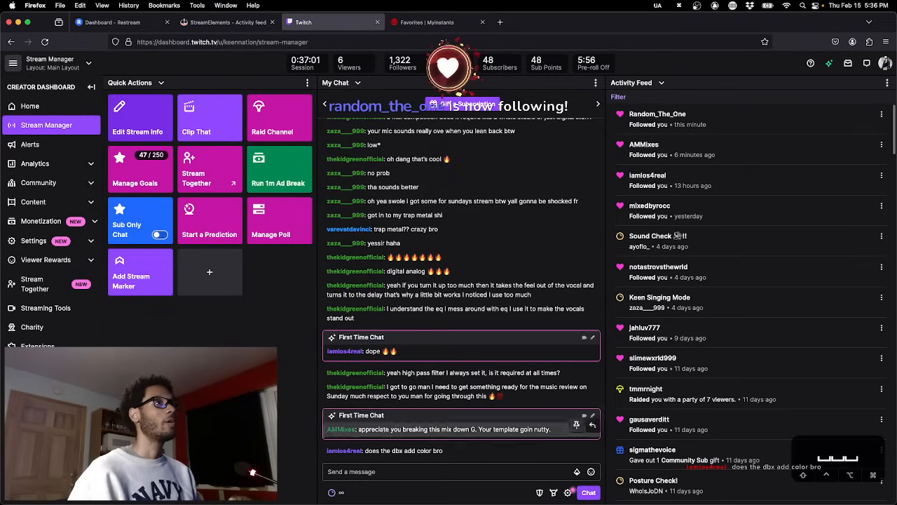
mouse_move(528, 502)
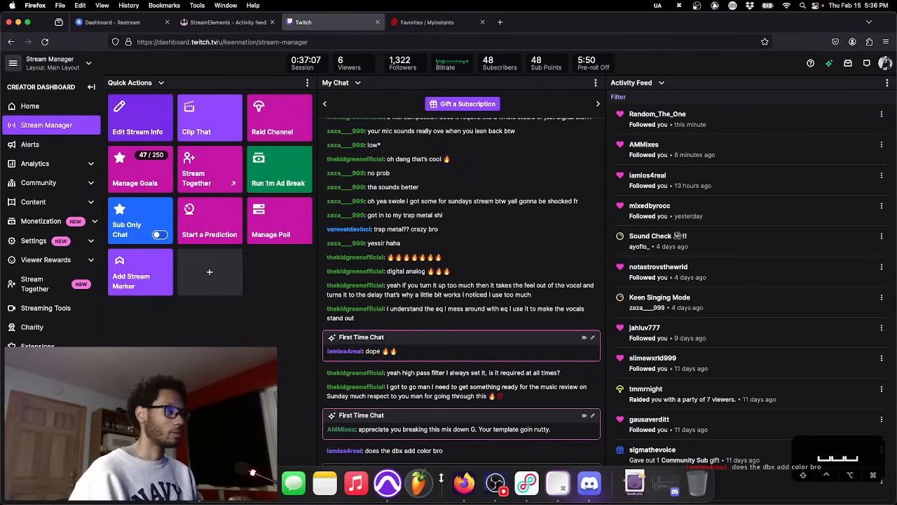
left_click(387, 484)
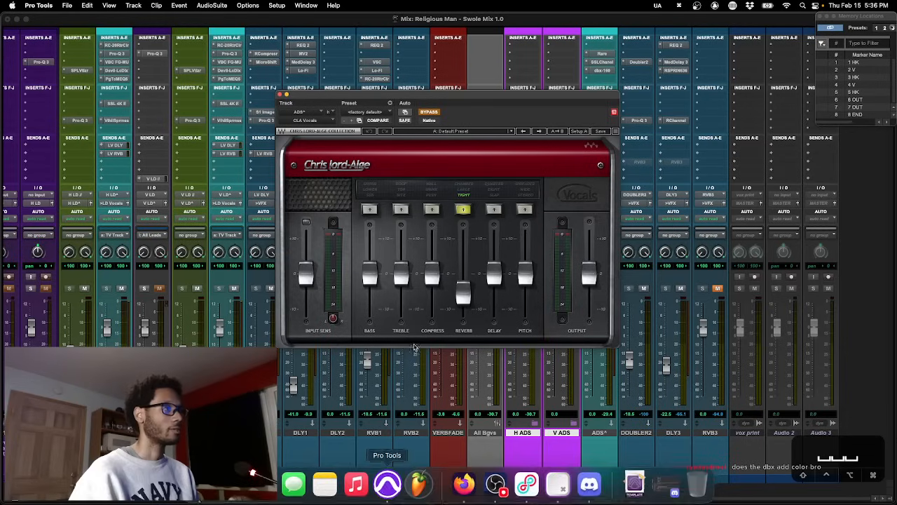
left_click_drag(498, 97, 500, 108)
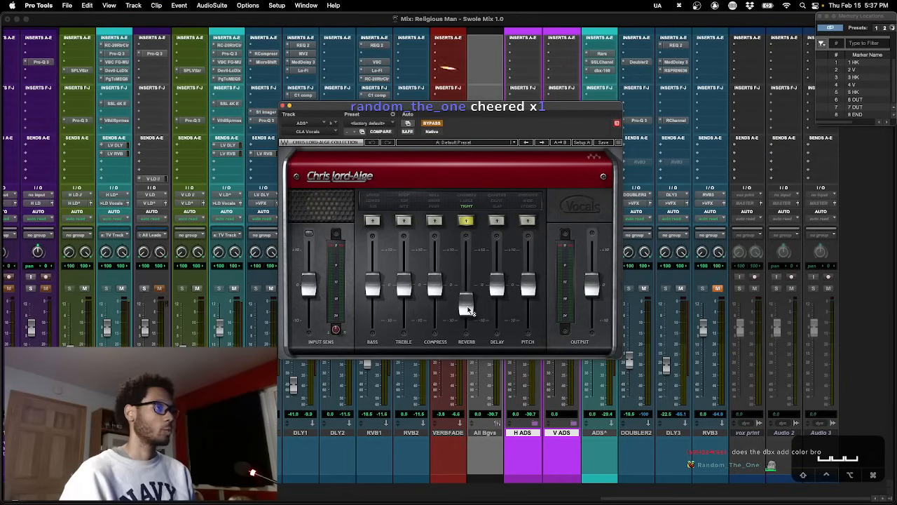
Check the Twitch chat and activity feed in Firefox again and return to CLA Vocals in Pro Tools.
mouse_move(468, 312)
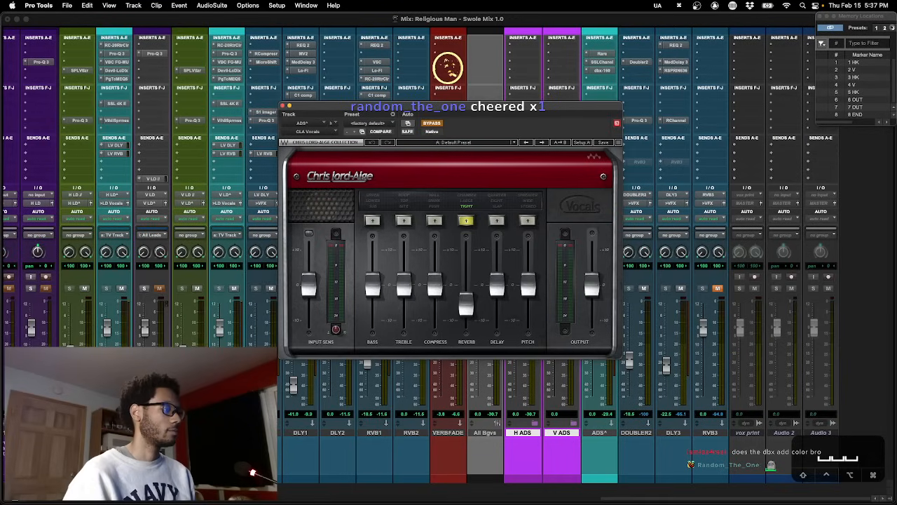
mouse_move(376, 497)
left_click(464, 483)
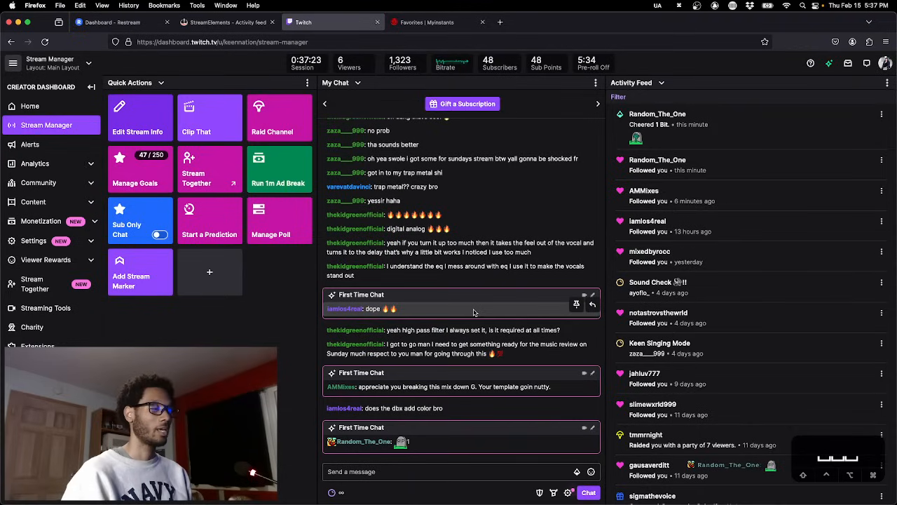
key("super+Tab")
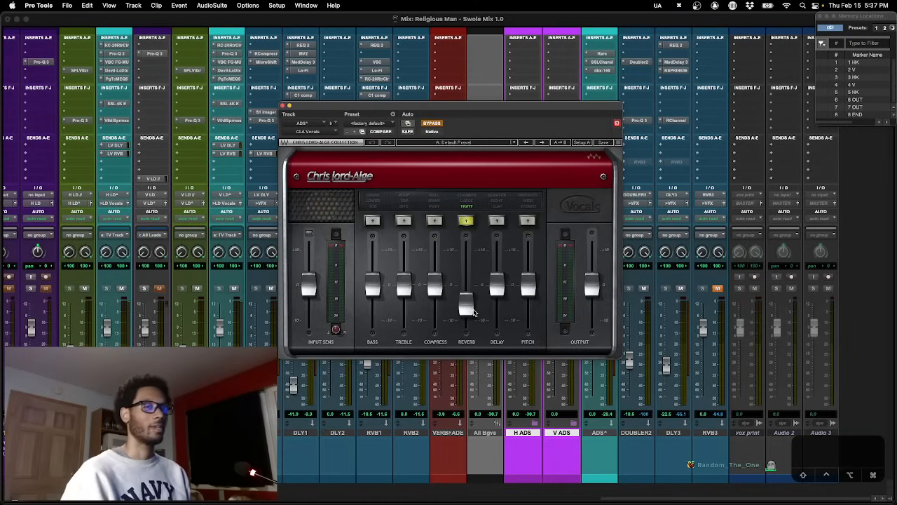
Play the ad-libs with CLA Vocals bypassed and active to compare them, leave it active and close the plug-in.
left_click_drag(471, 113, 412, 103)
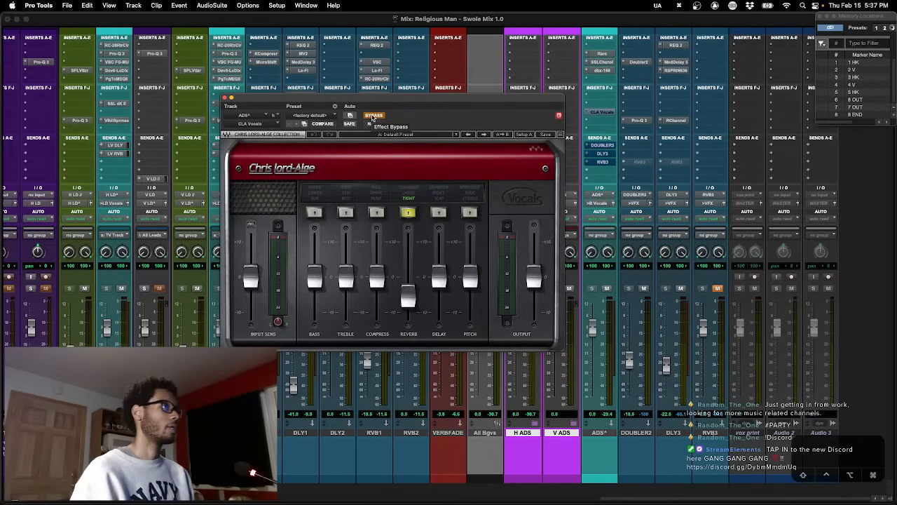
left_click_drag(422, 101, 450, 100)
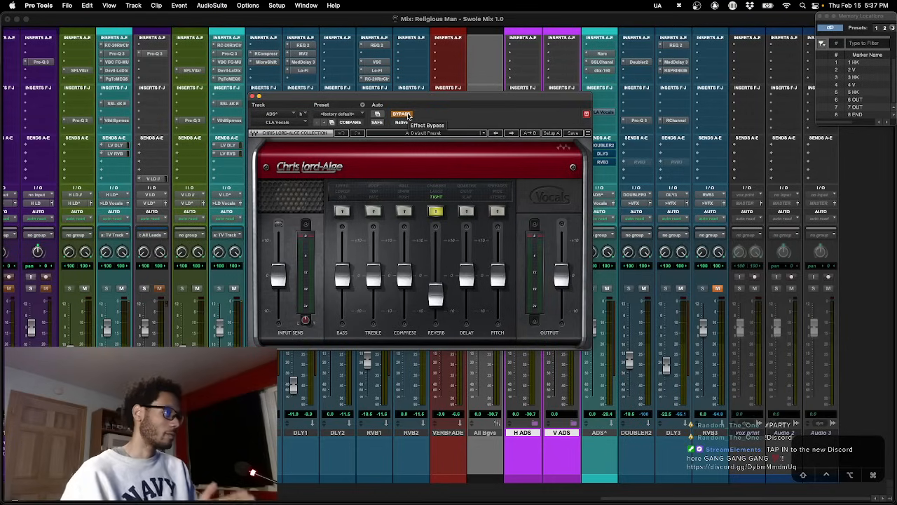
key("space")
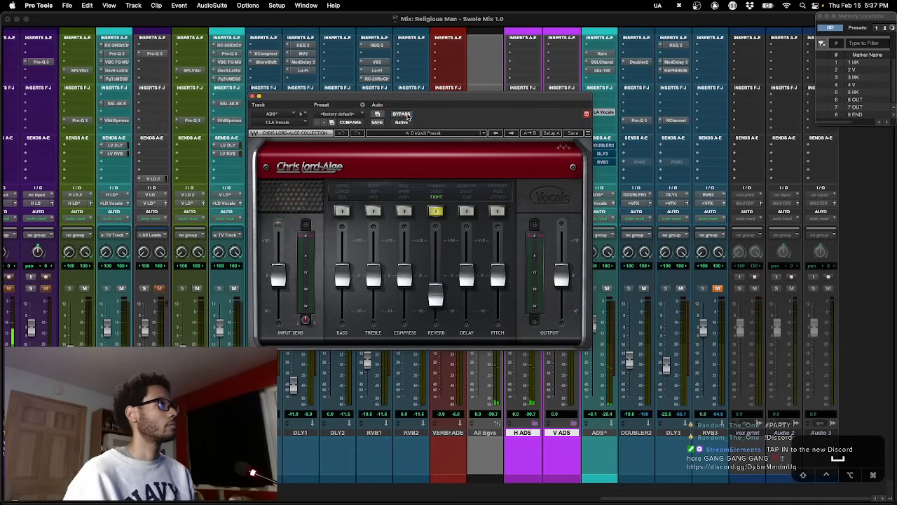
left_click_drag(413, 103, 401, 99)
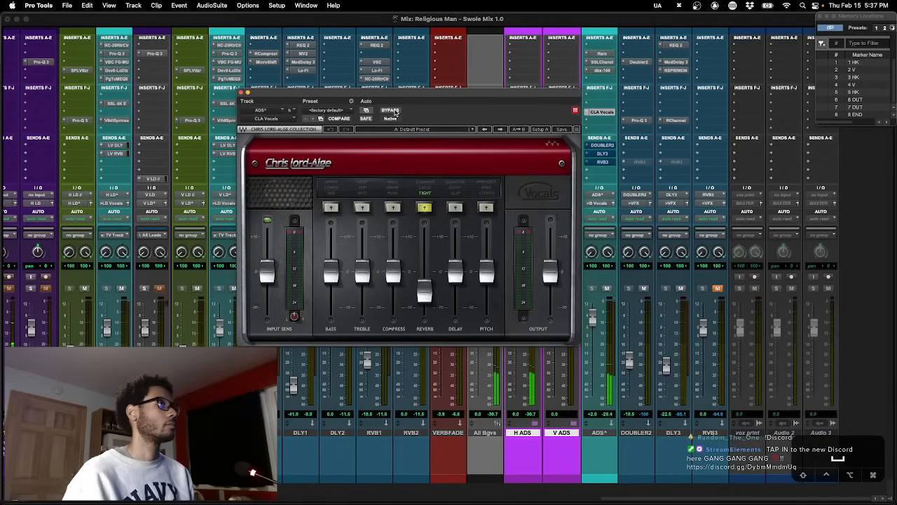
left_click(393, 111)
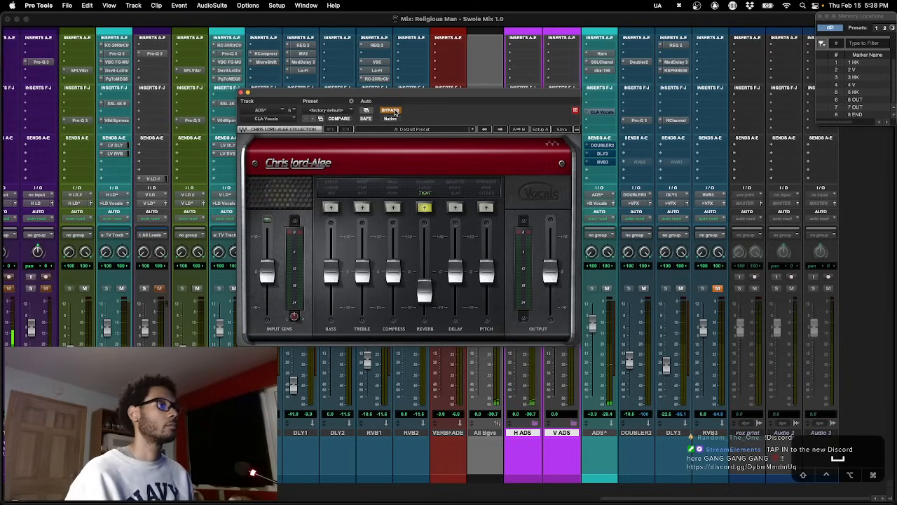
left_click(392, 111)
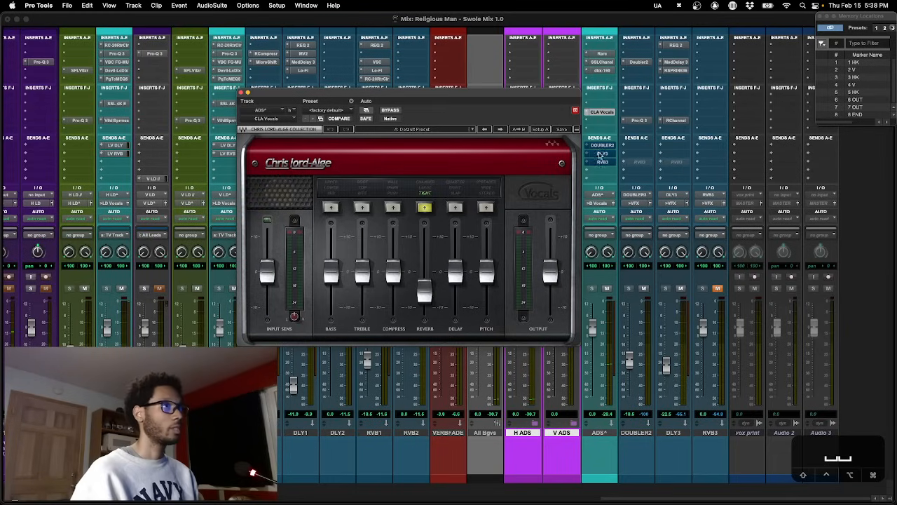
left_click(602, 113)
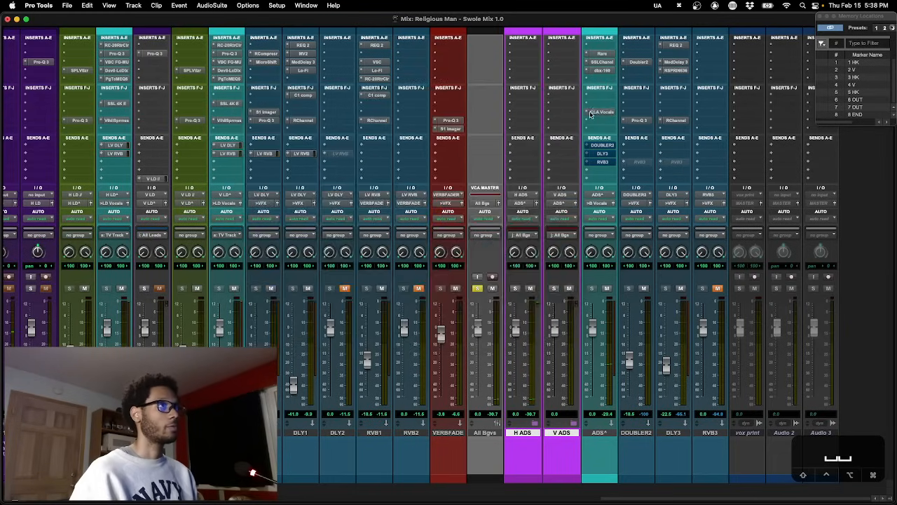
left_click(603, 112)
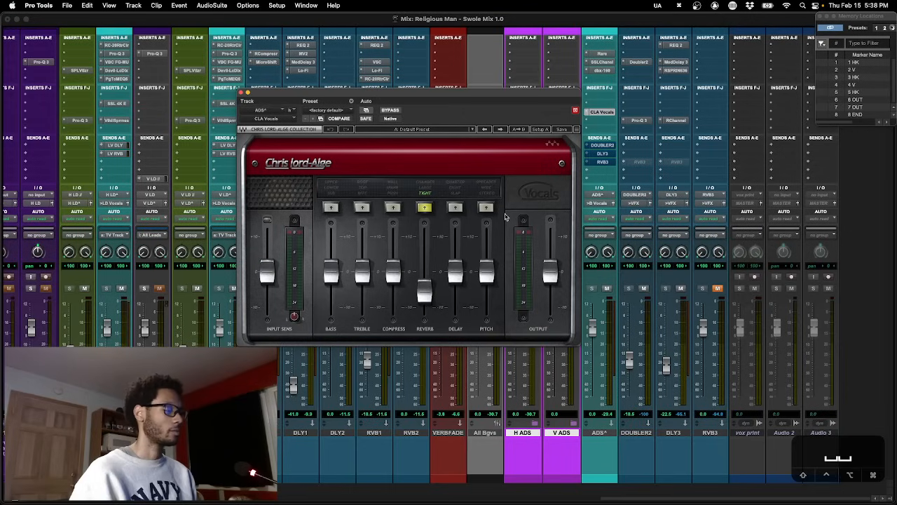
left_click(607, 113)
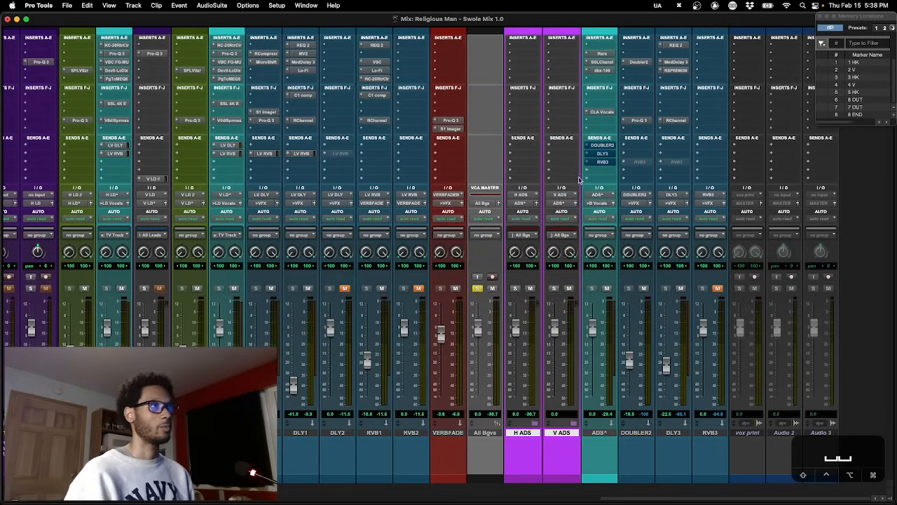
Open the DOUBLER2 send on the ADS* track and unmute it.
left_click(604, 147)
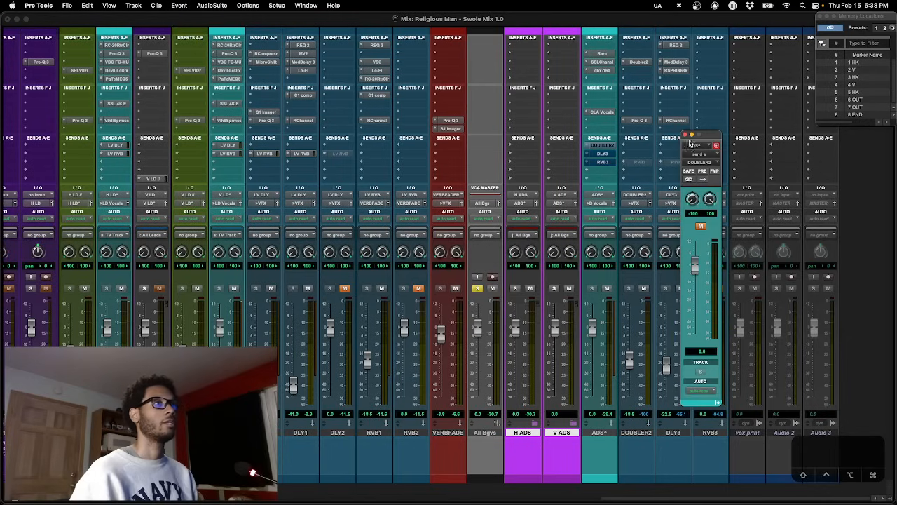
left_click_drag(708, 135, 487, 115)
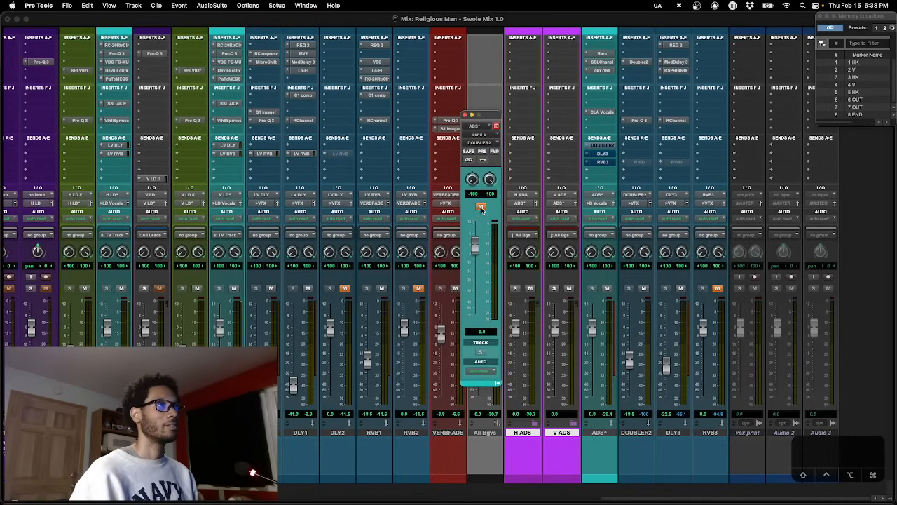
left_click(602, 111)
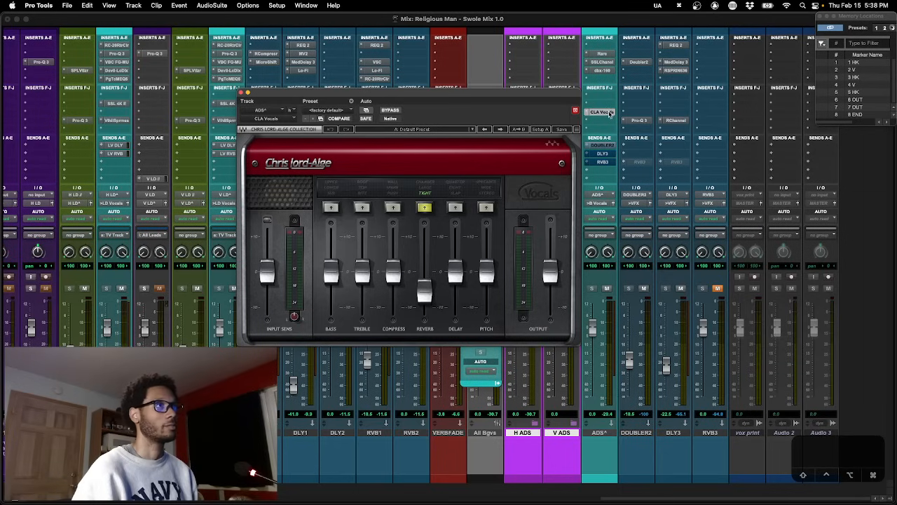
left_click(603, 113)
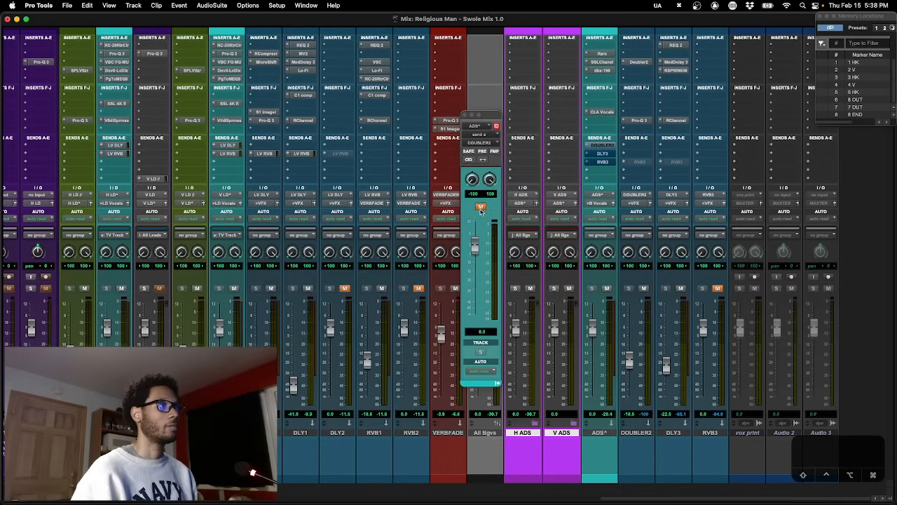
left_click(481, 208)
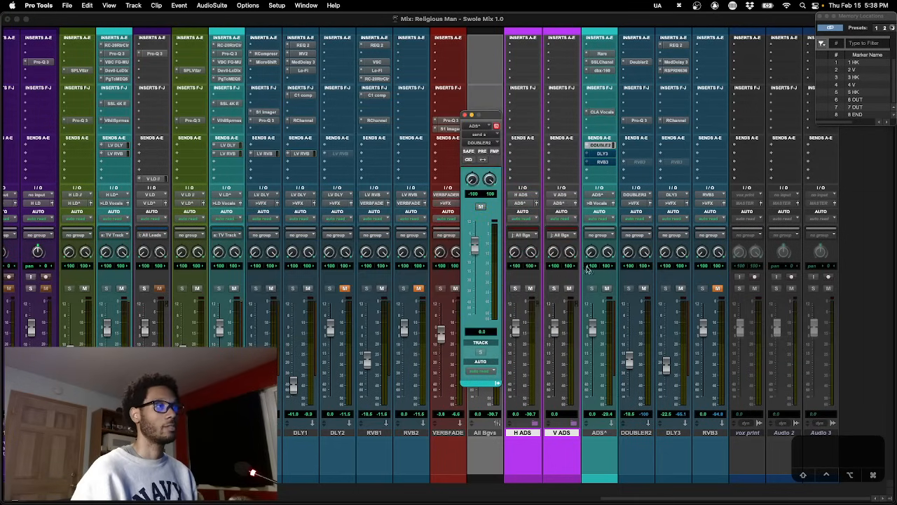
Open Doubler2 and Pro-Q 3 on the DOUBLER2 track to examine their settings, and close the plug-in window.
left_click(641, 63)
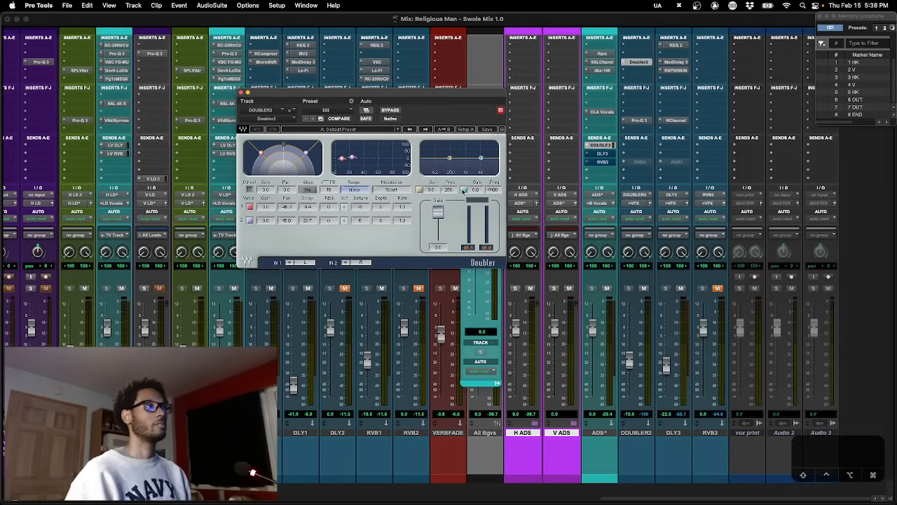
left_click(645, 122)
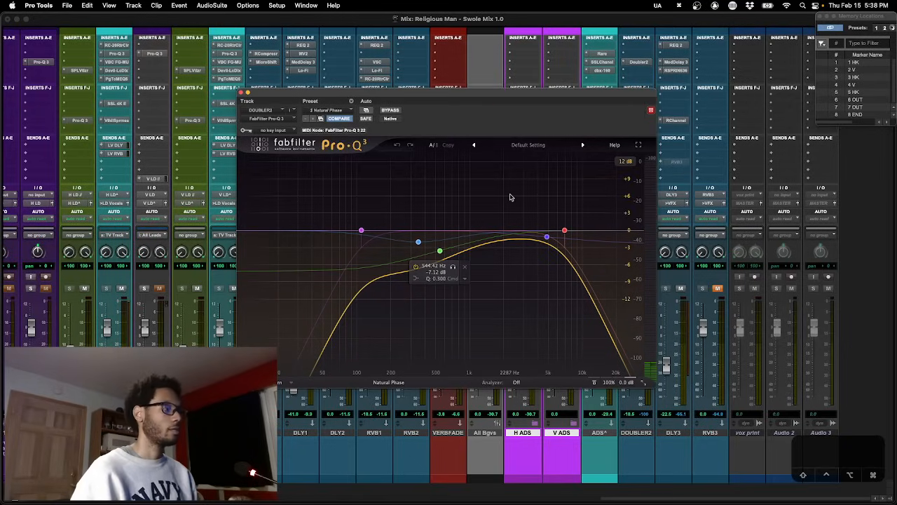
key("super+w")
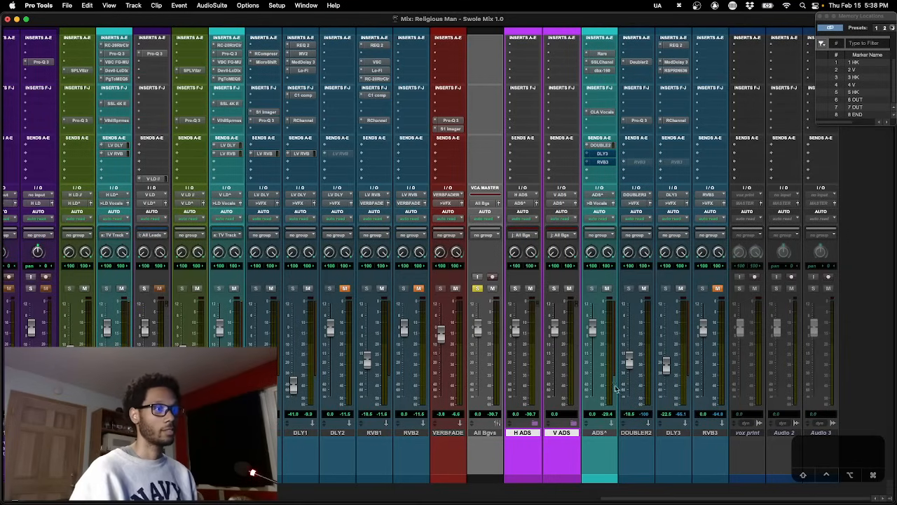
Audition the DOUBLER2 fader raised to +12.0 dB and the DLY3 fader raised to +7.2 dB, undoing each fader move.
left_click_drag(631, 366, 635, 310)
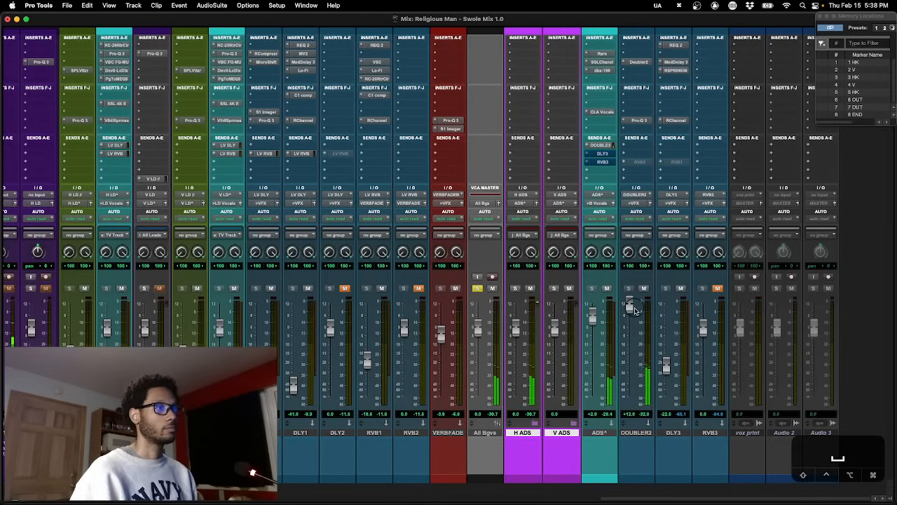
key("super+z")
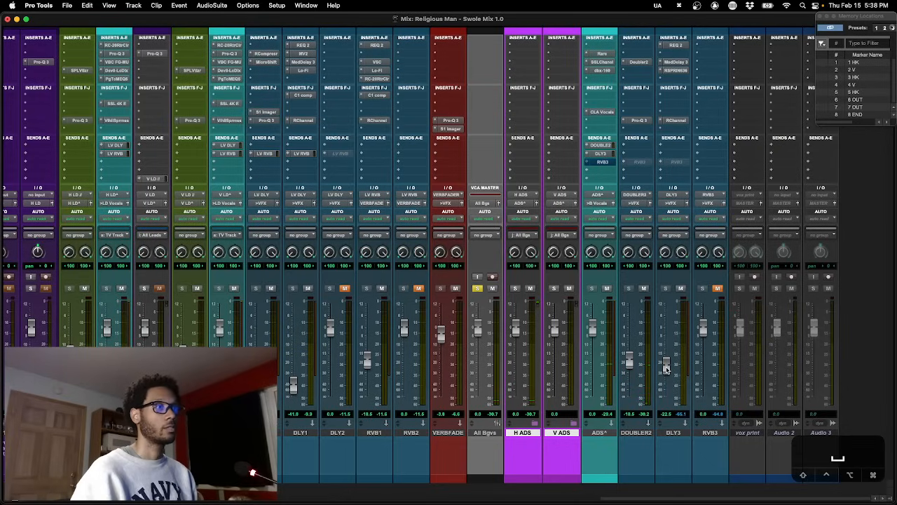
left_click_drag(667, 369, 667, 315)
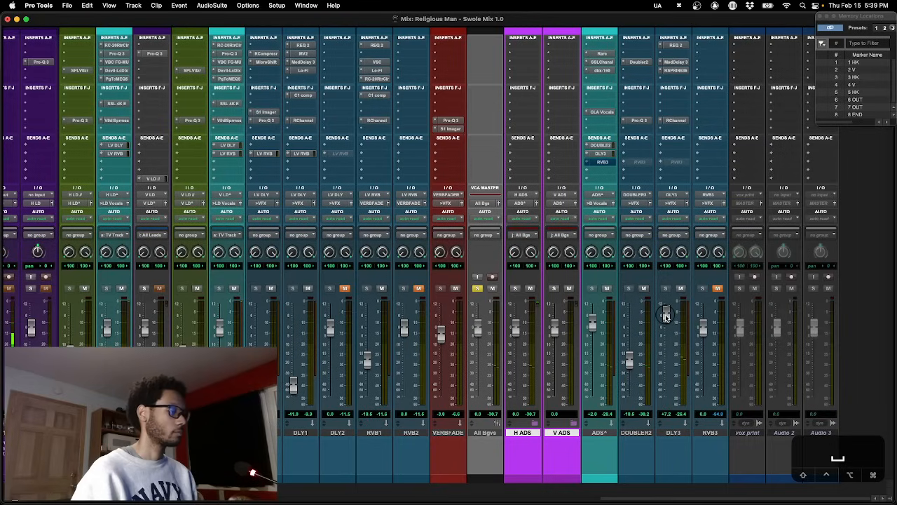
key("super+z")
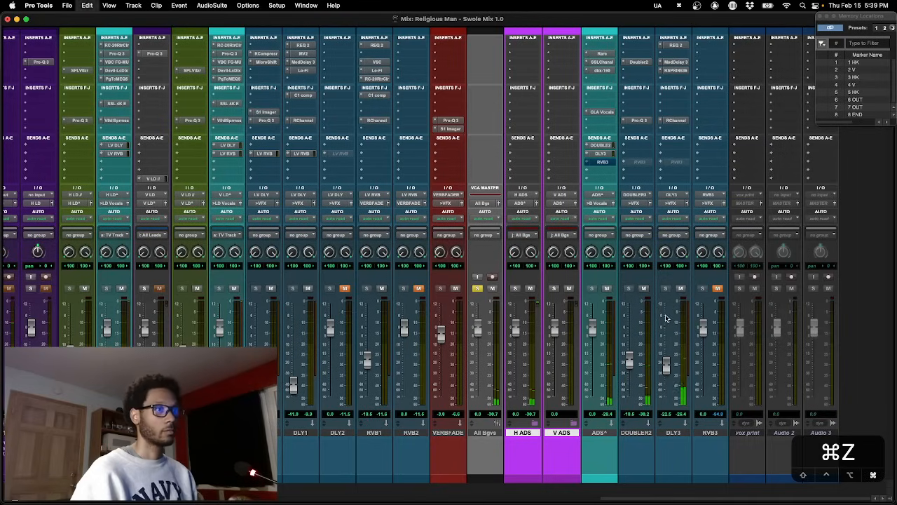
Open REQ 2 and Mod Delay III on the DLY3 track to examine their filter and delay settings.
left_click(675, 45)
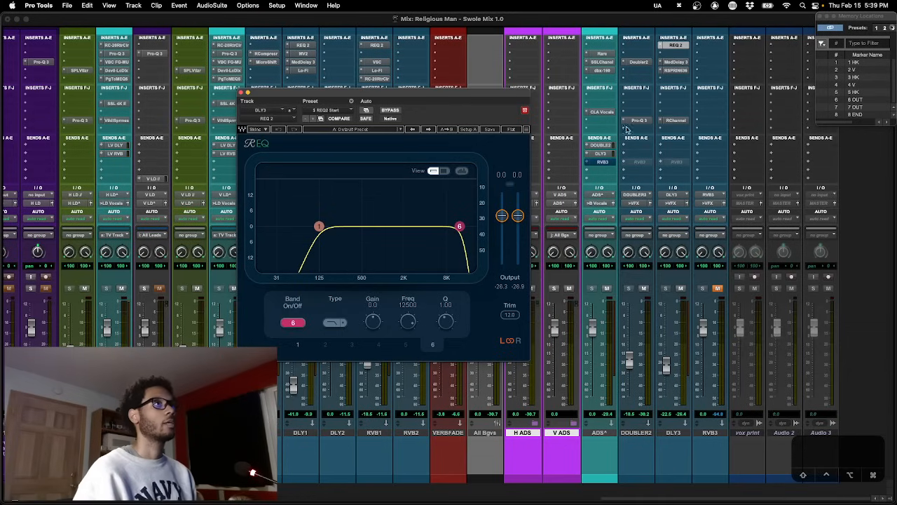
left_click(676, 61)
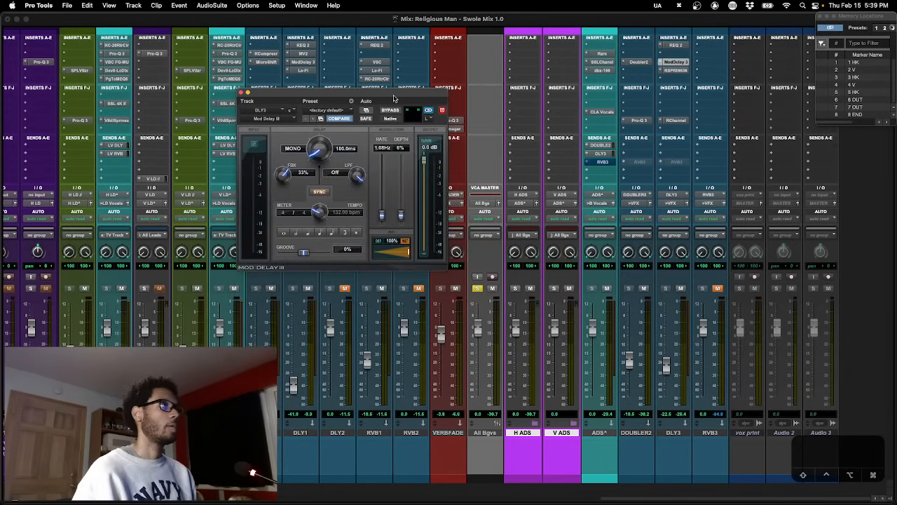
left_click_drag(394, 98, 429, 103)
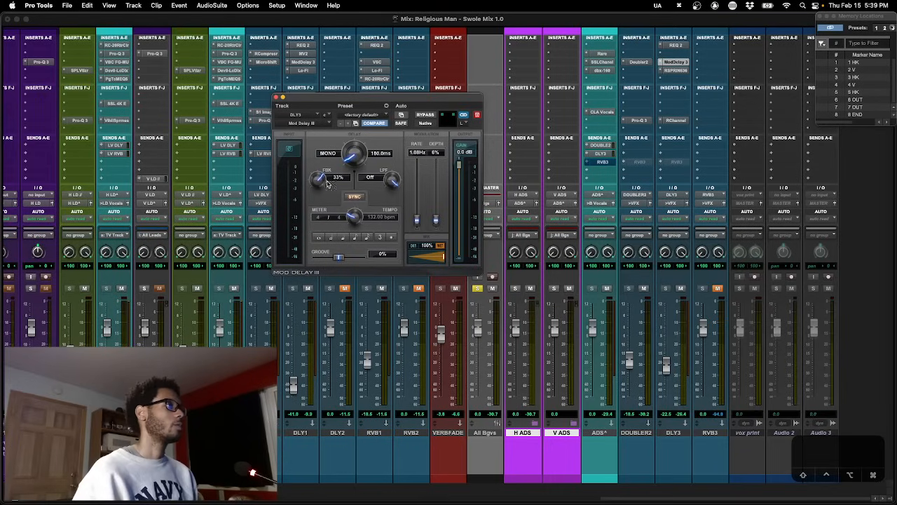
left_click_drag(449, 97, 473, 110)
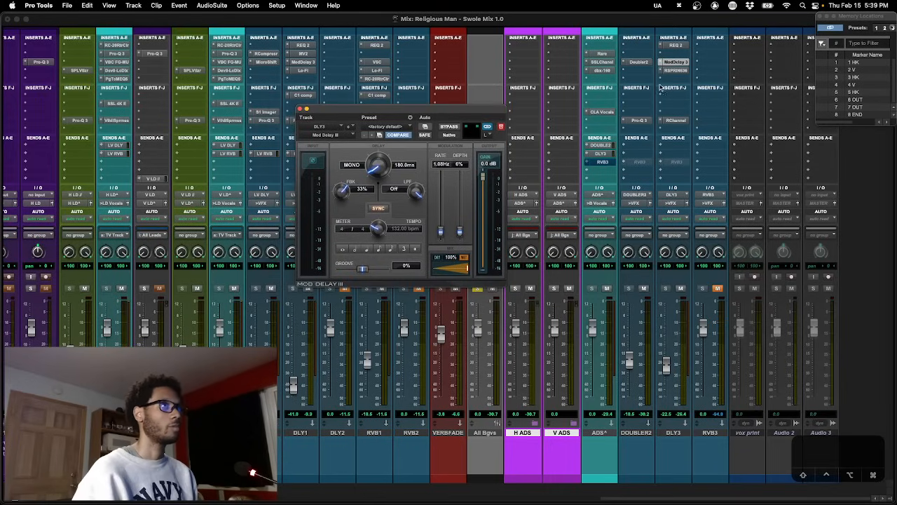
Open the Rev SPRING-636 on the DLY3 track and examine its input, decay and blend settings.
left_click(674, 72)
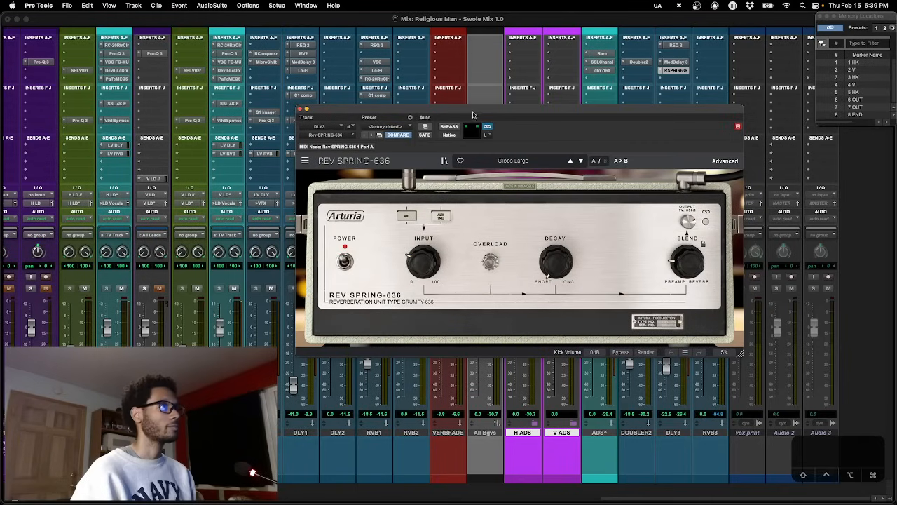
left_click_drag(473, 115, 395, 97)
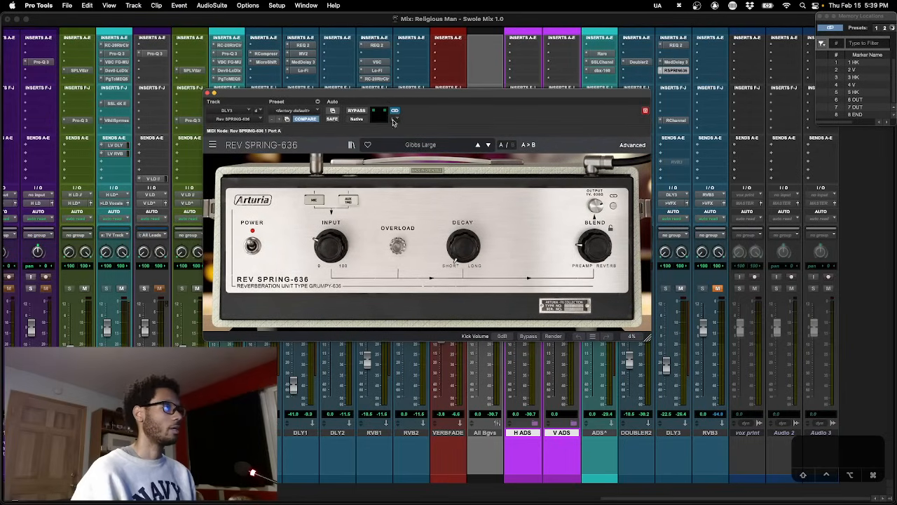
mouse_move(599, 259)
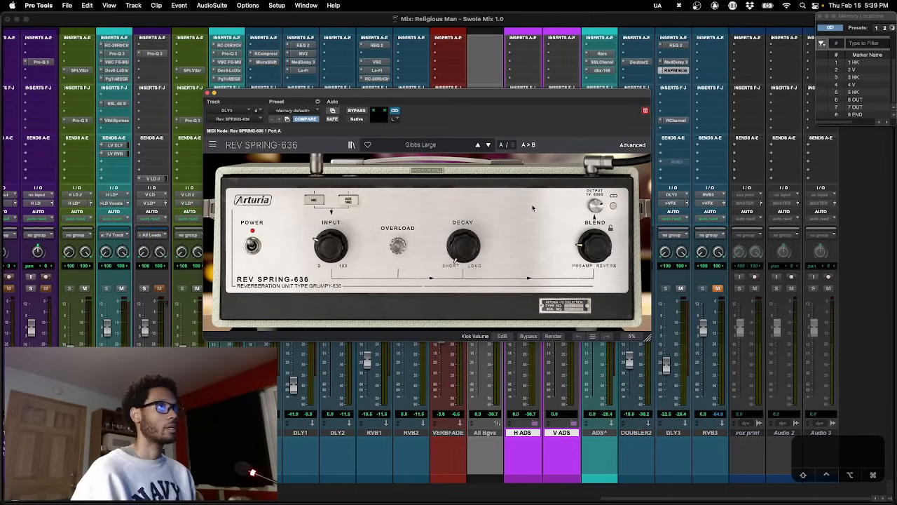
Raise the DLY3 fader to +6.2 dB, compare the delay with Rev SPRING-636 bypassed and active, and close the plug-in.
left_click_drag(666, 368, 667, 319)
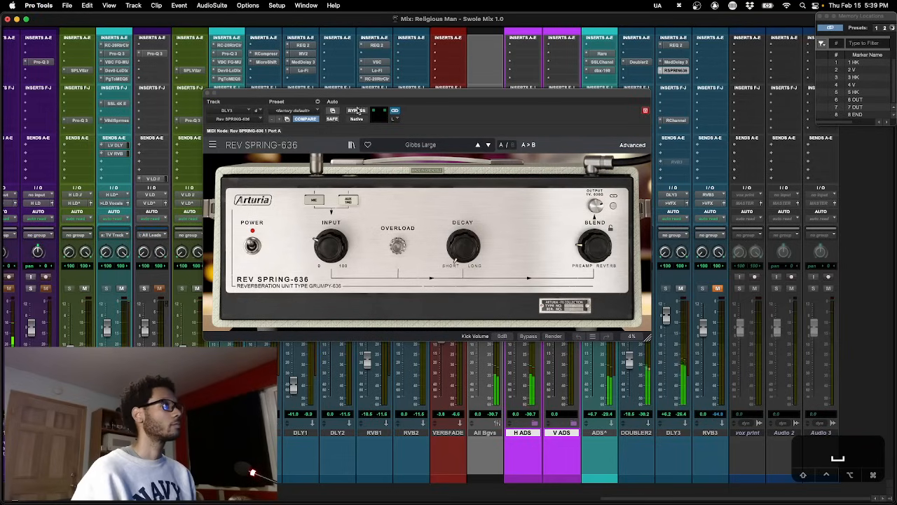
left_click(357, 110)
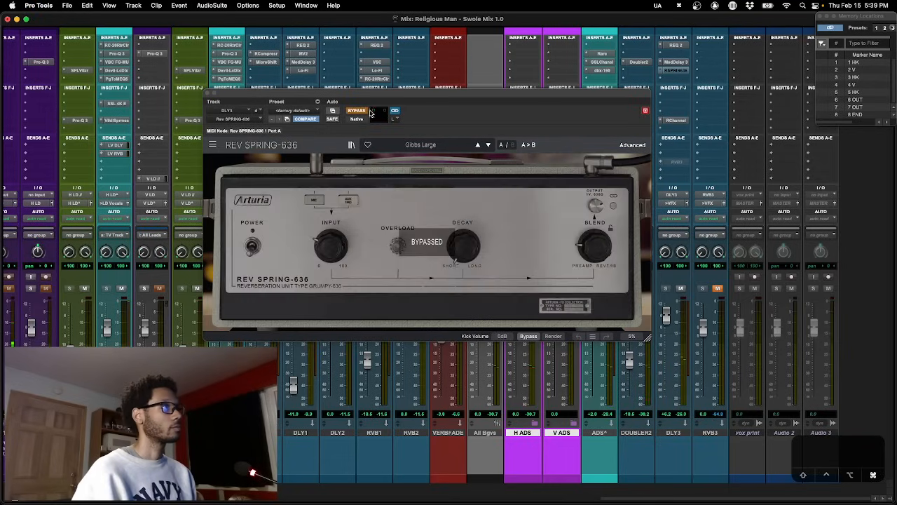
mouse_move(398, 97)
left_mouse_down()
mouse_move(344, 97)
mouse_move(415, 98)
left_mouse_up()
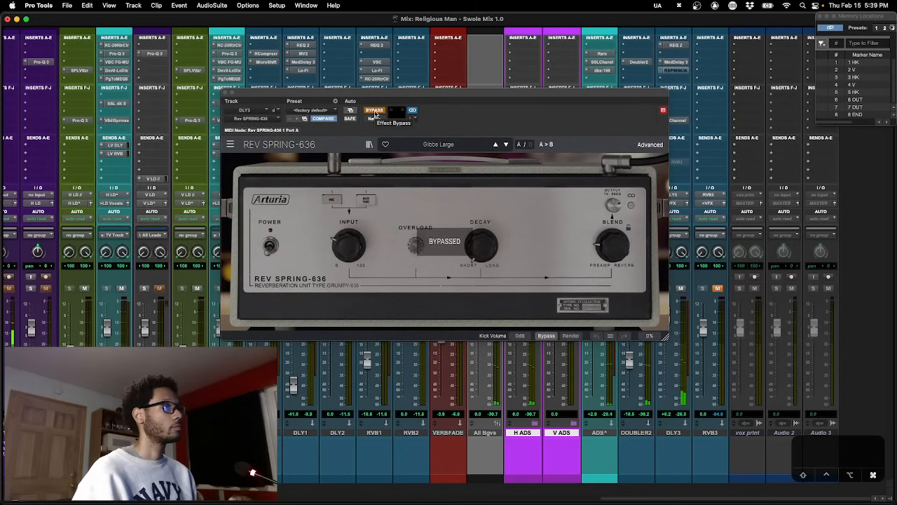
left_click(375, 113)
left_click_drag(417, 96, 387, 101)
left_click(673, 71)
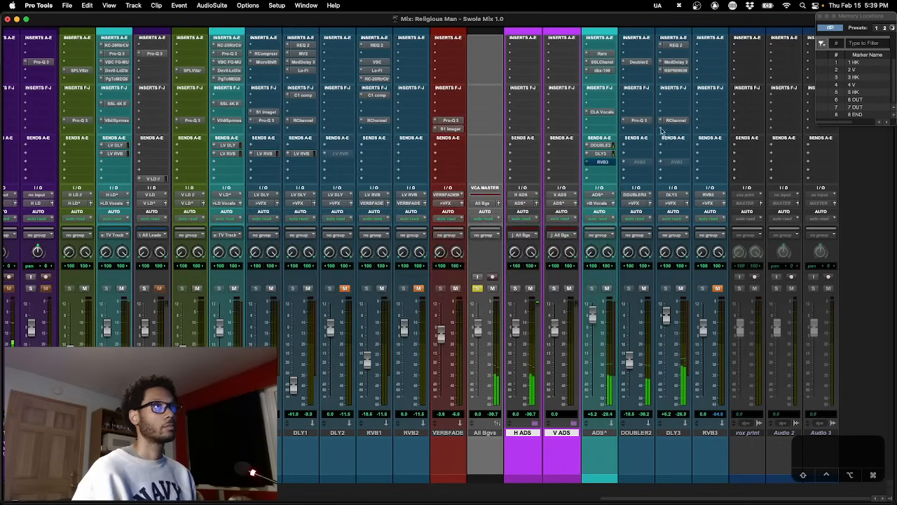
Open RChannel on the DLY3 track to examine its EQ and compressor settings, and close it.
left_click(687, 122)
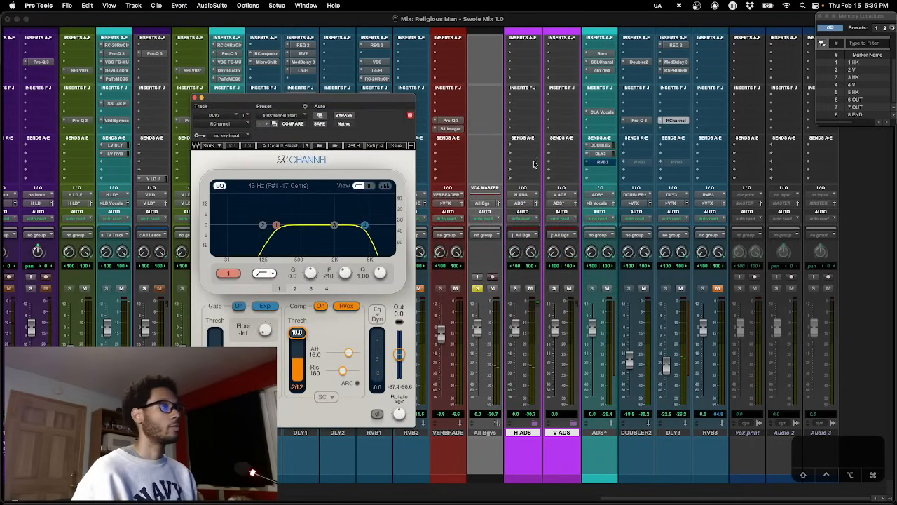
left_click_drag(357, 99, 501, 109)
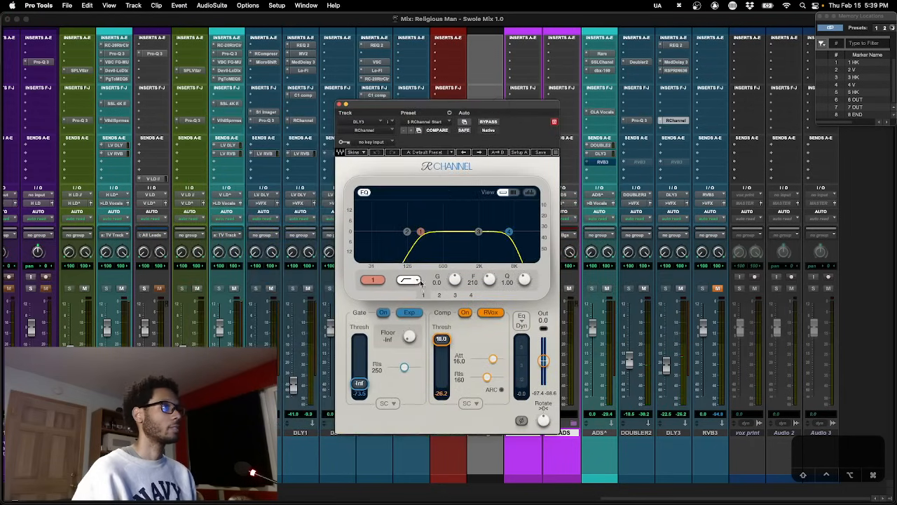
left_click(673, 121)
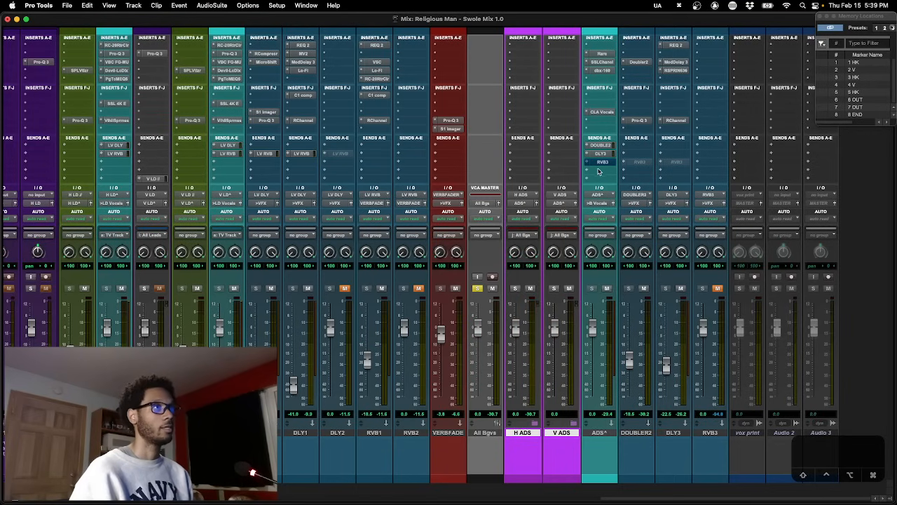
Open the dbx 160 compressor on the >LD Vocals track to examine its threshold, compression and output gain.
scroll(628, 255, "left", 3)
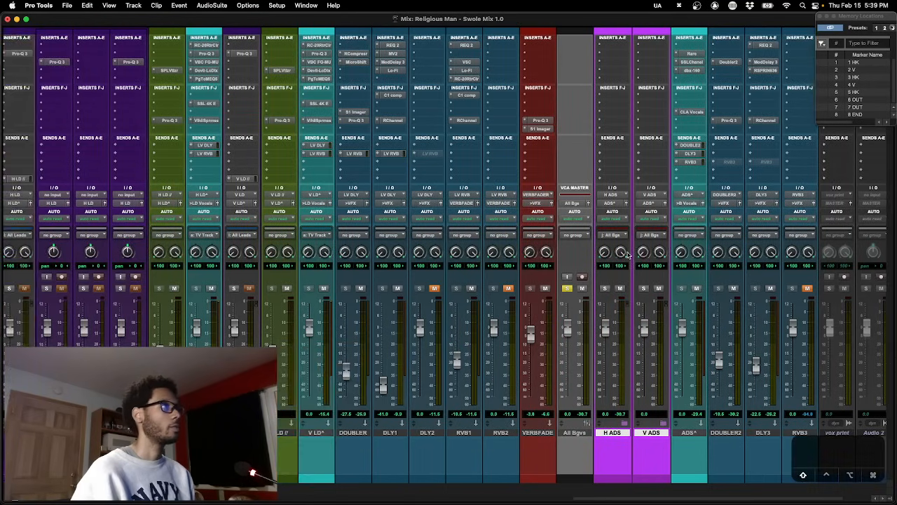
scroll(628, 255, "left", 10)
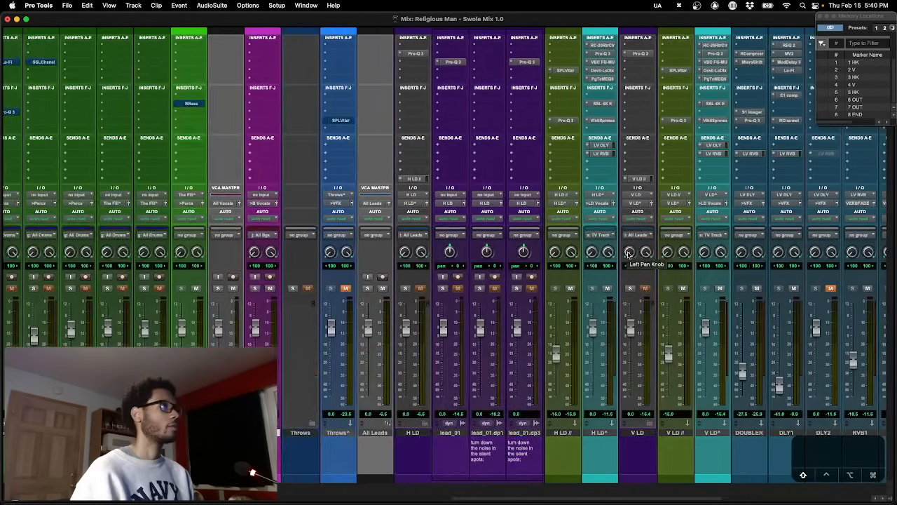
scroll(628, 256, "left", 15)
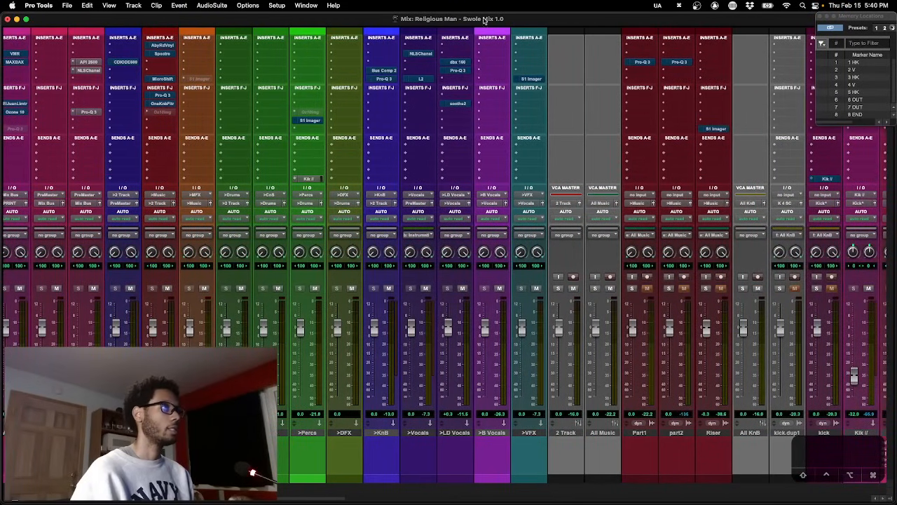
left_click(457, 62)
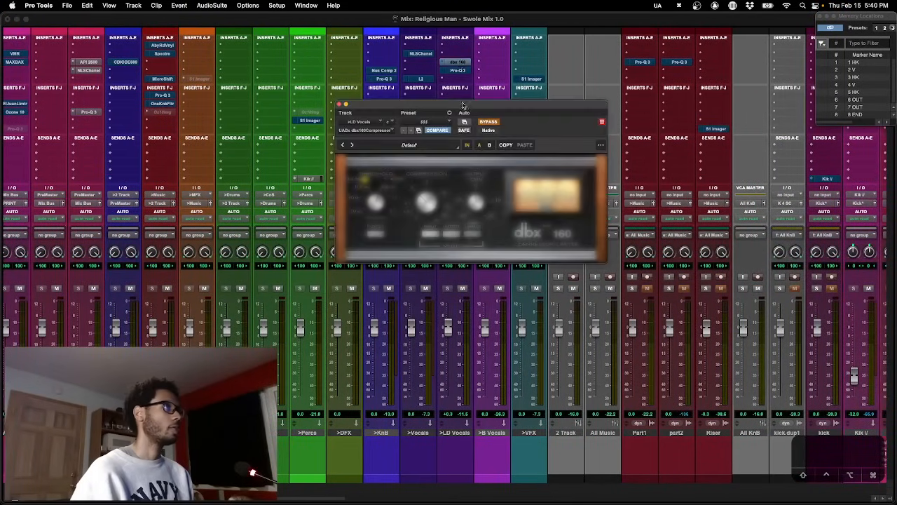
key("super+=")
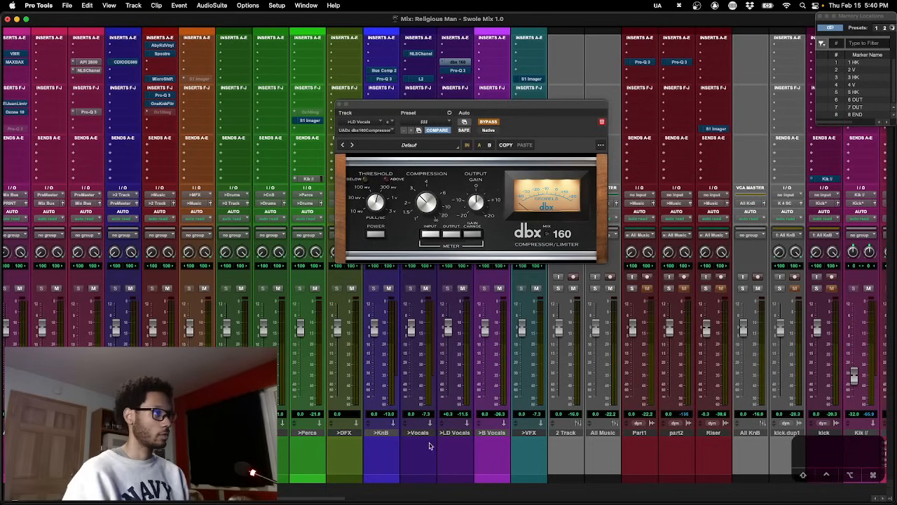
Select the lead_01.dup1 clips in the 3 HK section for 17 bars from bar 49 and play the selection.
scroll(510, 414, "right", 10)
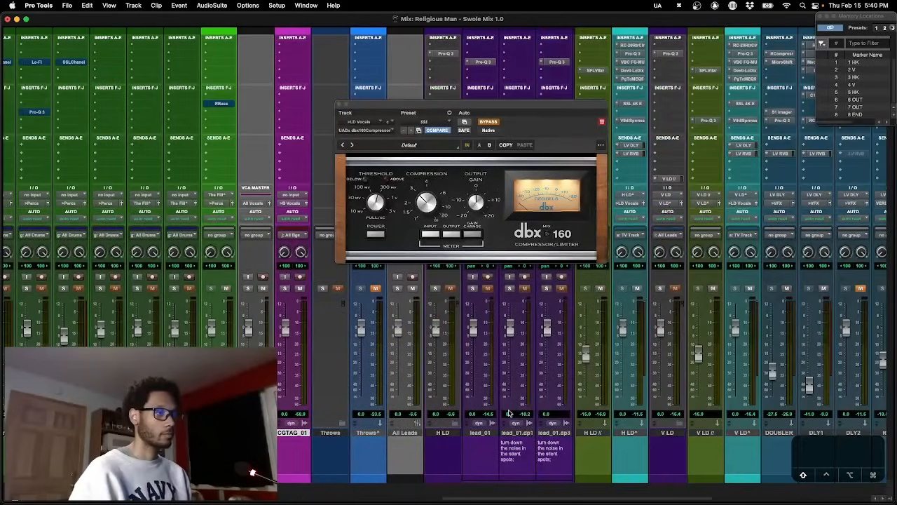
left_click(405, 432)
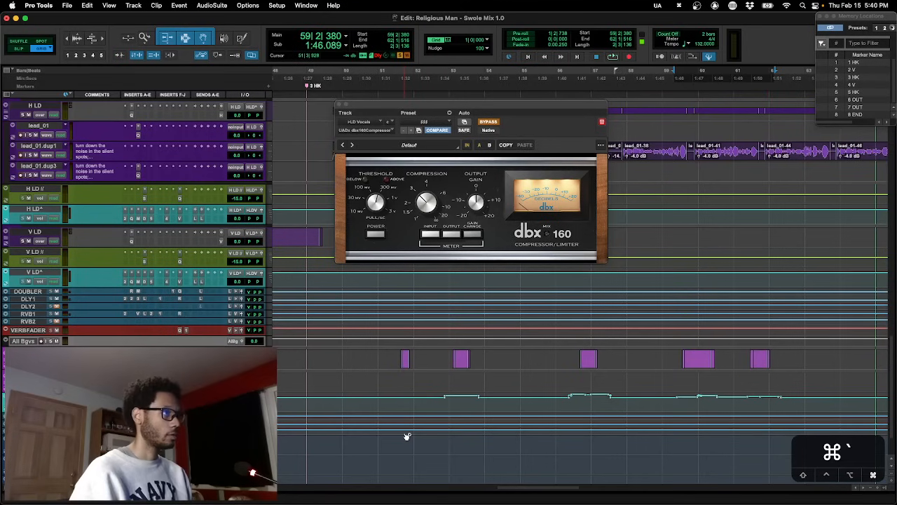
key("super+=")
scroll(404, 435, "up", 10)
scroll(403, 435, "left", 5)
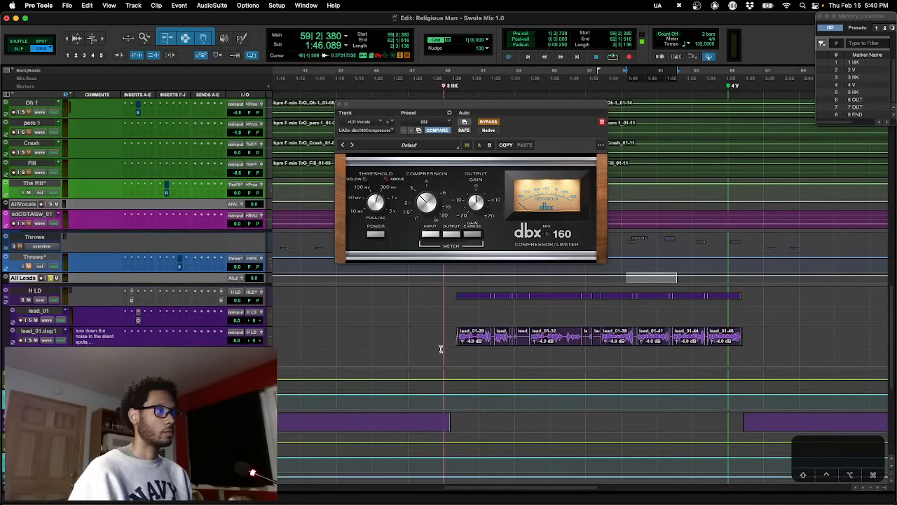
left_click_drag(446, 334, 745, 339)
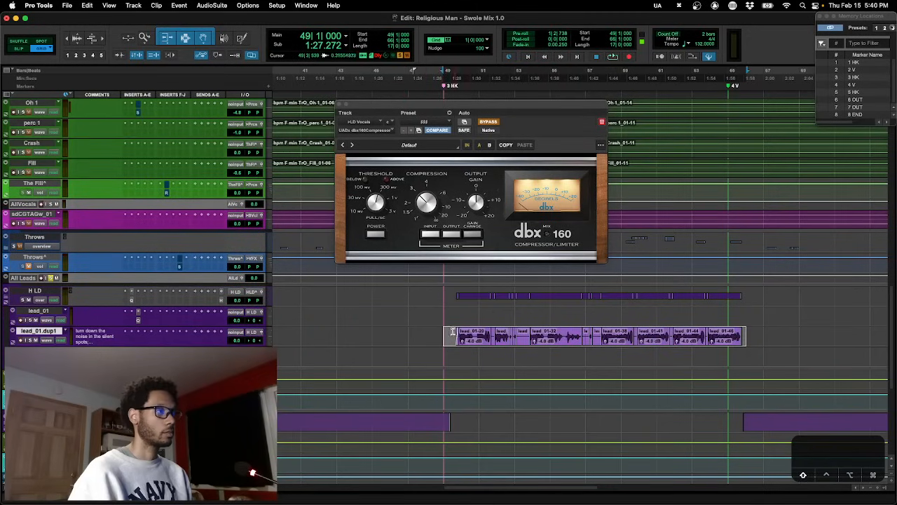
key("space")
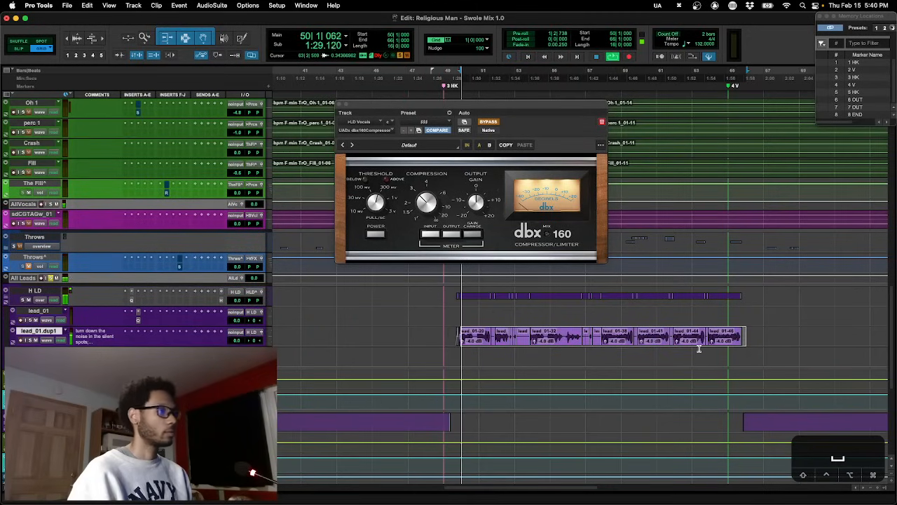
Compare the >LD Vocals dbx 160 bypassed and active during playback, leaving the compressor active.
key("super+equal")
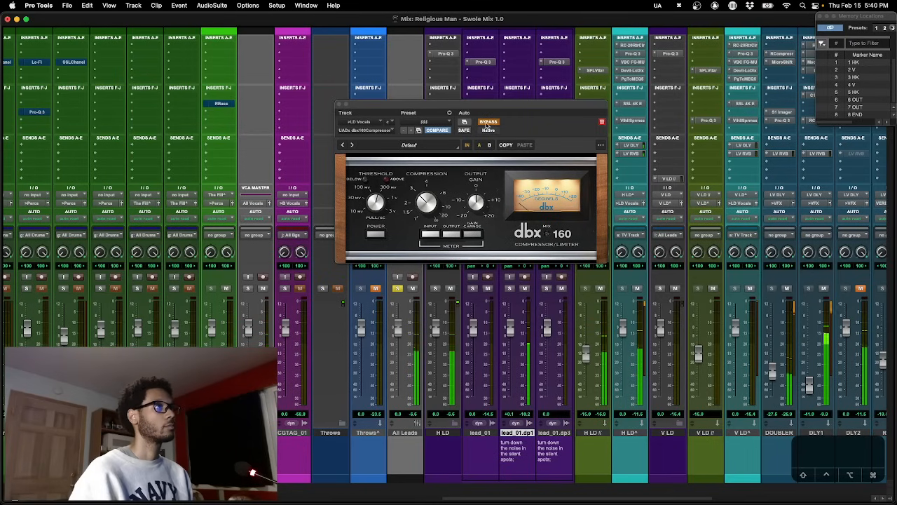
scroll(498, 89, "left", 15)
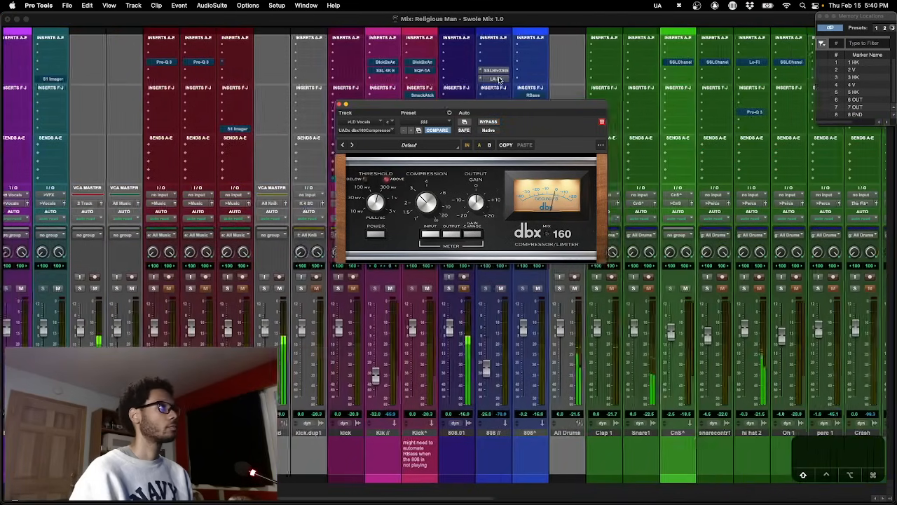
scroll(500, 79, "right", 3)
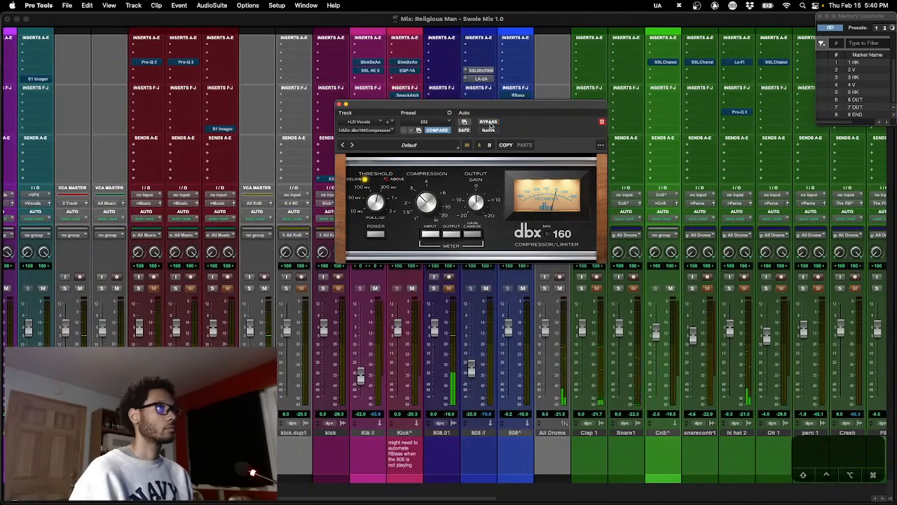
left_click(489, 122)
scroll(491, 105, "left", 10)
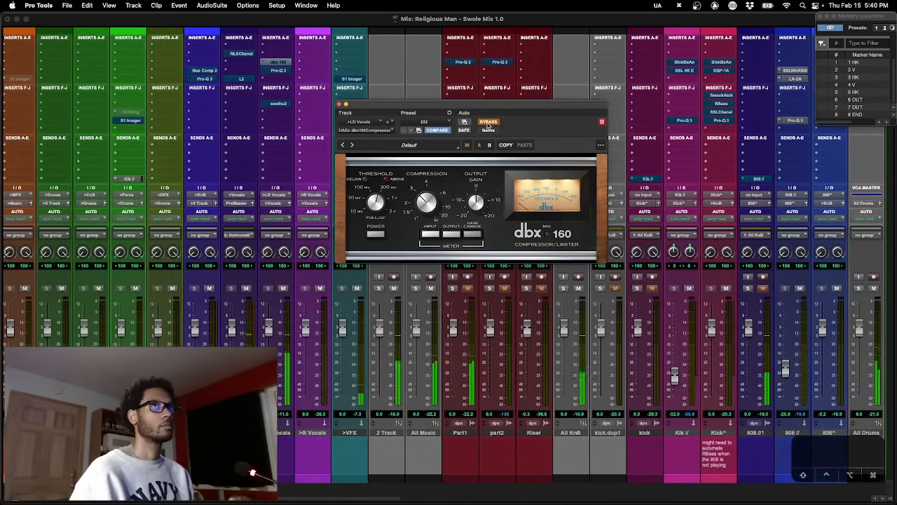
left_click(488, 122)
left_click_drag(493, 110, 419, 133)
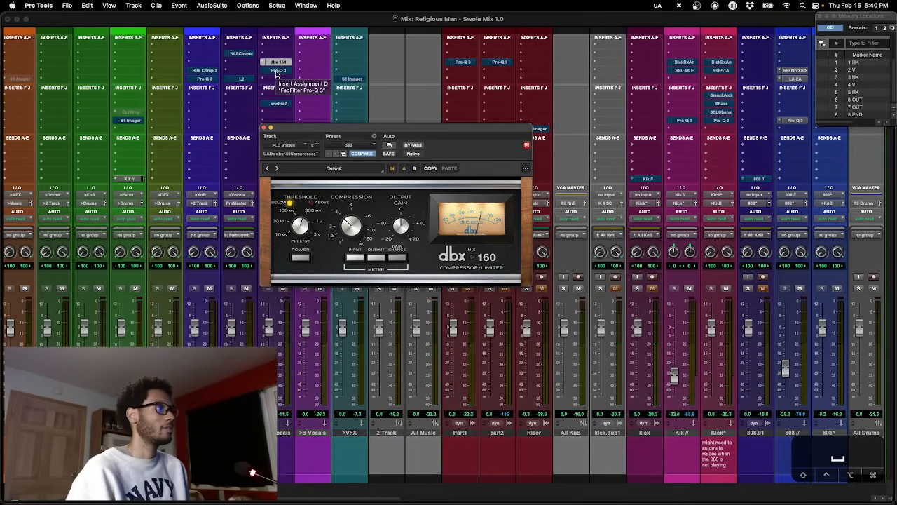
Open Pro-Q 3 on >LD Vocals and examine the 120 Hz shelf, the 141 Hz and 620 Hz dynamic bands and the narrow cut.
left_click(276, 70)
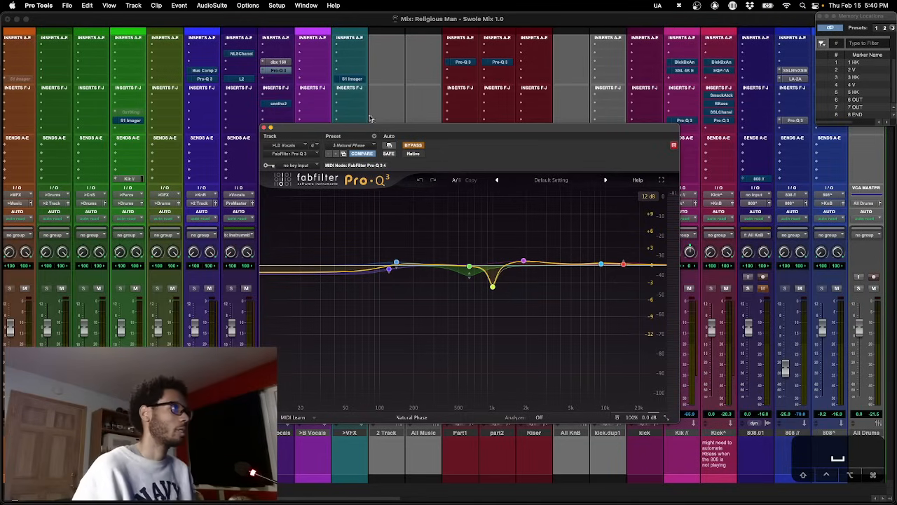
left_click_drag(374, 132, 368, 111)
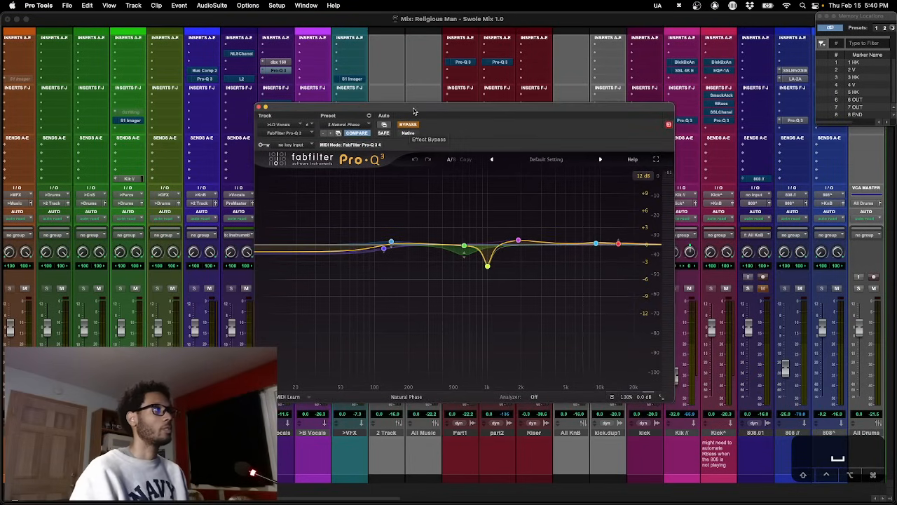
left_click_drag(413, 112, 394, 118)
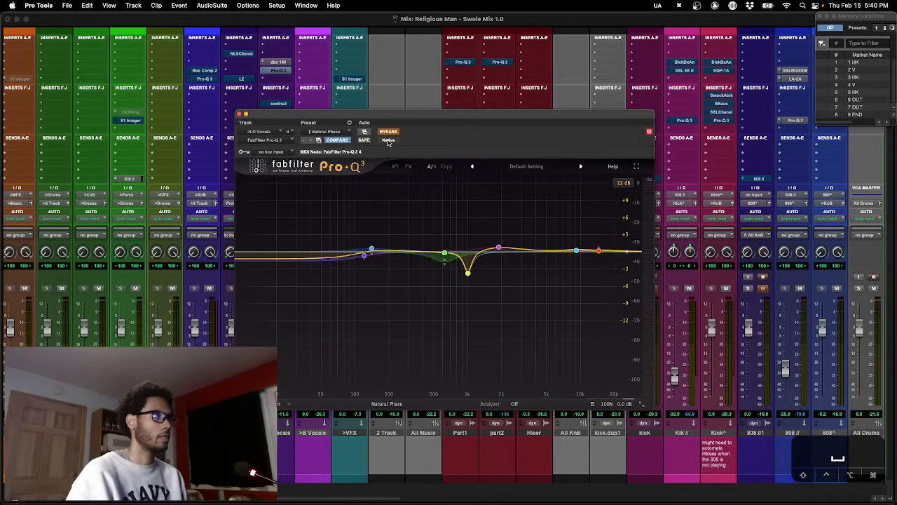
mouse_move(363, 257)
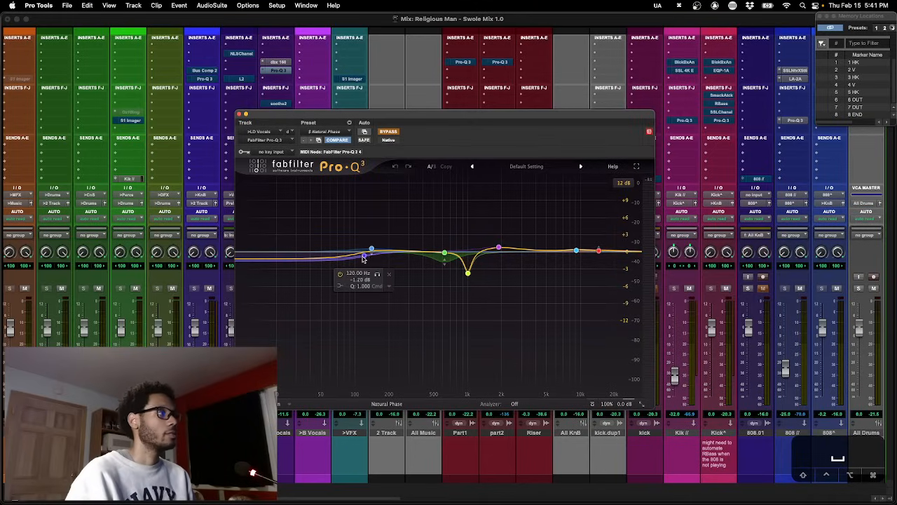
left_click(364, 256)
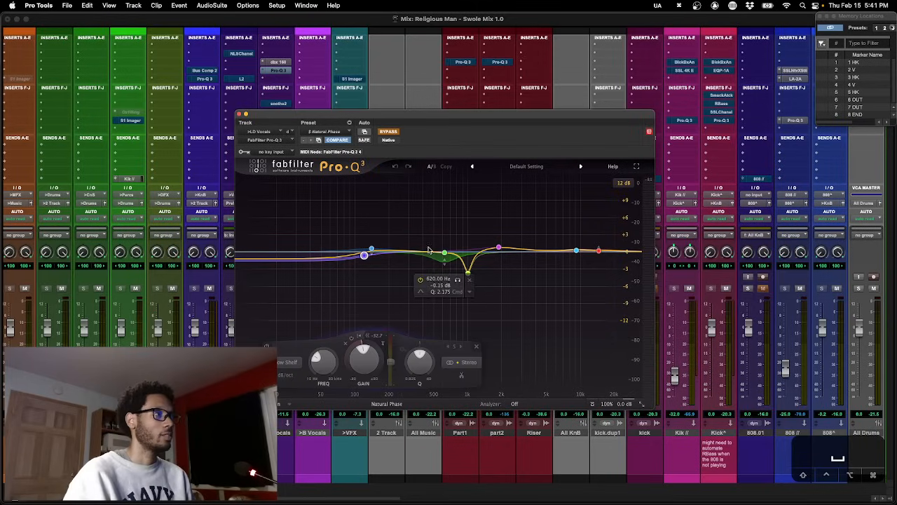
left_click(363, 257)
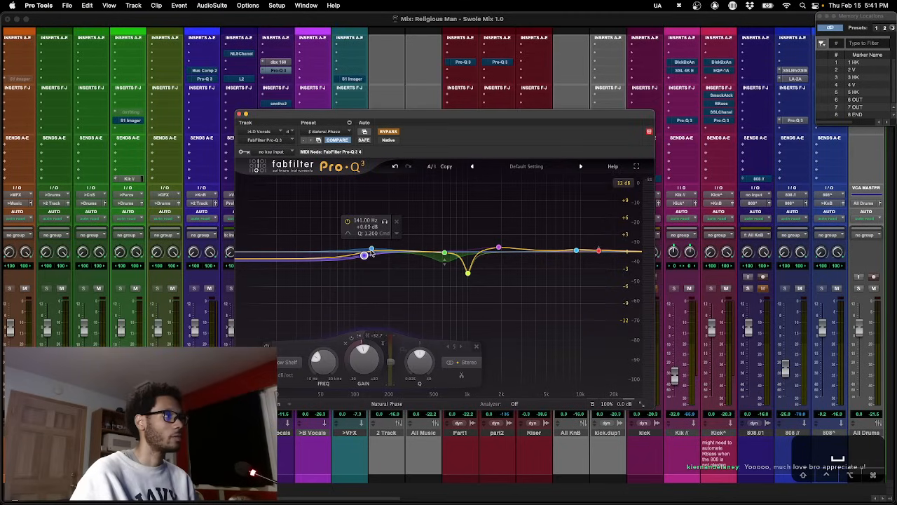
left_click(371, 249)
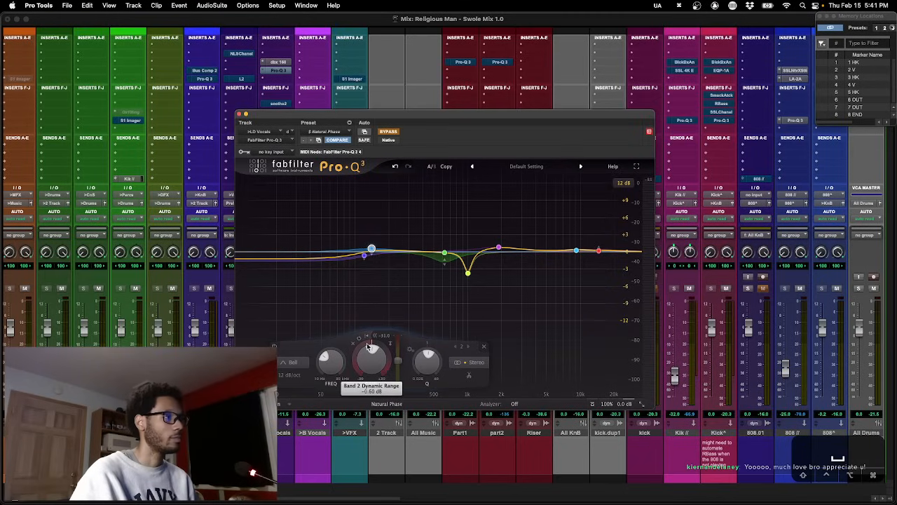
mouse_move(372, 251)
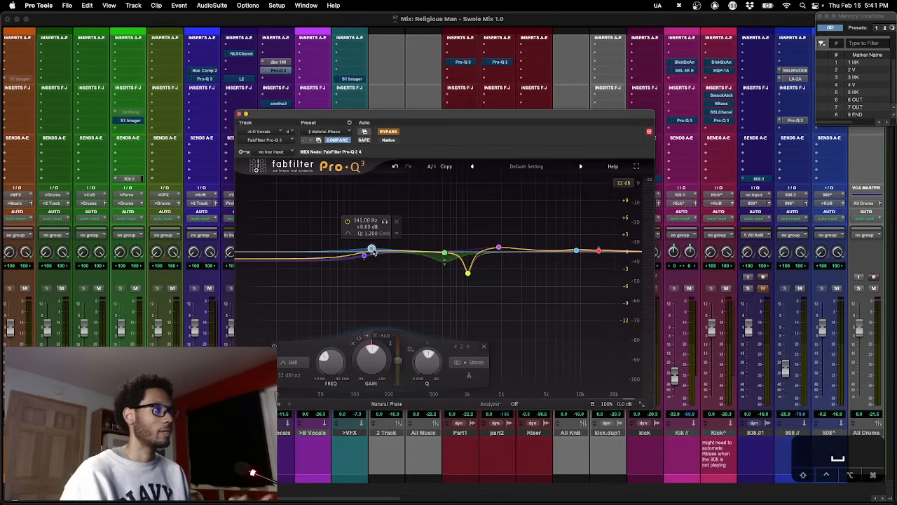
left_click(445, 254)
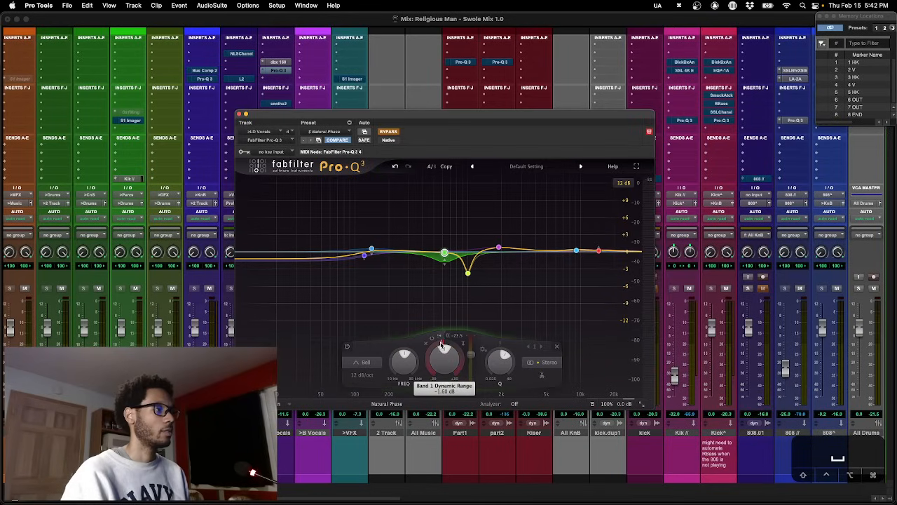
left_click(468, 274)
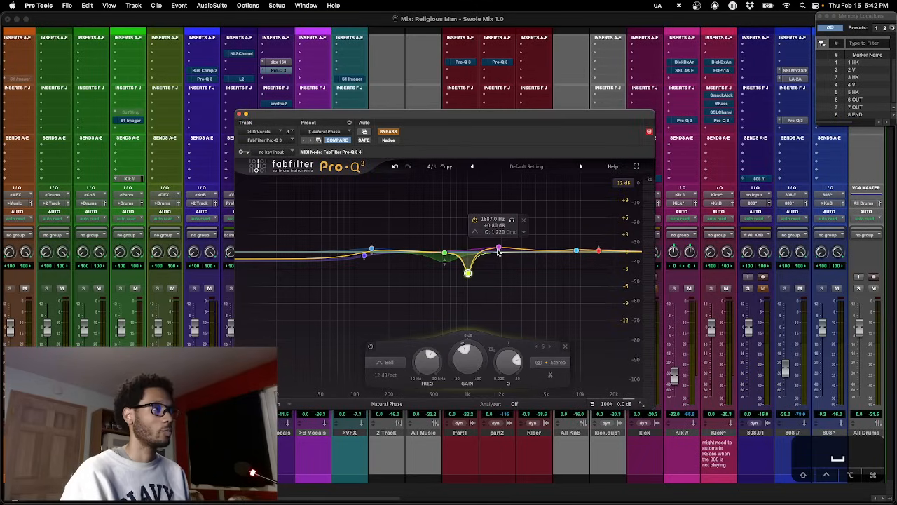
Play the lead vocals with the >LD Vocals Pro-Q 3 bypassed and active, leaving the EQ active.
left_click_drag(403, 117, 405, 119)
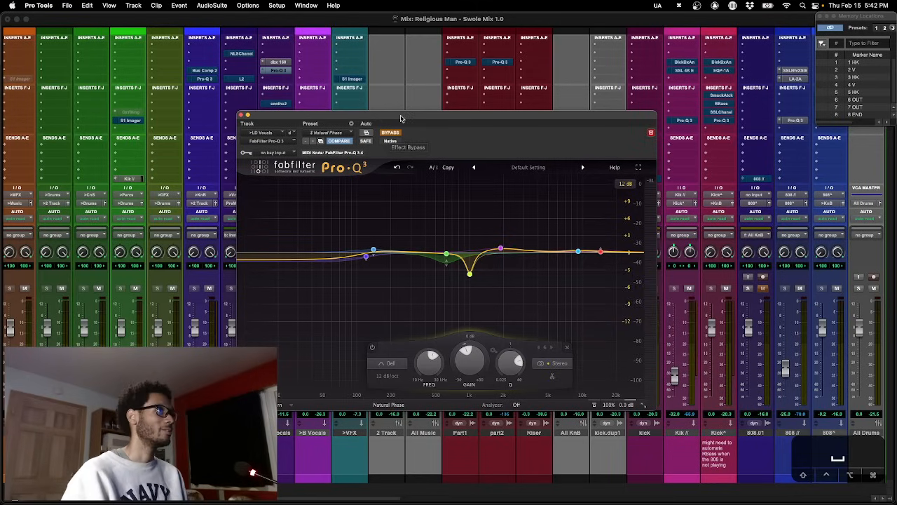
left_click_drag(402, 118, 400, 112)
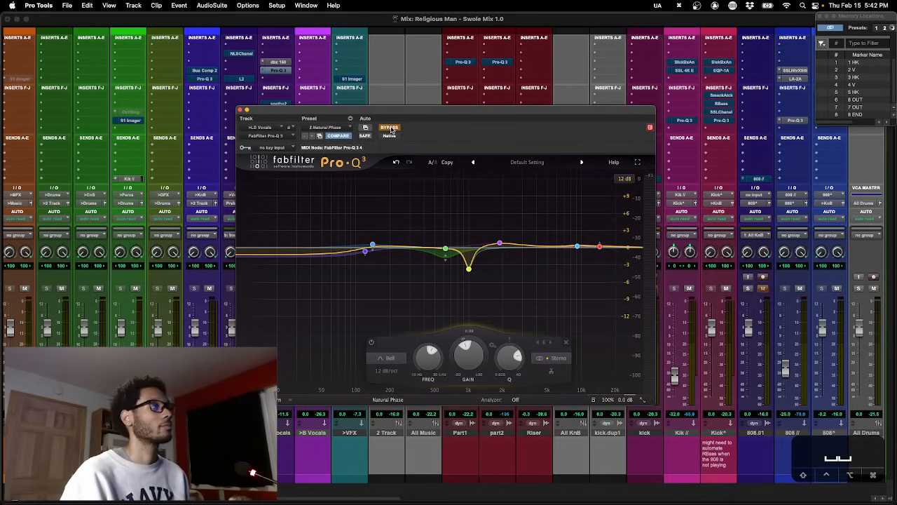
left_click(391, 129)
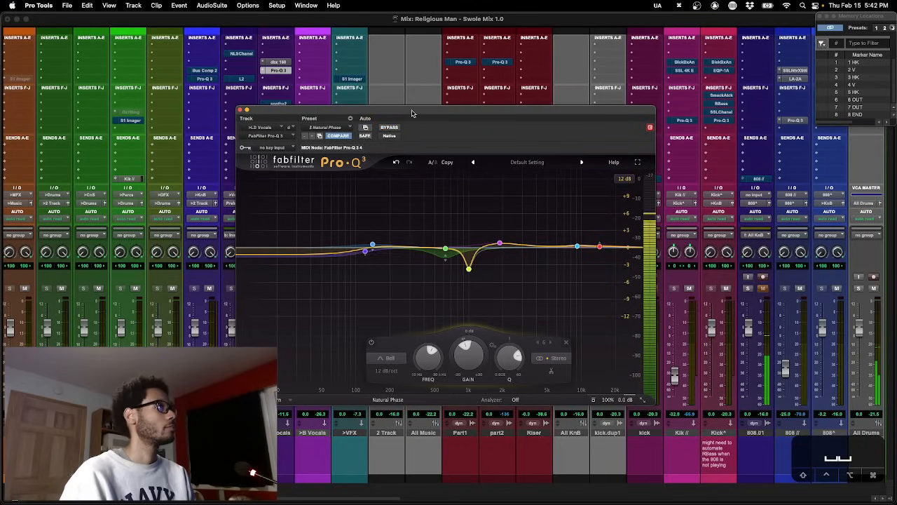
left_click_drag(410, 110, 418, 108)
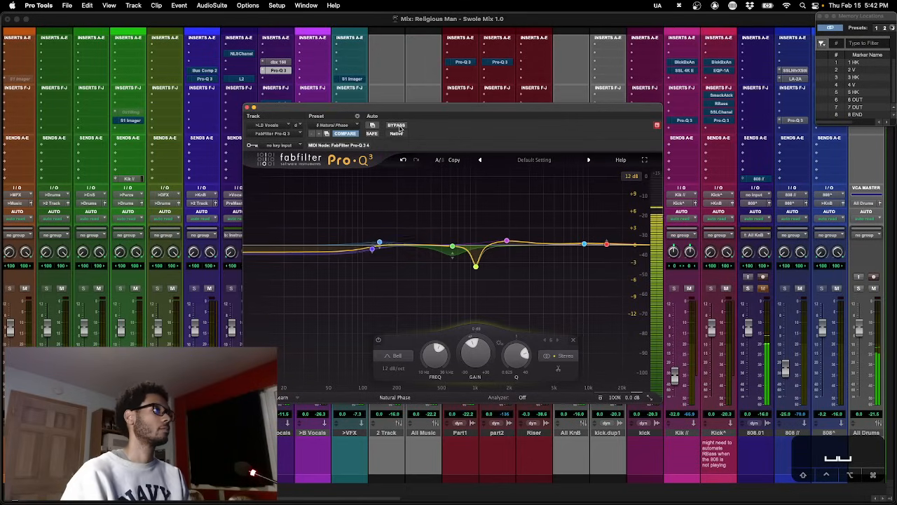
left_click(397, 126)
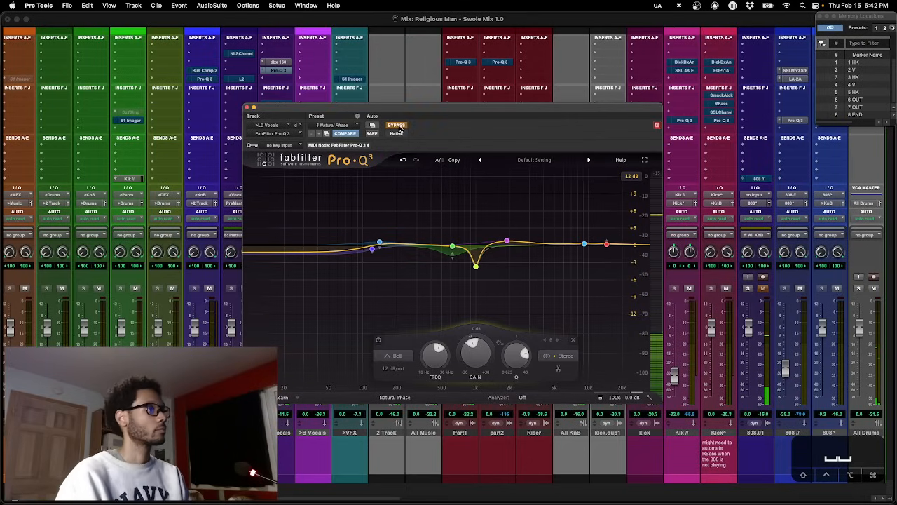
left_click(398, 126)
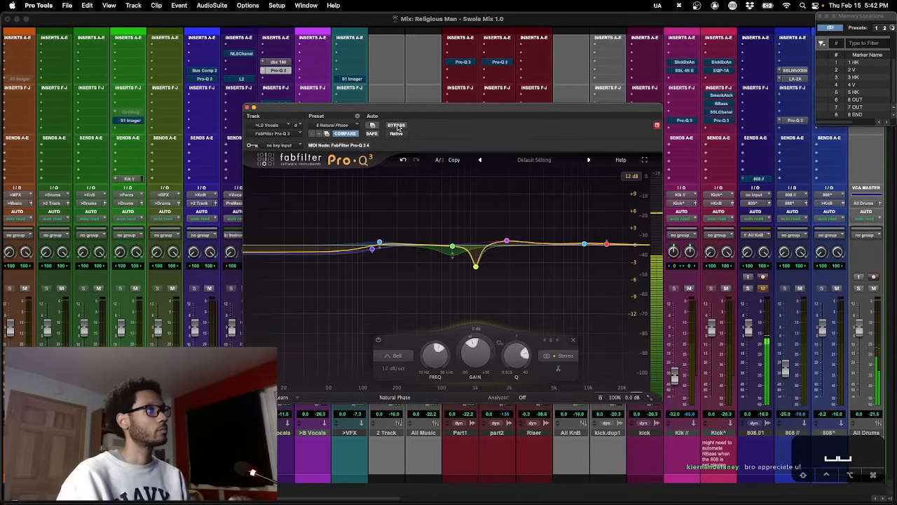
Audition the 998 Hz cut in solo on the >LD Vocals Pro-Q 3, and select the low shelf.
mouse_move(466, 294)
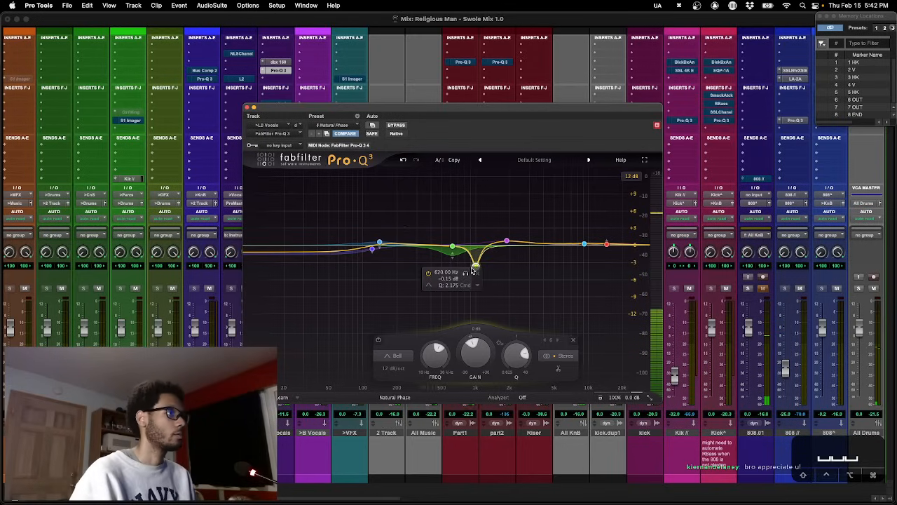
left_click(488, 282)
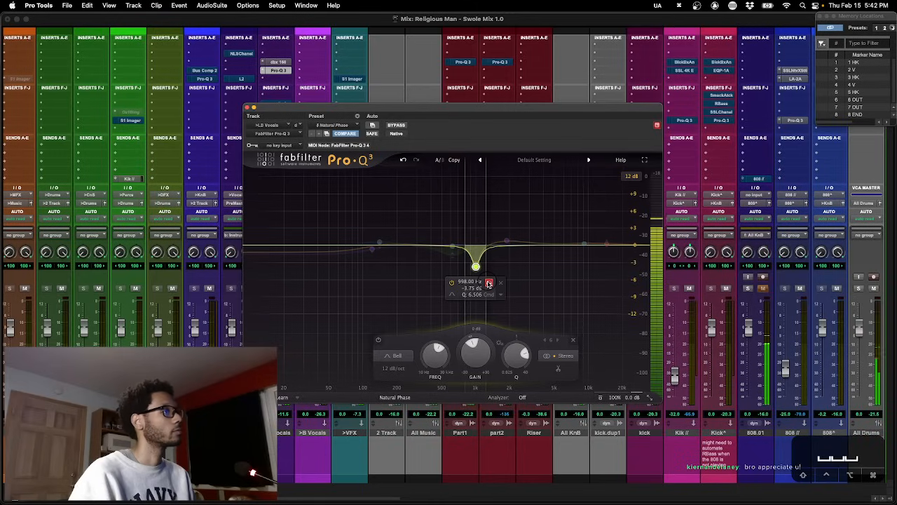
left_click_drag(488, 282, 486, 183)
left_click(372, 248)
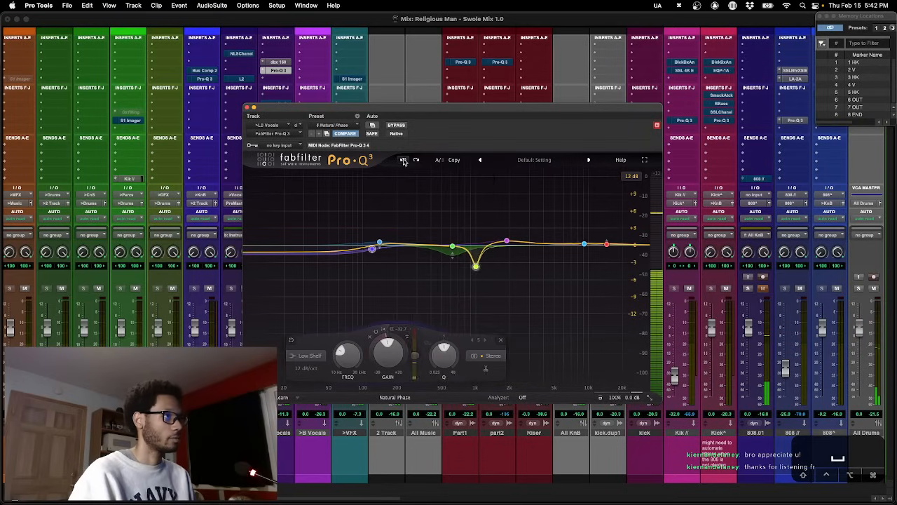
Solo the 620 Hz dynamic band to hear its range, and undo the adjustment made while auditioning.
left_click(452, 248)
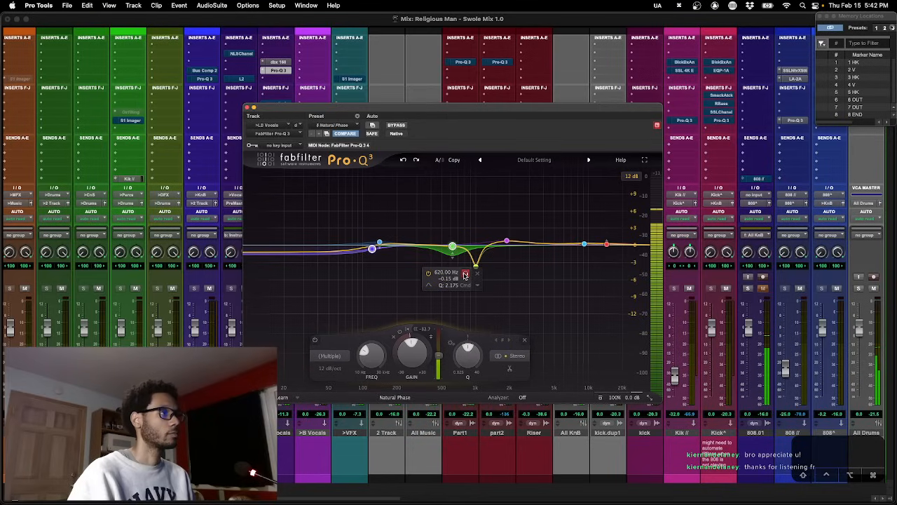
left_click_drag(465, 275, 450, 226)
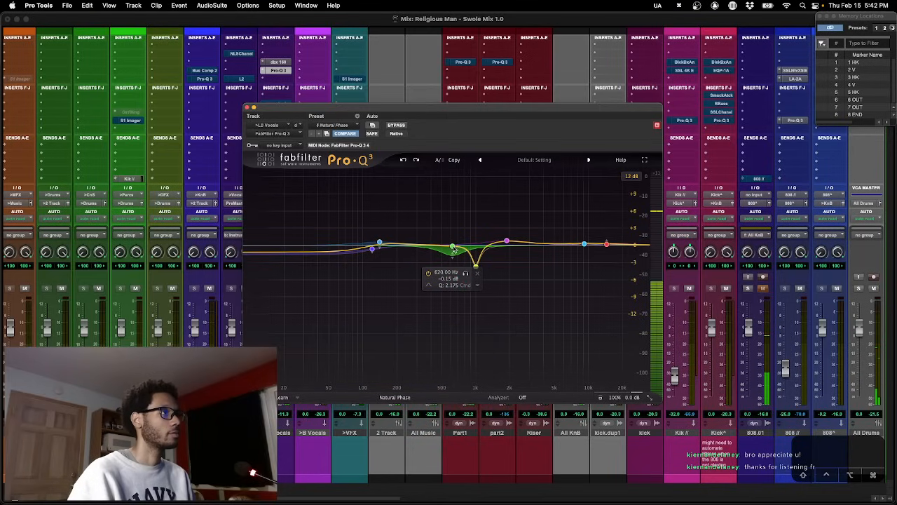
left_click_drag(468, 277, 468, 192)
left_click(404, 160)
key("space")
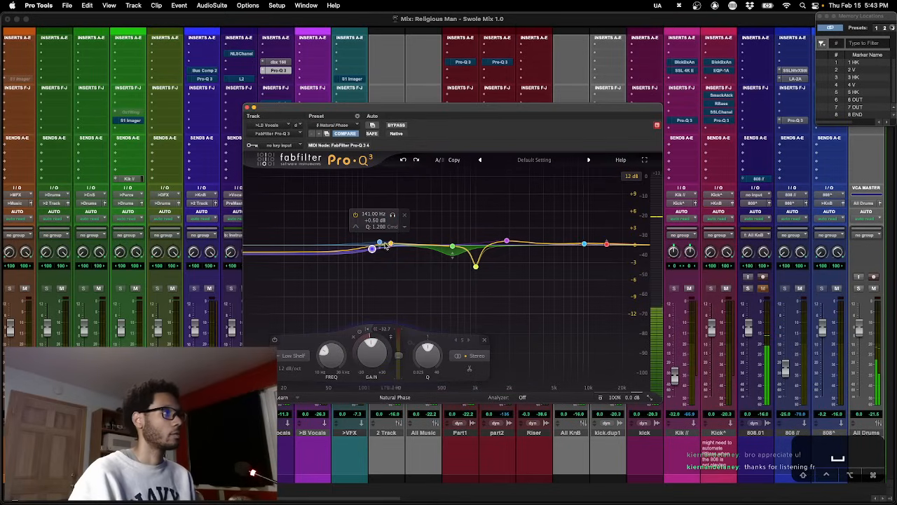
Audition the 141 Hz band in solo, and undo the adjustment made while listening.
key("space")
left_click_drag(393, 216, 393, 169)
left_click(405, 161)
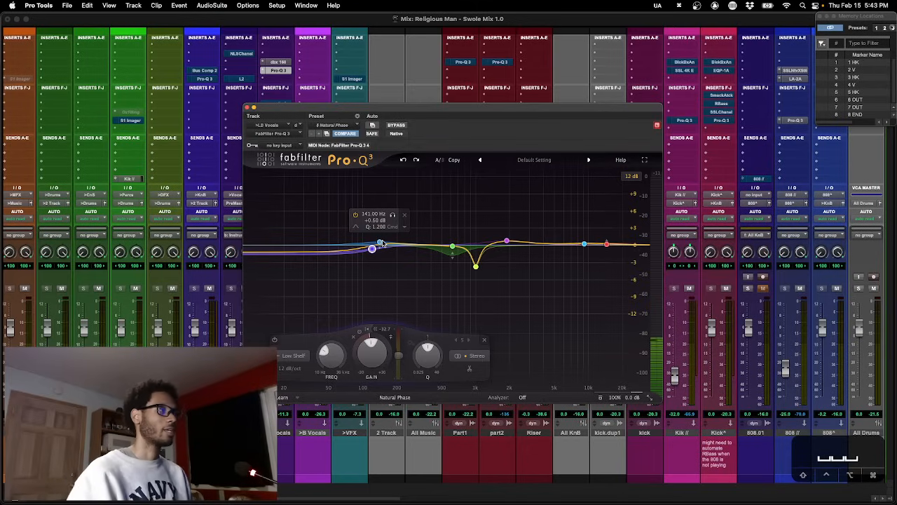
Select the 14550 Hz dynamic band and examine its gain and threshold settings alongside the 1887 Hz boost.
left_click_drag(357, 112, 360, 111)
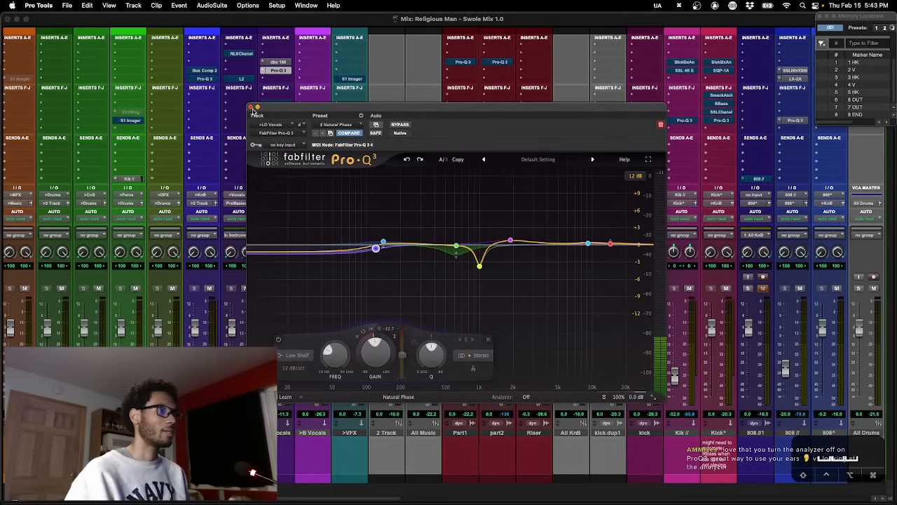
mouse_move(599, 249)
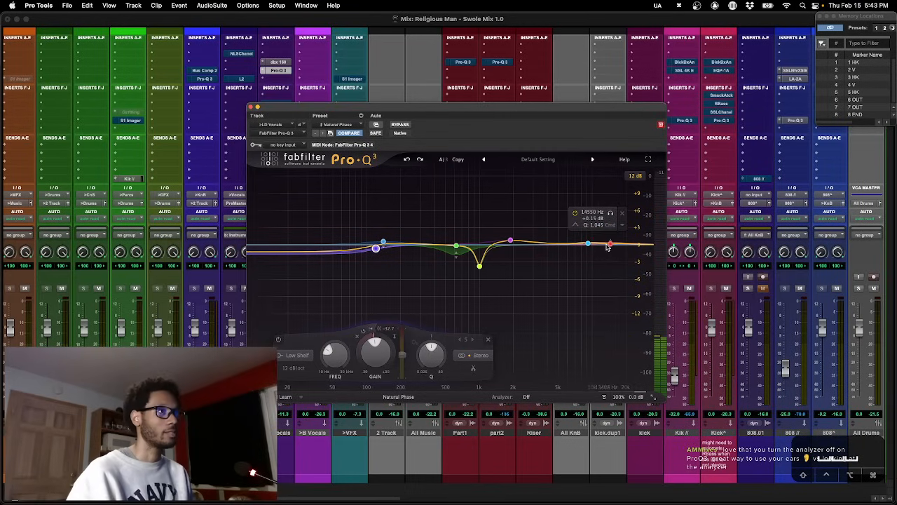
left_click(611, 244)
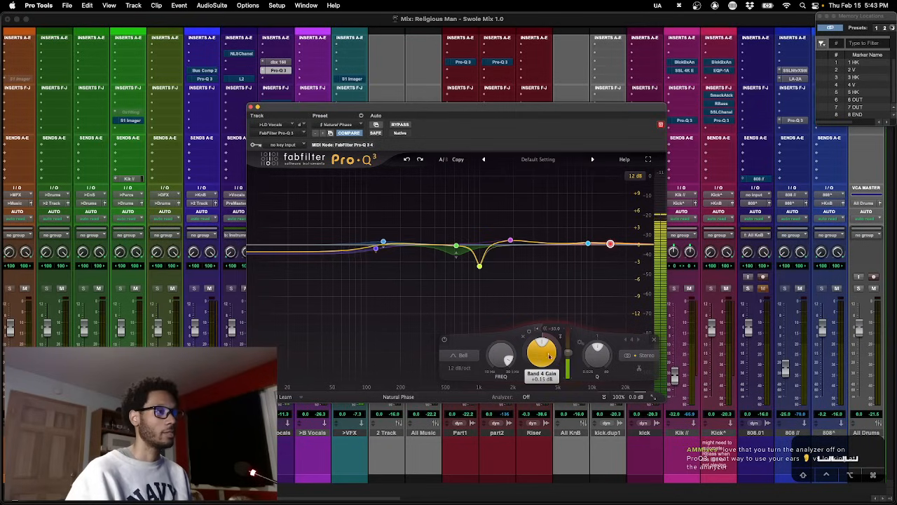
mouse_move(609, 262)
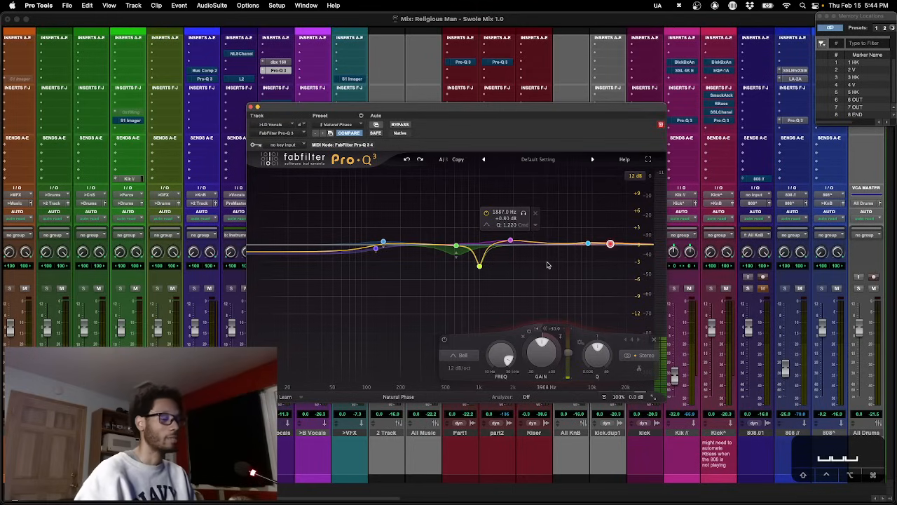
Bring up the Force Quit Applications window, open the dbx 160 on >LD Vocals, and move the Force Quit window aside.
key("super+alt+Escape")
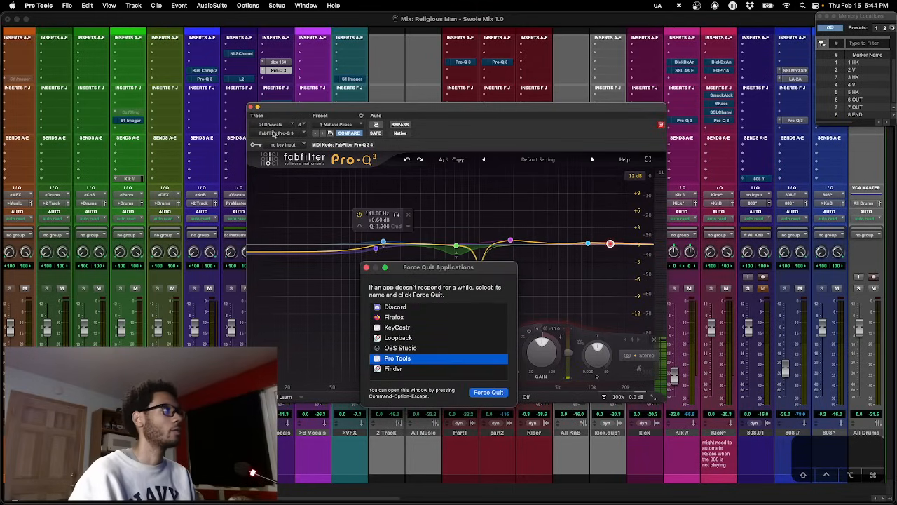
left_click(280, 63)
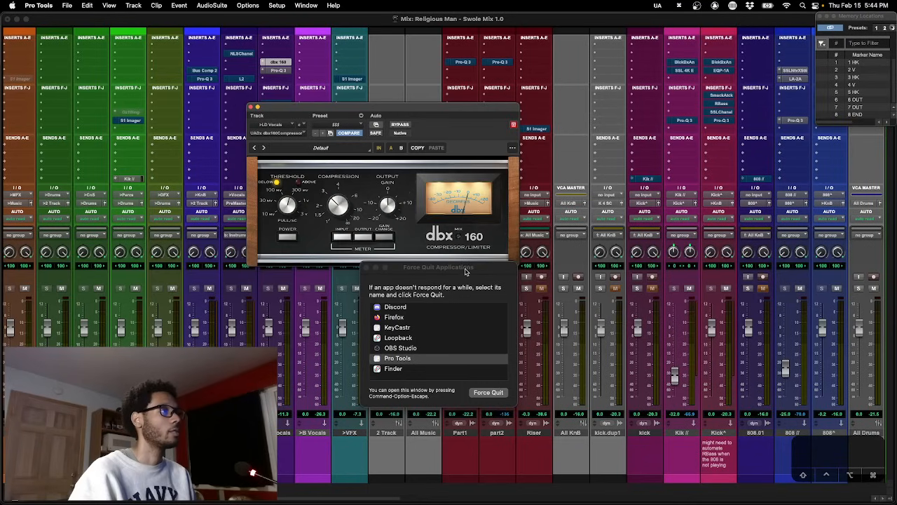
left_click_drag(464, 271, 518, 135)
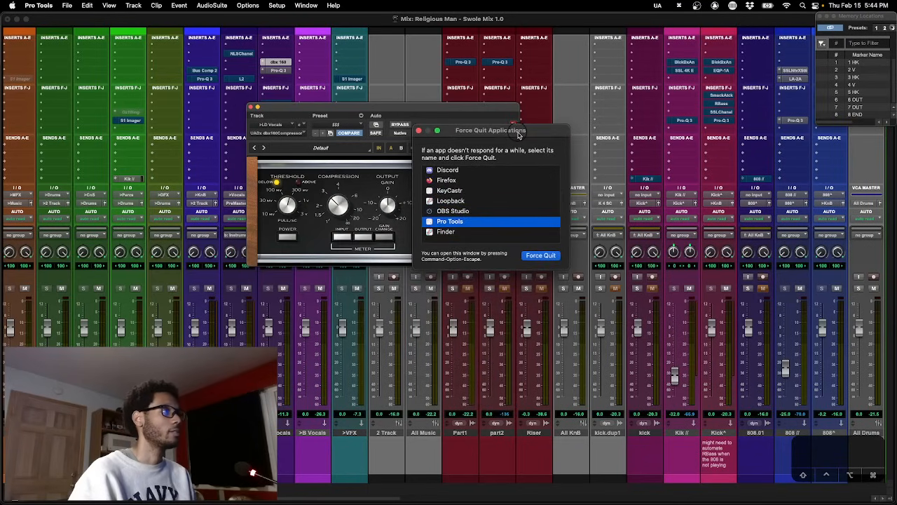